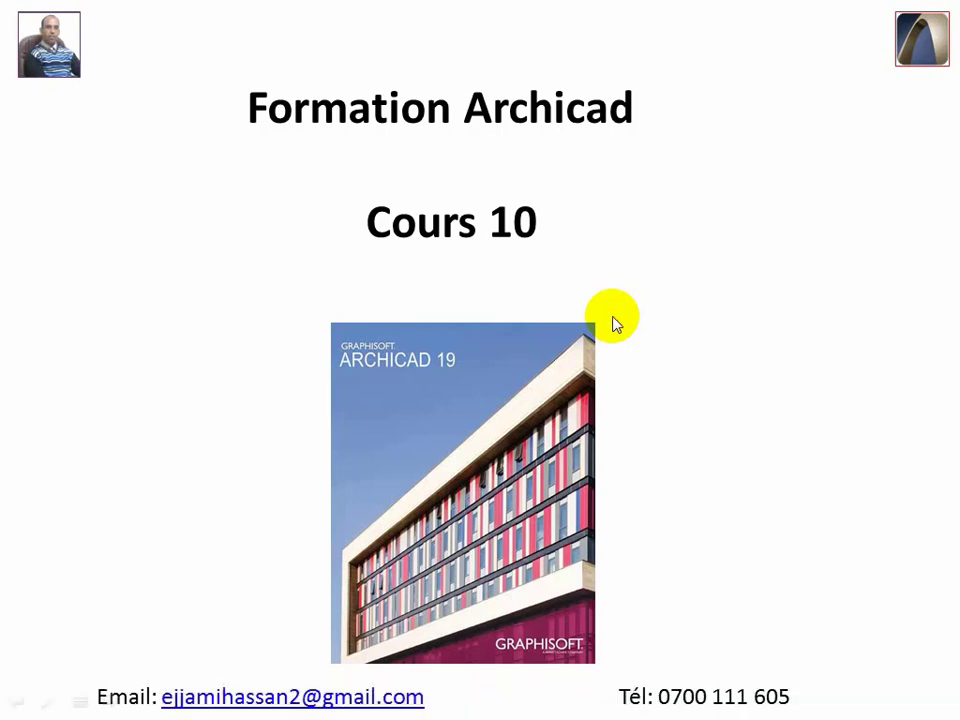
Advance the slideshow from the Cours 10 title slide to the dimensioned floor-plan slide.
click(616, 322)
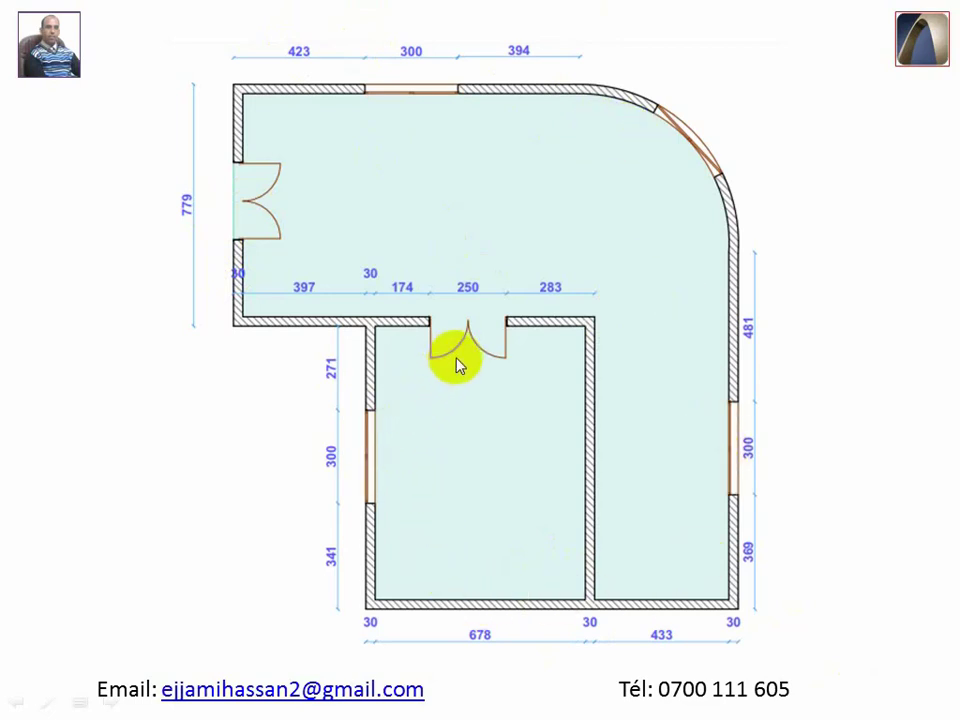
Advance past the heights slide to the 3D view of the walls with windows and doors.
click(498, 399)
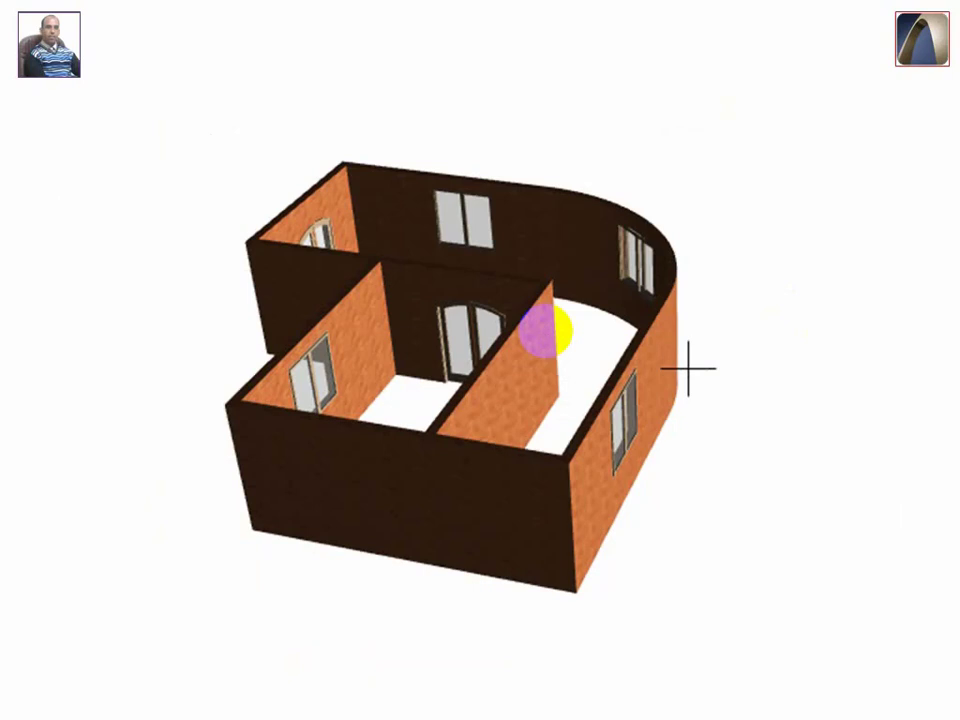
Advance to the final wood-floored house slide and end the slideshow.
double_click(545, 335)
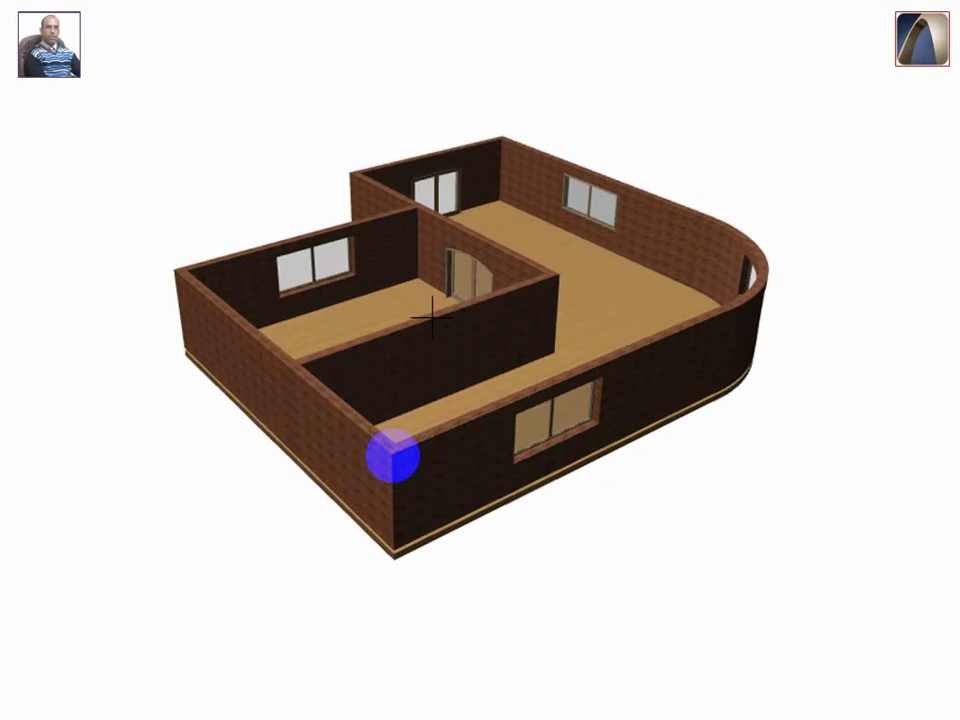
key(Escape)
Delete all 16 existing walls from the ArchiCAD ground-floor plan.
click(550, 703)
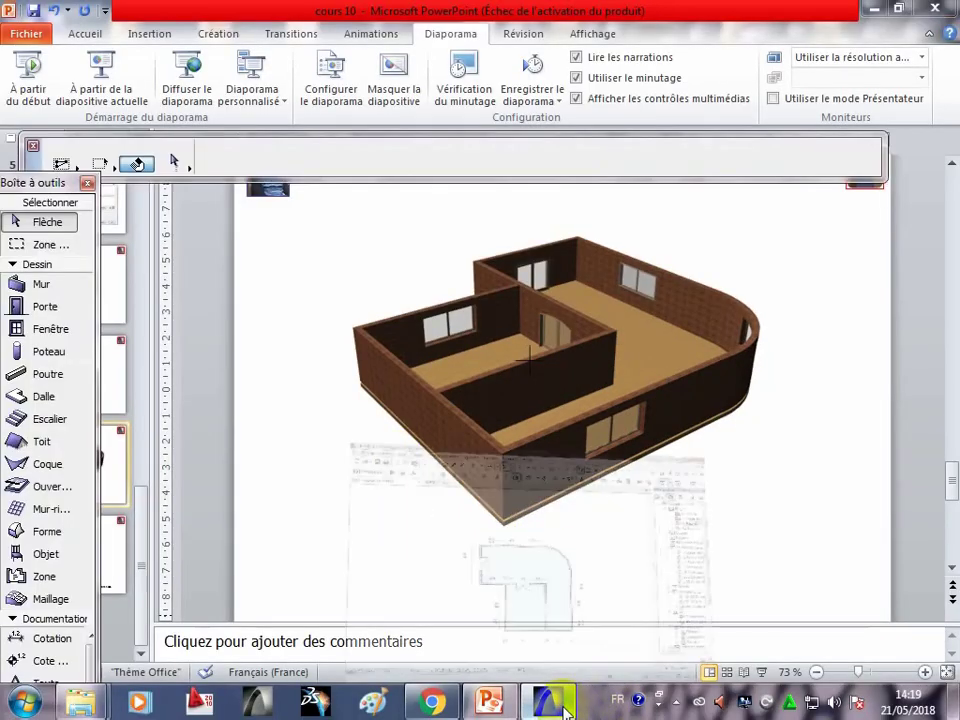
scroll(553, 525, down, 3)
mouse_move(364, 336)
mouse_down()
mouse_move(593, 600)
mouse_move(610, 600)
mouse_up()
key(Delete)
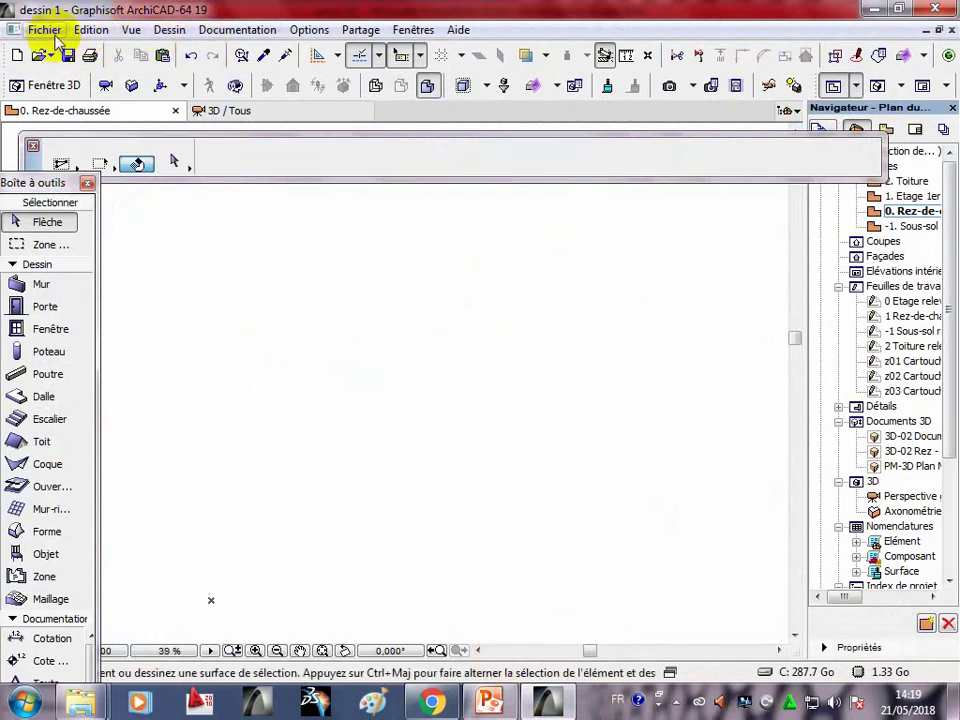
Keep centimetre as the model unit in the Working Units preferences.
click(306, 30)
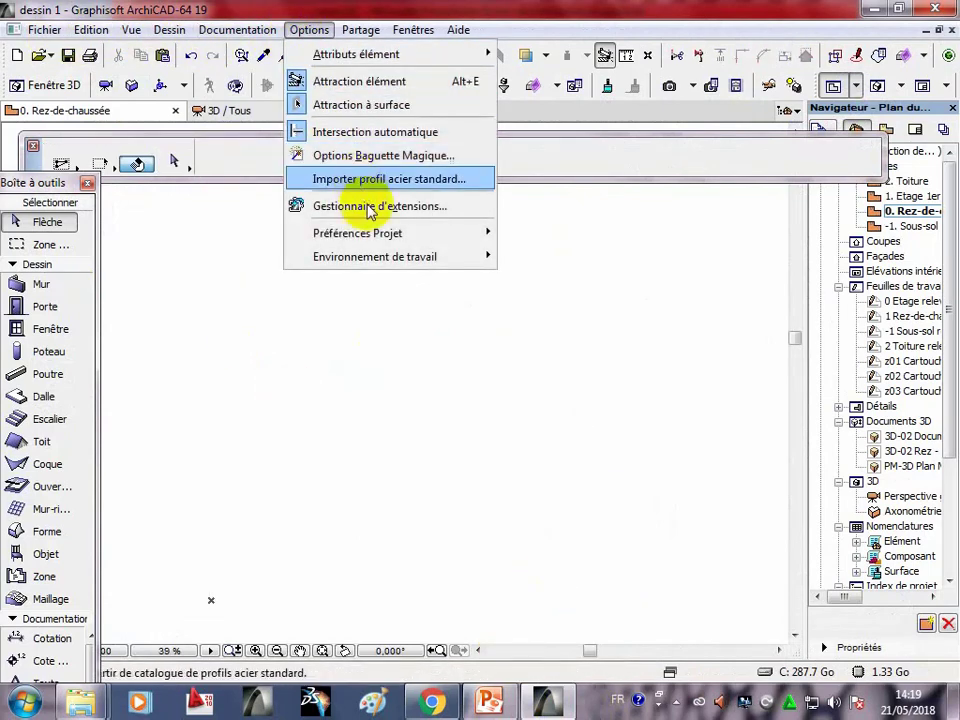
click(567, 232)
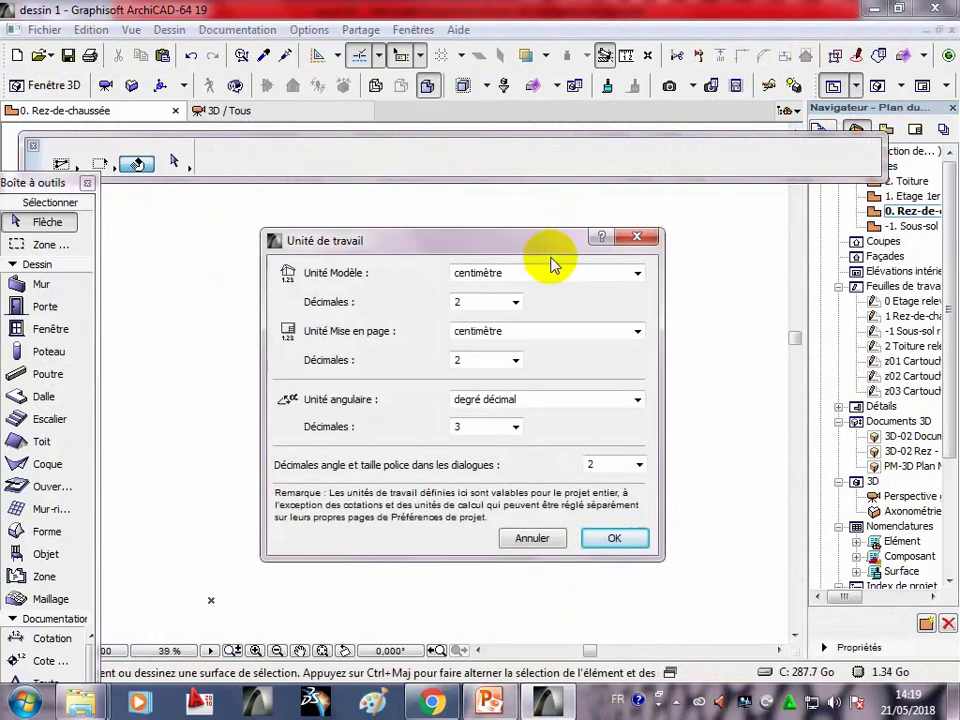
click(557, 275)
click(545, 300)
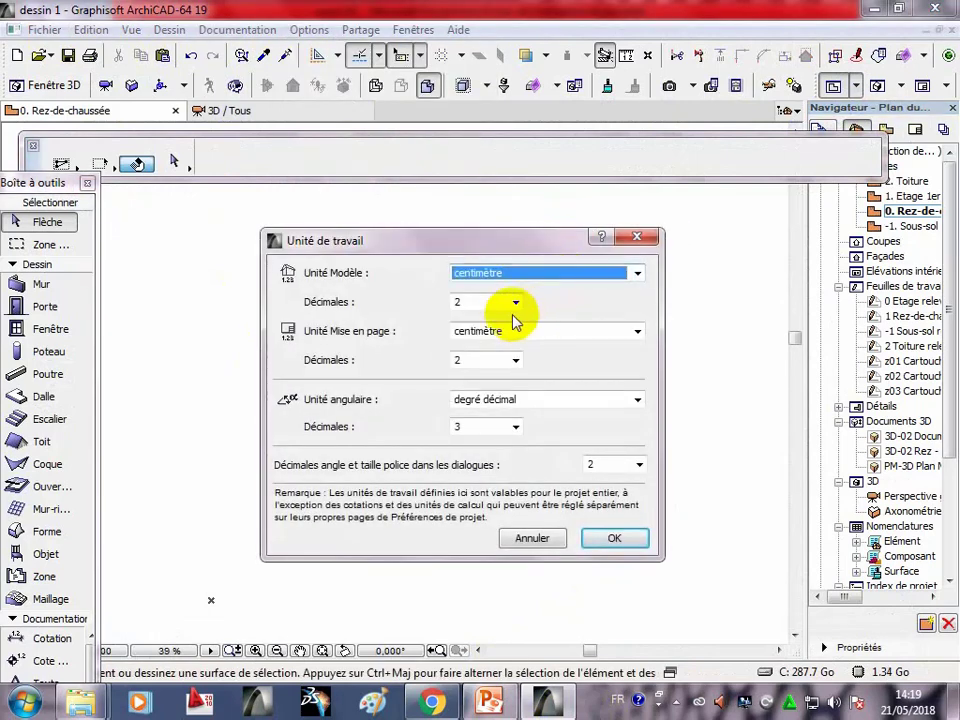
click(607, 539)
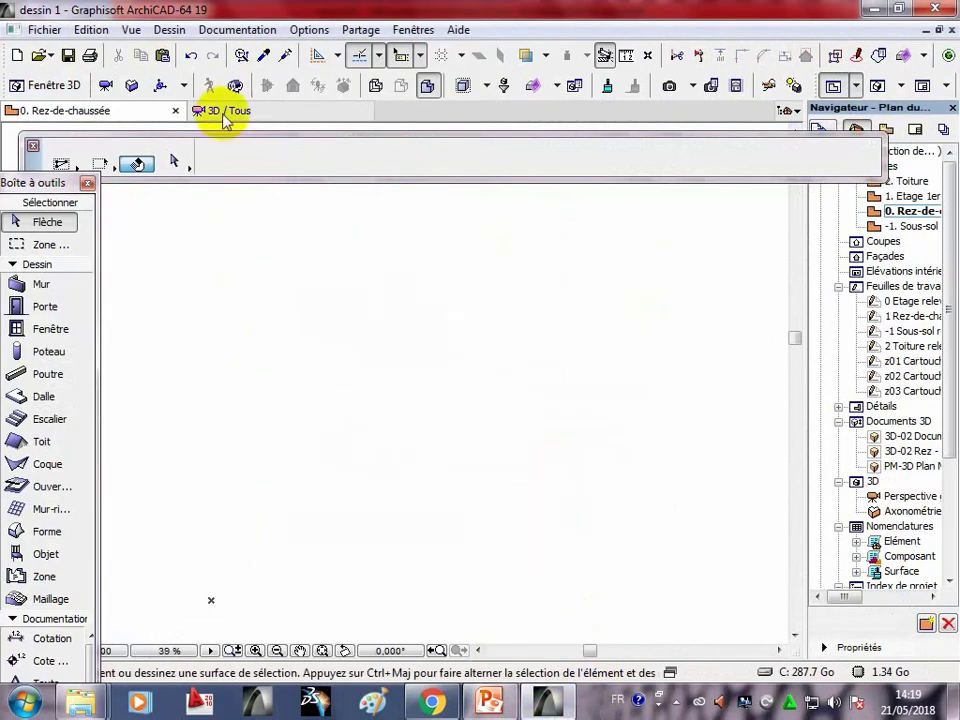
Accept the Cotations cm dimension preferences.
click(309, 30)
mouse_move(357, 233)
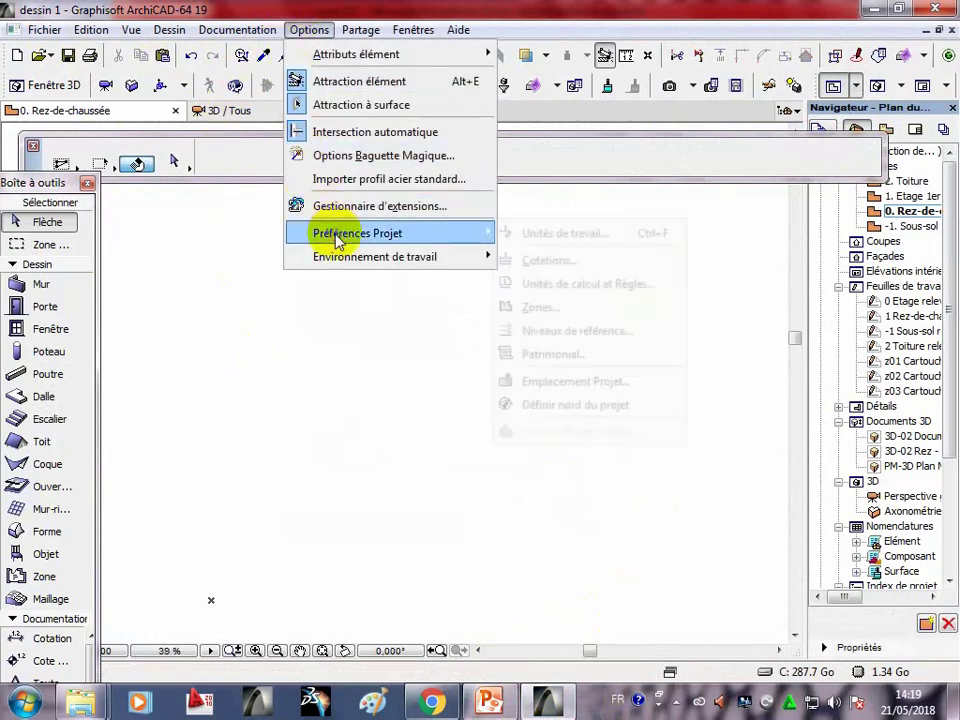
click(553, 259)
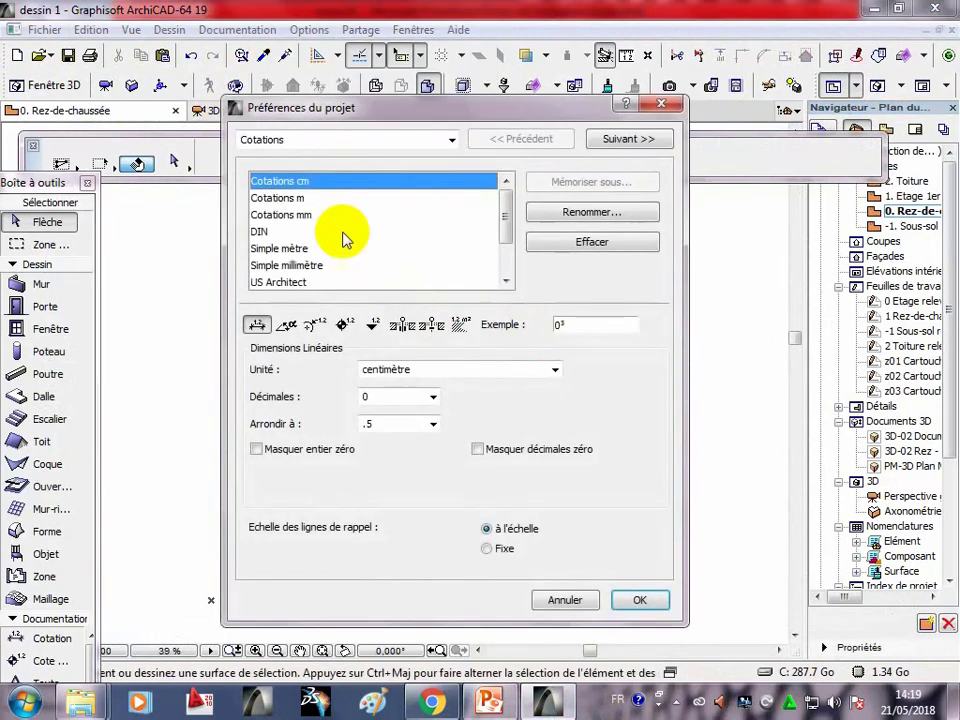
click(634, 600)
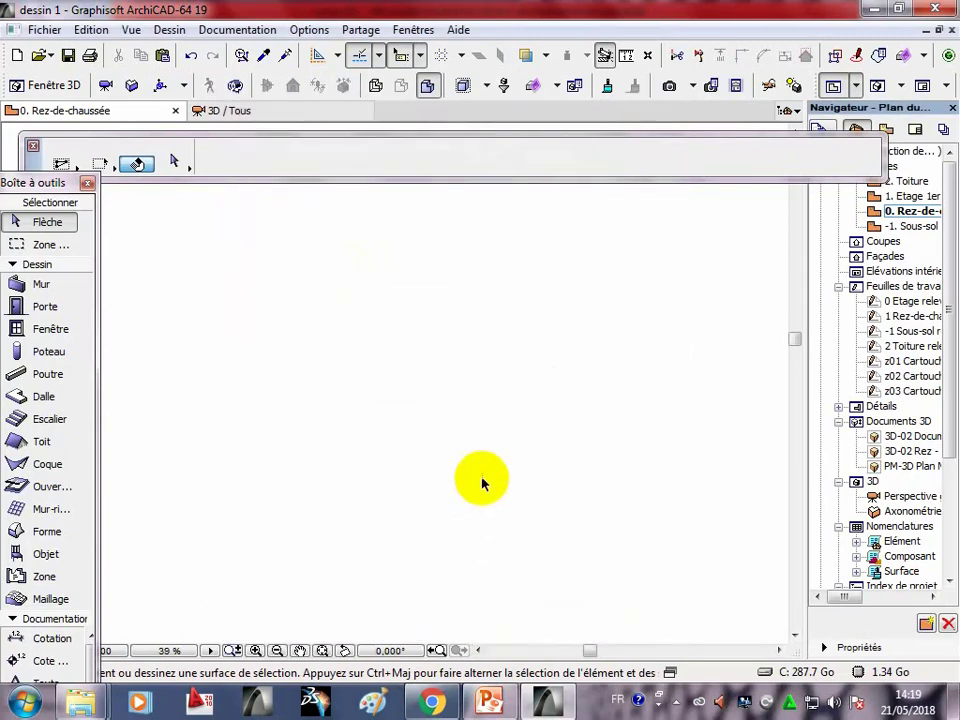
scroll(456, 442, up, 1)
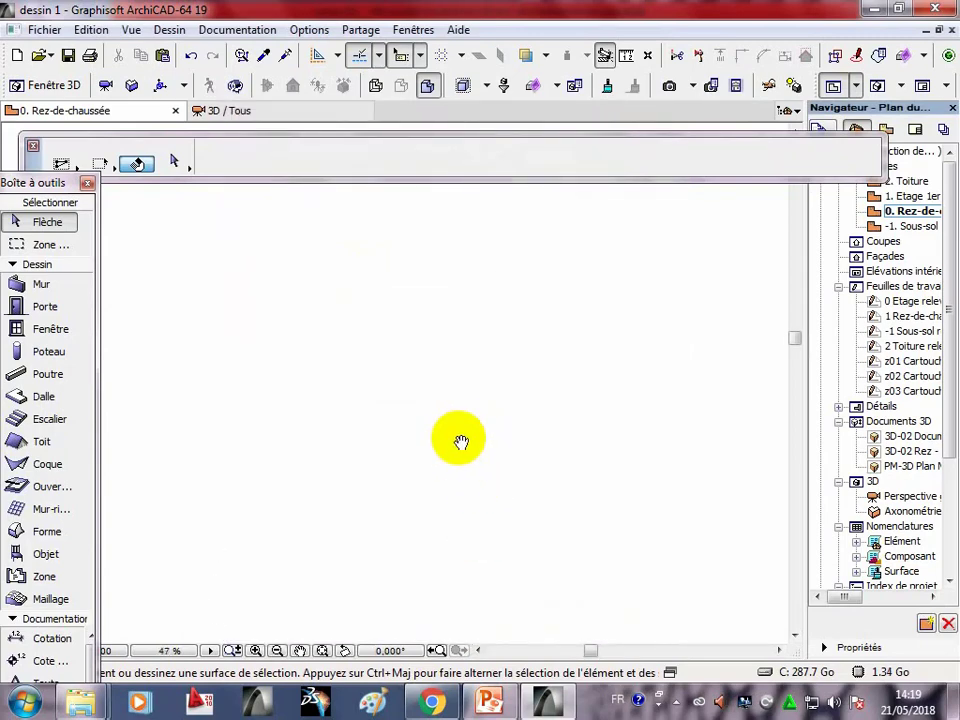
Bring up PowerPoint slide 2 showing the dimensioned L-shaped floor plan.
click(500, 695)
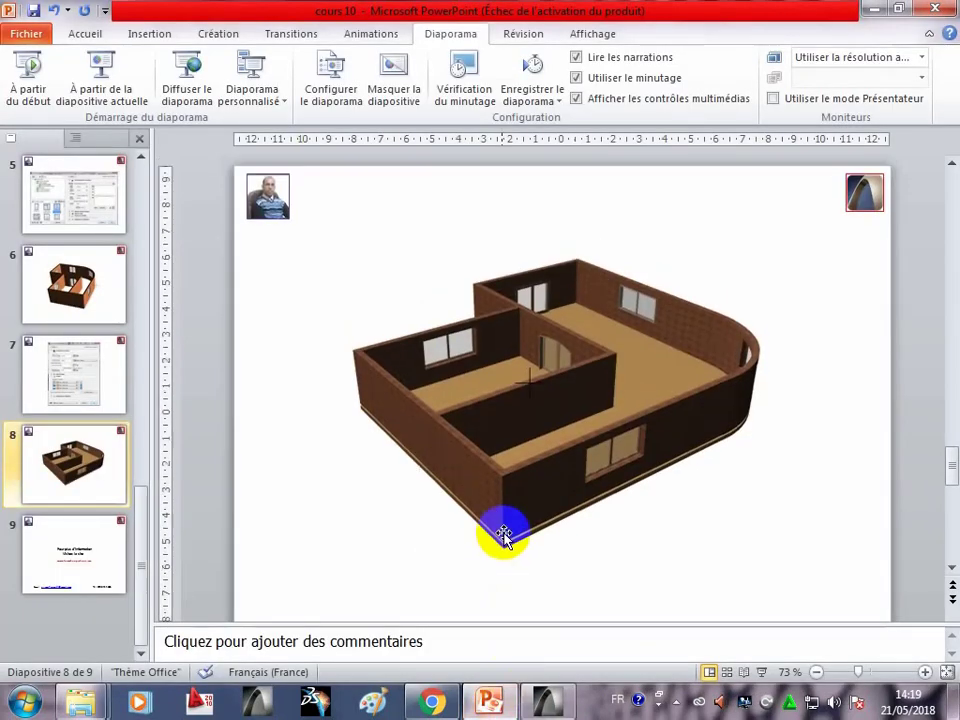
scroll(503, 531, up, 2)
scroll(503, 531, up, 1)
scroll(505, 531, up, 1)
scroll(505, 531, up, 1)
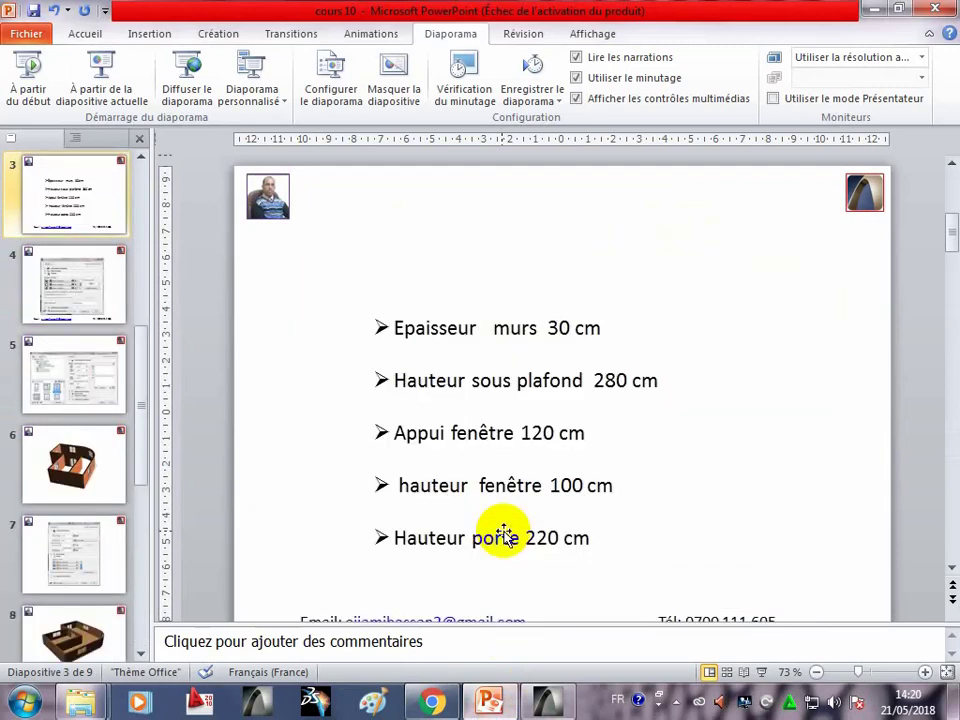
scroll(530, 534, up, 1)
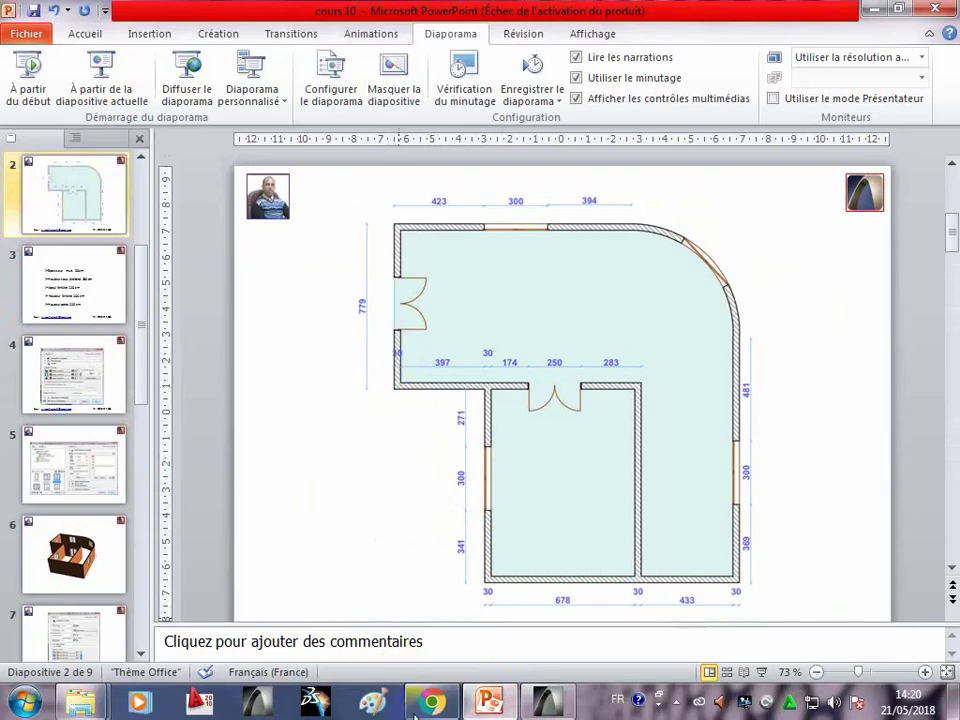
Set the default wall top offset to -20 and bottom offset to 0.
click(547, 702)
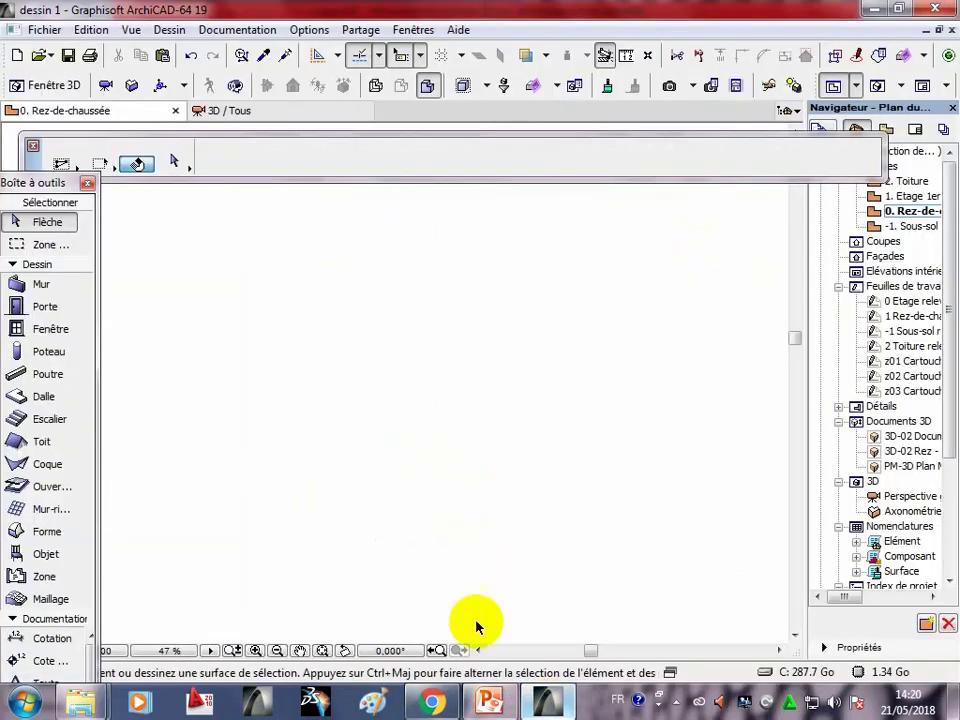
click(56, 288)
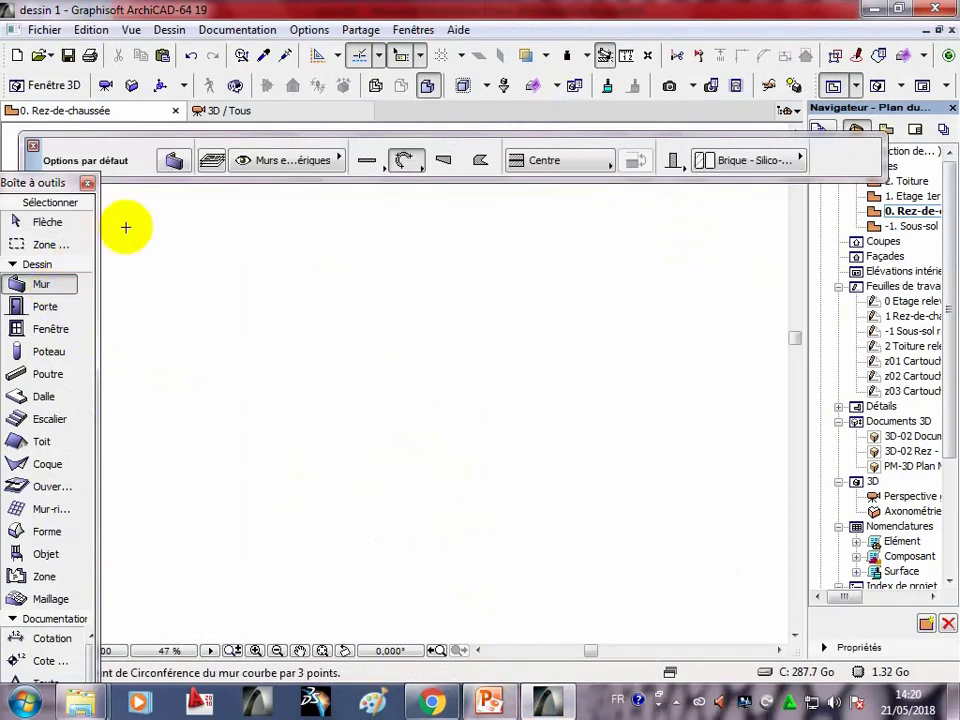
click(175, 163)
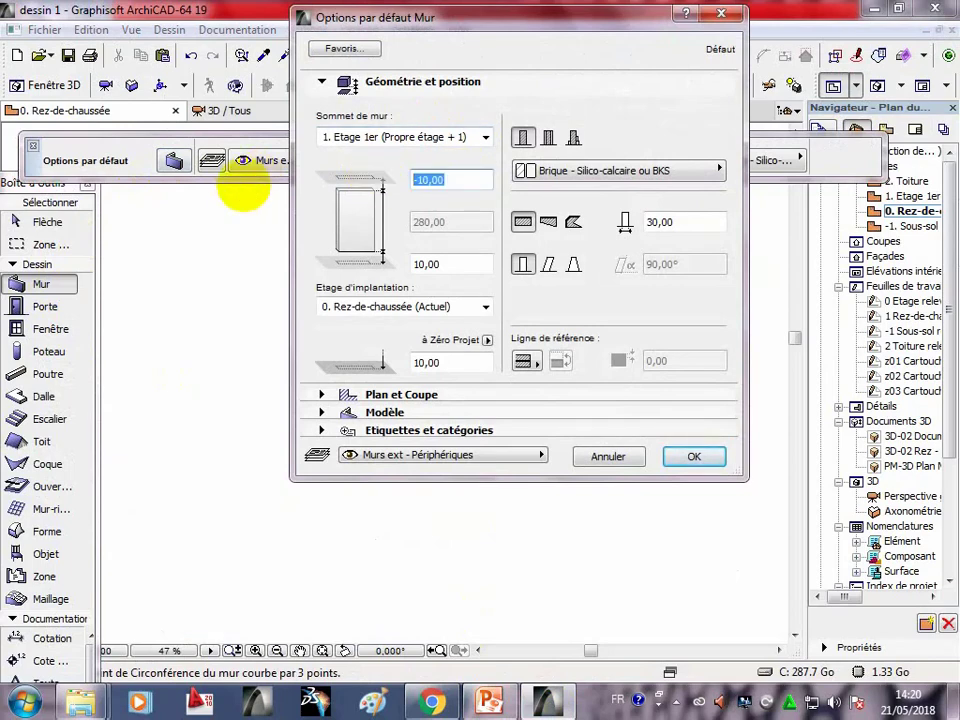
text(-20)
double_click(422, 263)
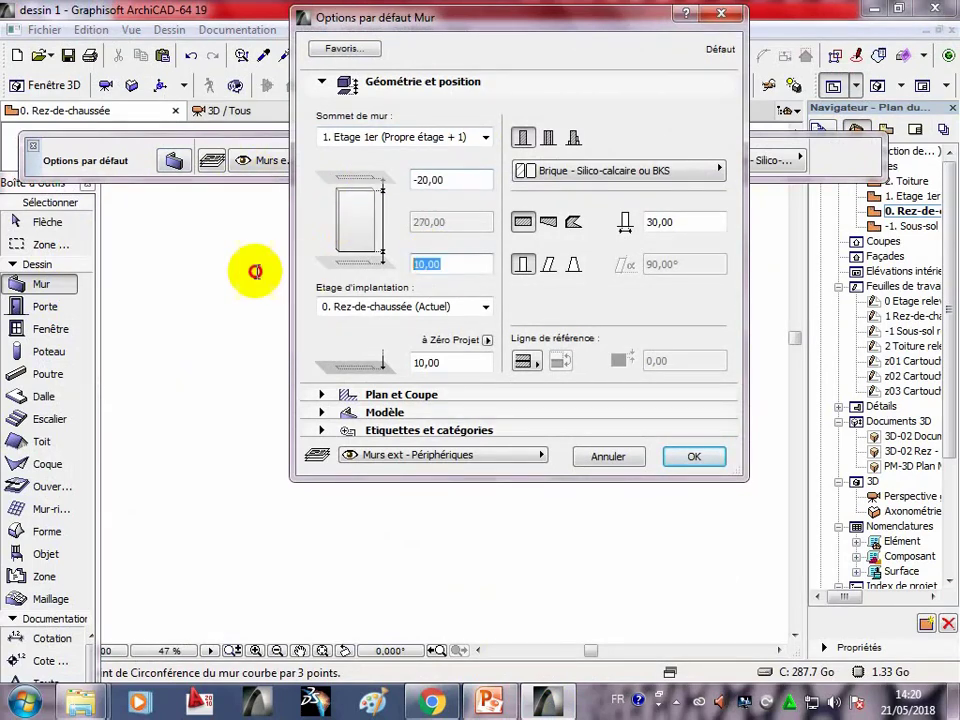
text(0)
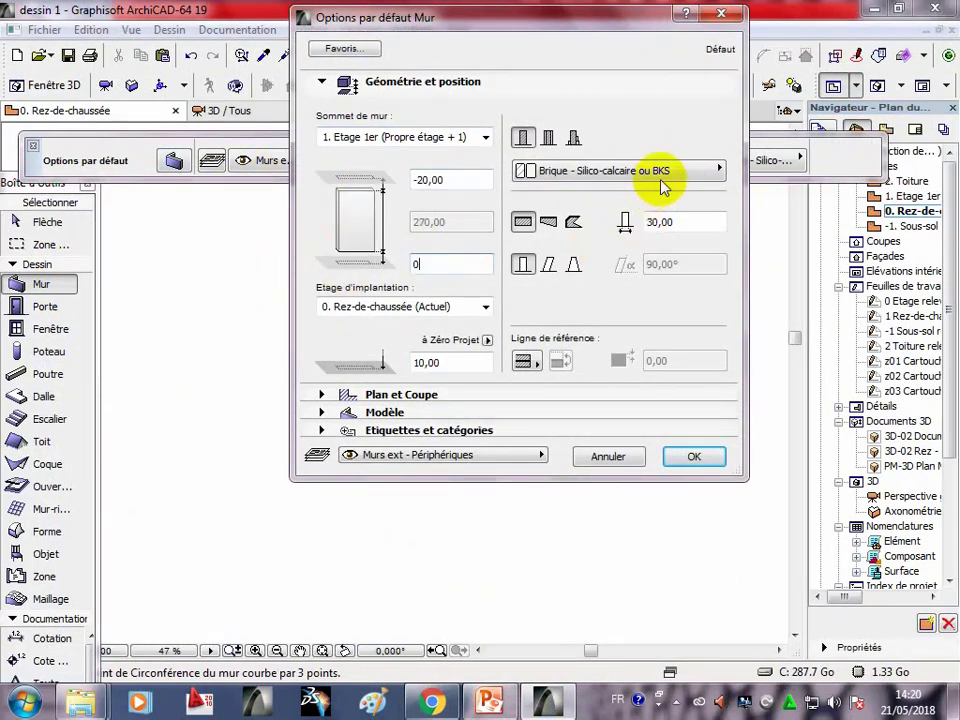
Set the default wall building material to Struct. - Béton.
click(660, 177)
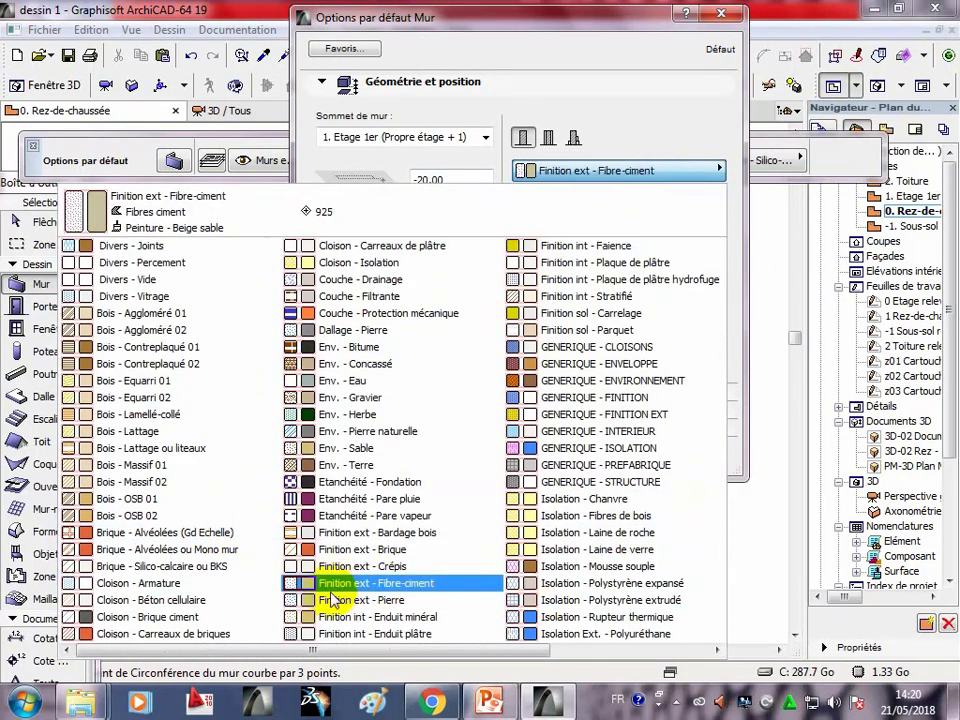
click(522, 648)
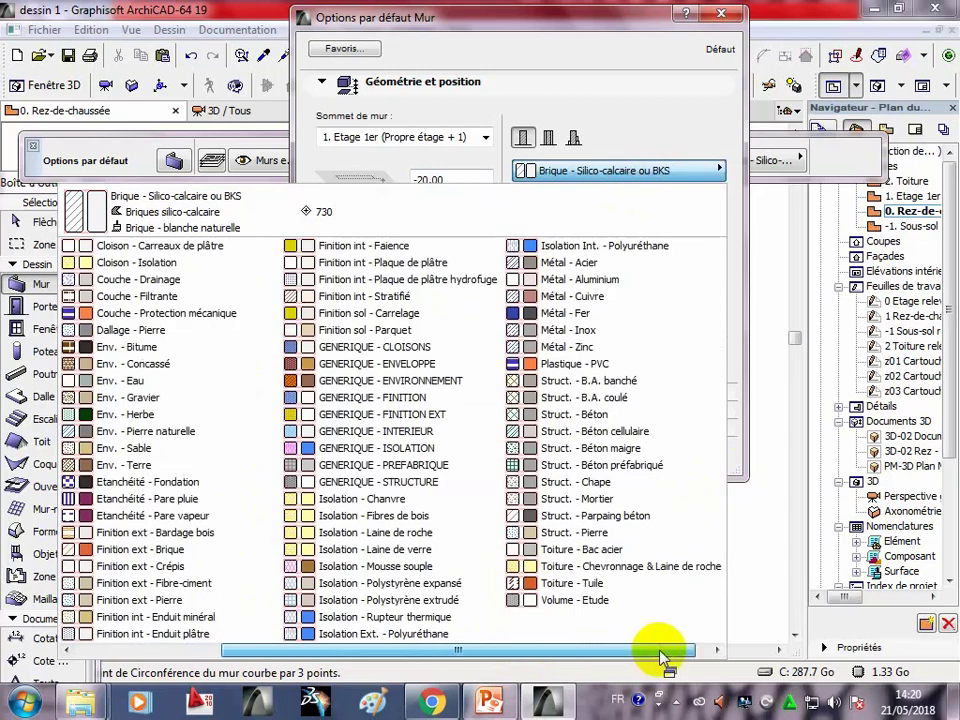
click(620, 418)
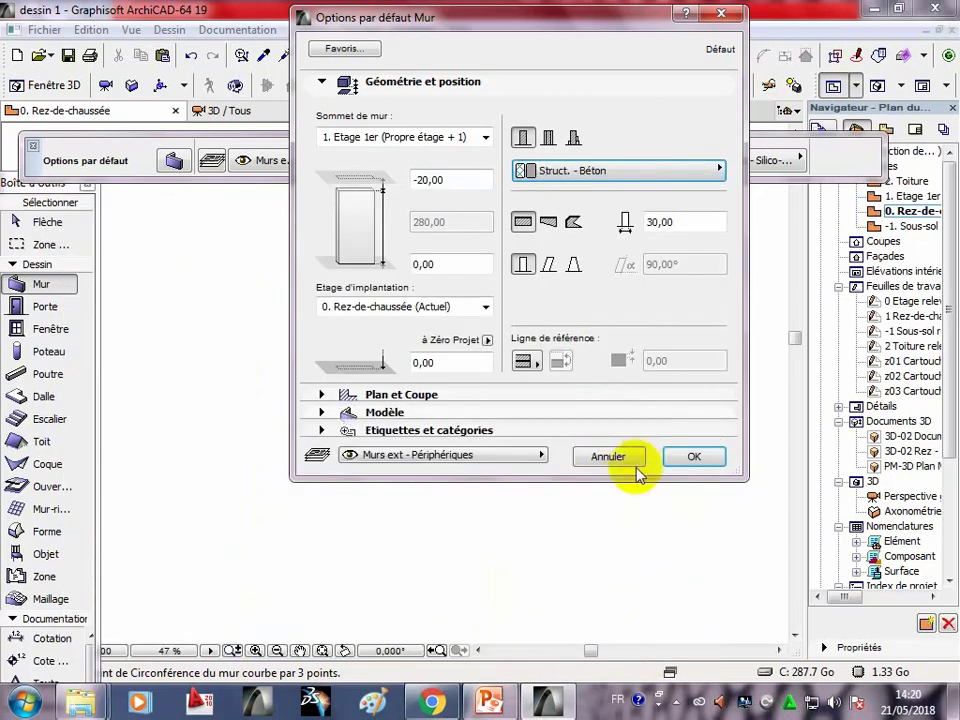
click(694, 459)
Override all three wall surfaces with Déco. - Cuir marron, confirm, and start a first wall.
click(323, 411)
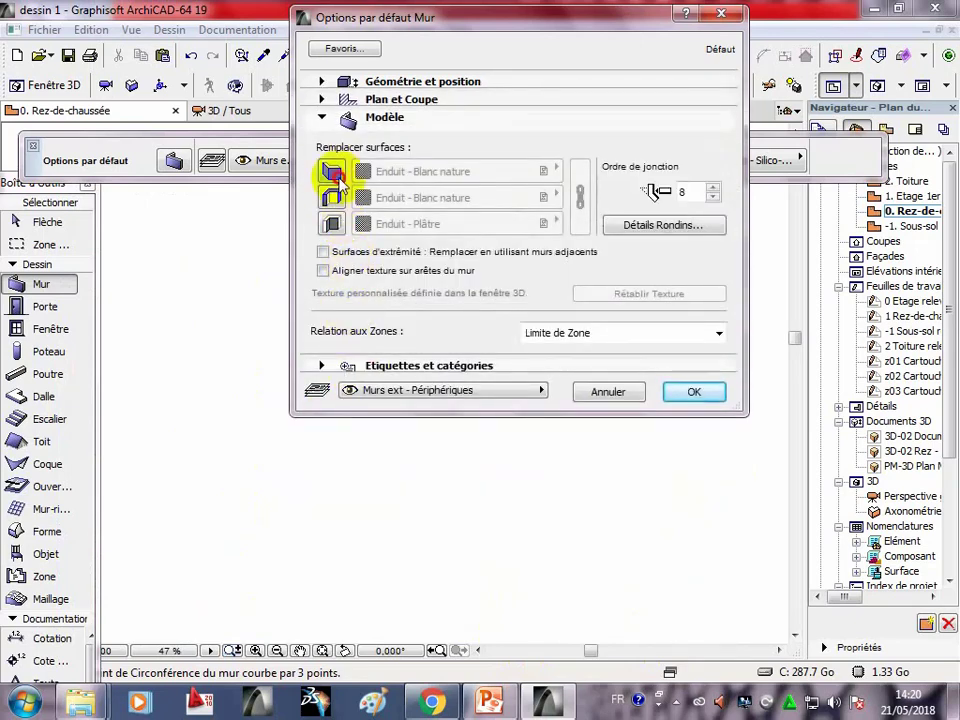
click(332, 172)
click(415, 175)
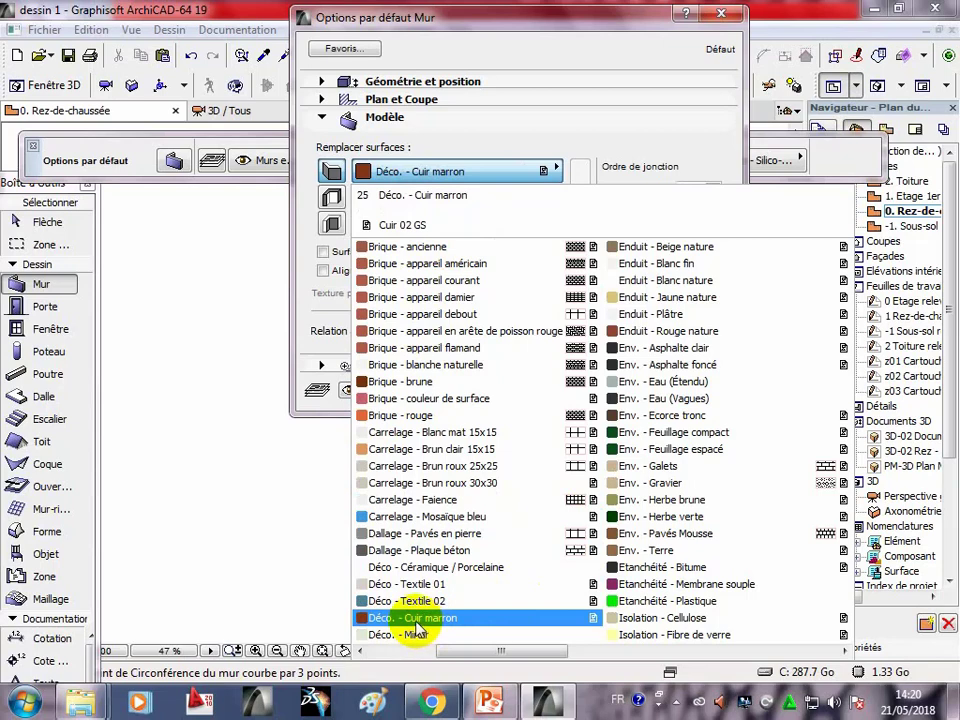
click(425, 620)
click(332, 197)
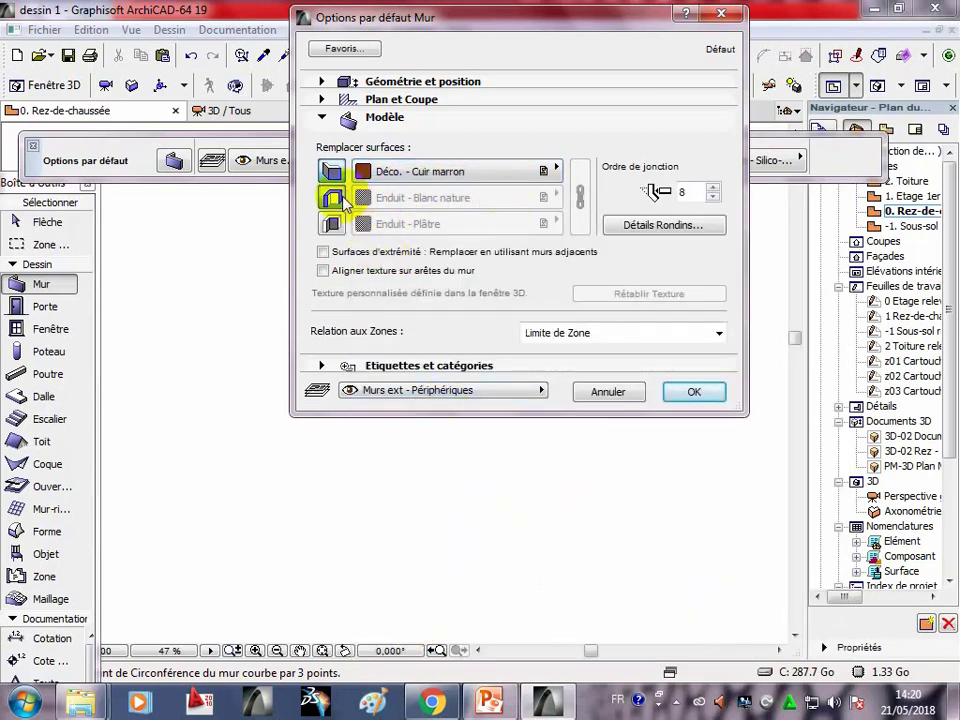
click(332, 223)
click(578, 197)
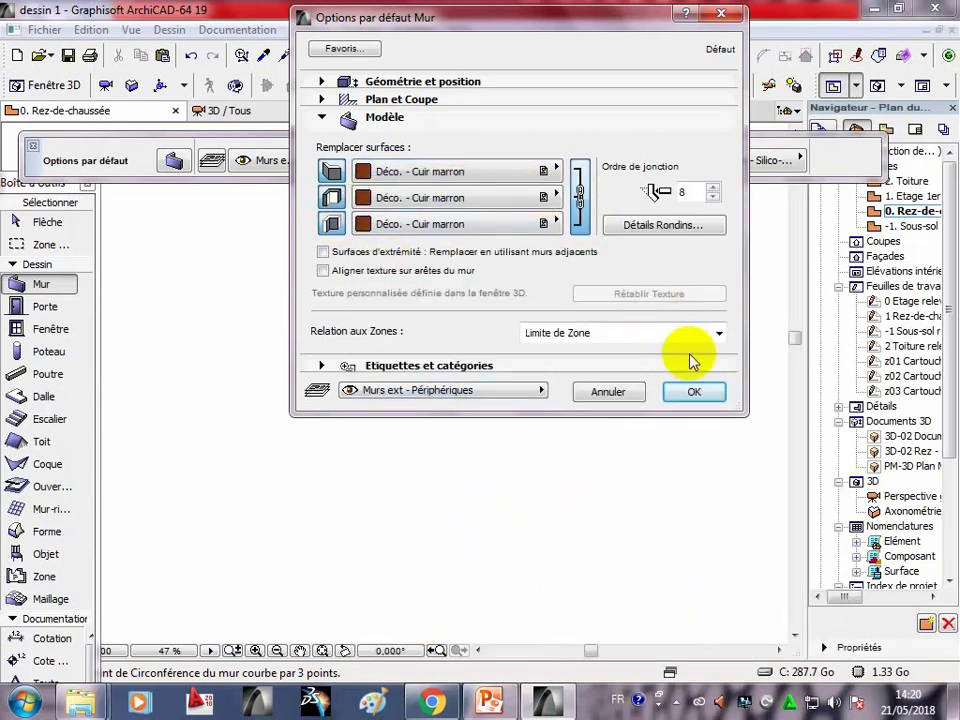
click(690, 395)
click(307, 544)
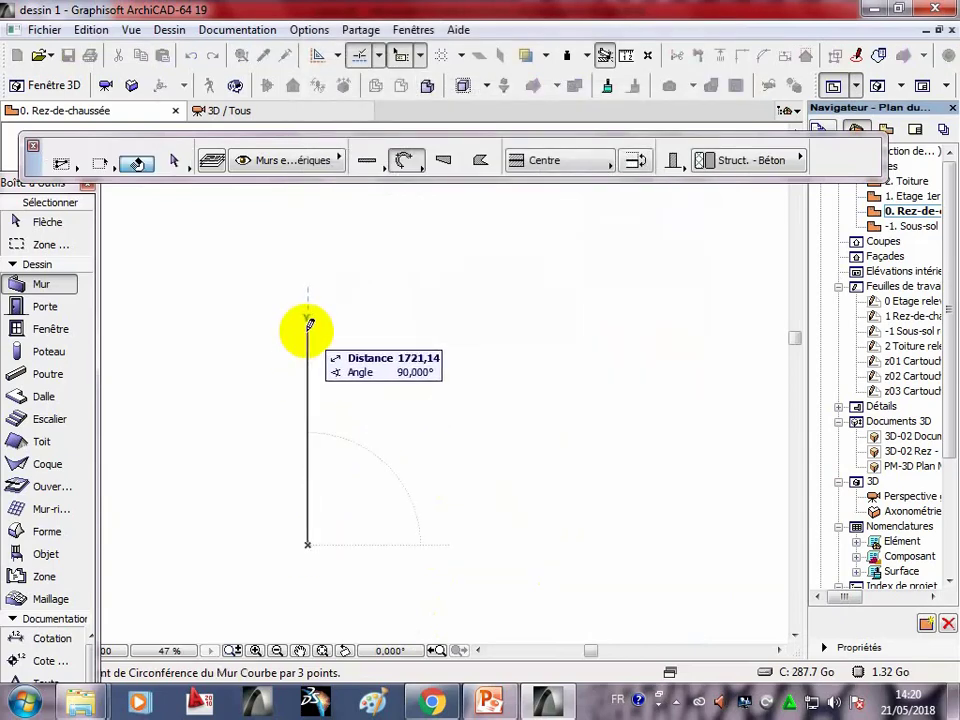
Cancel the curved wall being drawn.
key(Tab)
text(7)
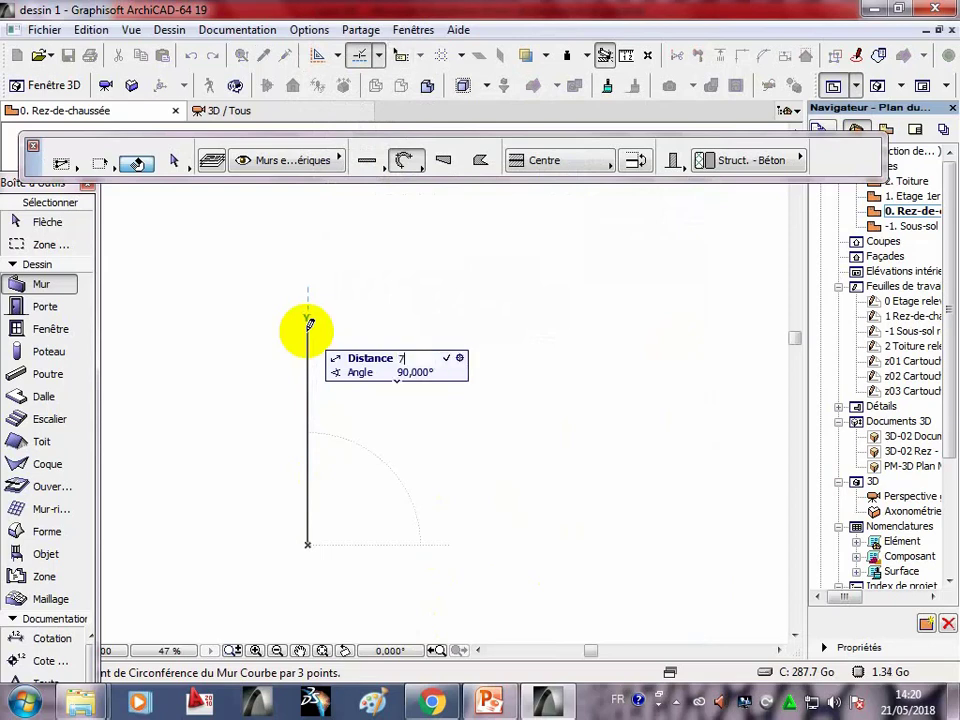
key(Escape)
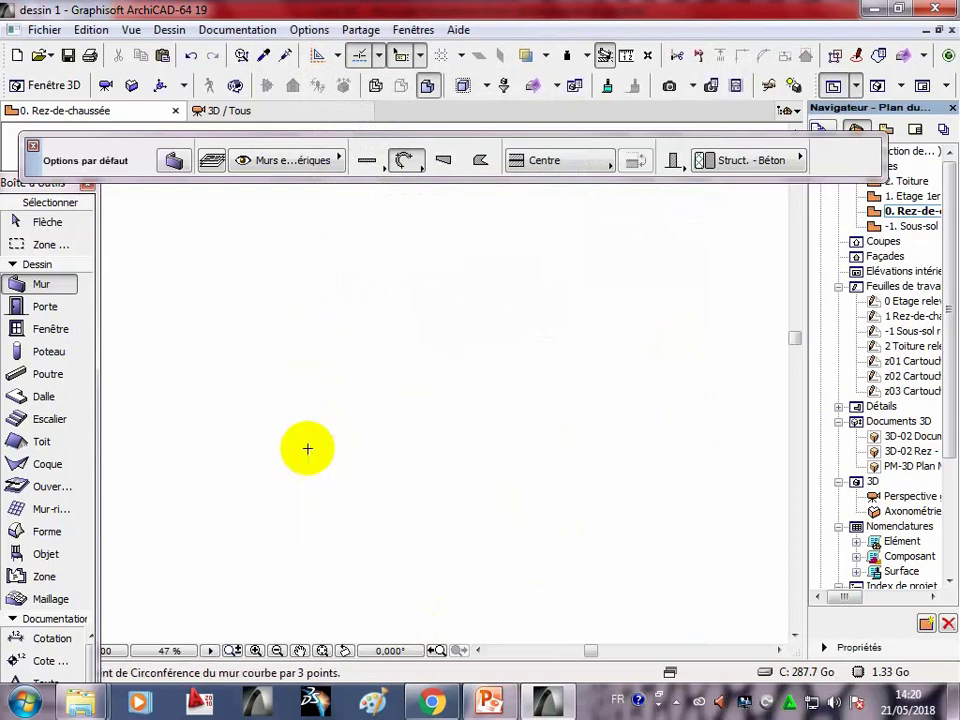
key(Escape)
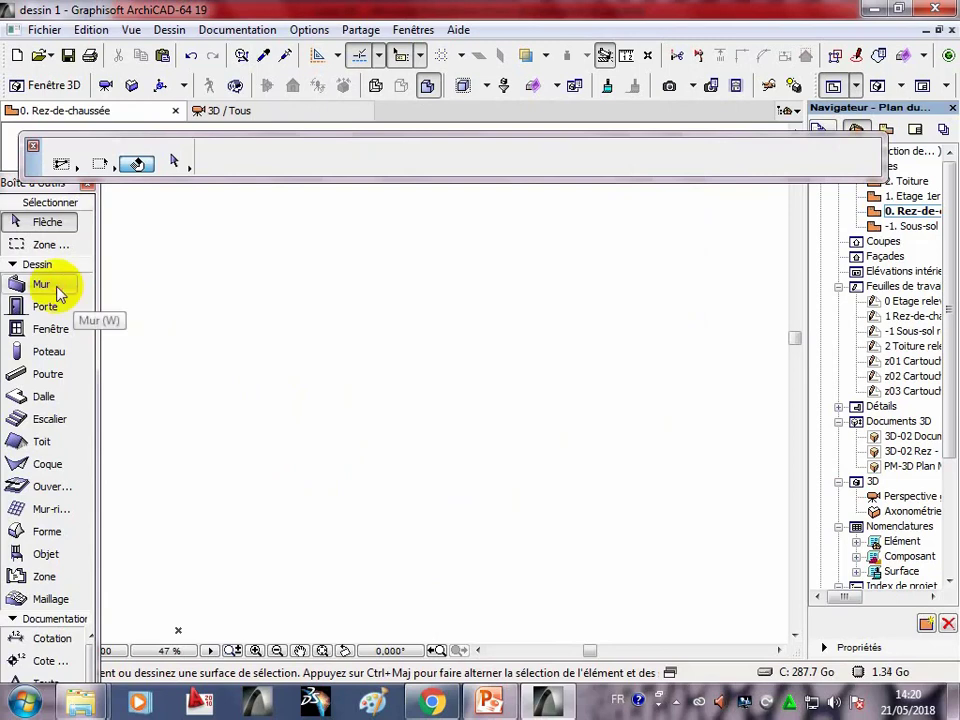
Draw a straight vertical wall 779 long, then view the reference floor-plan slide.
click(58, 286)
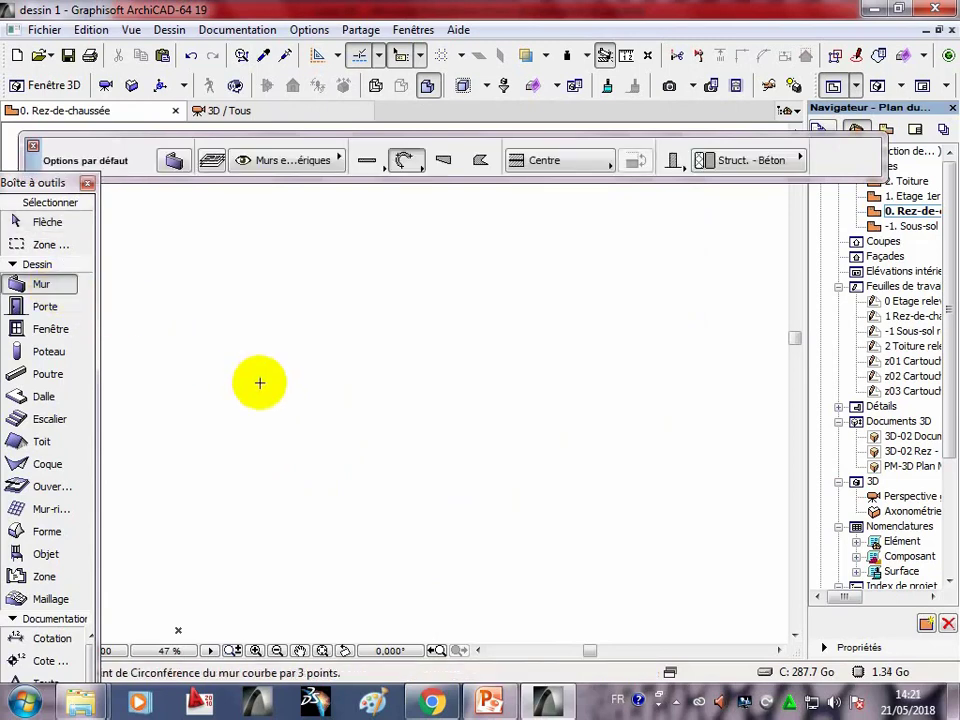
click(367, 161)
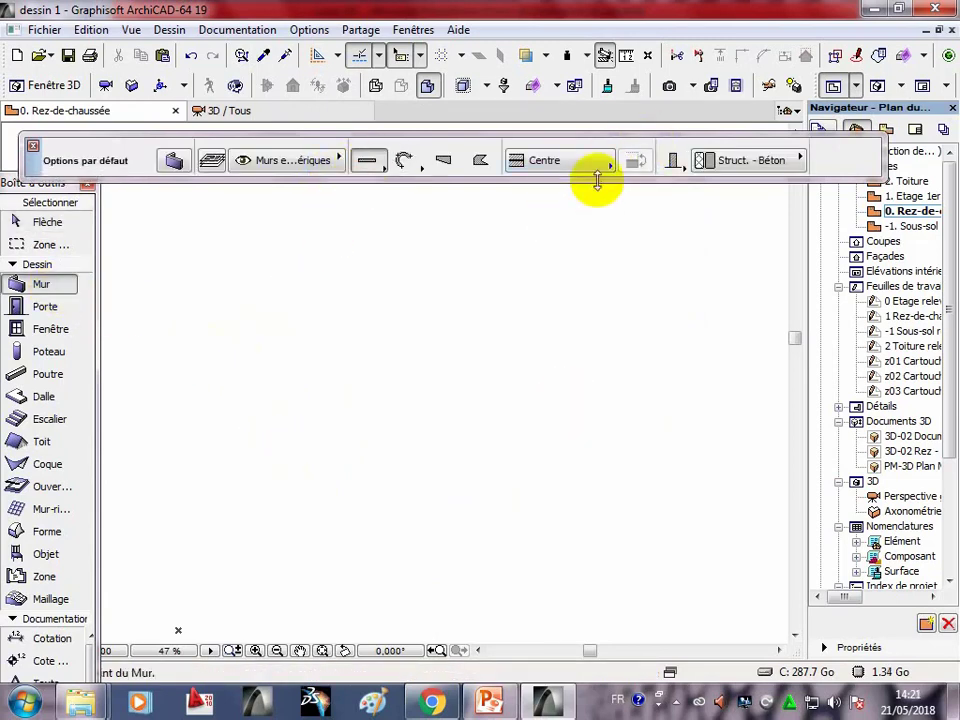
click(300, 522)
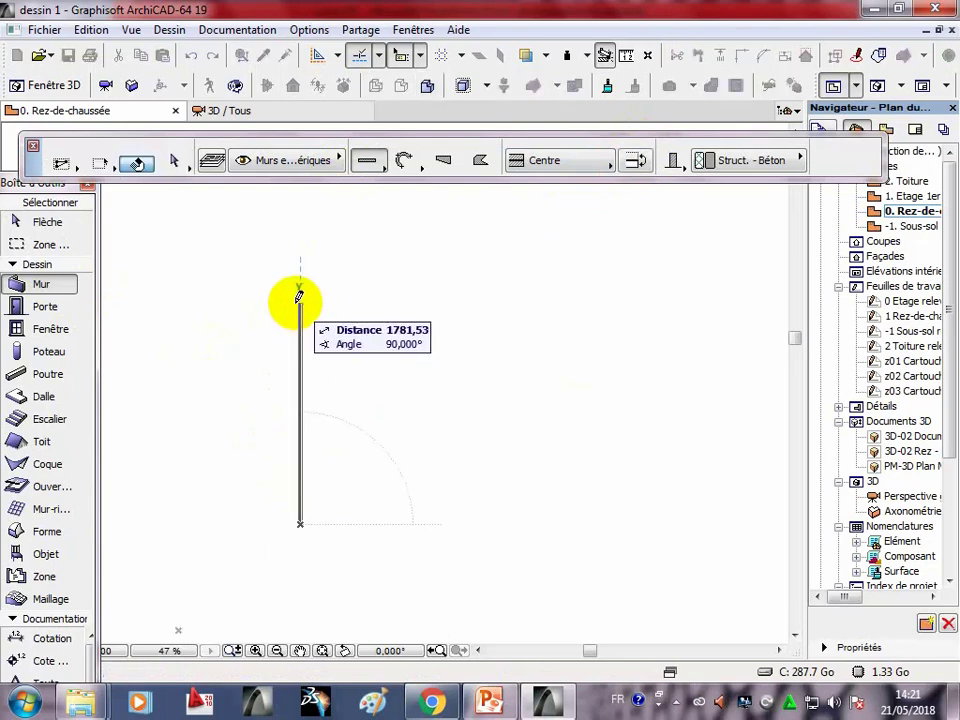
key(Tab)
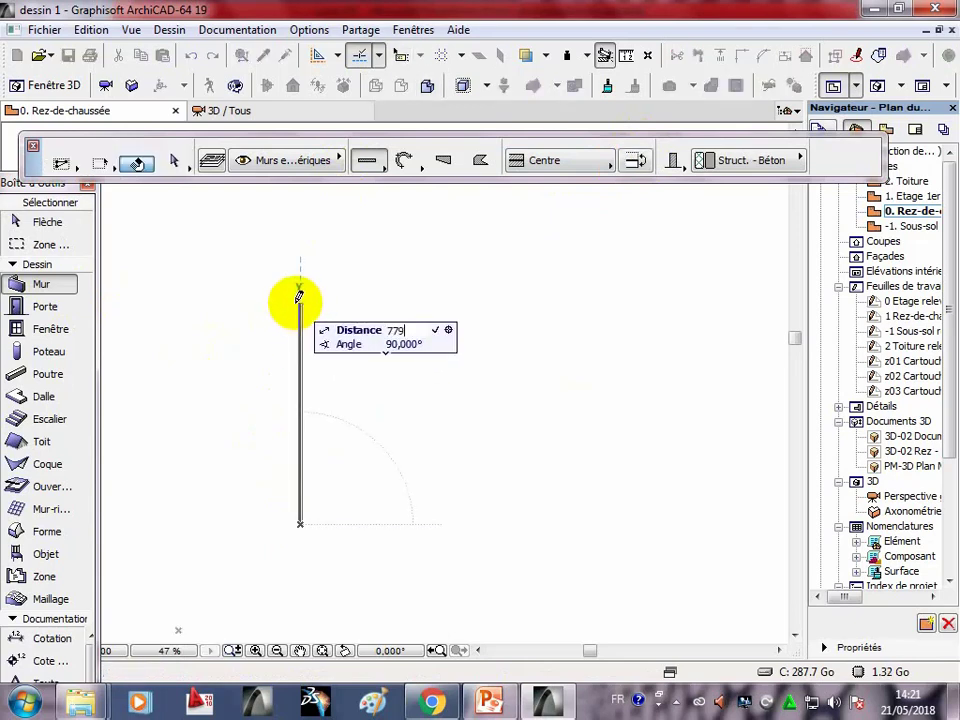
key(Return)
scroll(366, 480, up, 2)
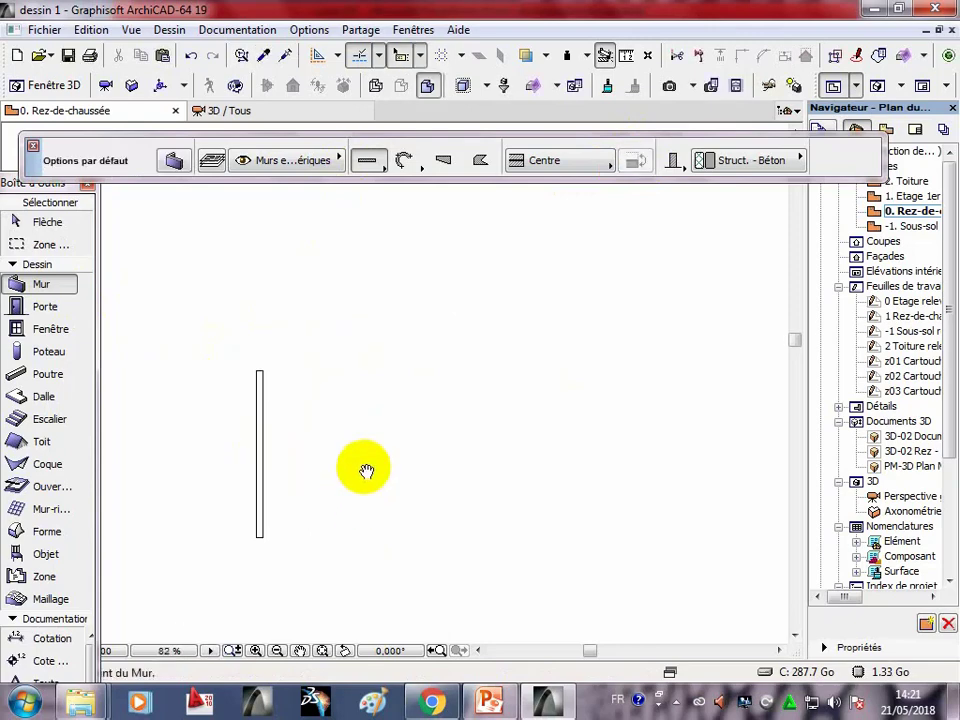
scroll(300, 445, up, 2)
scroll(290, 421, up, 1)
middle_drag(290, 421, 274, 354)
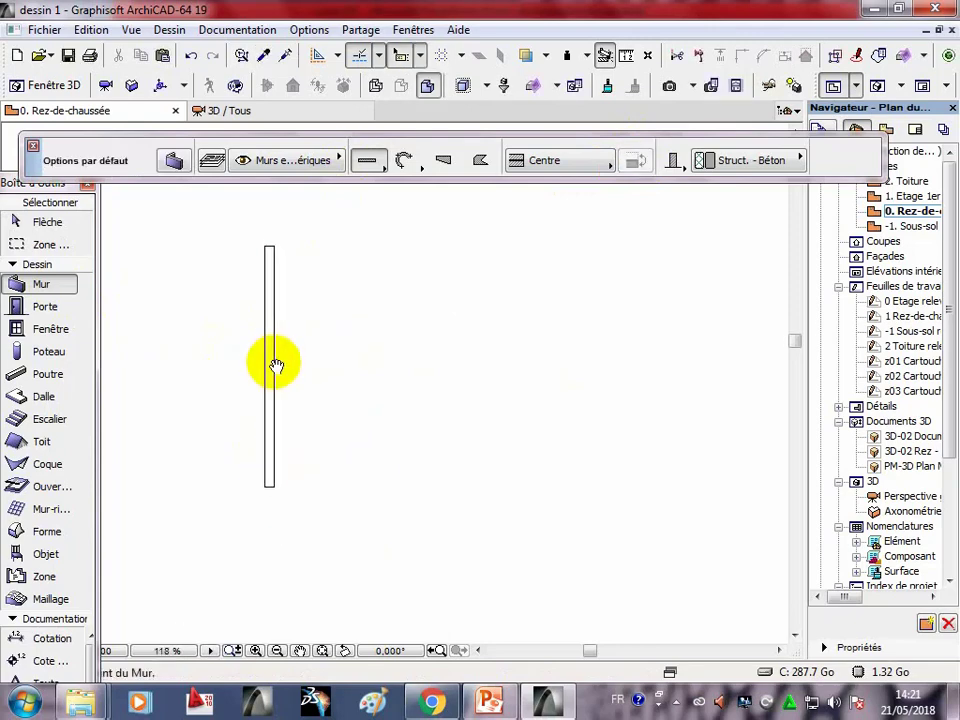
click(490, 698)
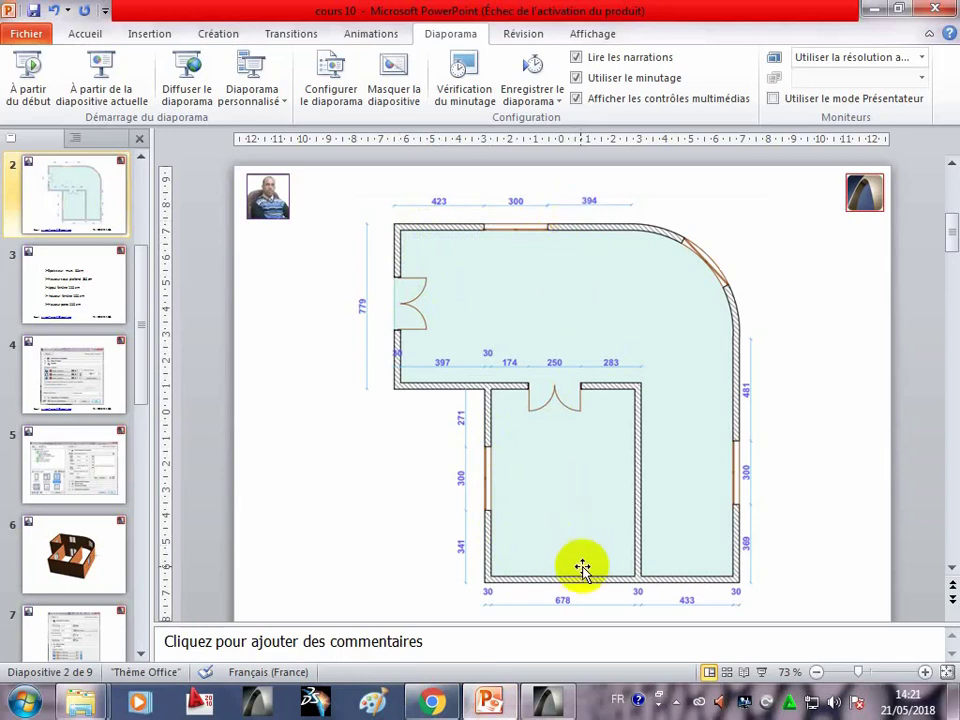
Draw the 423 top wall from the vertical wall's upper end.
click(672, 705)
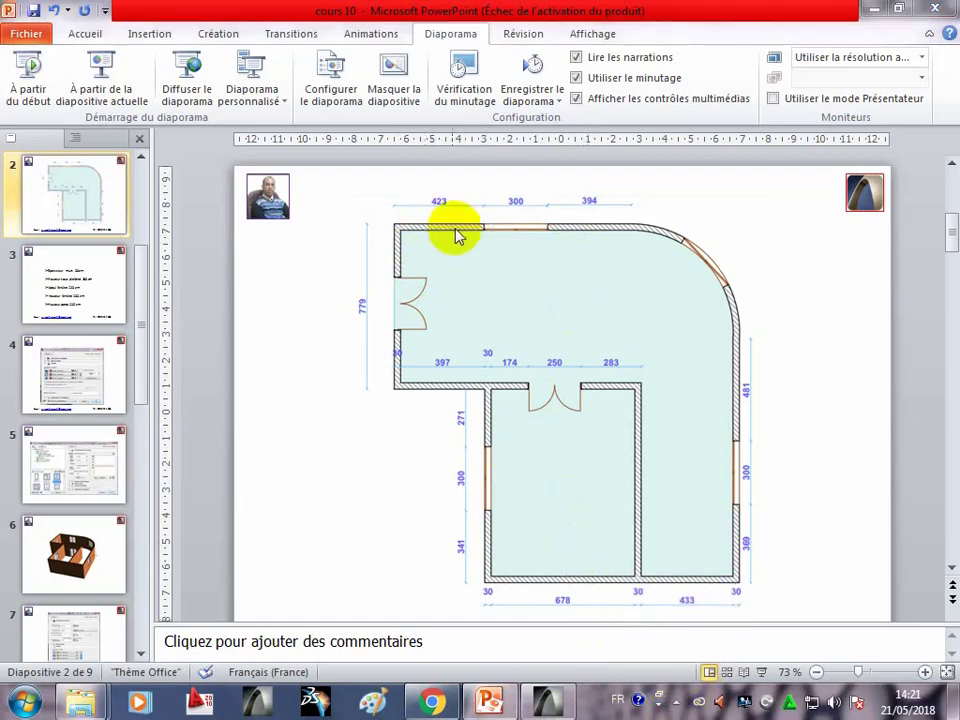
click(533, 698)
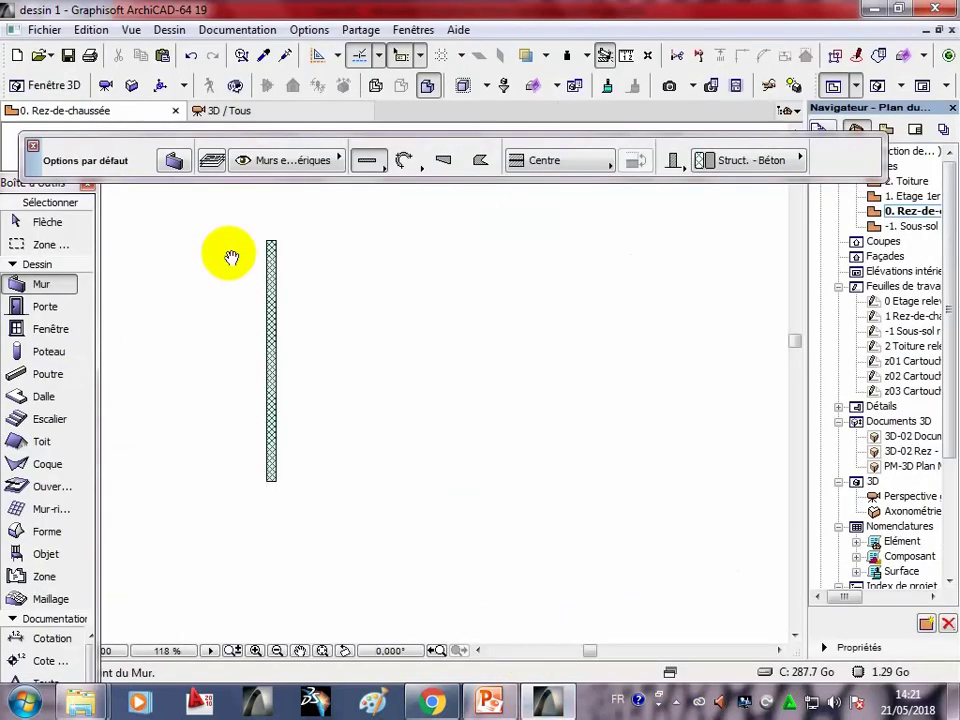
scroll(268, 272, up, 3)
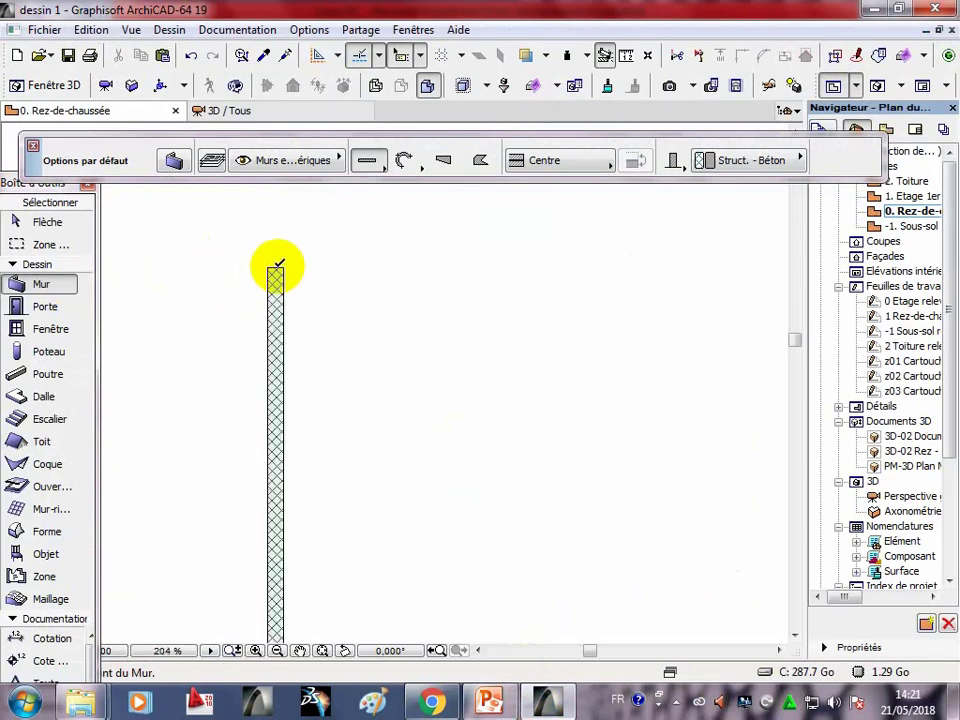
click(275, 267)
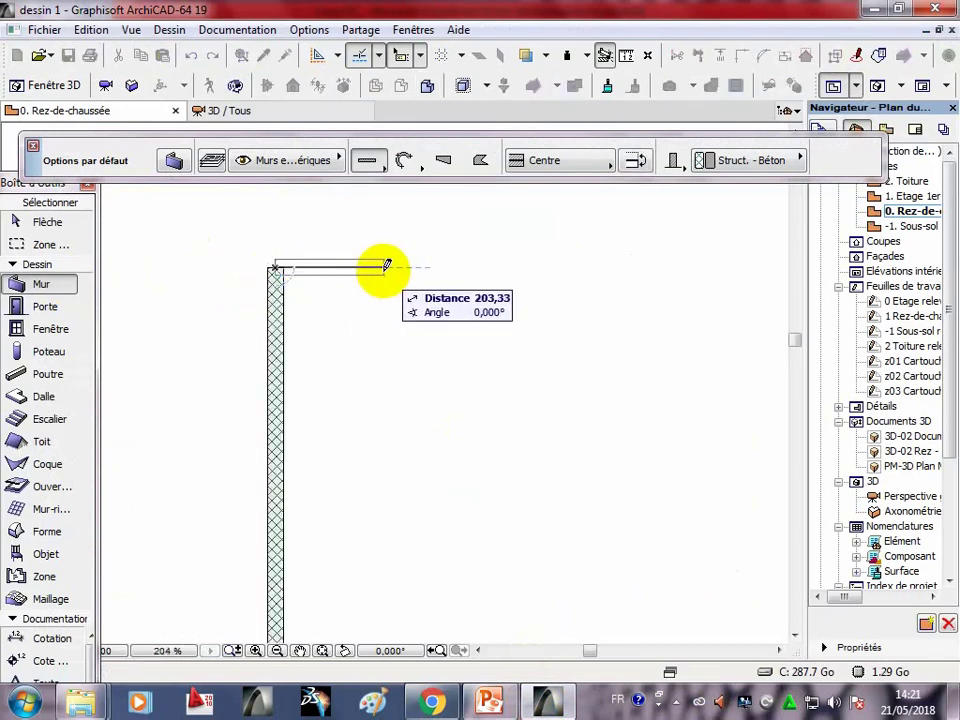
text(423)
key(Return)
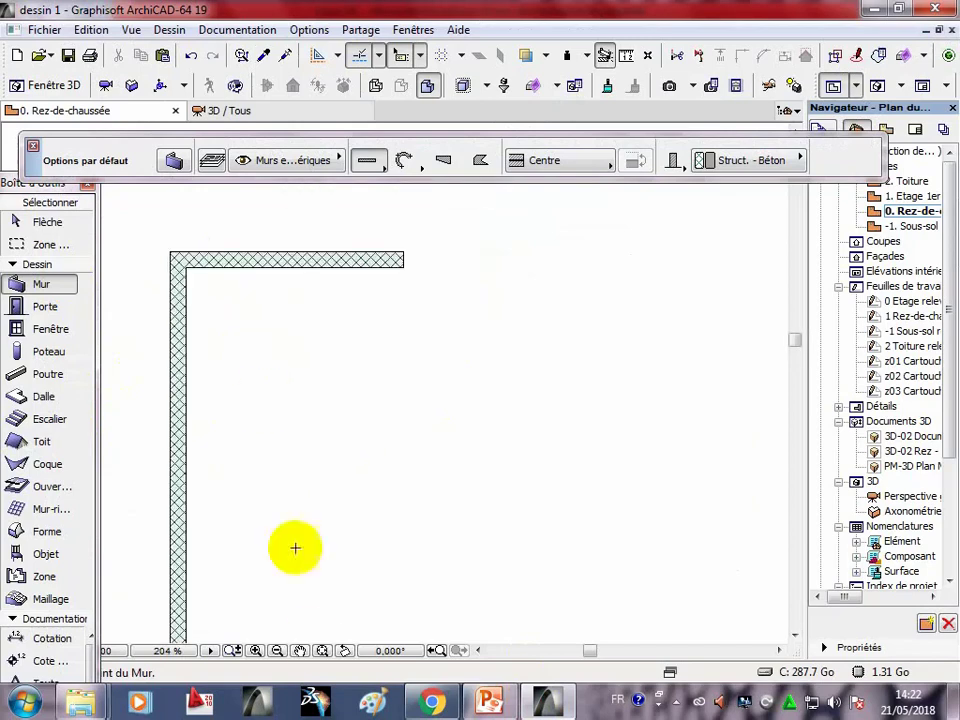
Continue the chain with walls of 300 and 394, checking the reference plan.
click(489, 703)
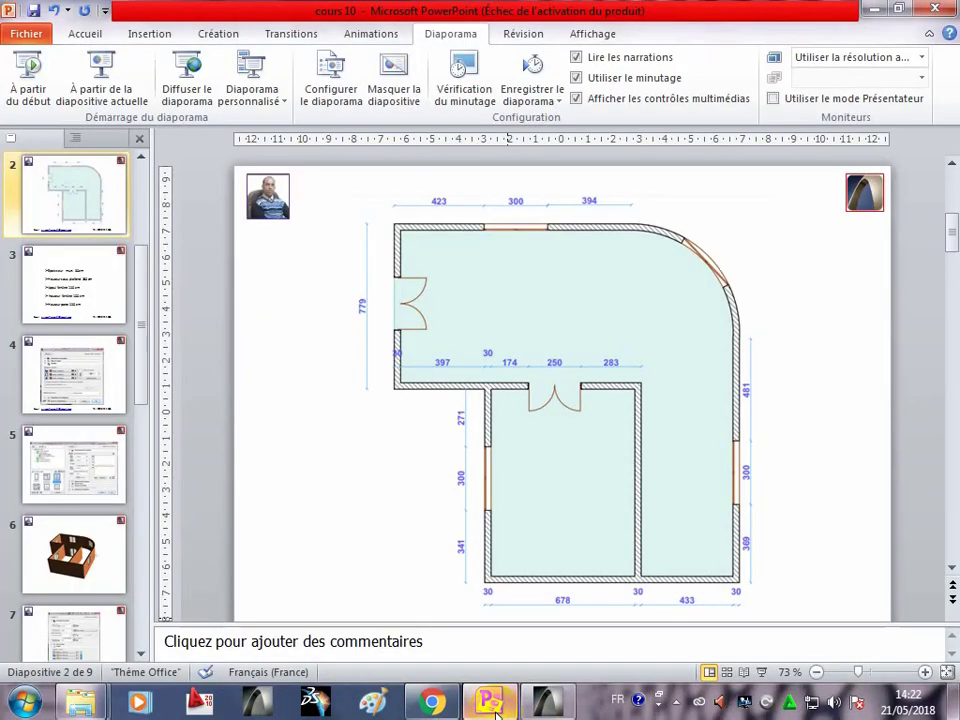
click(560, 708)
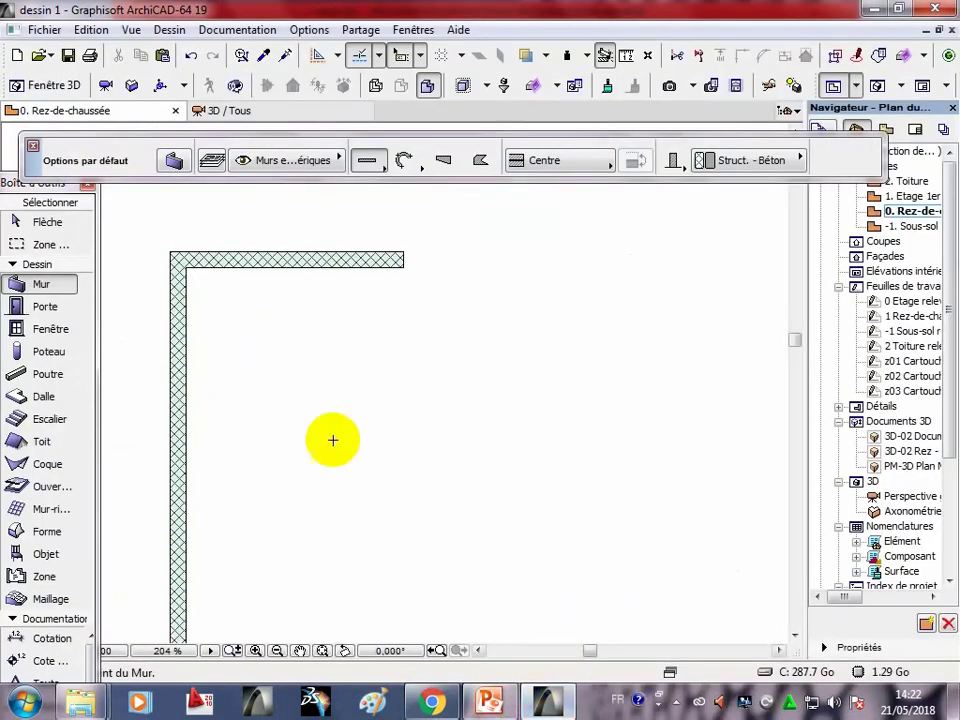
click(404, 258)
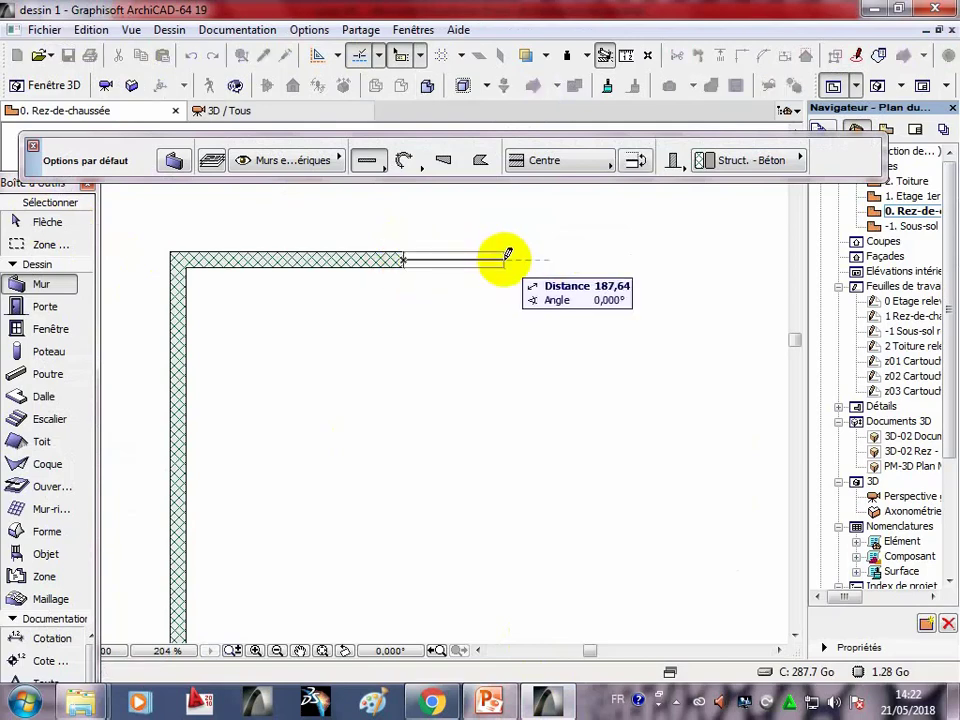
text(300)
key(Return)
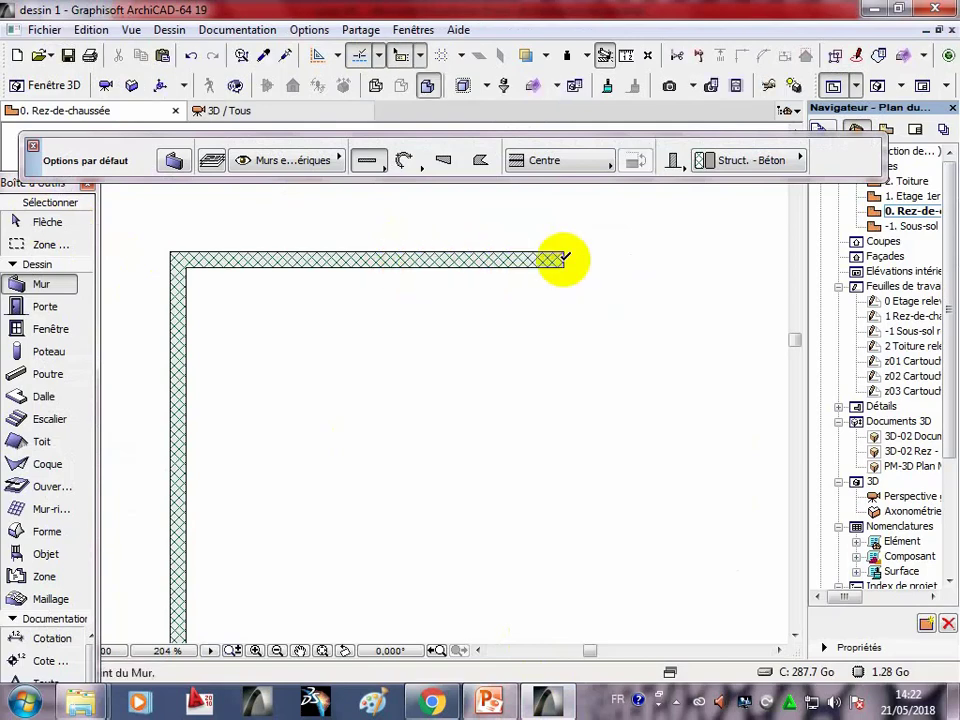
scroll(565, 255, down, 1)
click(506, 708)
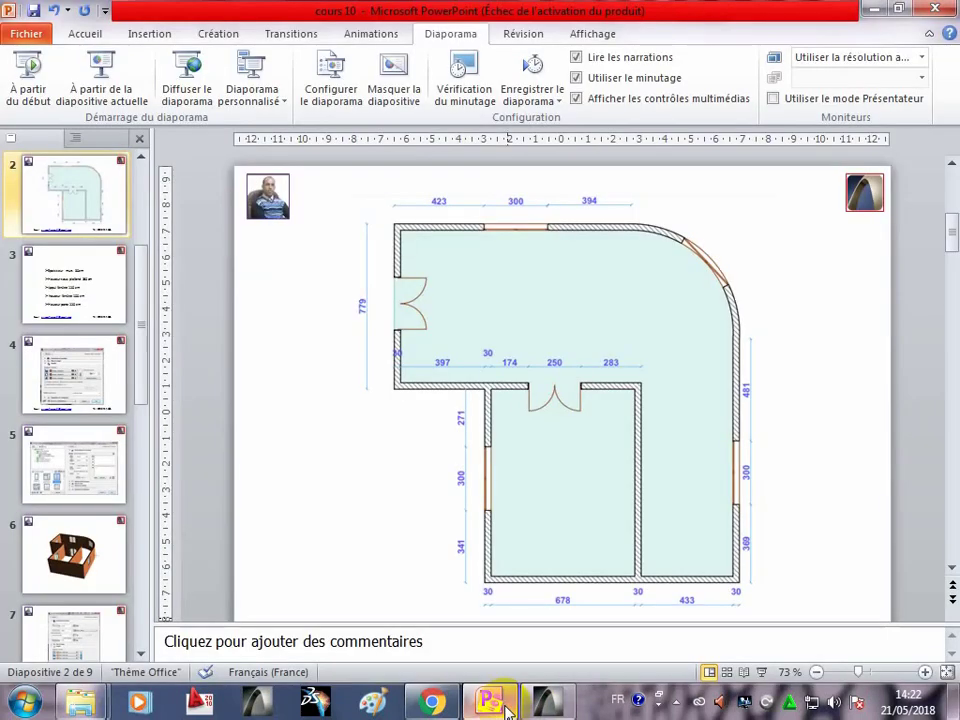
click(565, 710)
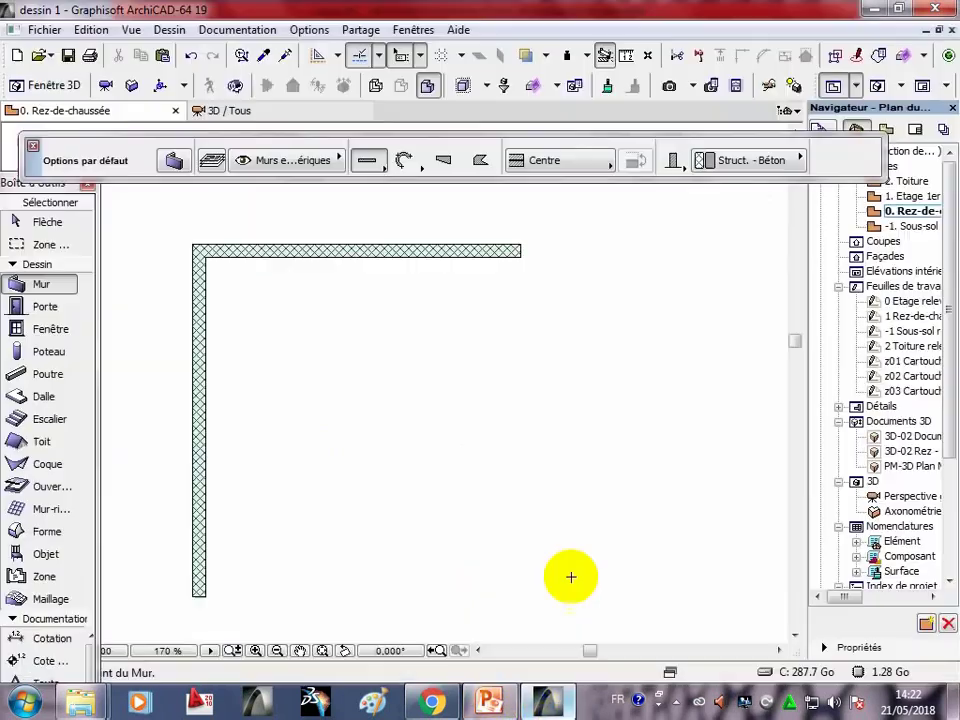
click(521, 247)
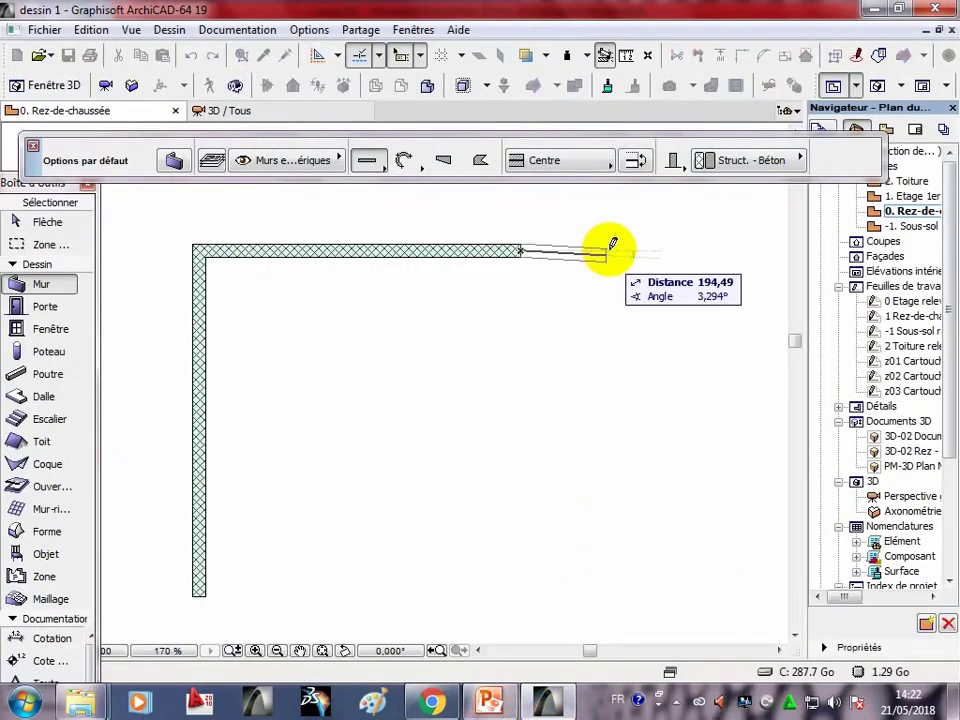
text(394)
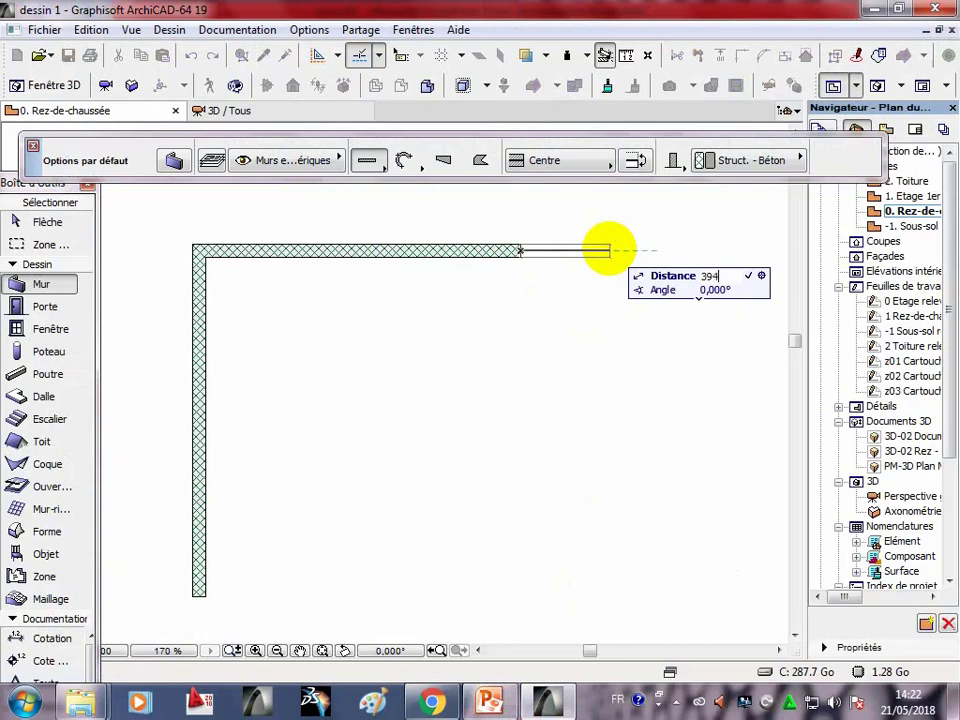
key(Return)
Draw a 397 wall from the vertical wall's bottom and a 271 wall down from it.
scroll(600, 336, down, 2)
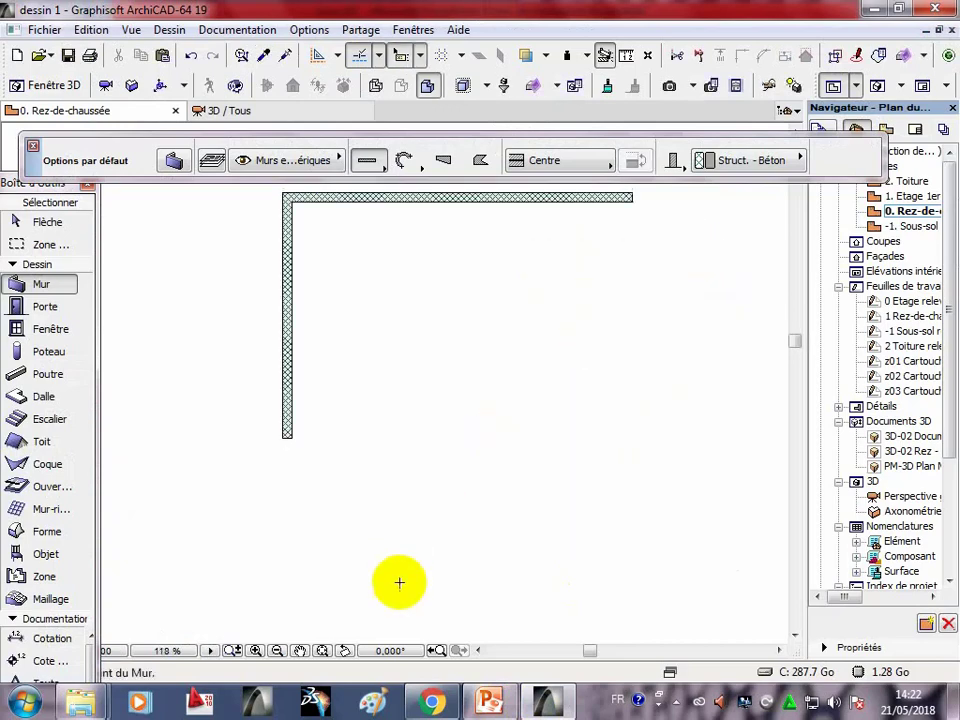
click(490, 703)
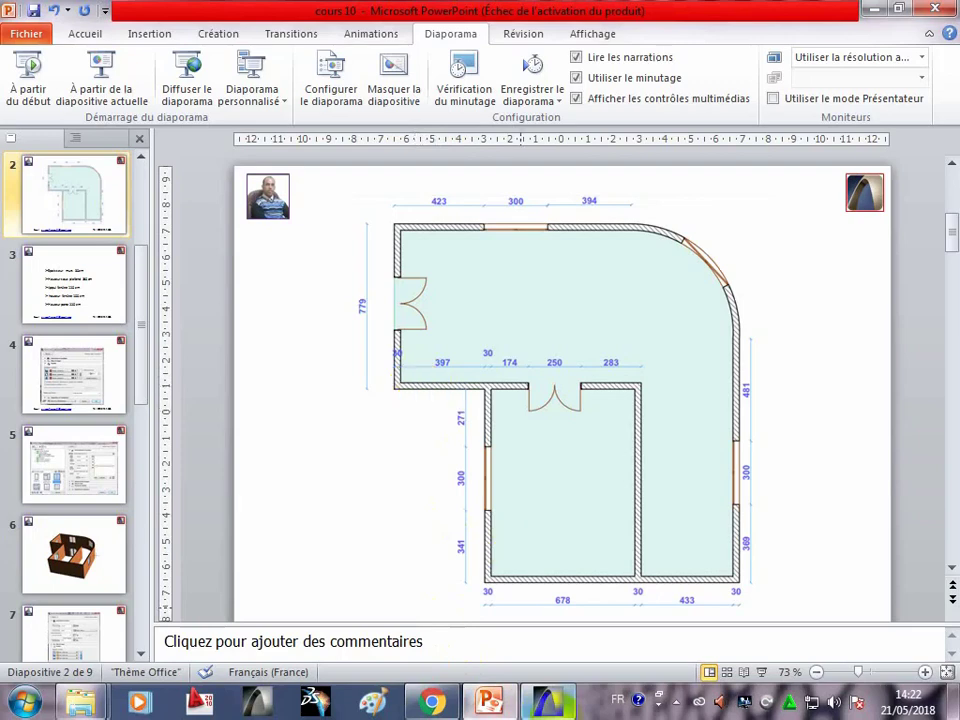
click(547, 703)
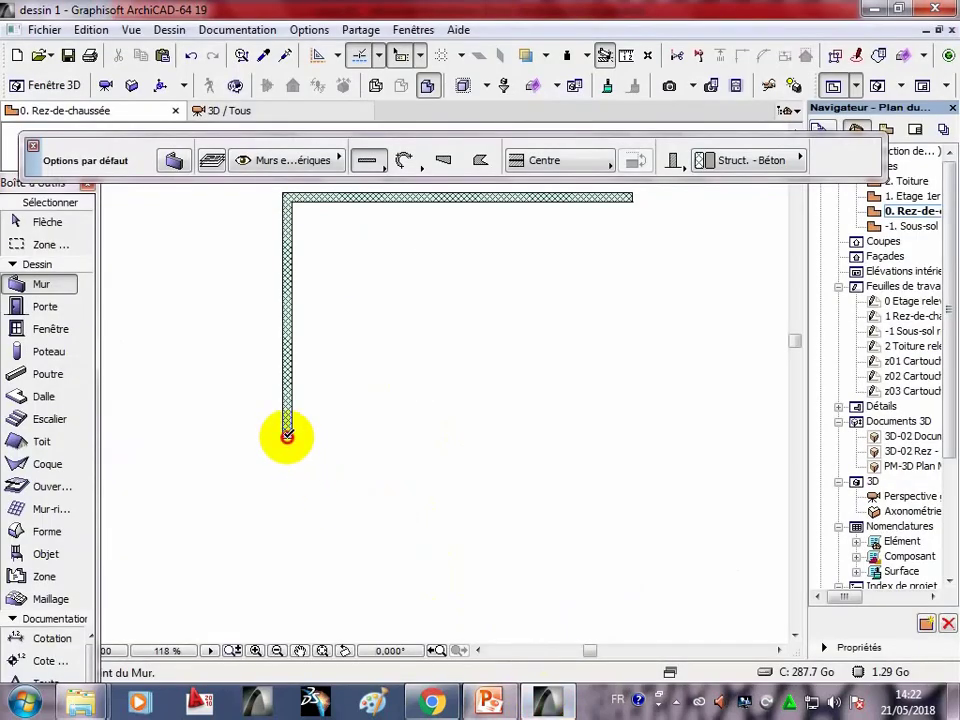
click(287, 436)
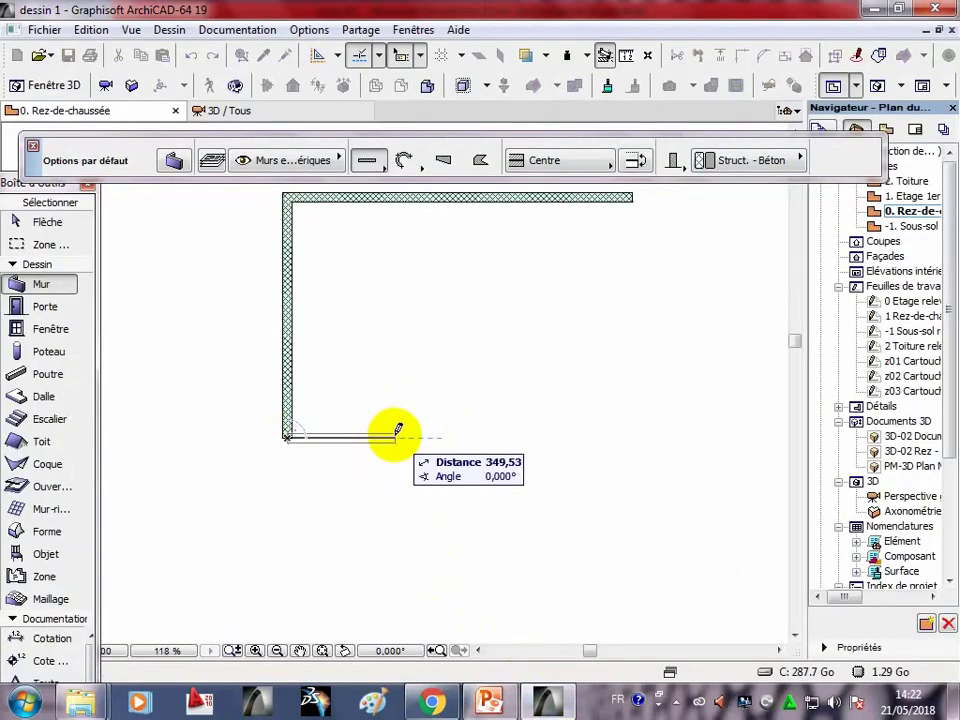
text(397)
key(Return)
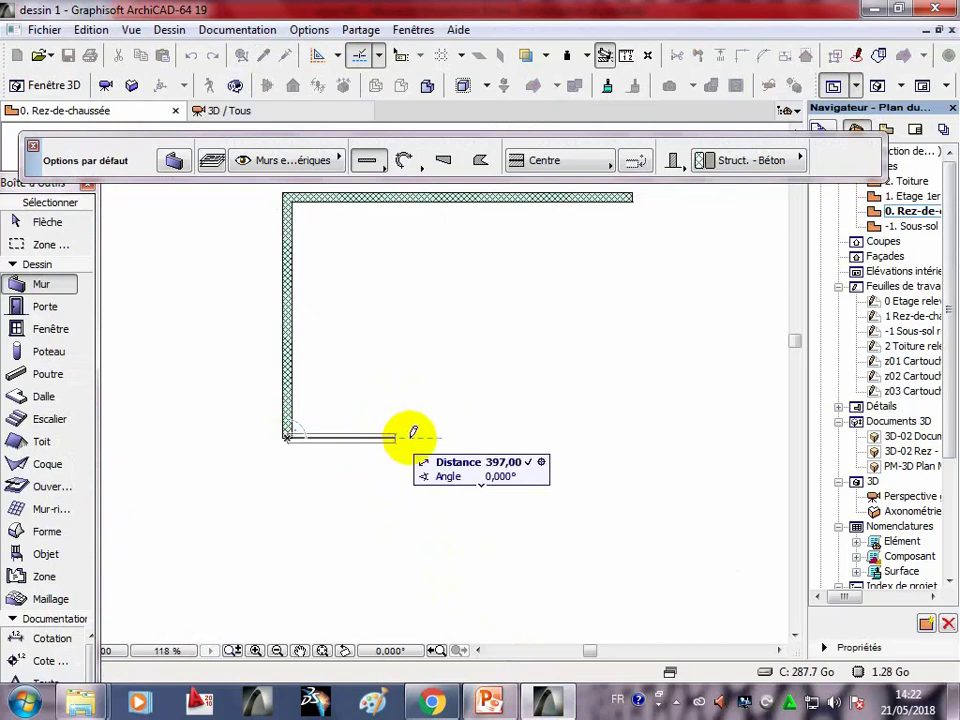
click(484, 697)
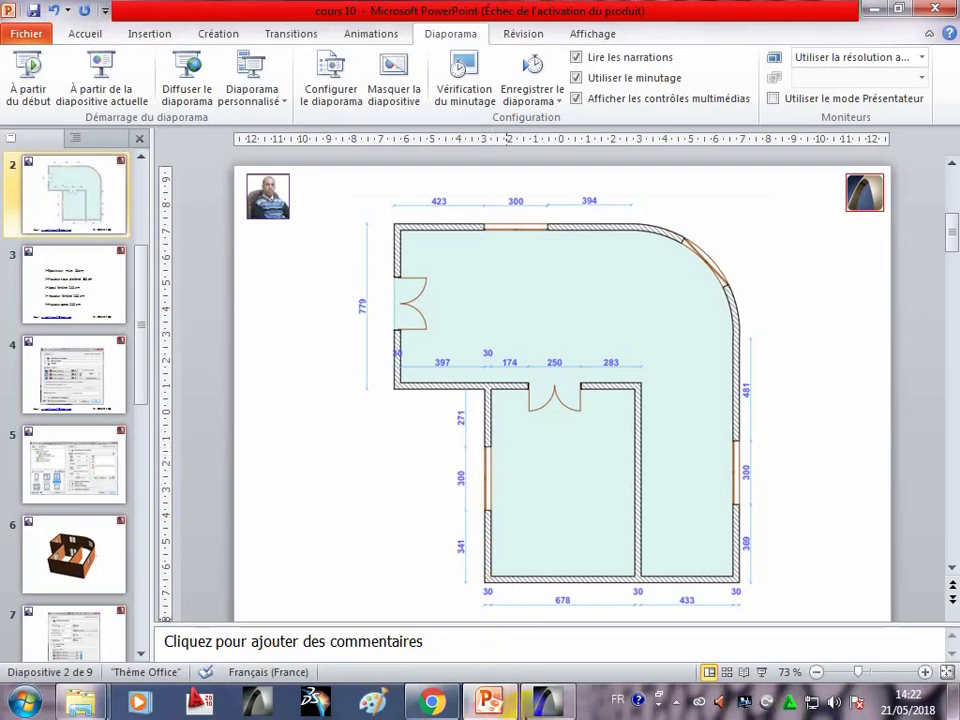
click(546, 701)
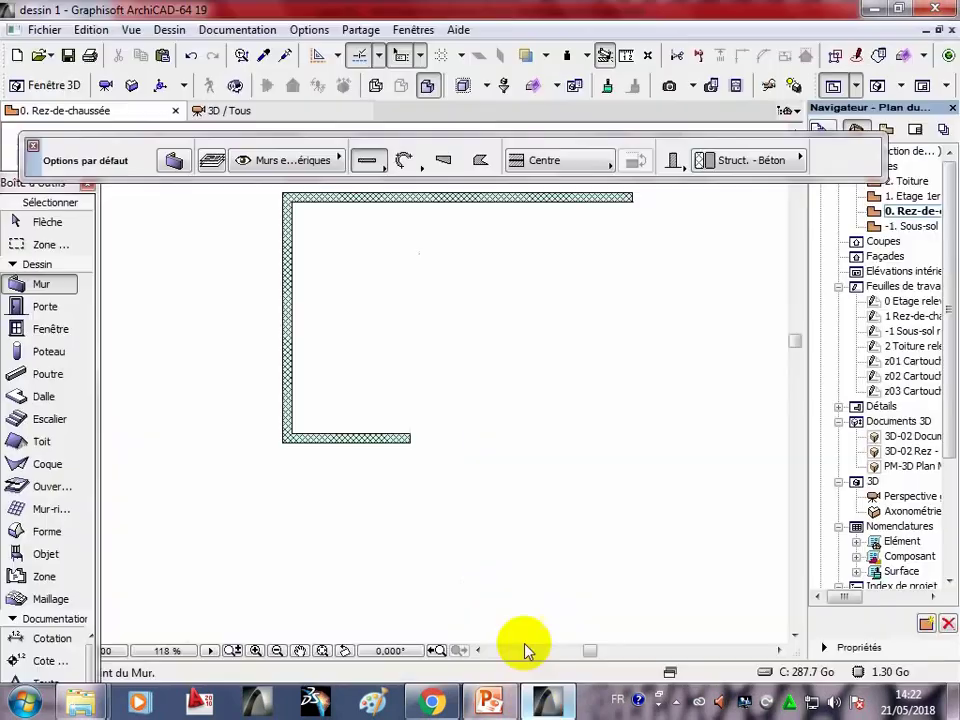
click(410, 436)
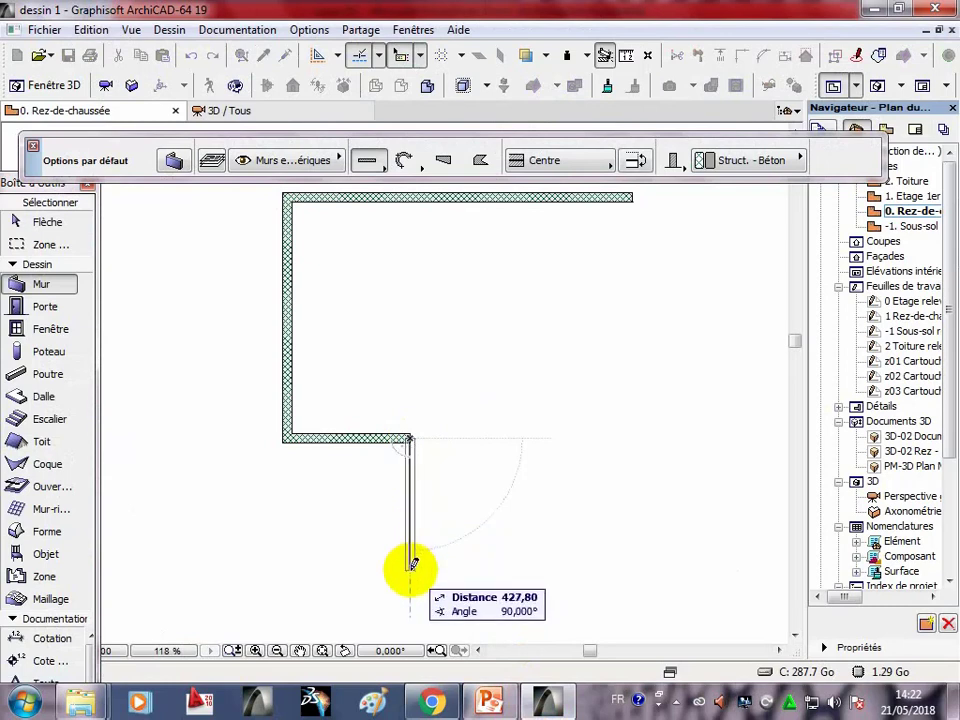
text(271)
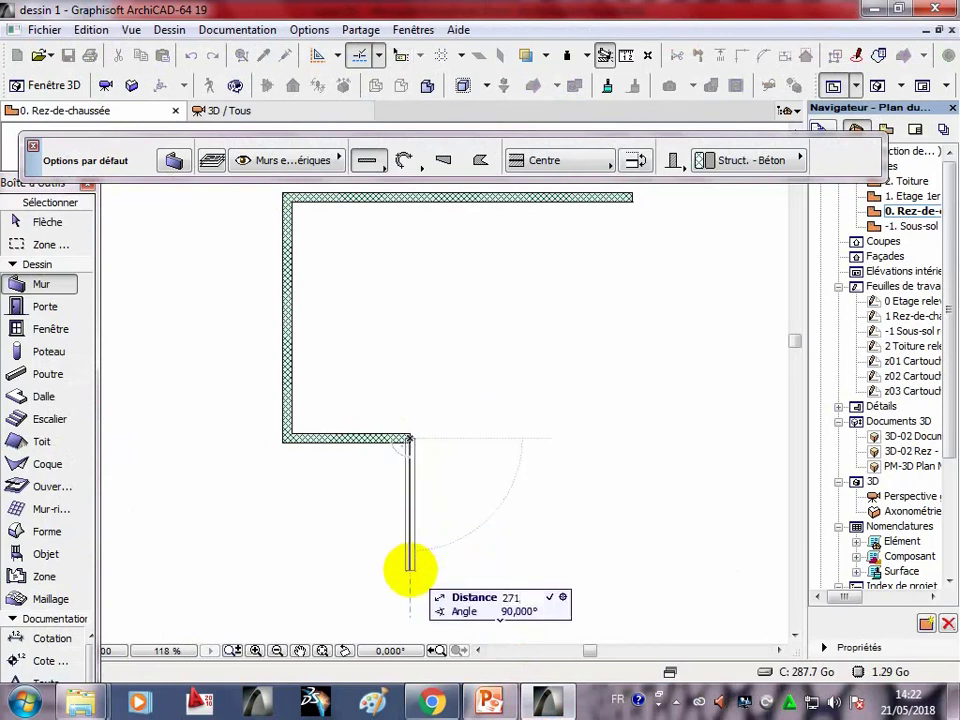
key(Return)
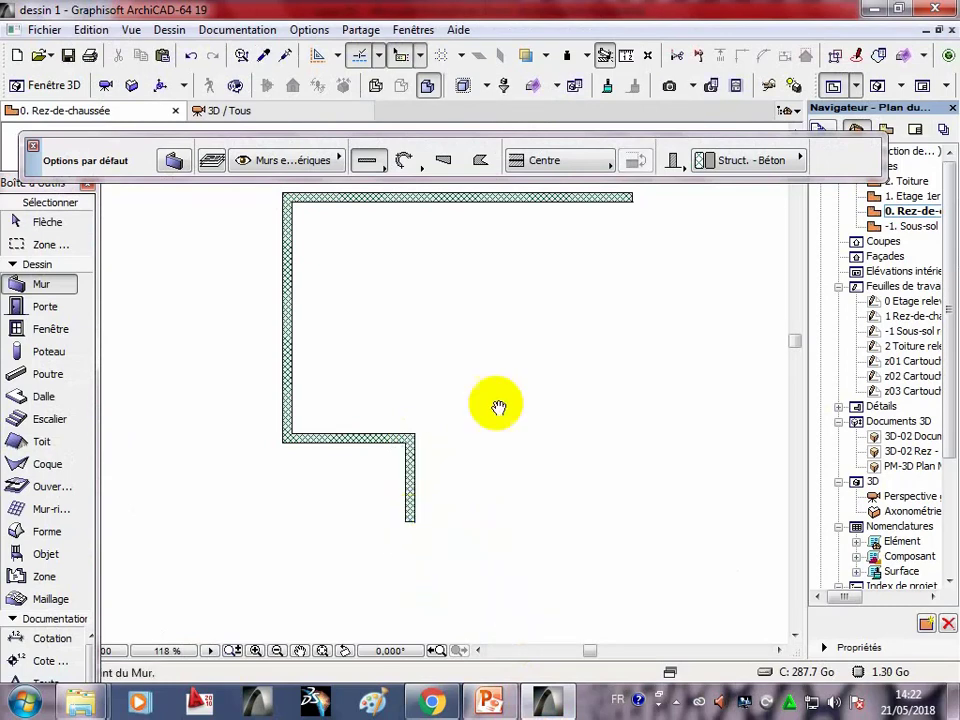
Add walls of 200 and 341 down the lower wing's left side.
scroll(418, 372, down, 3)
click(406, 360)
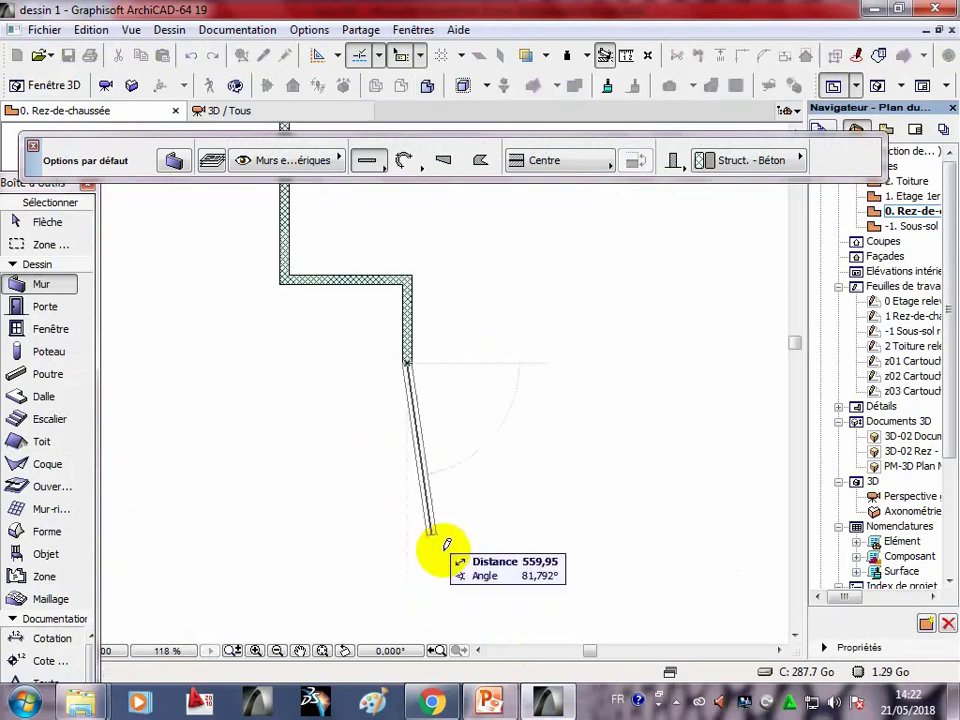
click(487, 698)
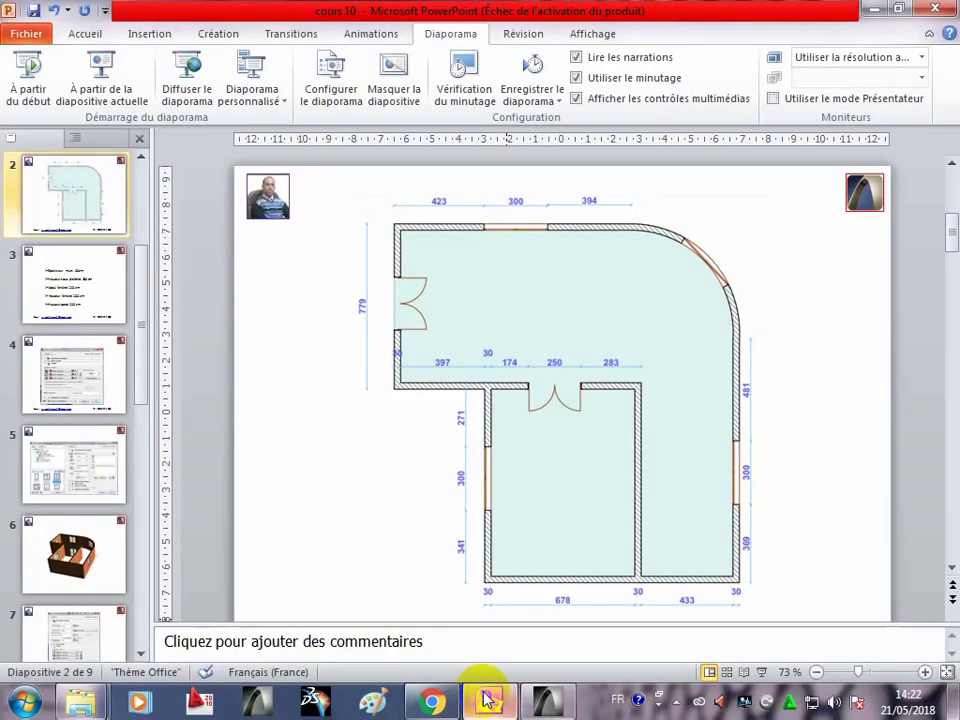
click(547, 700)
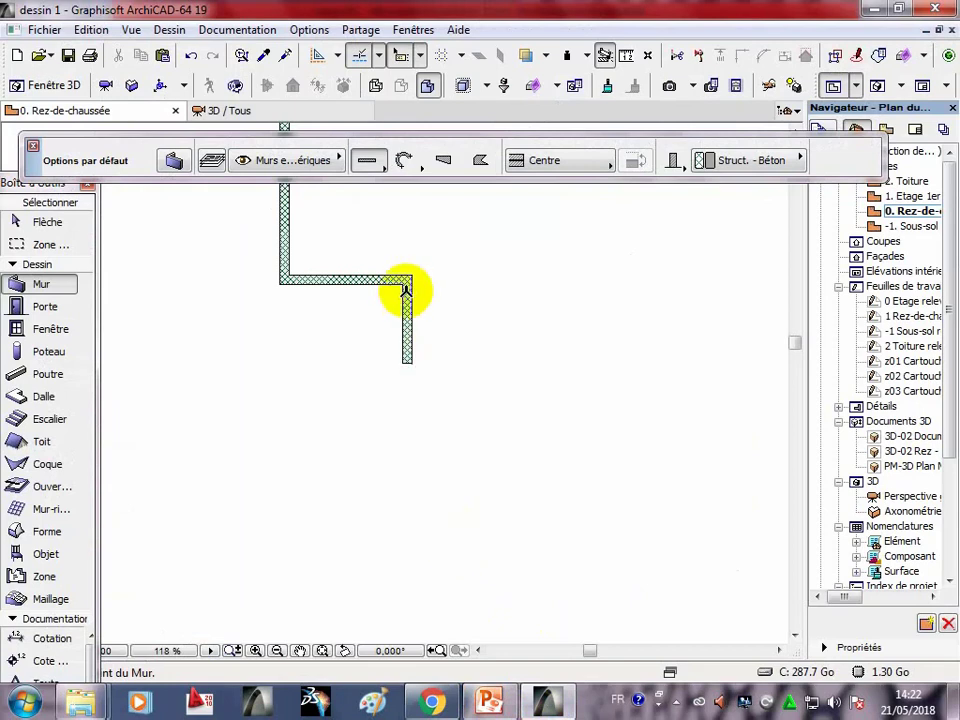
click(408, 358)
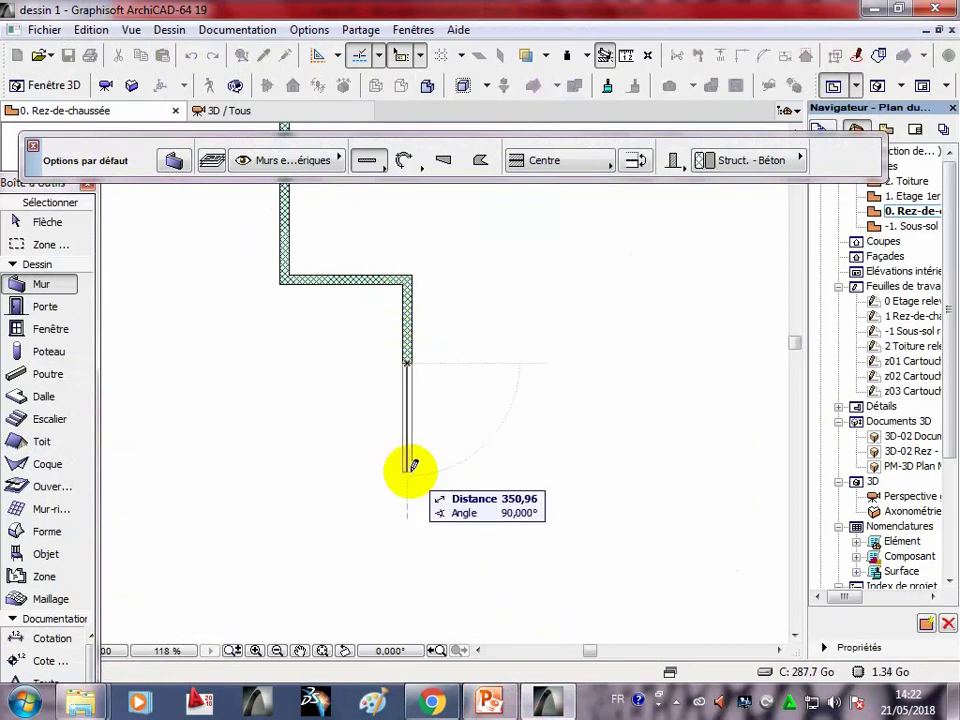
text(200)
key(Return)
scroll(412, 470, down, 2)
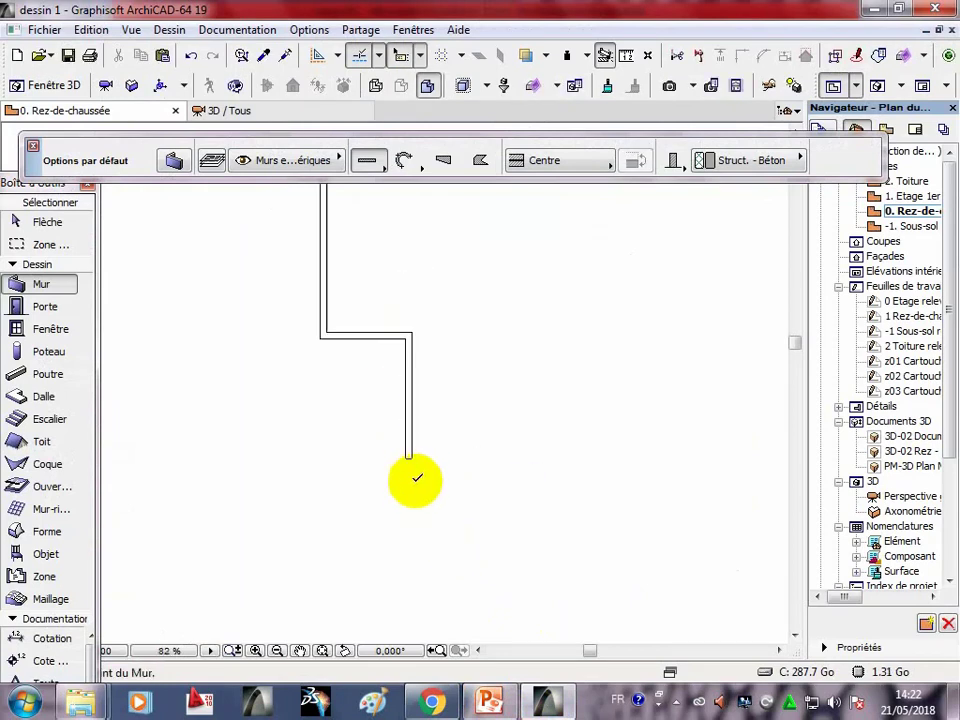
click(490, 703)
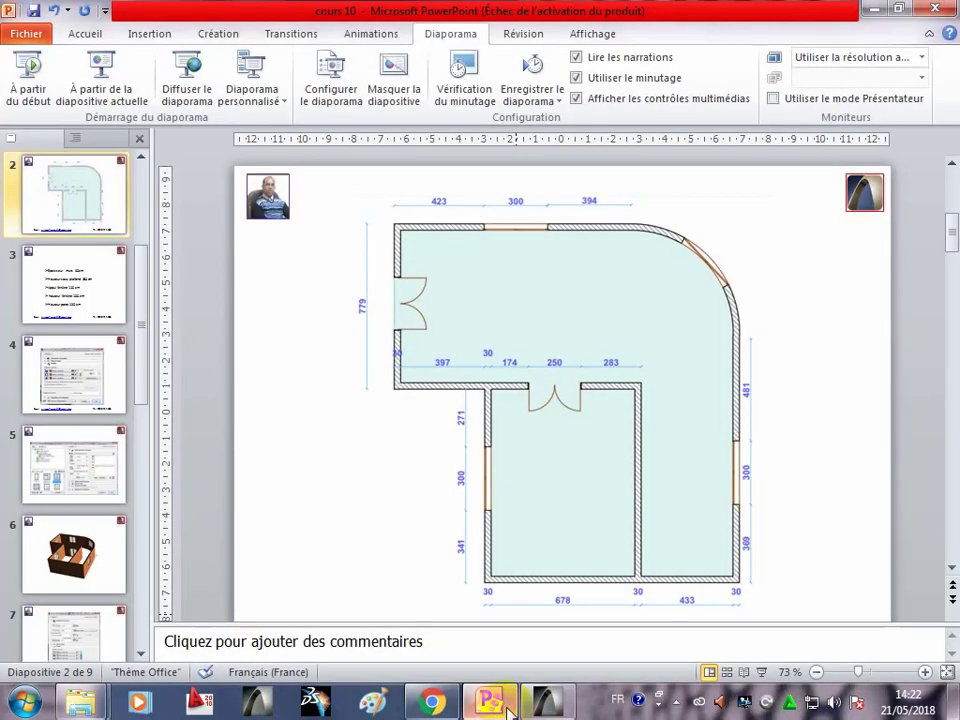
click(547, 703)
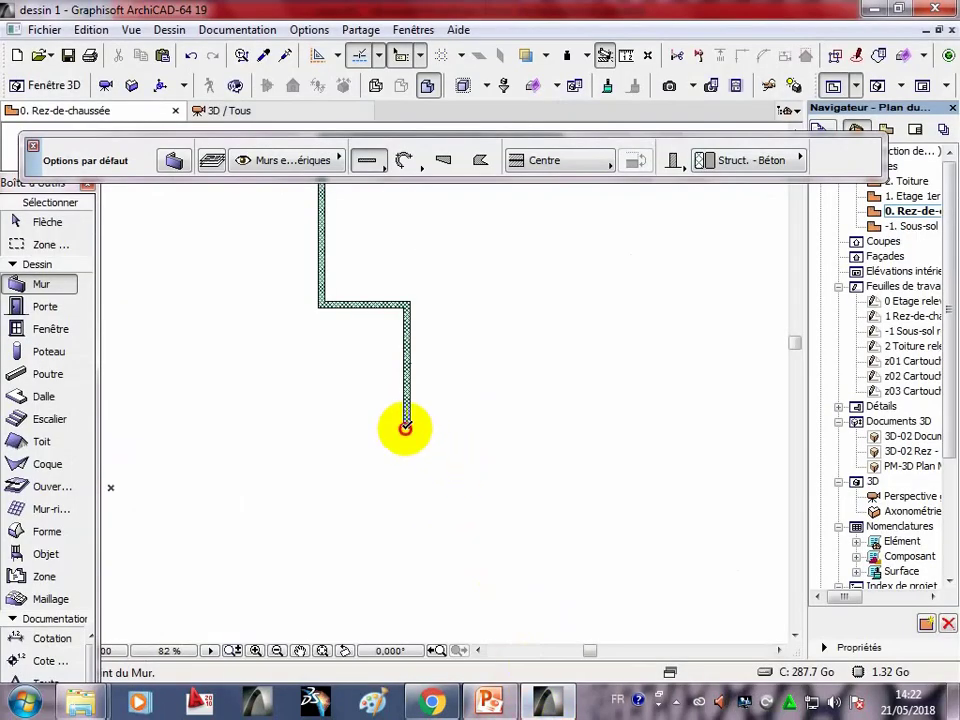
click(405, 428)
text(341,00)
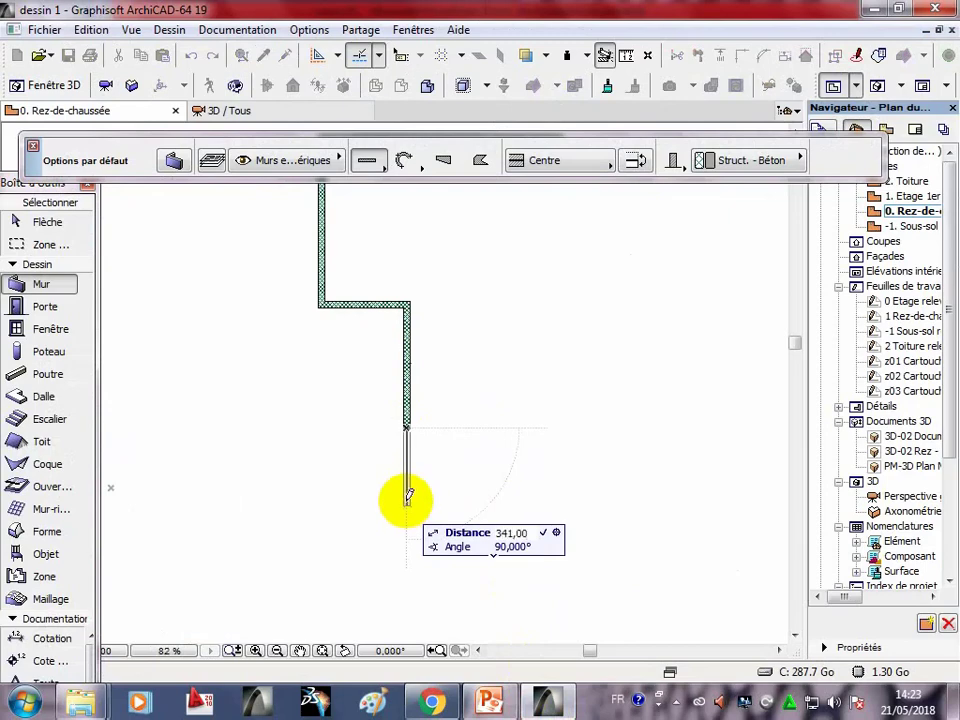
key(Return)
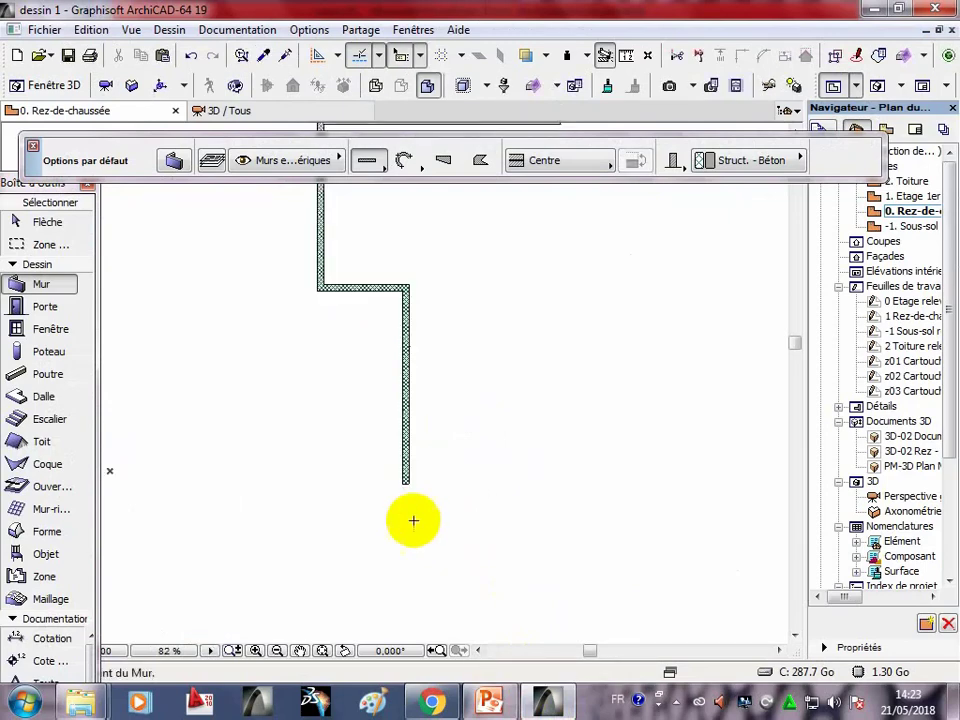
Draw the 678 bottom wall of the lower wing.
click(489, 703)
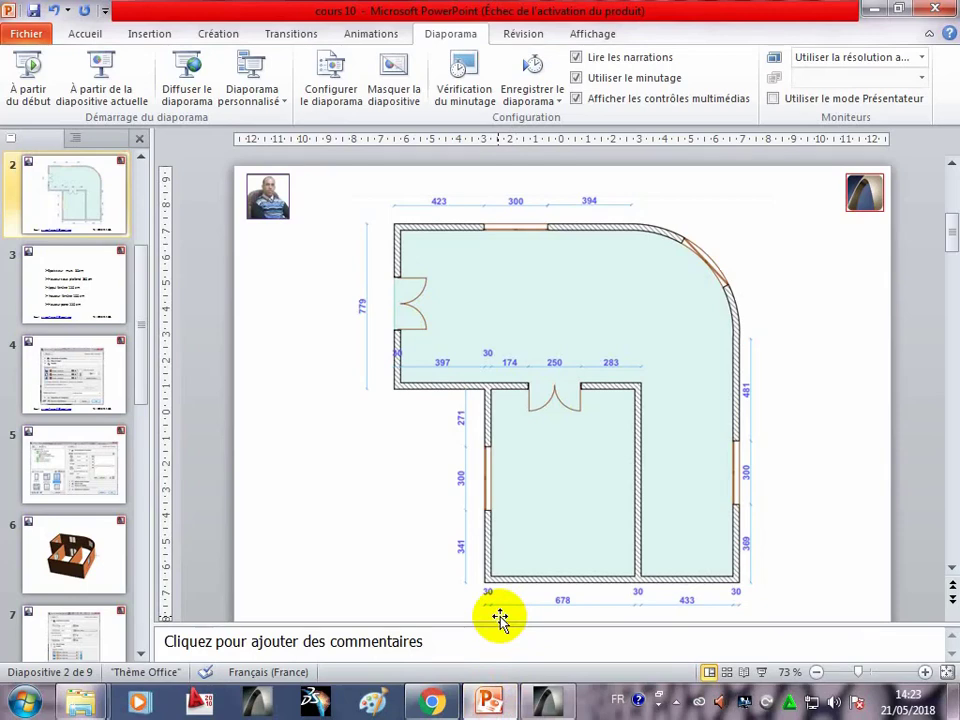
click(547, 703)
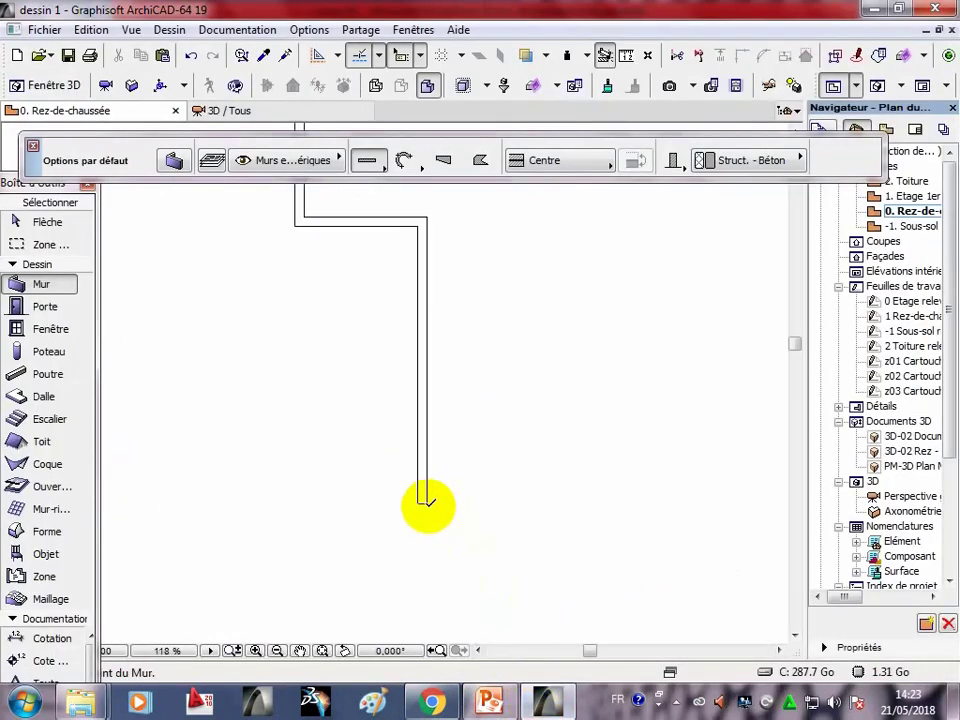
click(425, 500)
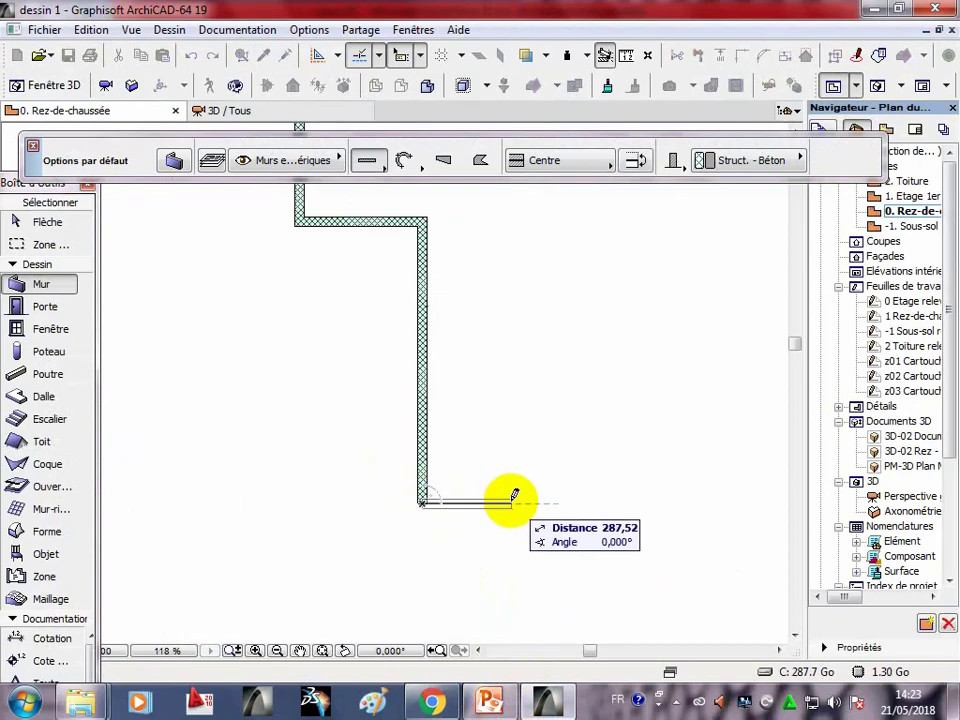
text(678)
key(Return)
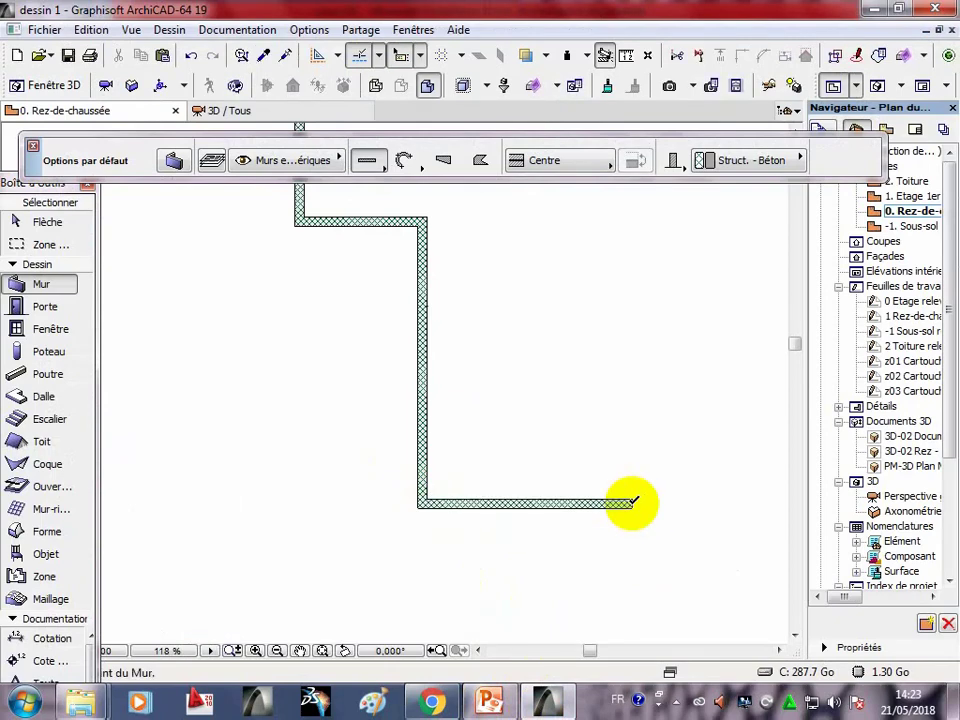
scroll(443, 561, down, 3)
Set the thickness of all nine selected walls to 30,00 under Géométrie et position.
scroll(456, 540, down, 1)
key(Escape)
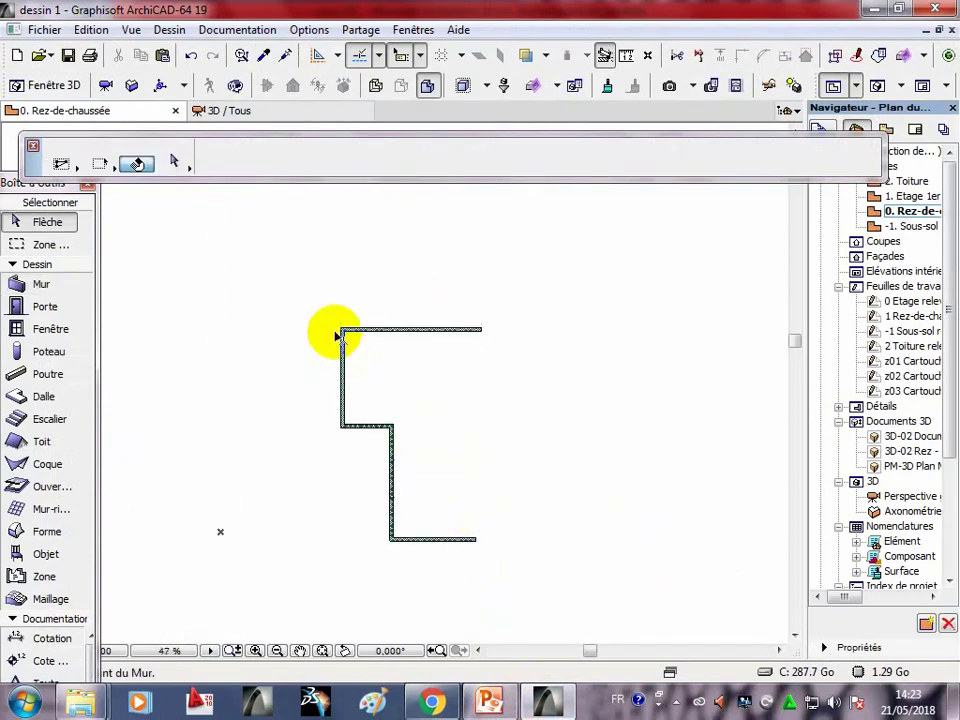
drag(321, 306, 536, 626)
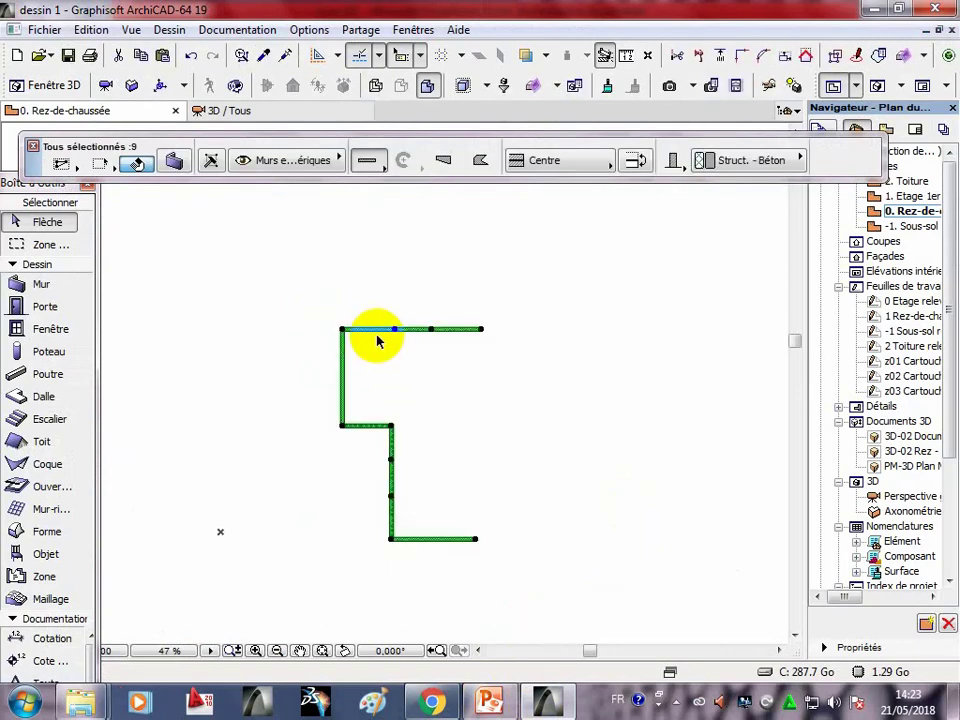
right_click(377, 341)
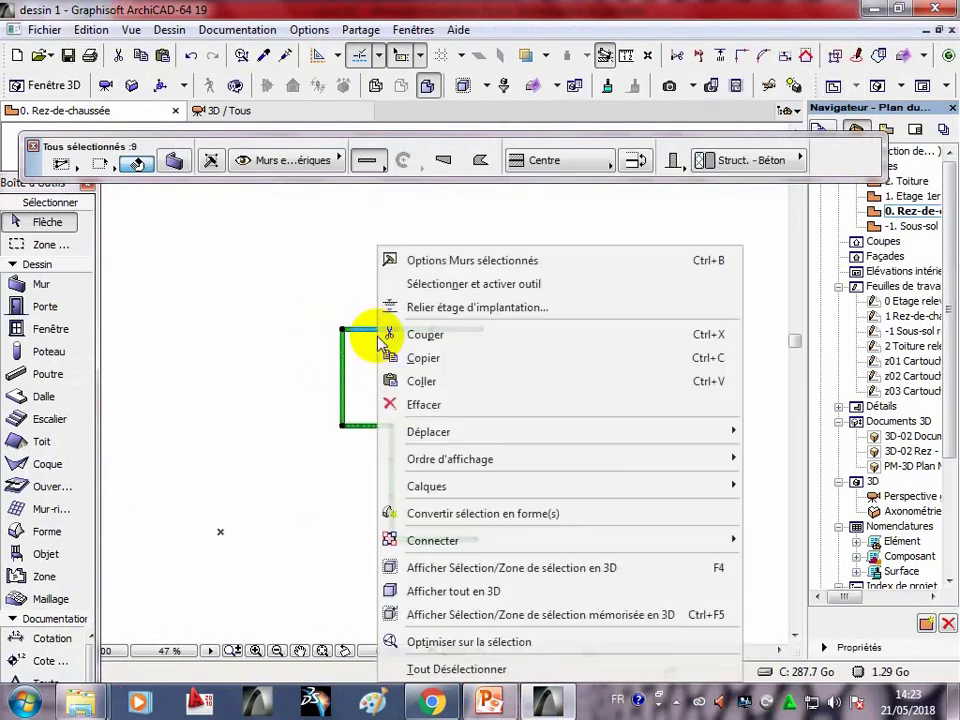
click(424, 258)
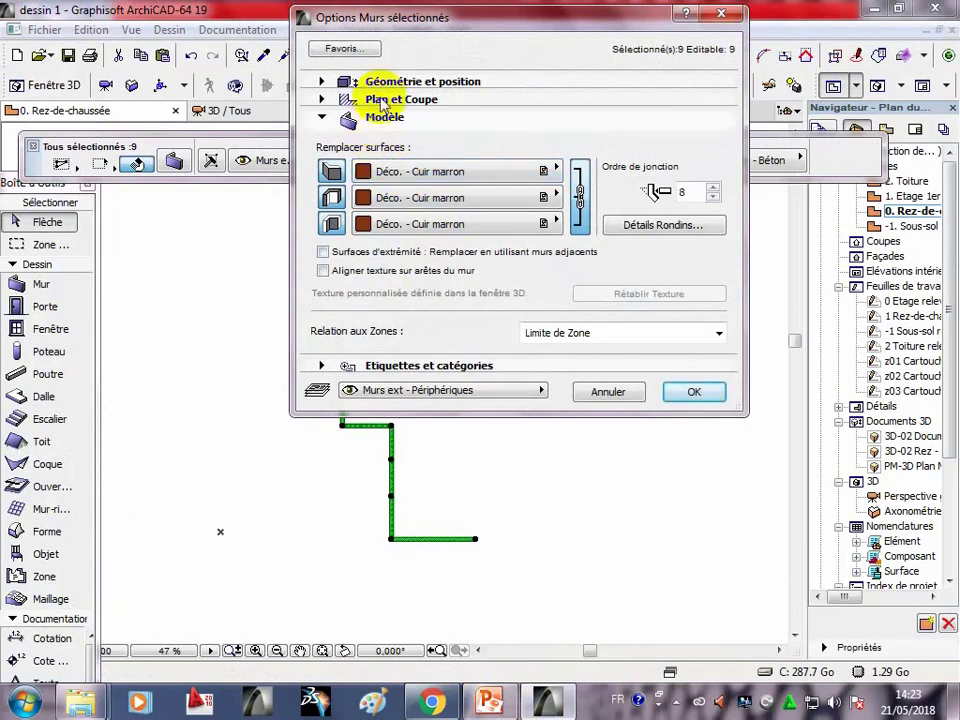
click(387, 84)
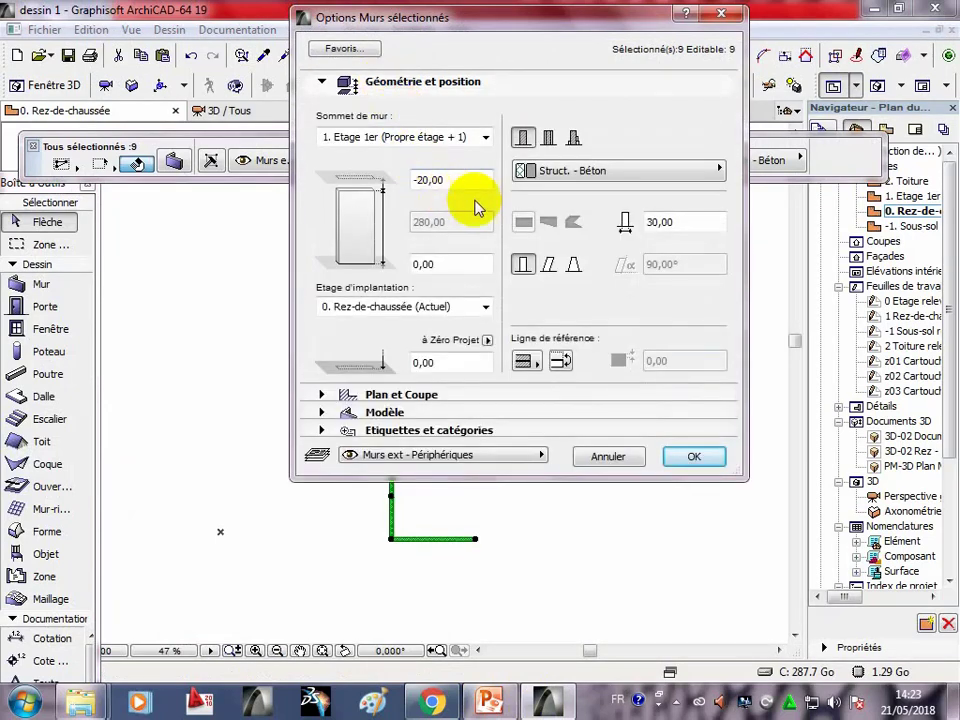
double_click(701, 222)
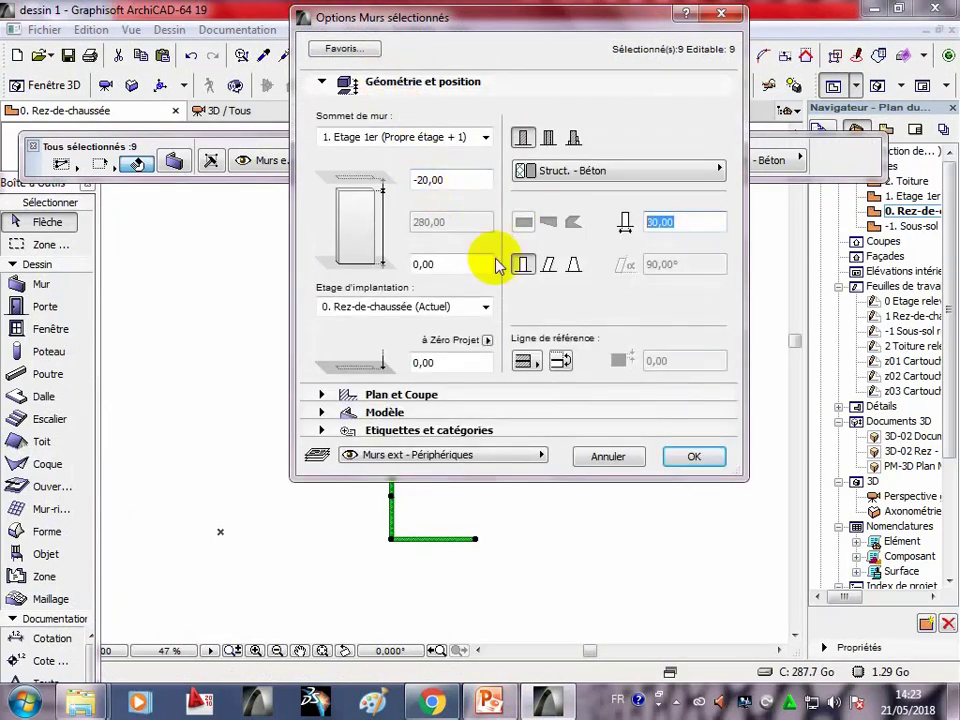
click(672, 456)
scroll(445, 495, up, 2)
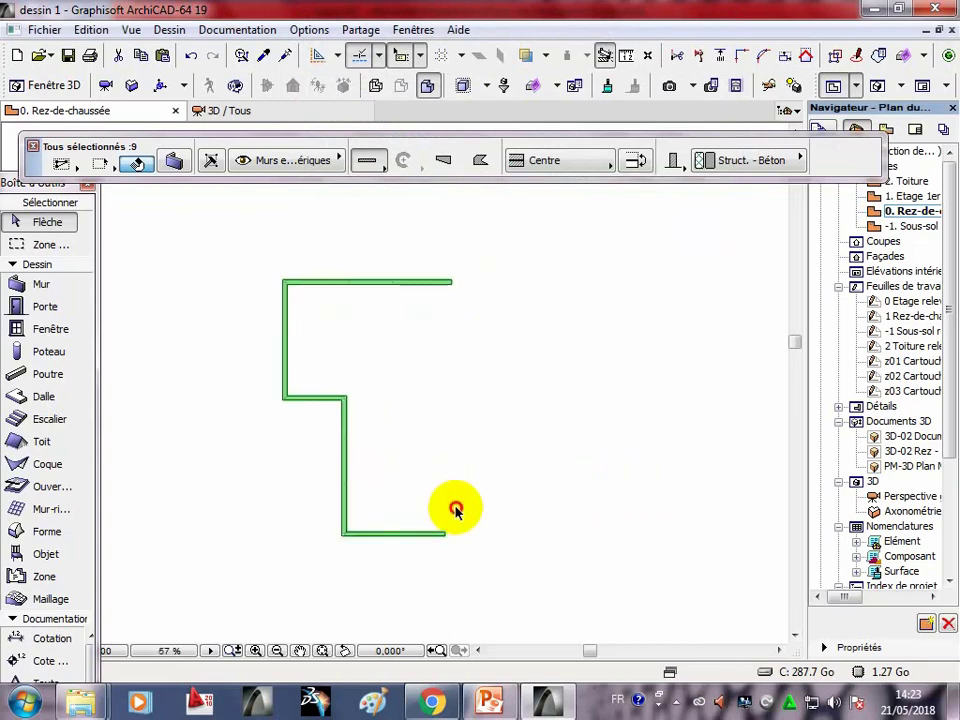
click(489, 703)
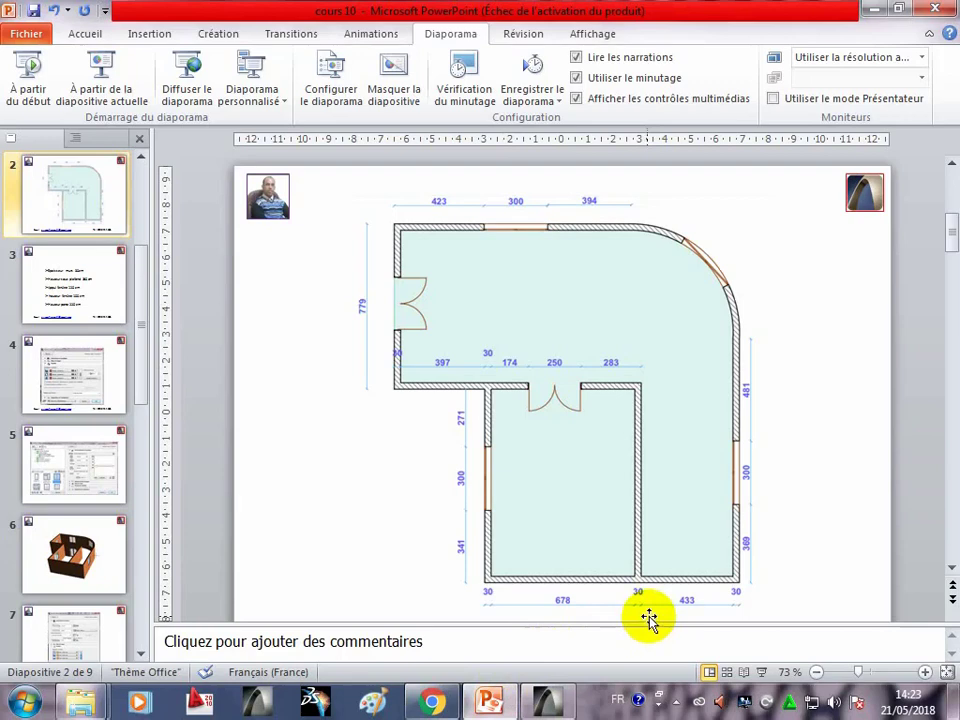
Return to the plan with the Wall tool and draw a 400 wall from the bottom wall's end.
click(552, 702)
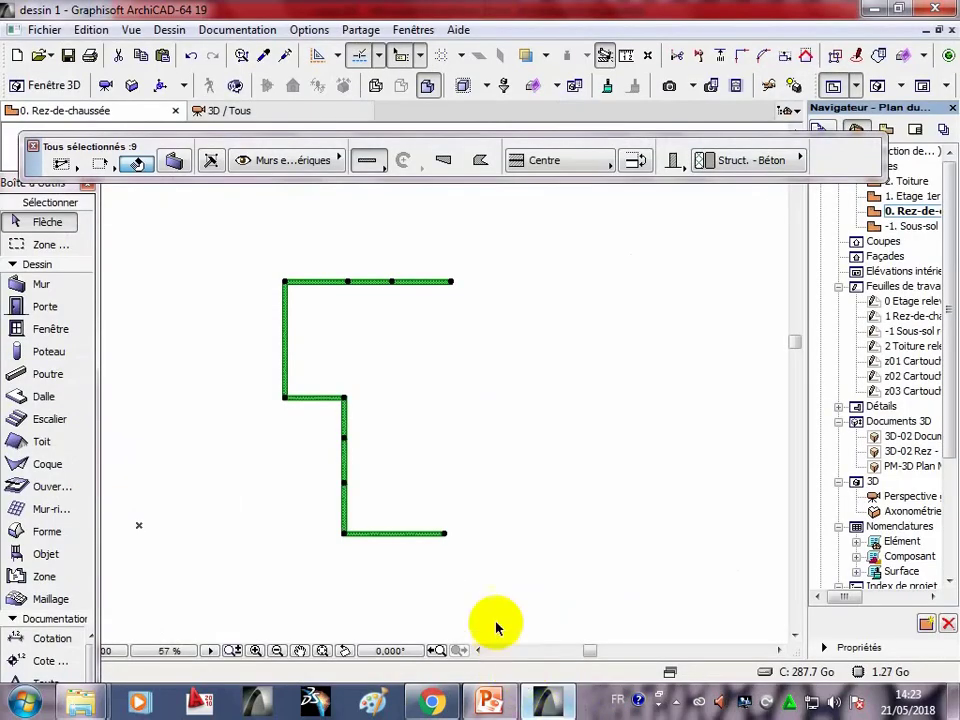
click(41, 284)
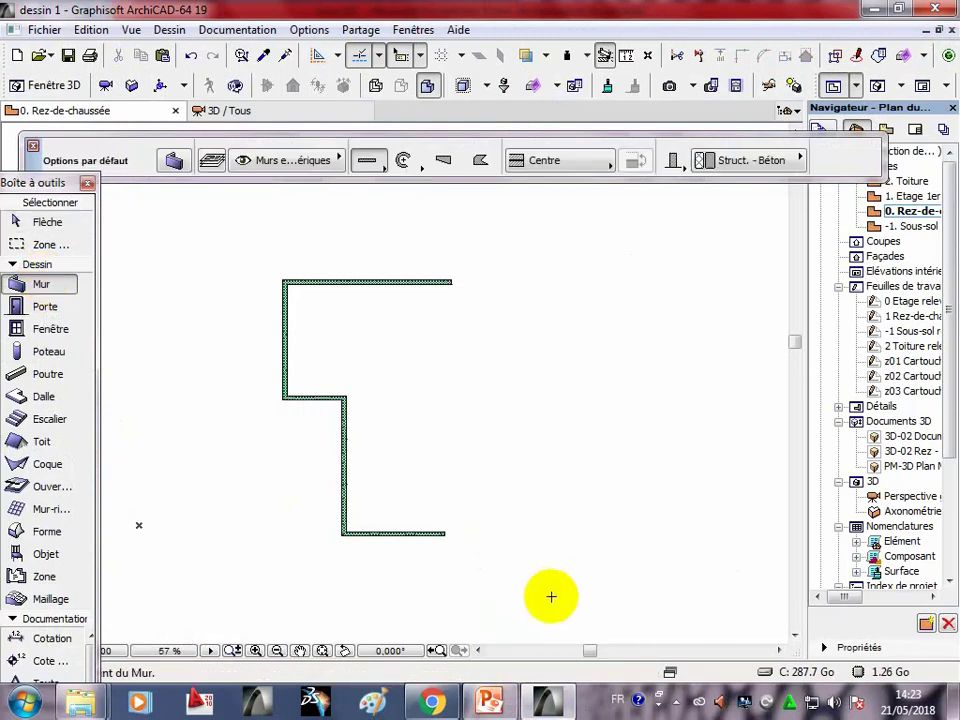
scroll(551, 596, up, 3)
scroll(417, 530, up, 3)
click(390, 503)
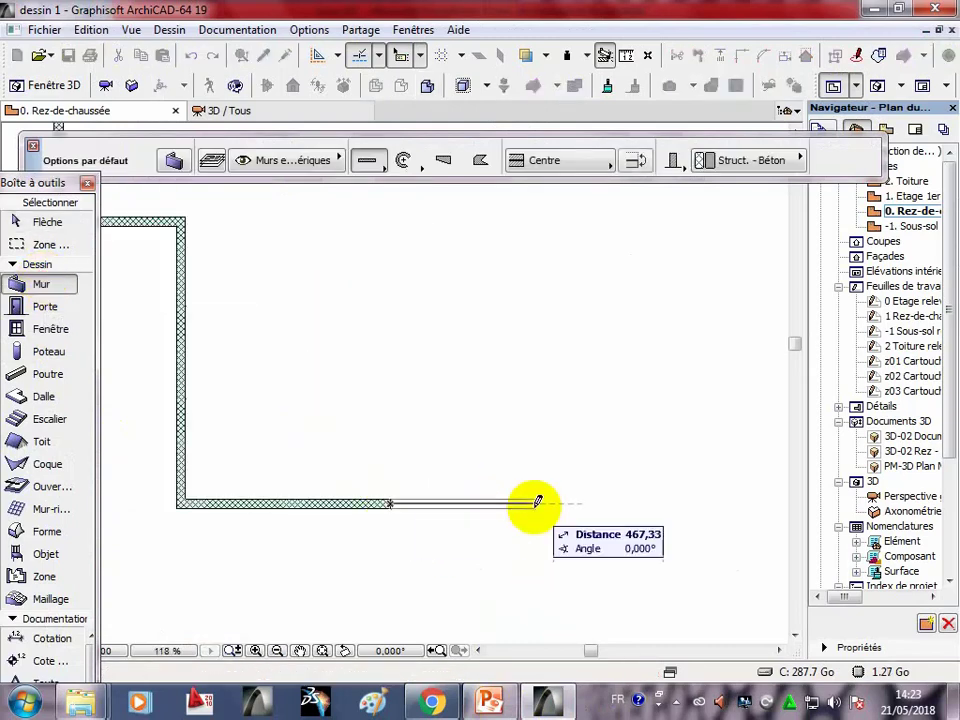
text(400)
key(Return)
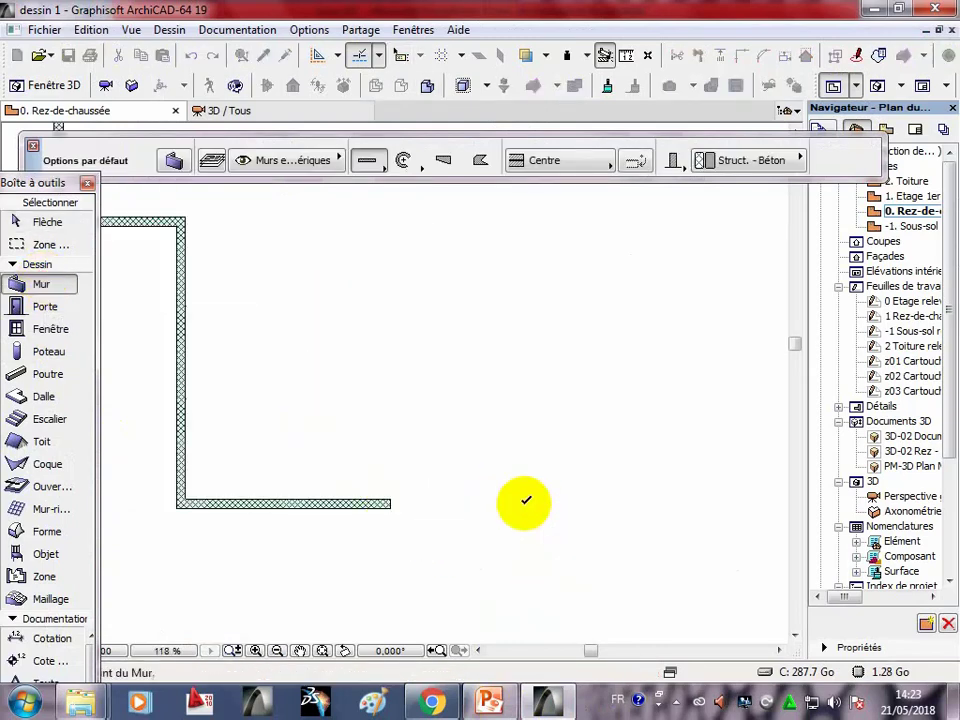
After fitting the view and checking the reference slide, draw the 369 wall upward.
scroll(540, 502, down, 3)
scroll(540, 502, down, 2)
double_click(530, 538)
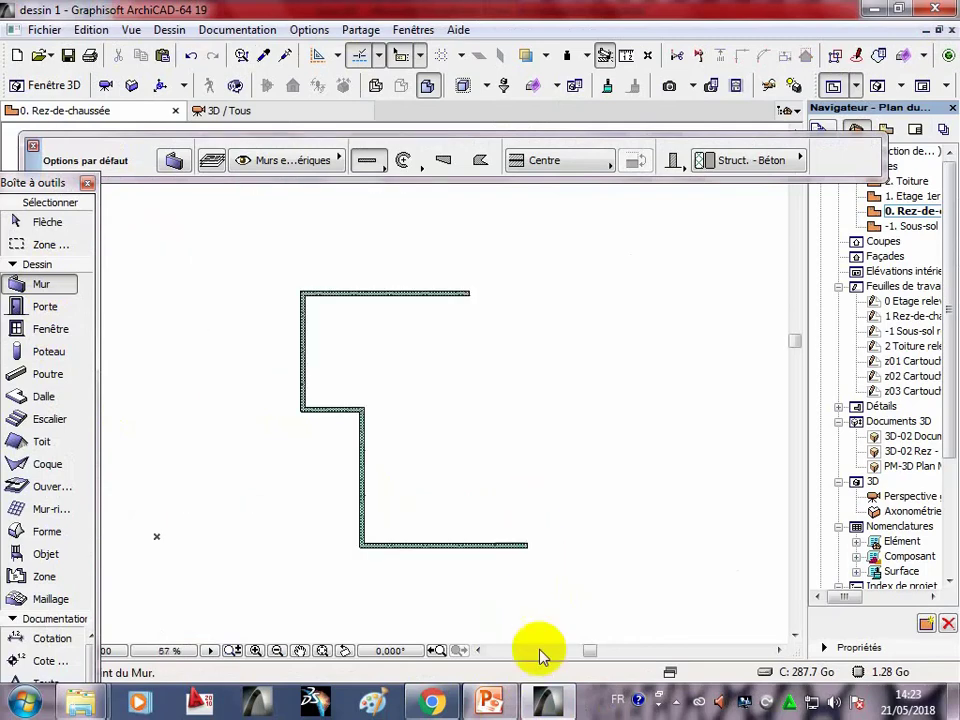
click(489, 703)
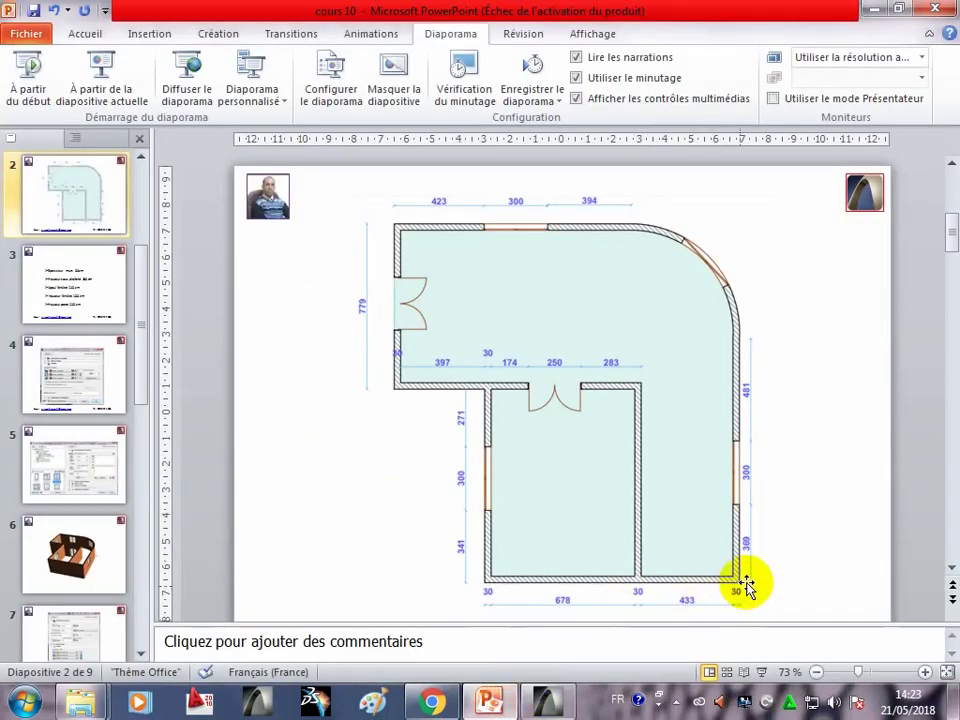
click(547, 700)
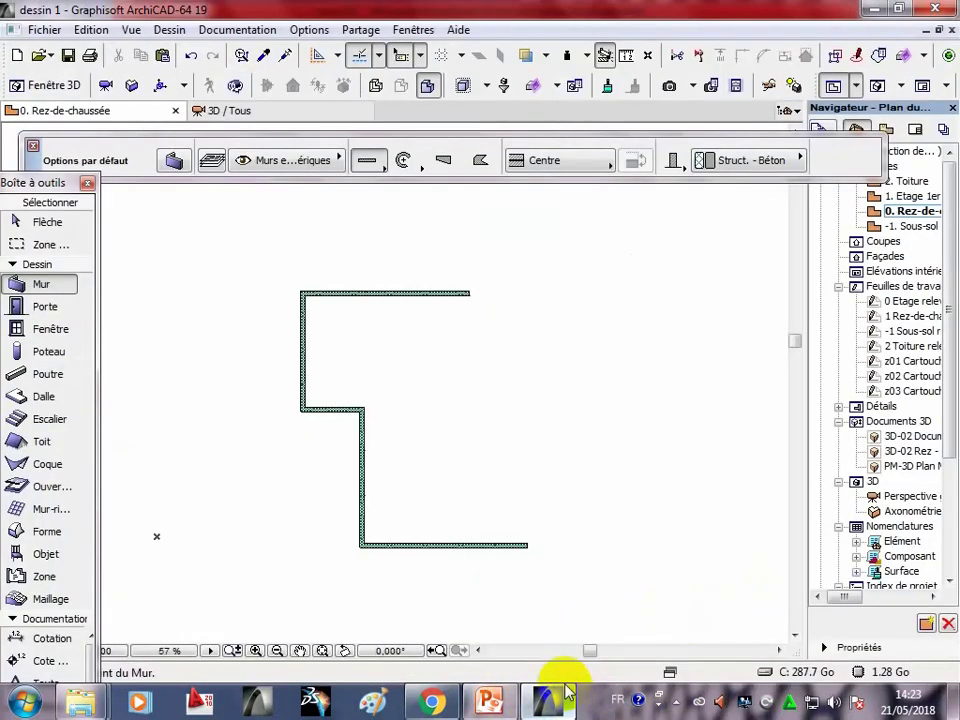
click(527, 543)
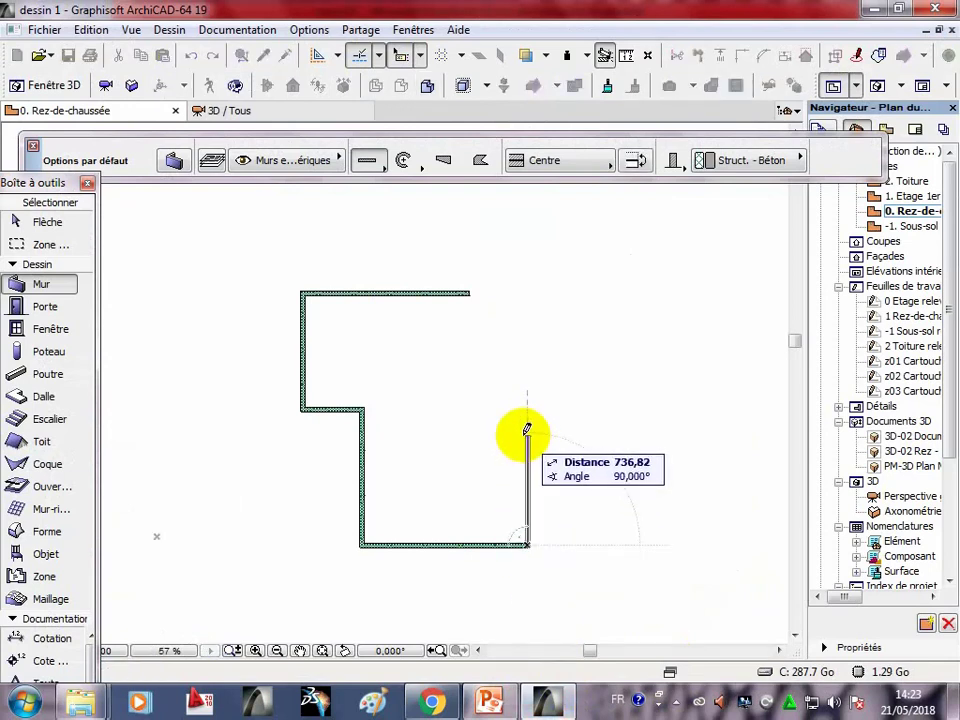
text(369)
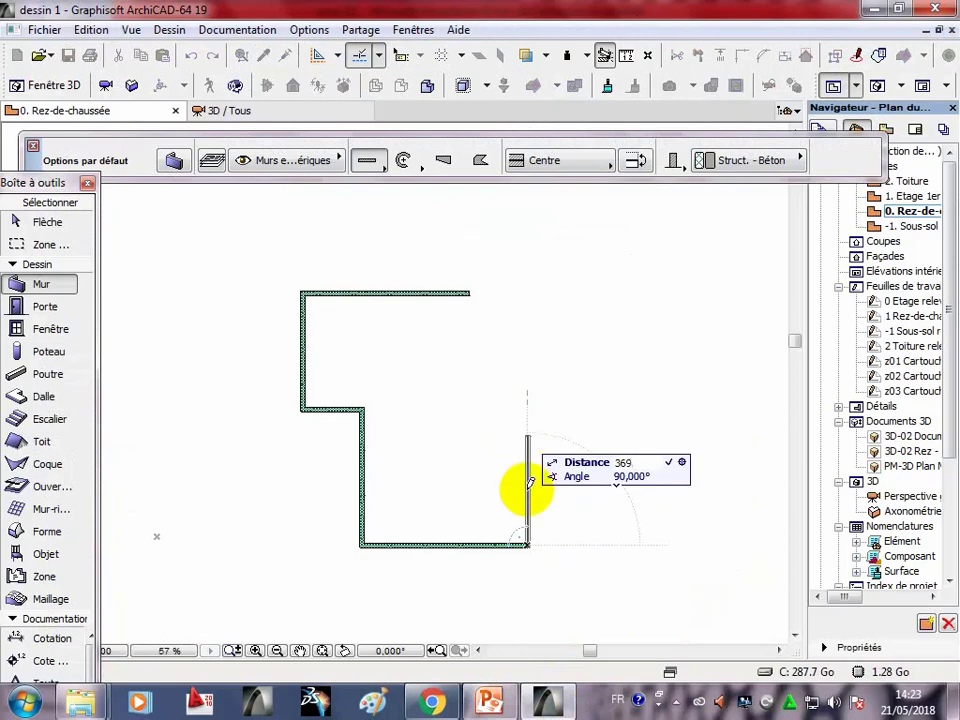
key(Return)
Continue with another straight wall segment from the existing wall's top end.
scroll(530, 480, up, 3)
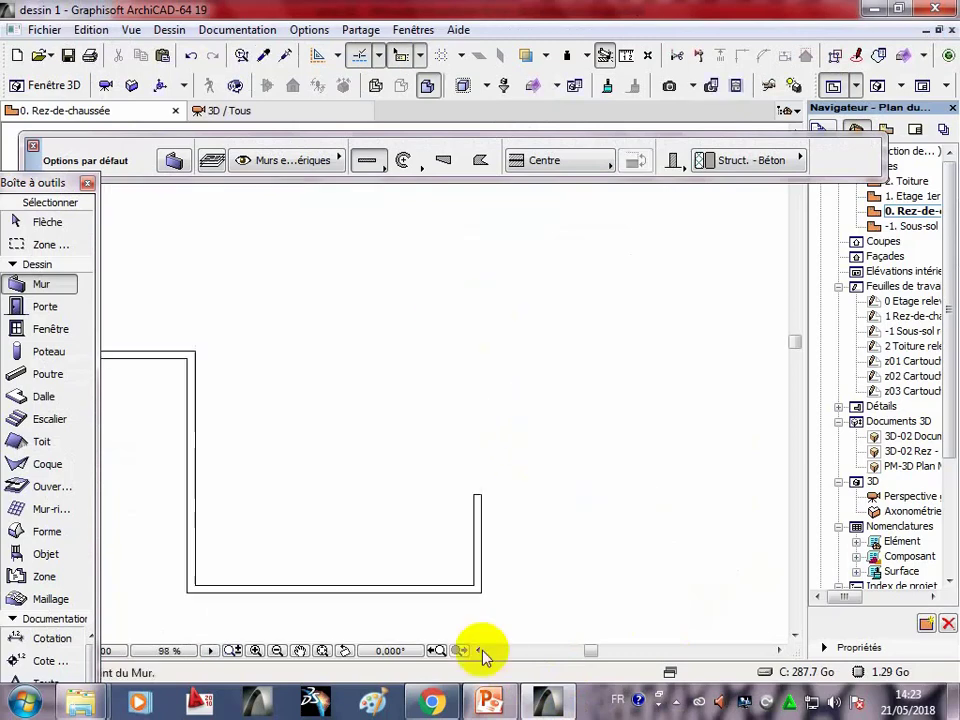
click(489, 703)
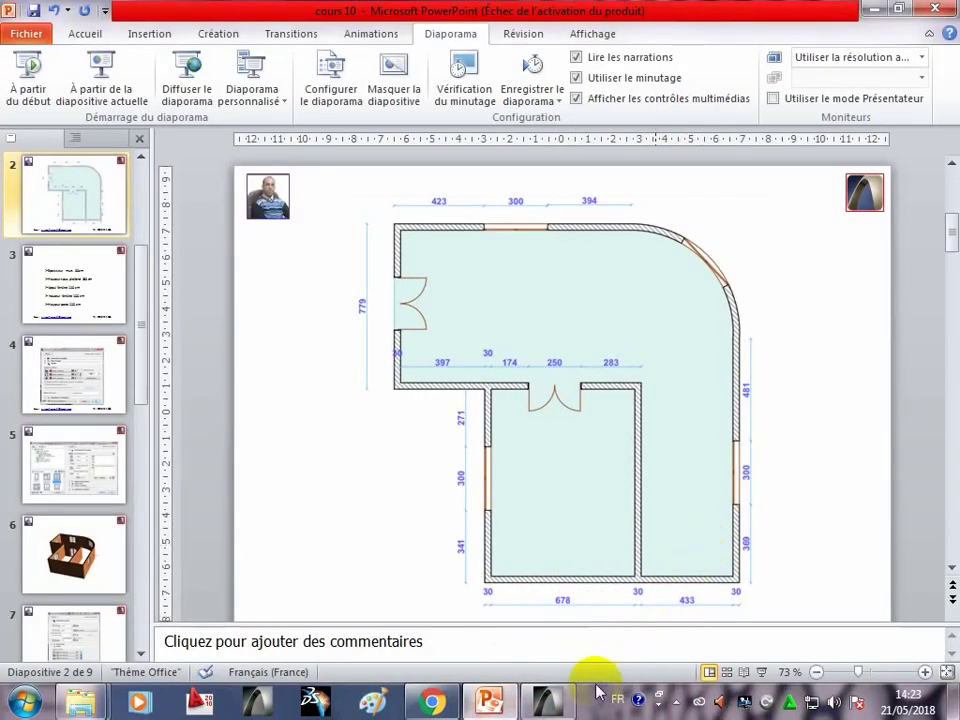
click(549, 697)
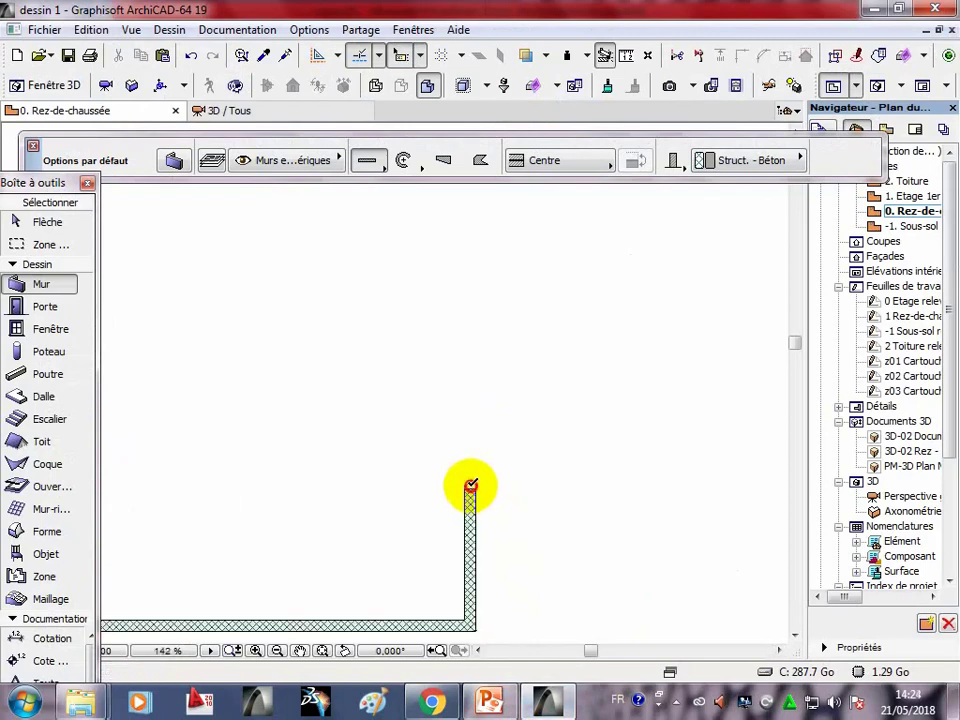
click(470, 489)
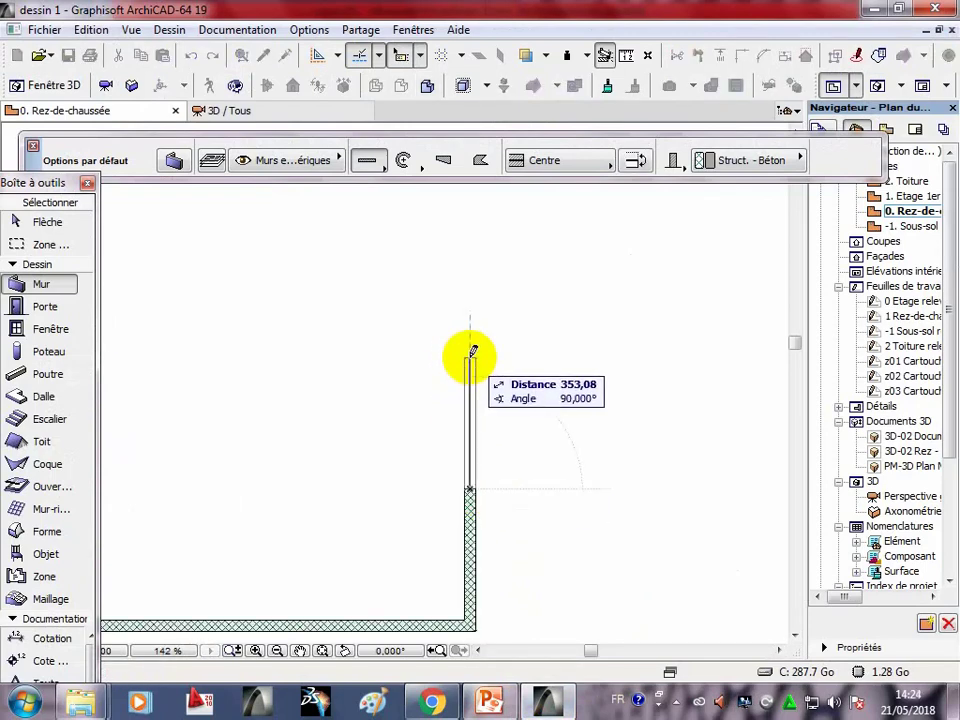
text(3)
key(Return)
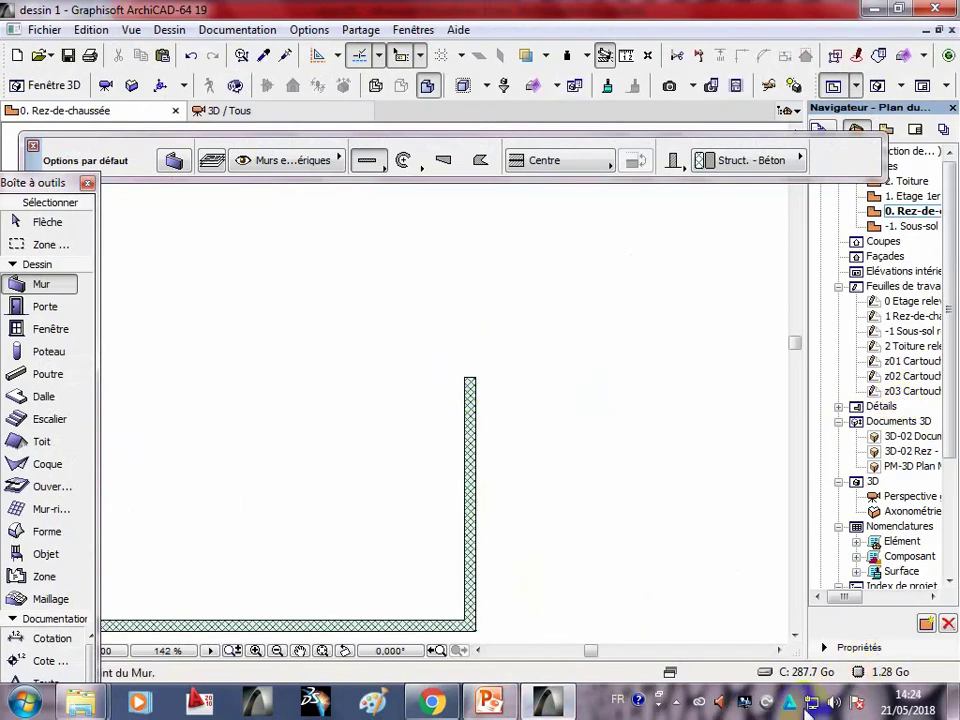
Add a 48 wall segment from the right wall's end and recentre the outline.
click(474, 712)
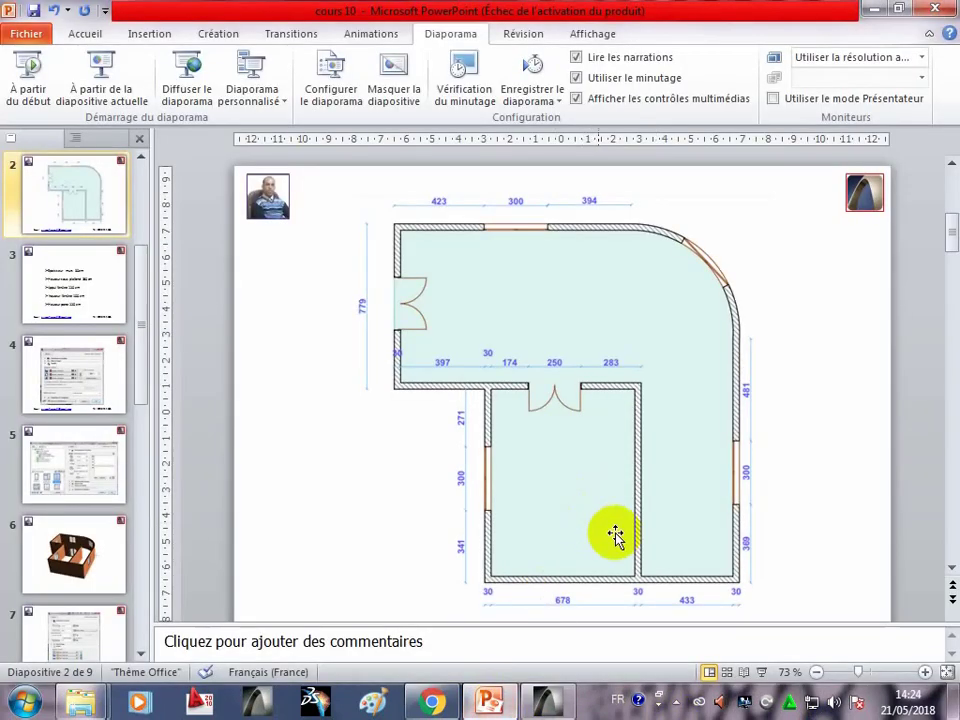
click(547, 700)
scroll(505, 378, up, 2)
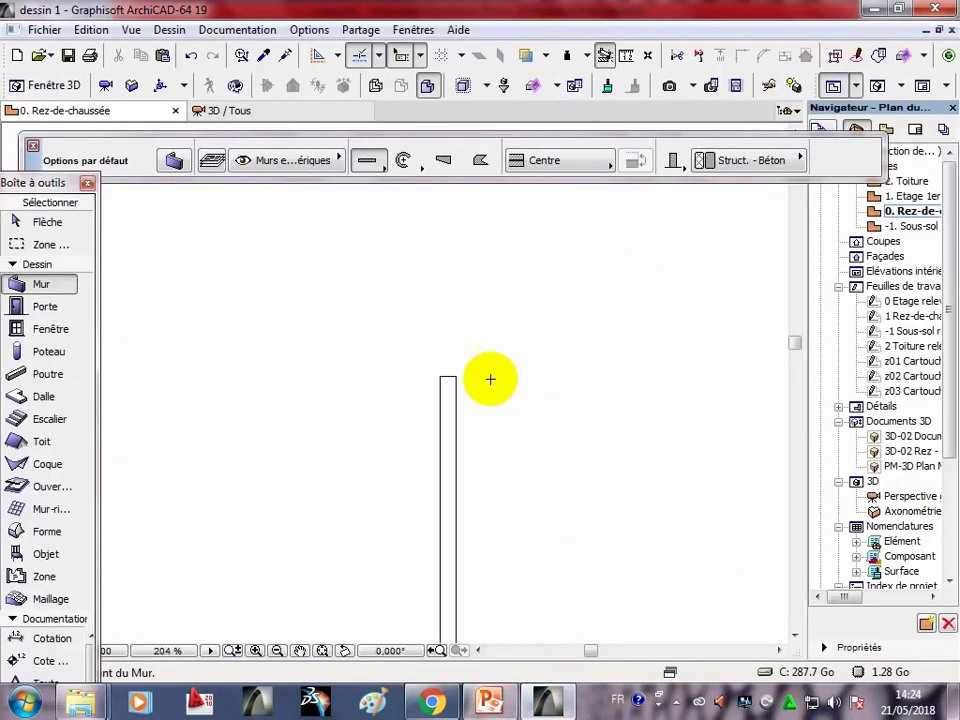
click(450, 375)
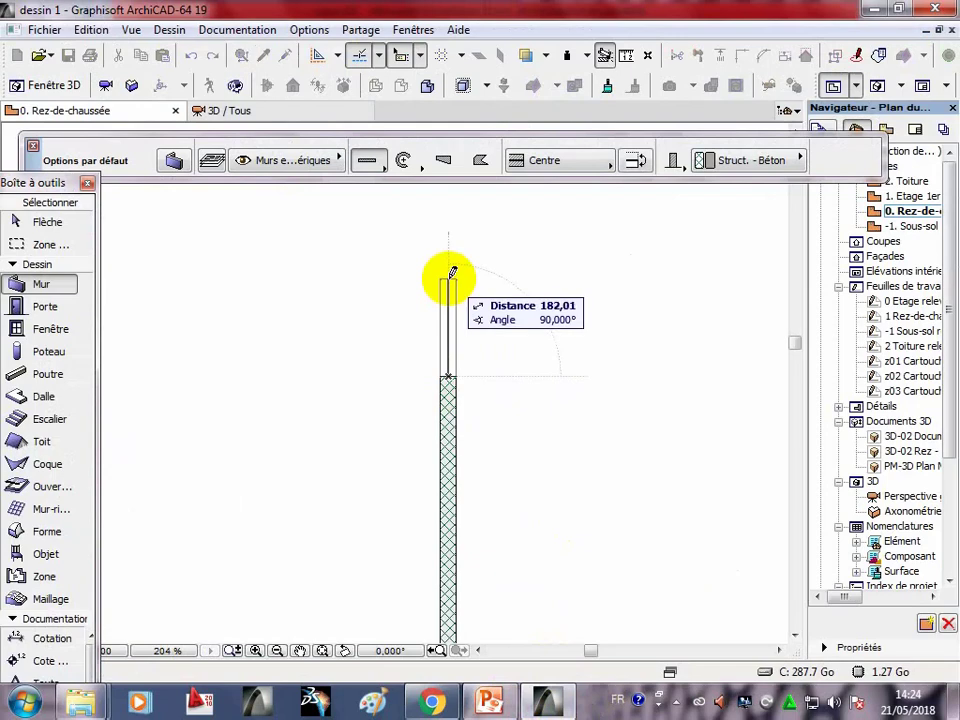
text(481)
key(Return)
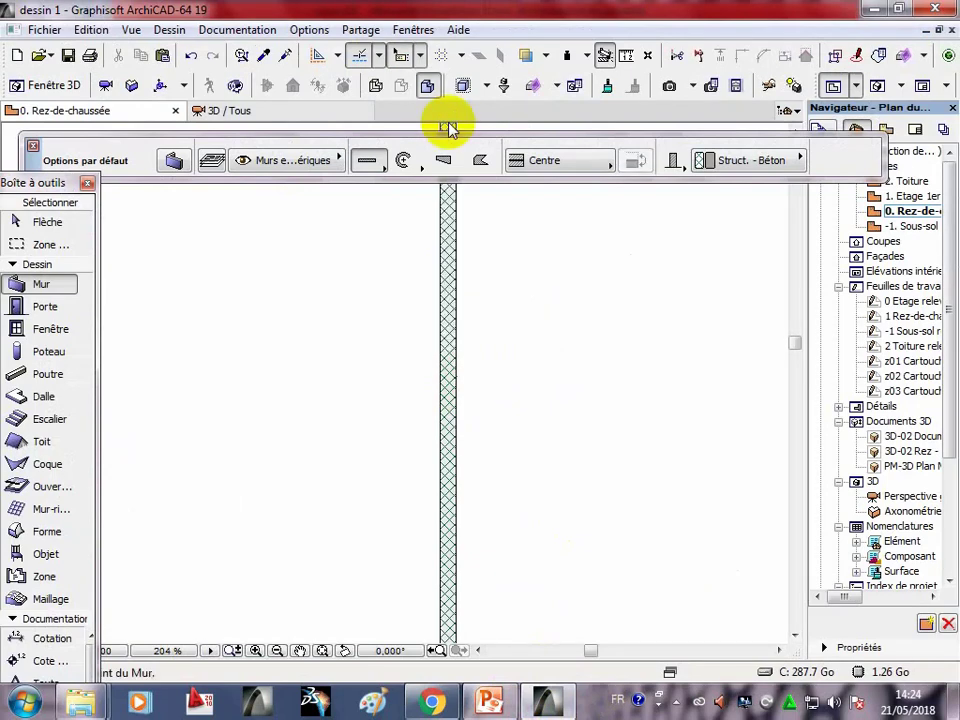
scroll(482, 390, down, 3)
scroll(500, 420, down, 1)
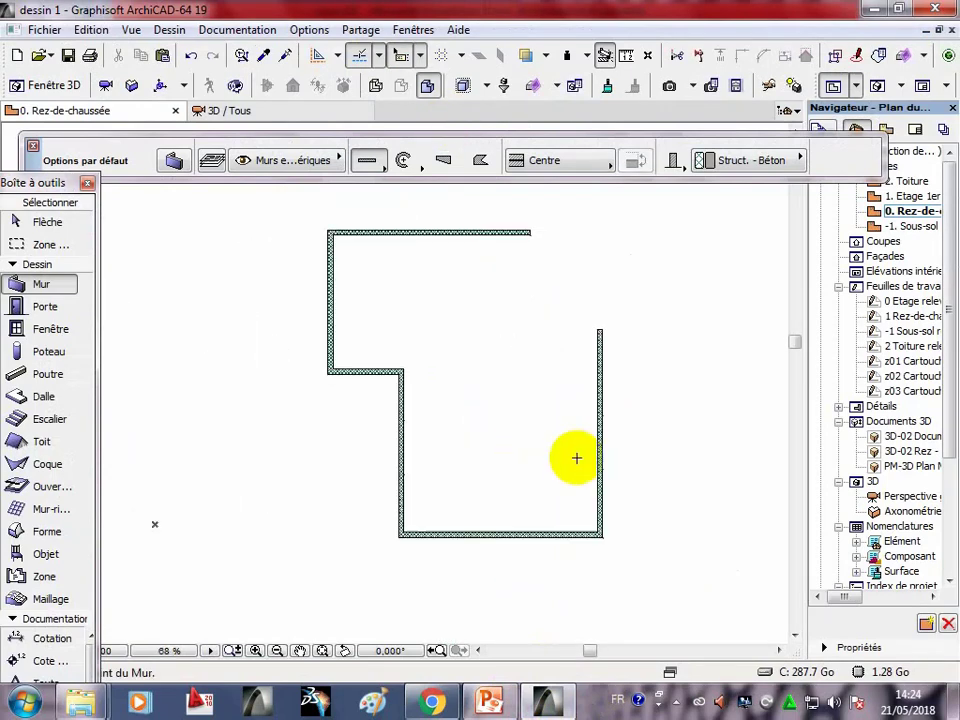
mouse_move(570, 519)
middle_down()
mouse_move(550, 521)
mouse_move(561, 511)
middle_up()
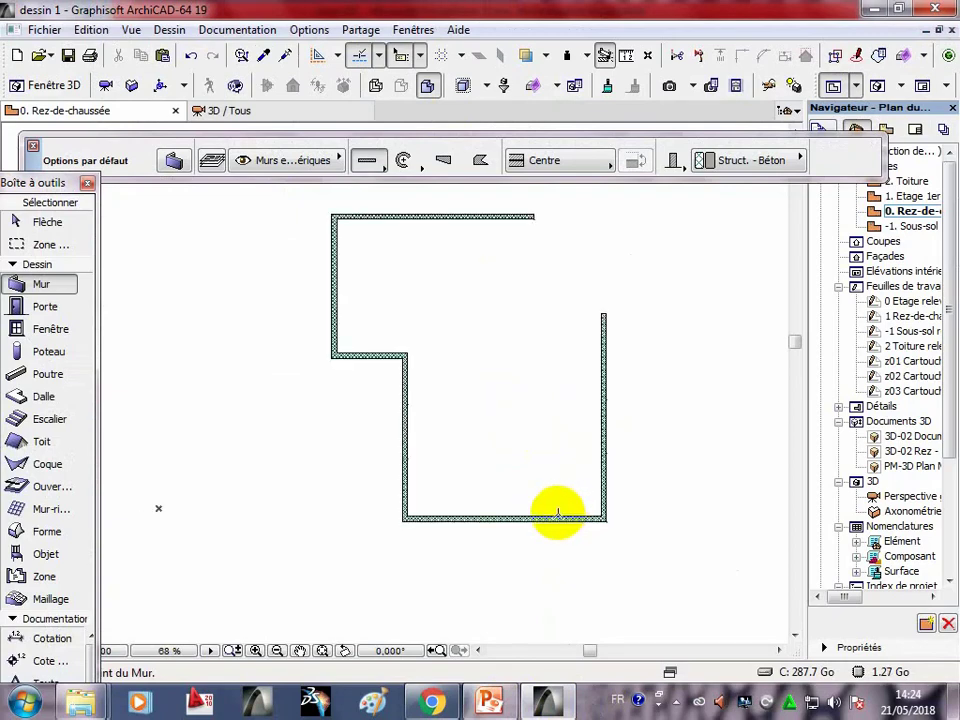
click(504, 702)
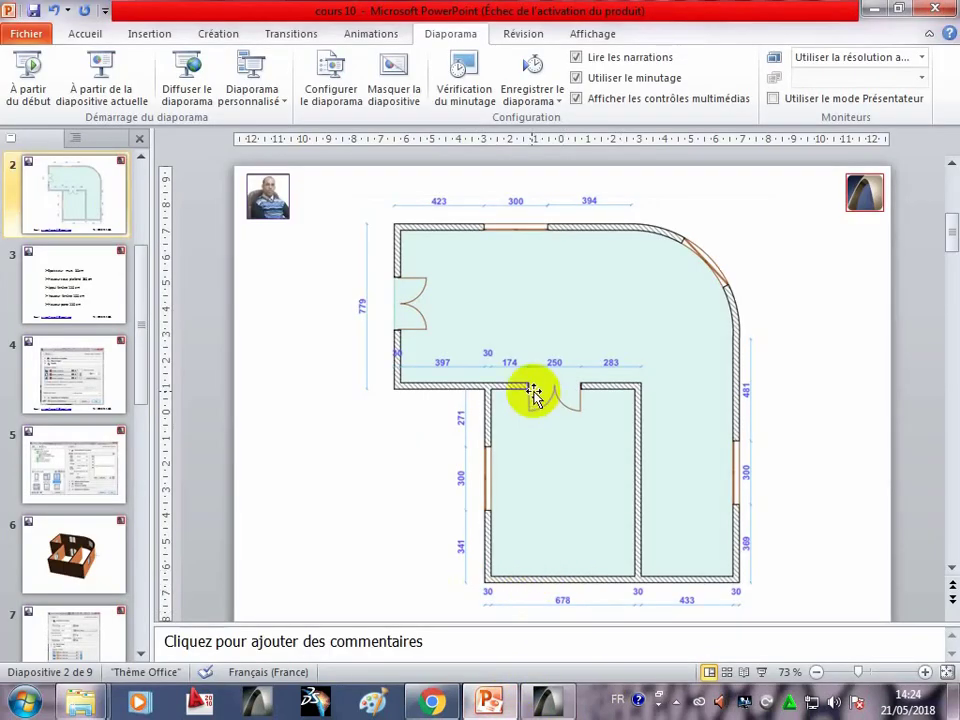
scroll(641, 561, up, 1)
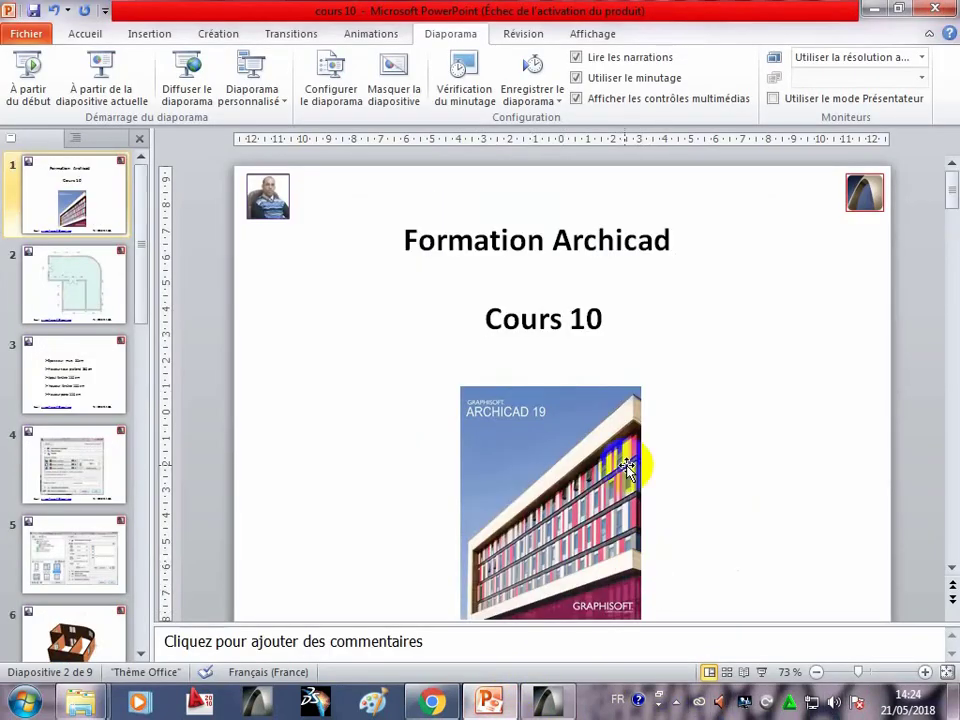
scroll(627, 500, down, 1)
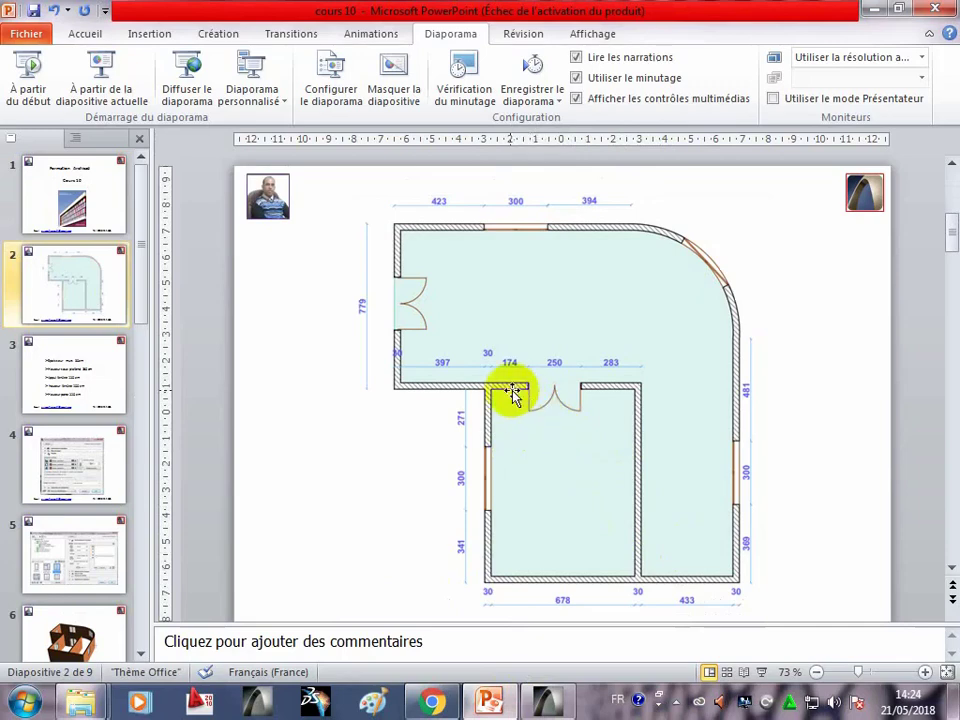
click(546, 700)
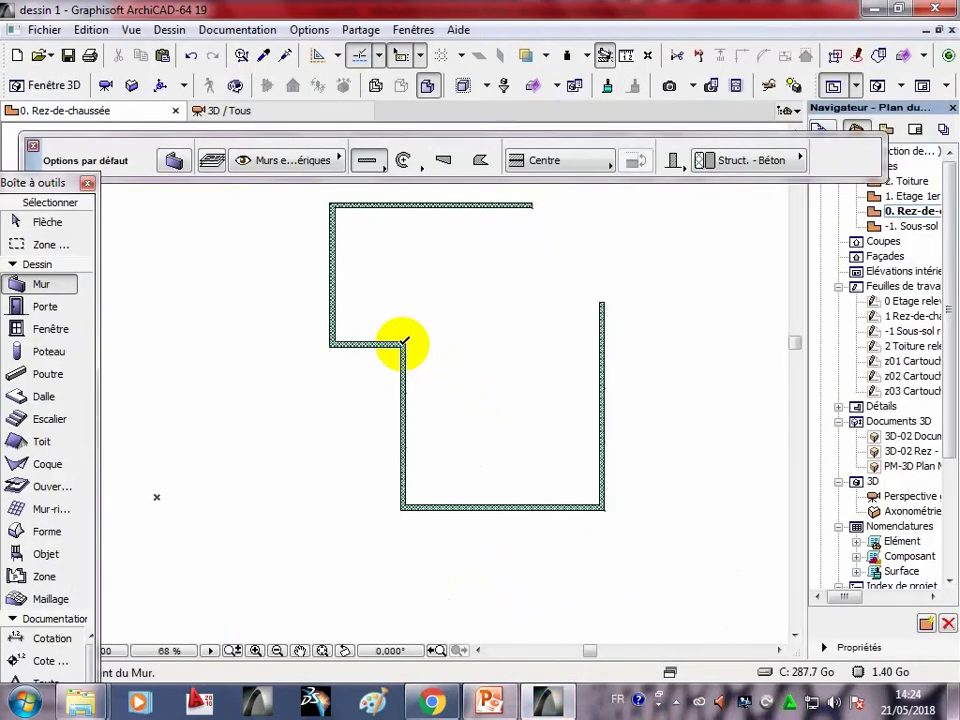
Draw the 174 interior wall from the inner corner.
click(404, 343)
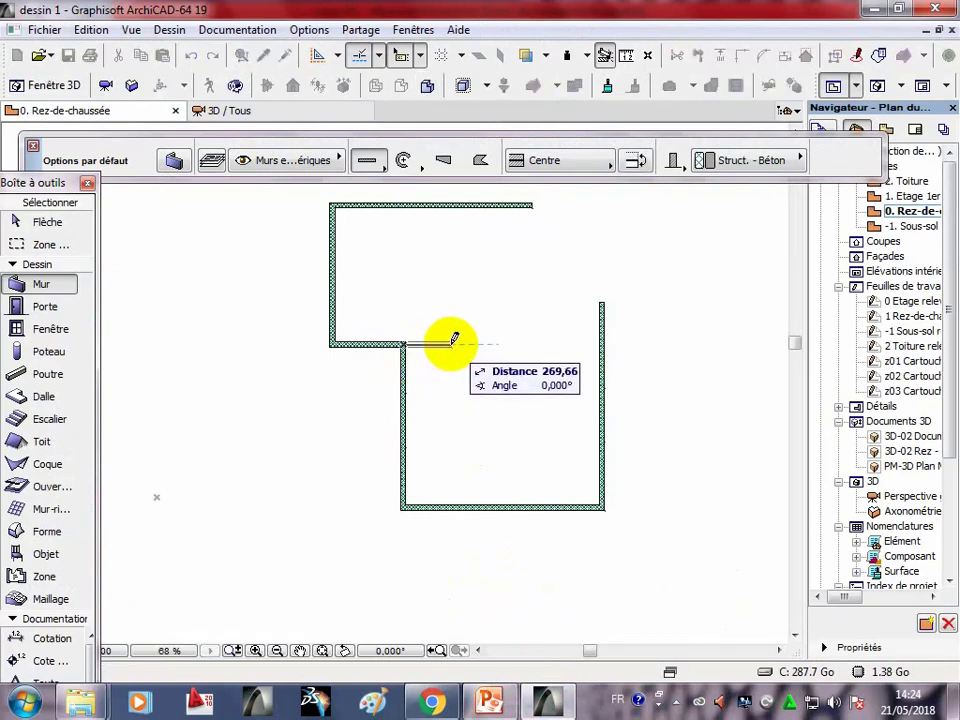
text(174)
key(Return)
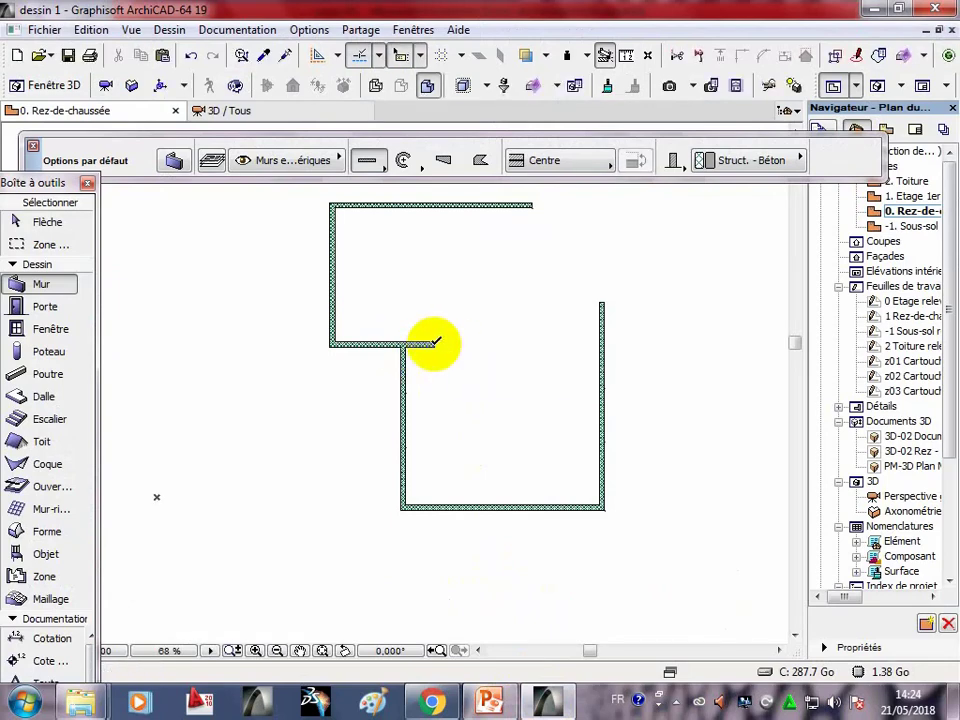
click(436, 343)
click(487, 700)
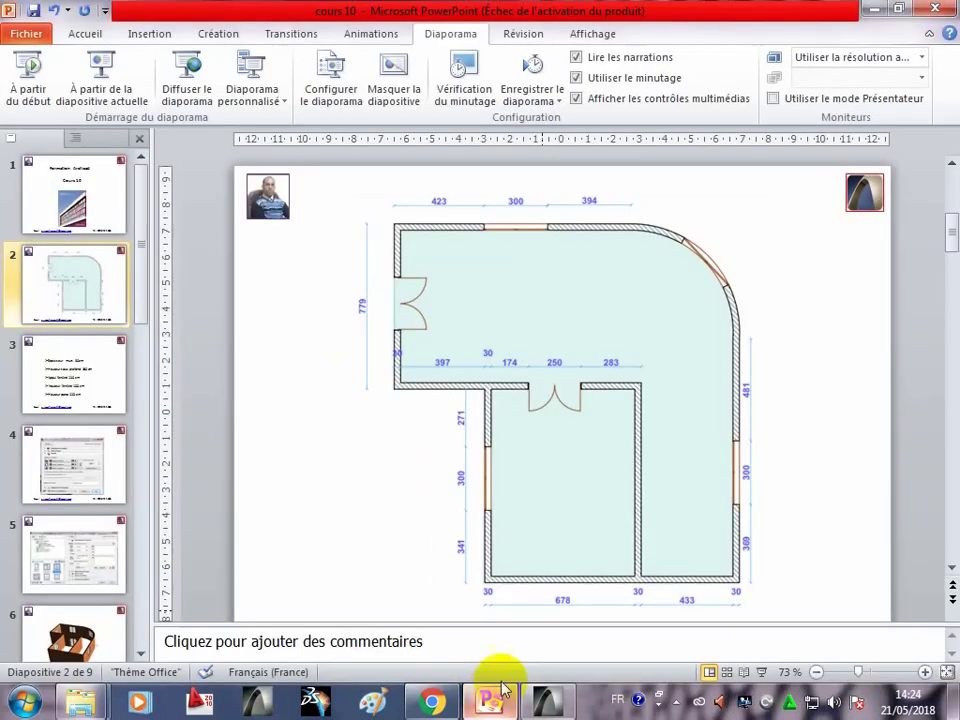
click(549, 700)
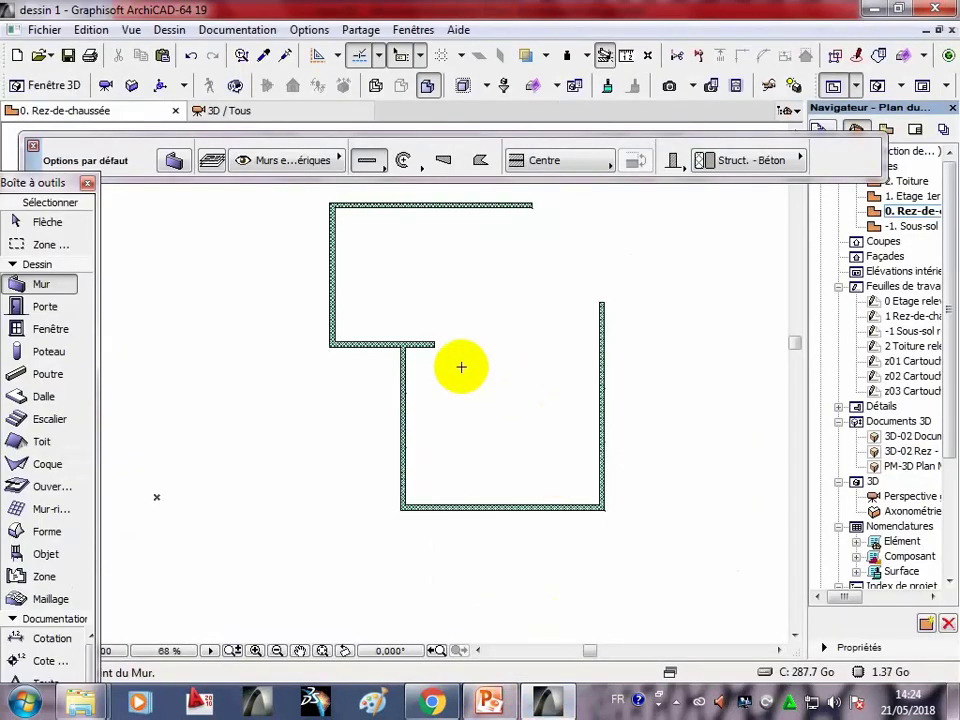
Extend the middle horizontal wall rightward, starting with a 25 segment.
scroll(460, 367, up, 3)
click(417, 327)
click(417, 327)
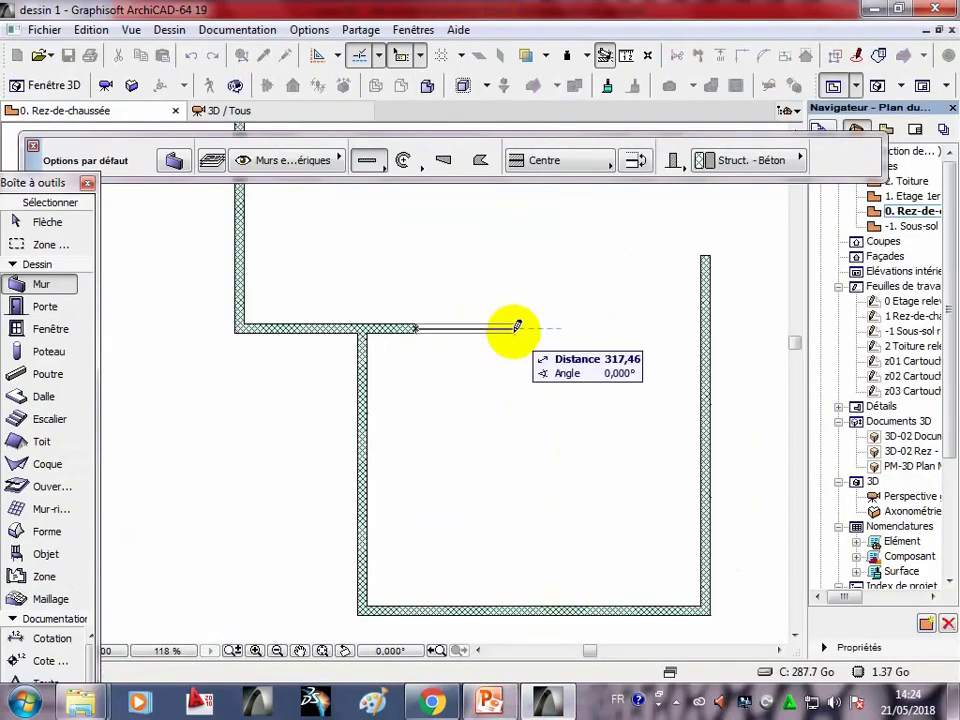
key(Return)
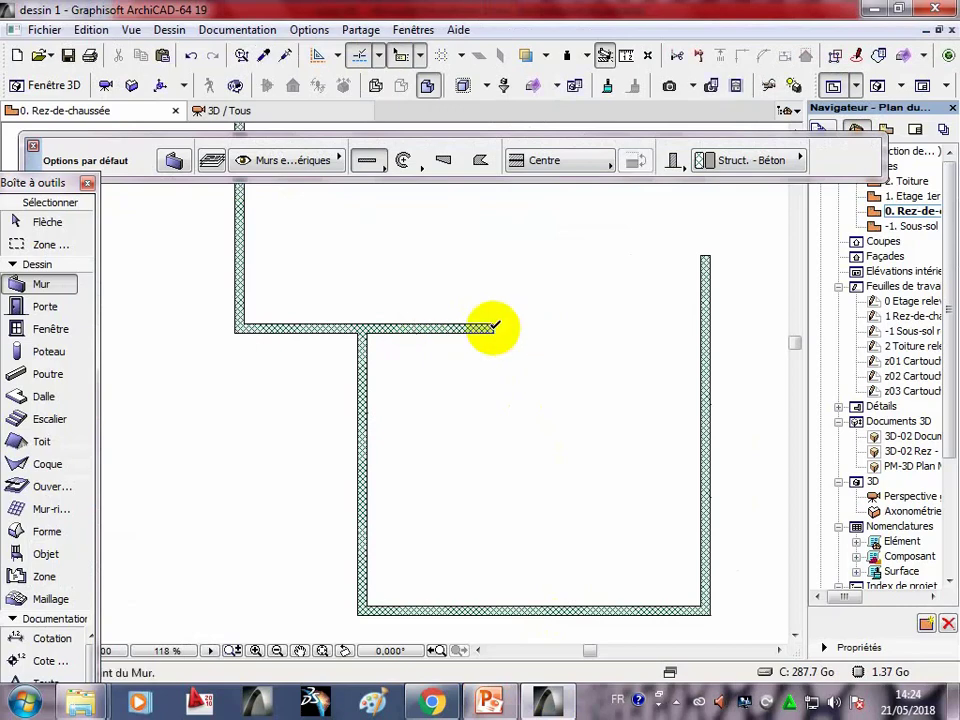
click(490, 707)
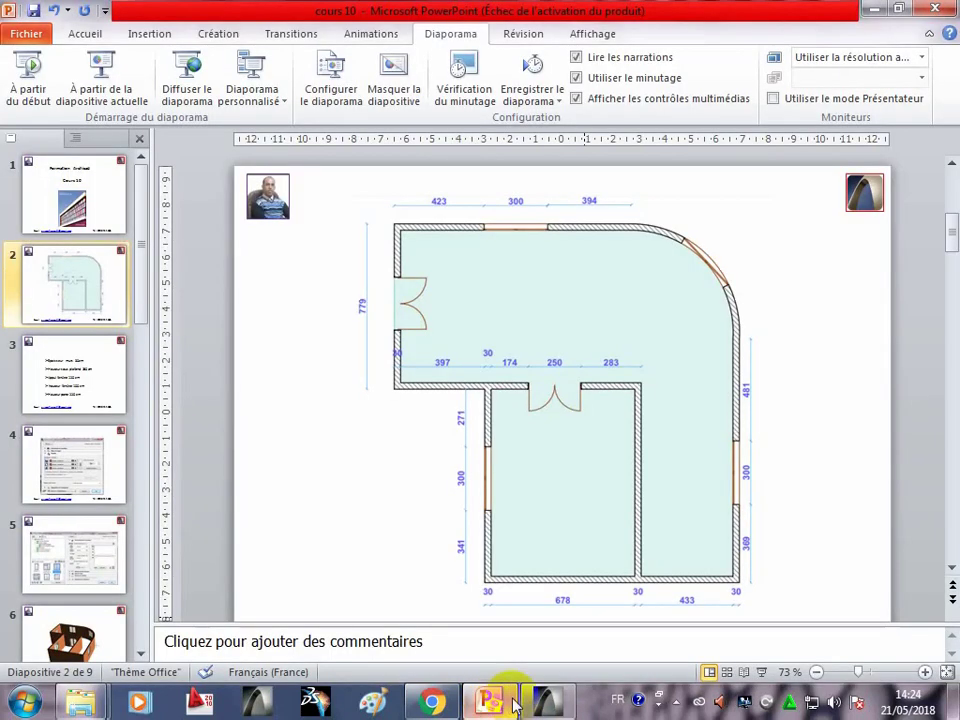
click(545, 705)
scroll(531, 437, up, 2)
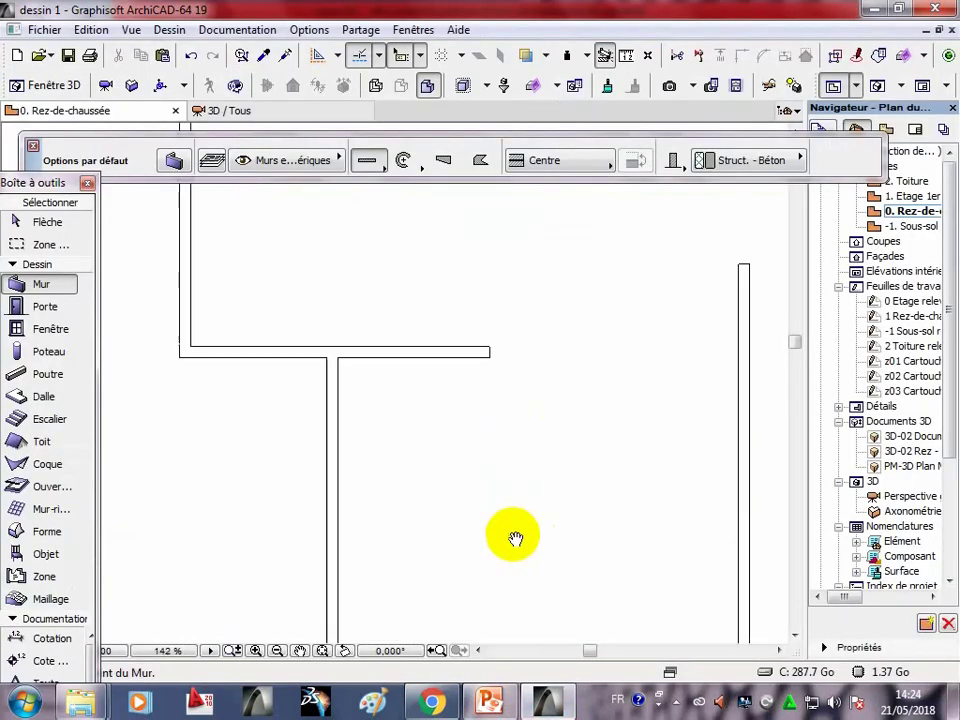
click(485, 402)
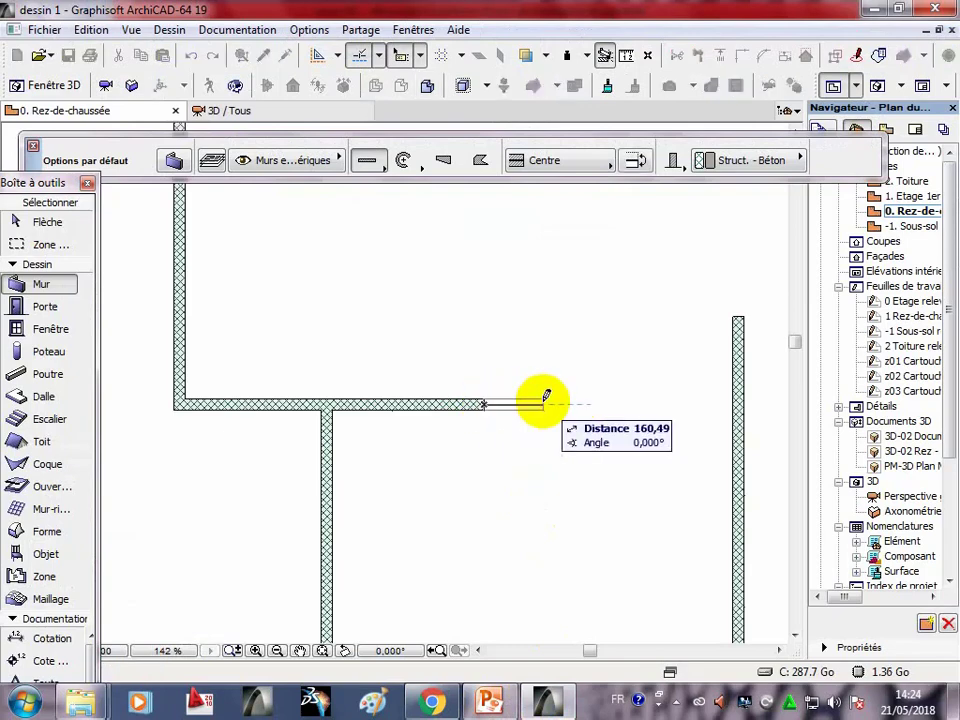
click(587, 402)
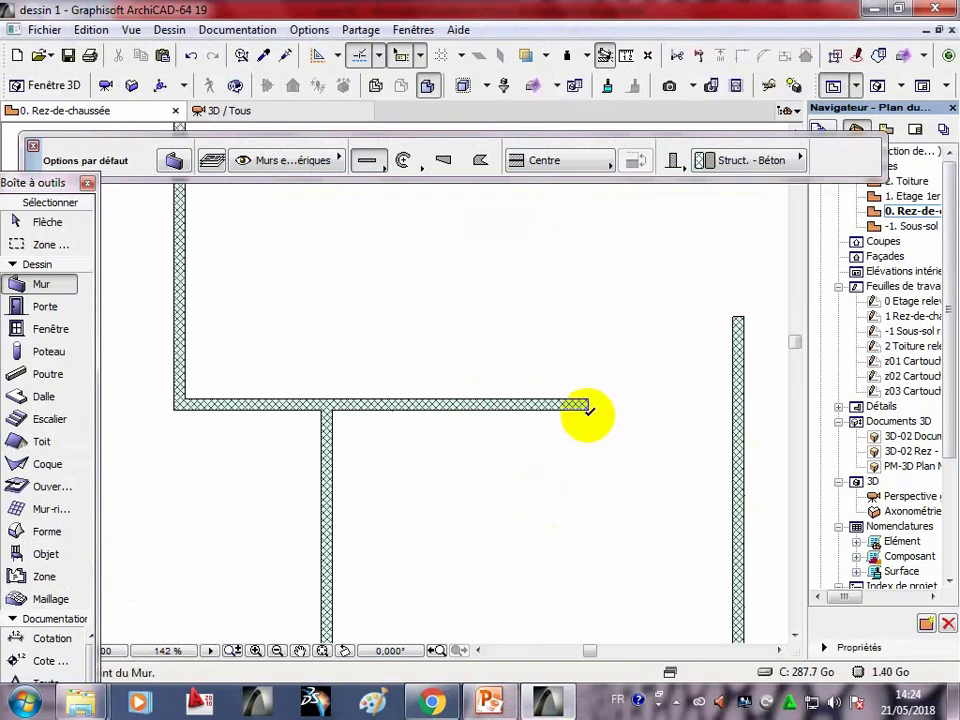
Draw a vertical interior wall down to the bottom wall and undo the stub below it.
scroll(555, 455, down, 4)
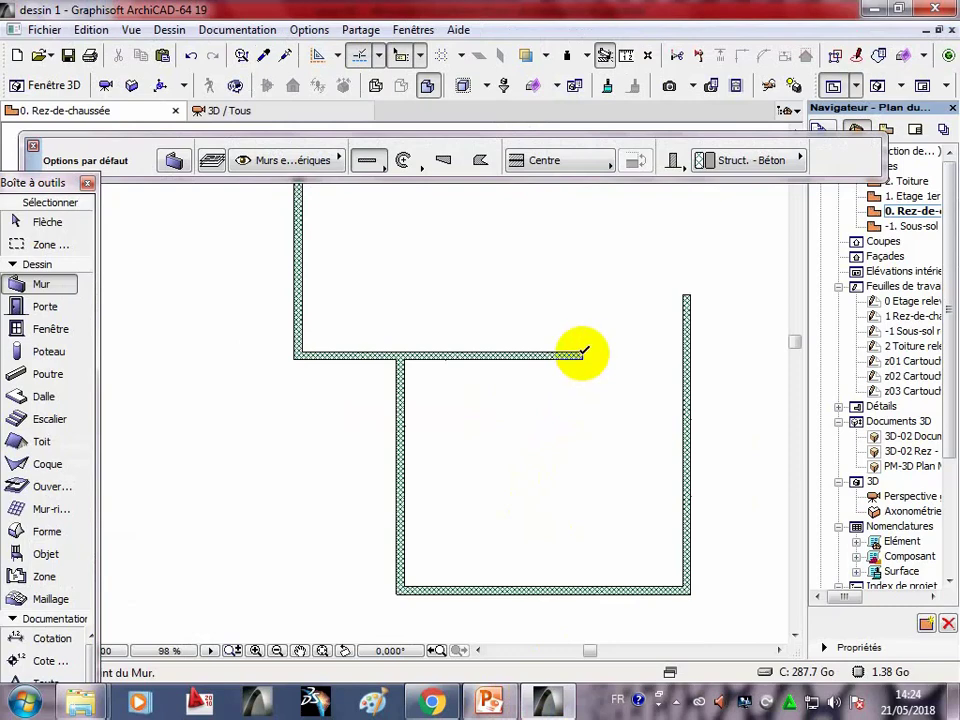
click(583, 352)
scroll(585, 530, down, 3)
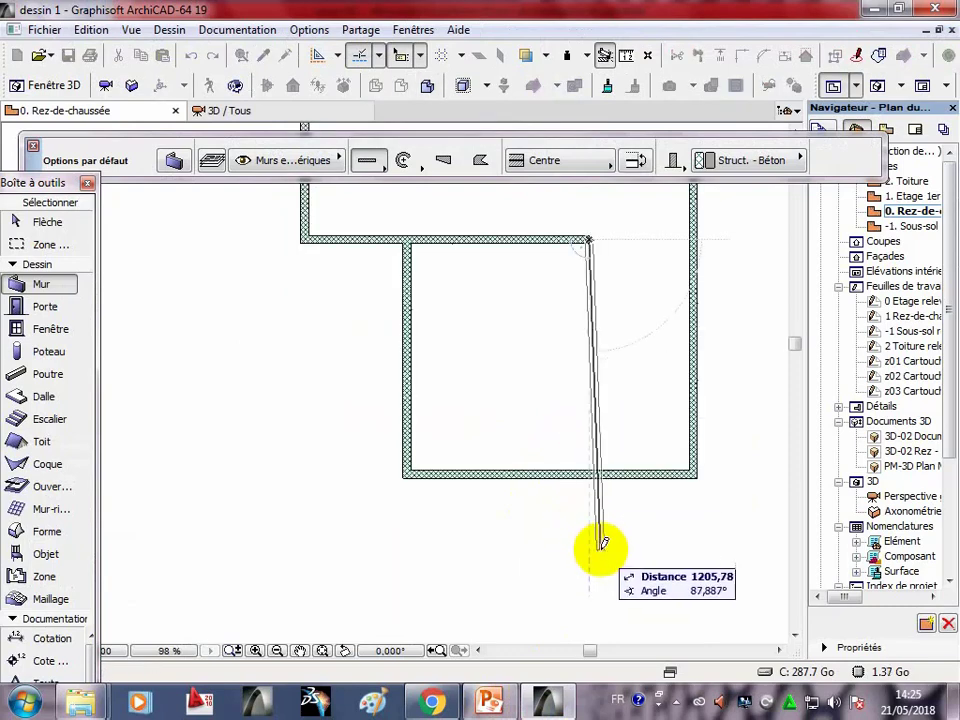
click(590, 545)
key(Escape)
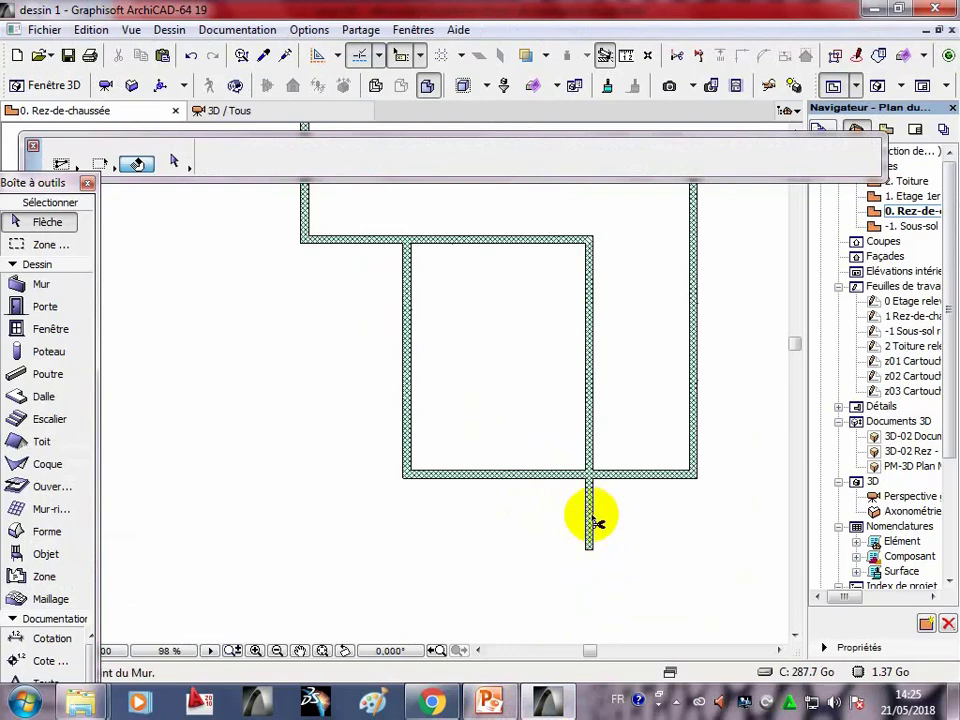
key(ctrl+z)
scroll(590, 518, down, 2)
mouse_move(590, 518)
middle_down()
mouse_move(491, 459)
mouse_move(414, 460)
middle_up()
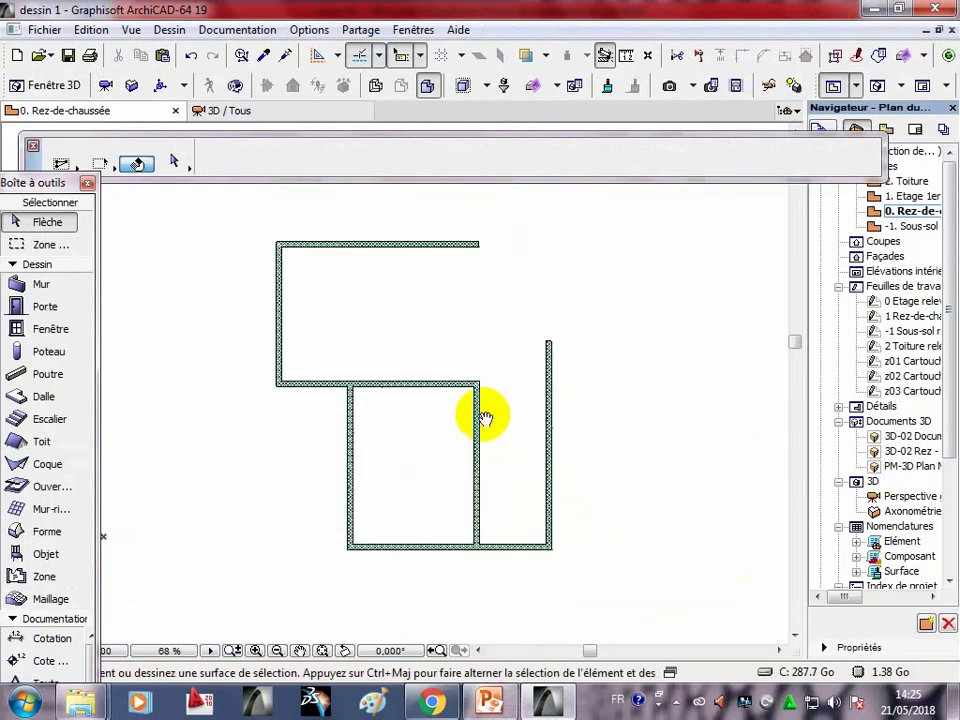
Set the Wall tool's geometry to Curved 3-point.
click(54, 290)
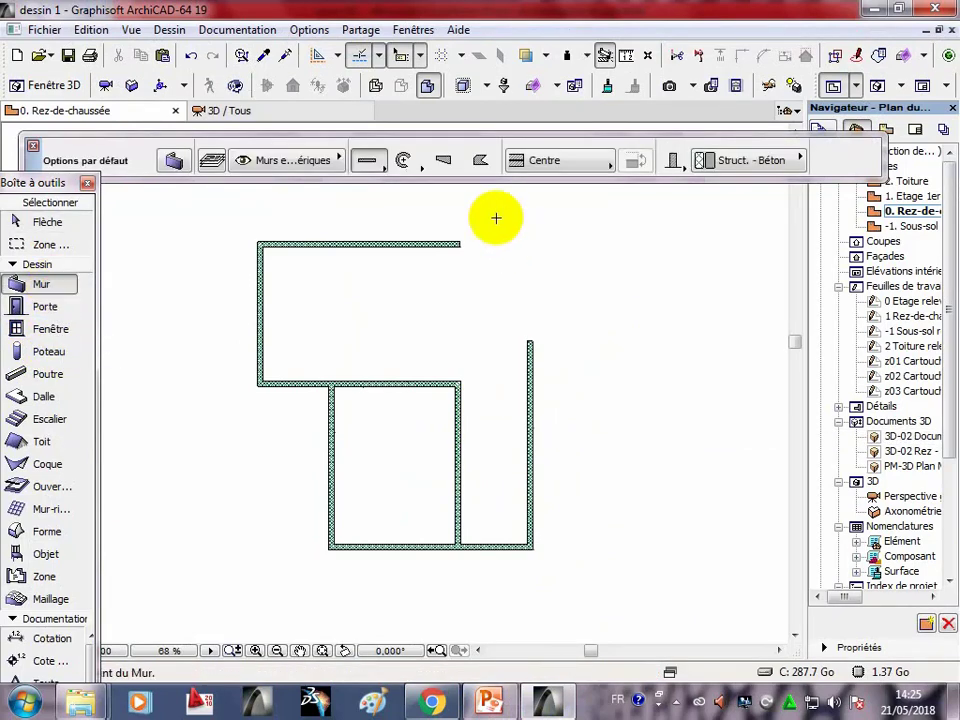
click(420, 172)
click(453, 160)
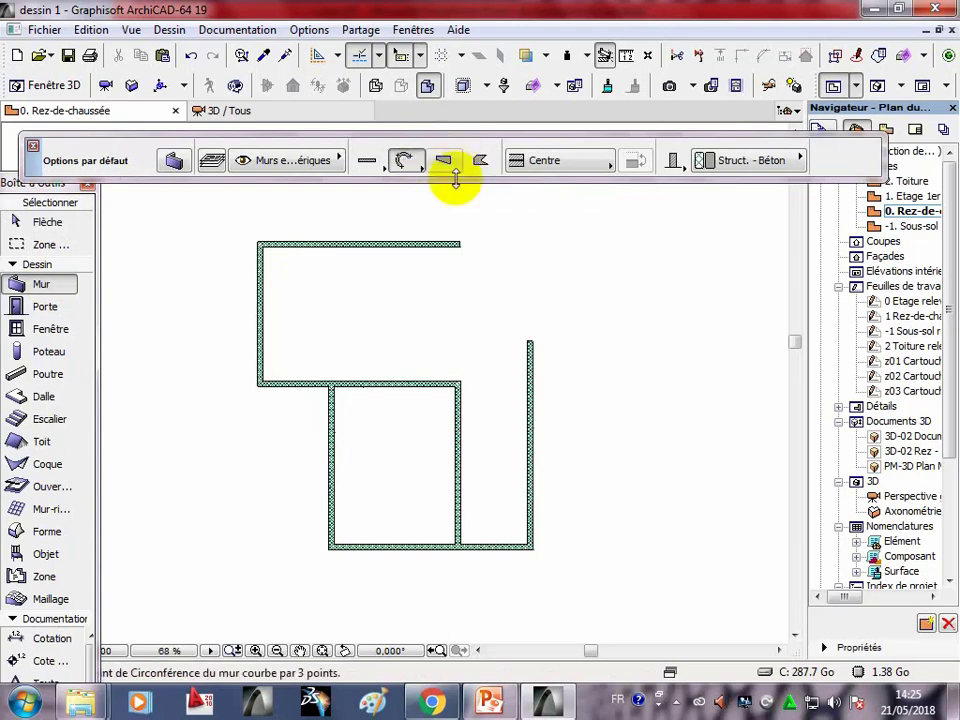
scroll(456, 242, up, 3)
scroll(456, 242, up, 1)
scroll(460, 248, up, 2)
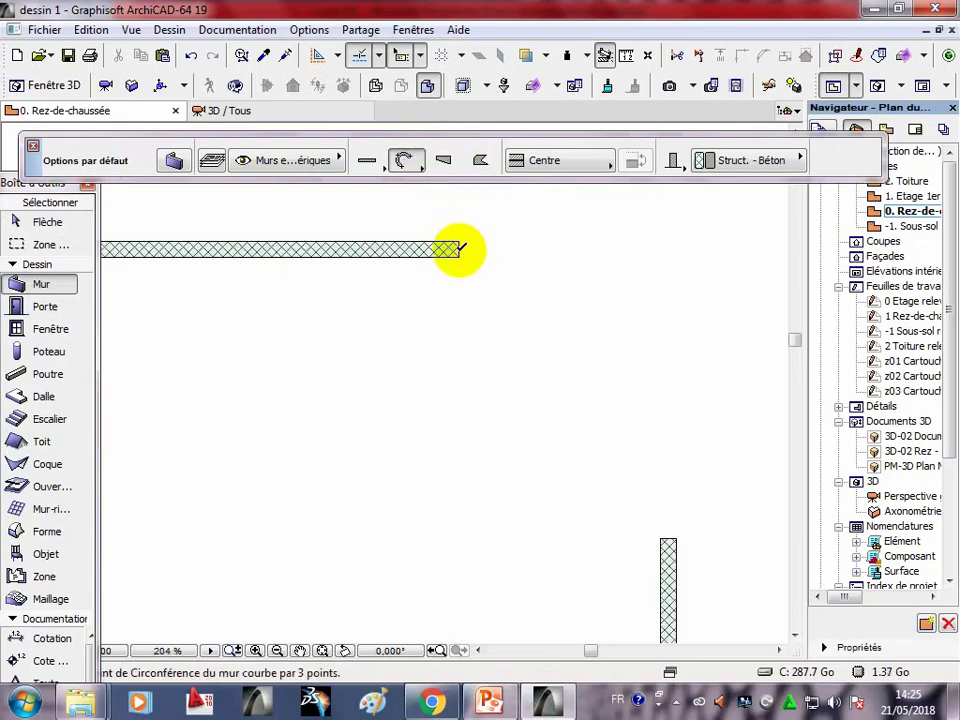
Draw the curved wall from the top wall's end through an arc point to the right wall's end.
click(458, 248)
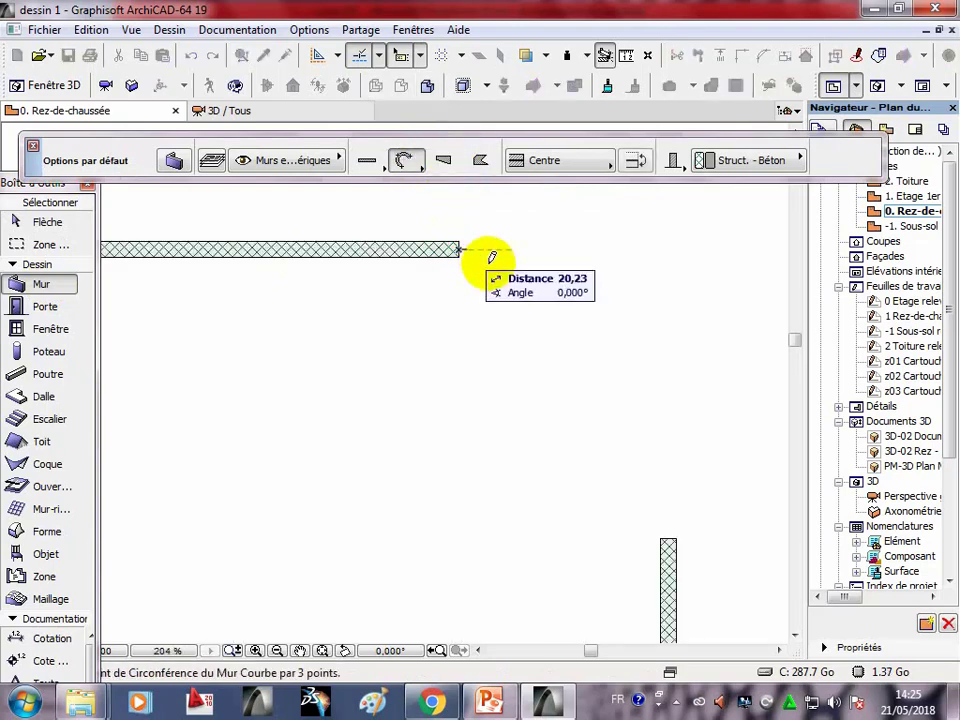
click(668, 536)
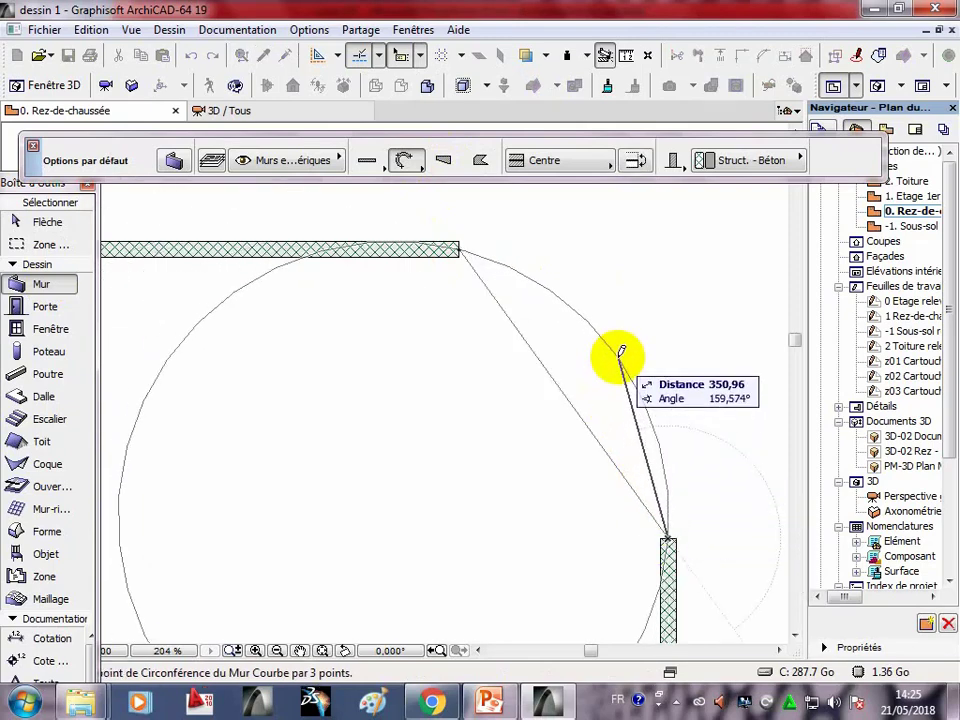
click(614, 356)
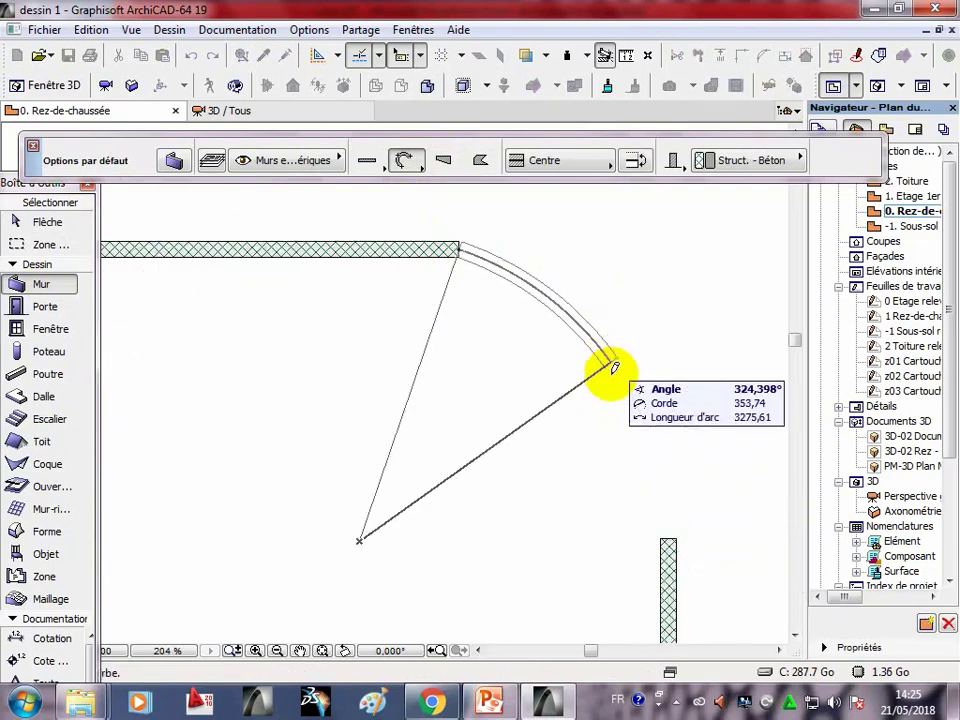
click(669, 535)
scroll(680, 520, down, 3)
key(Escape)
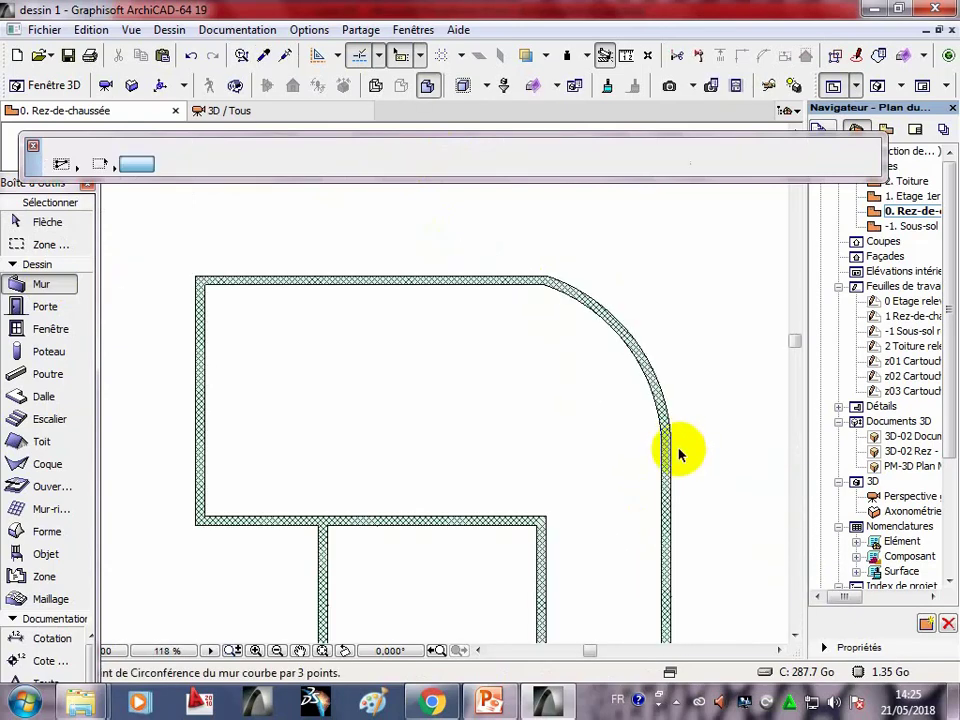
mouse_move(681, 450)
middle_down()
mouse_move(640, 386)
mouse_move(643, 368)
mouse_move(618, 361)
middle_up()
scroll(635, 345, down, 2)
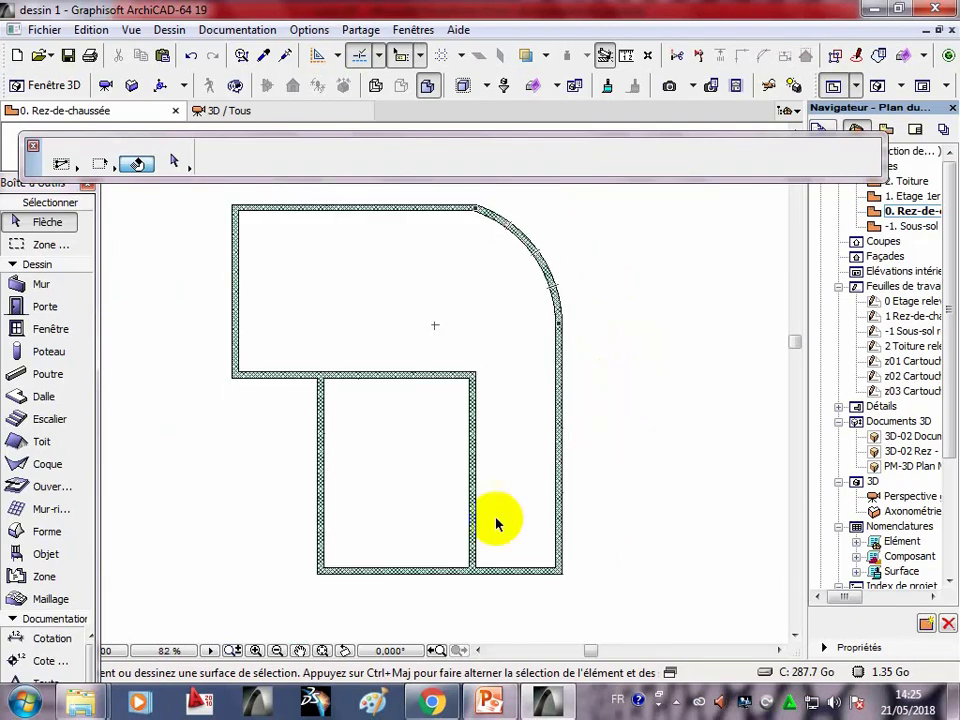
click(232, 115)
mouse_move(413, 300)
shift+middle_down()
mouse_move(439, 311)
mouse_move(494, 307)
mouse_move(310, 200)
shift+middle_up()
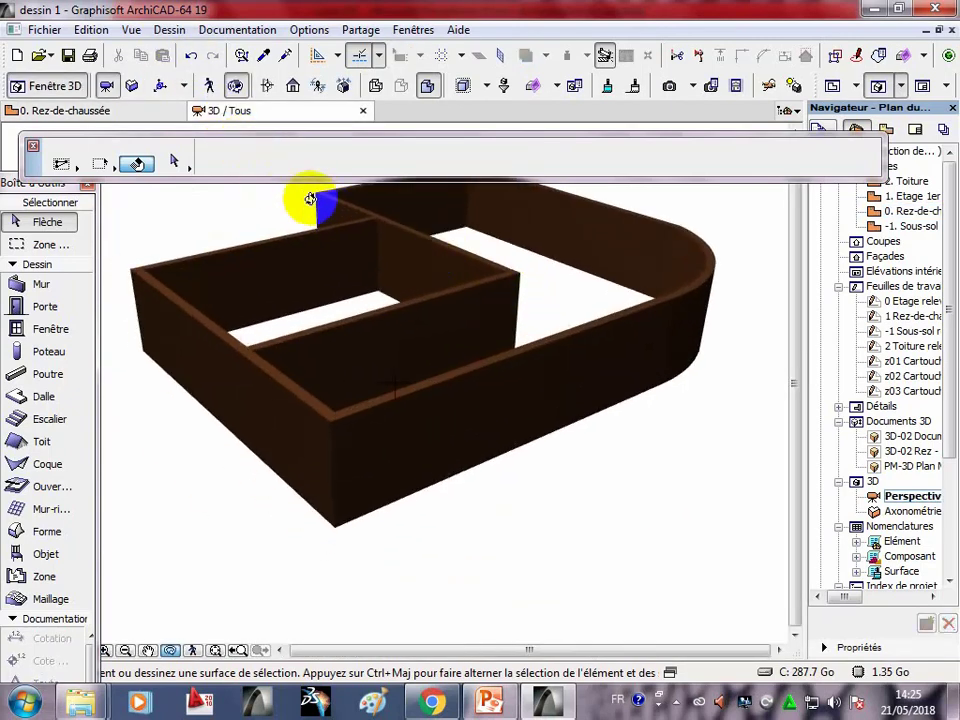
click(128, 113)
scroll(431, 428, down, 3)
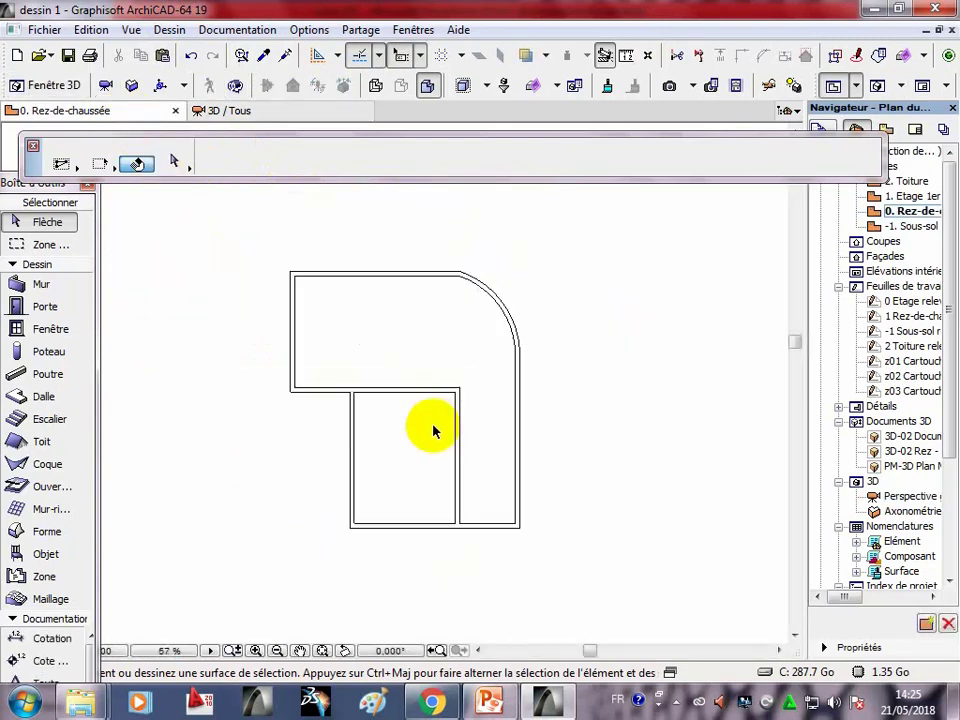
click(488, 704)
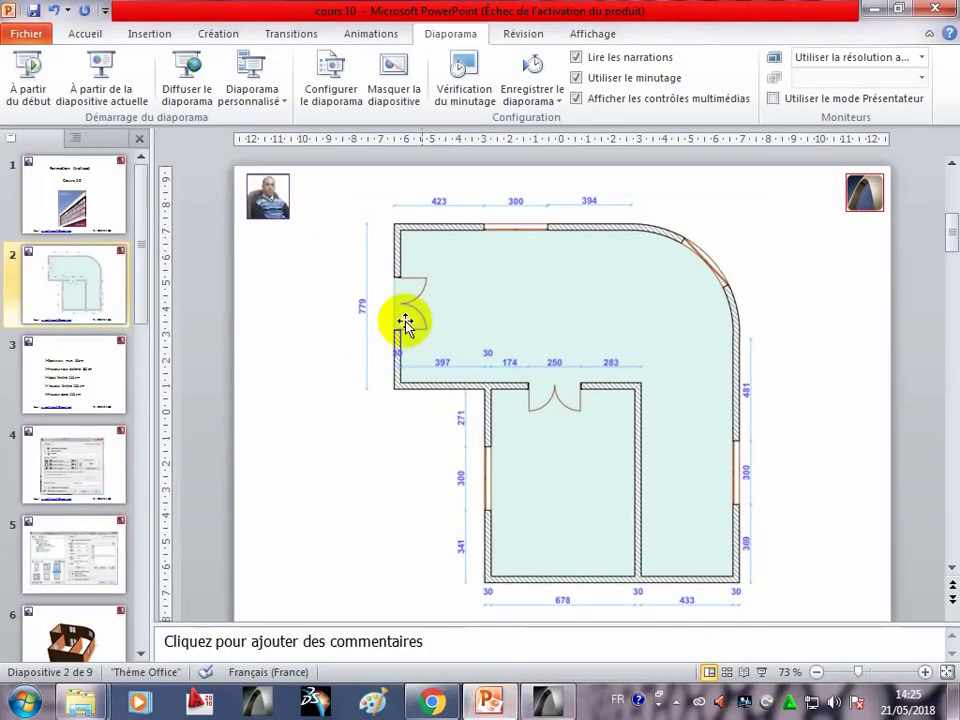
click(548, 704)
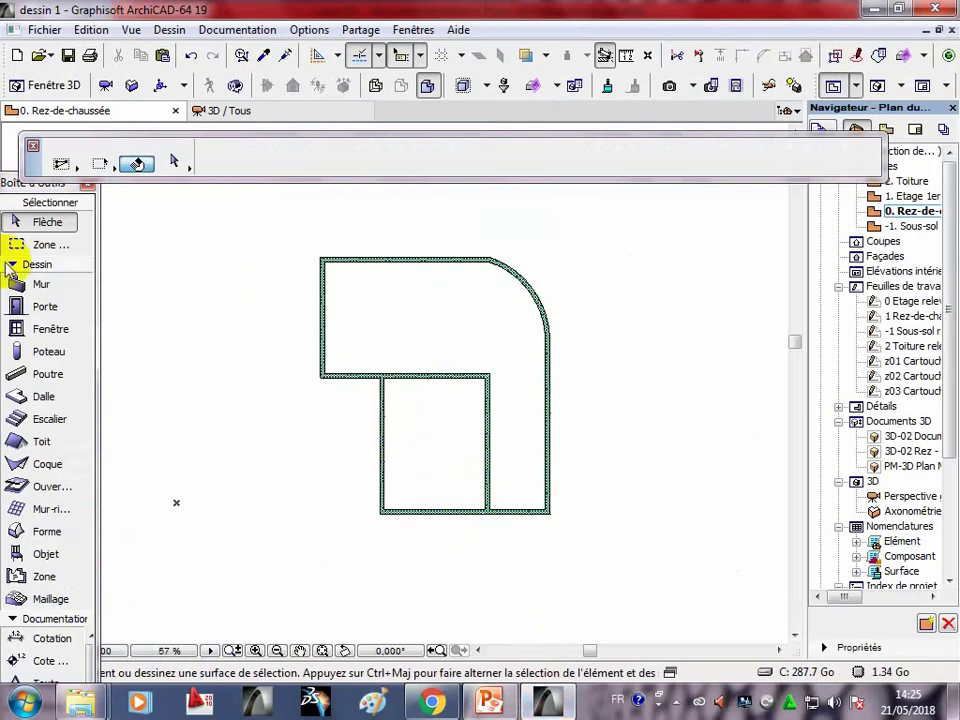
Choose Porte double 19 (150 wide, 210 high) as the default door, then view the reference slide.
click(38, 308)
double_click(38, 312)
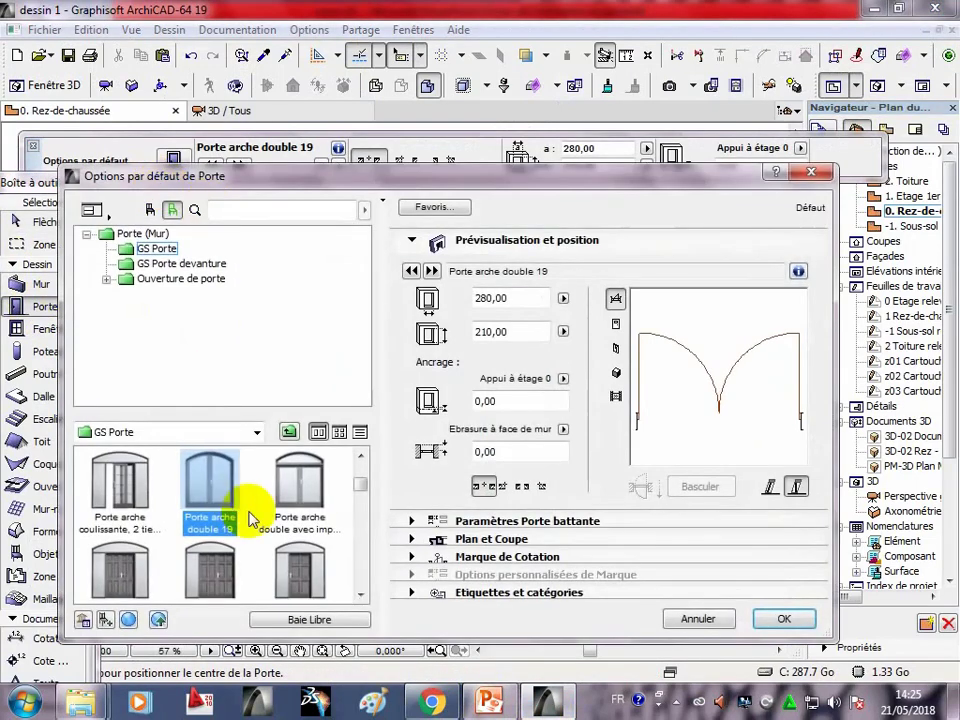
drag(358, 490, 364, 463)
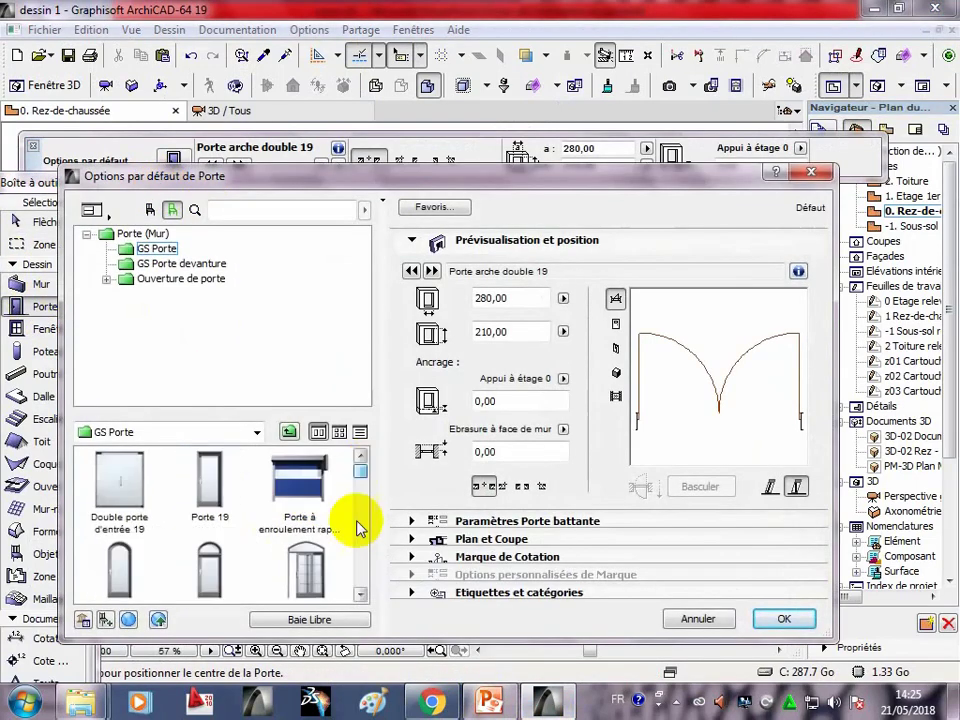
click(359, 596)
click(359, 596)
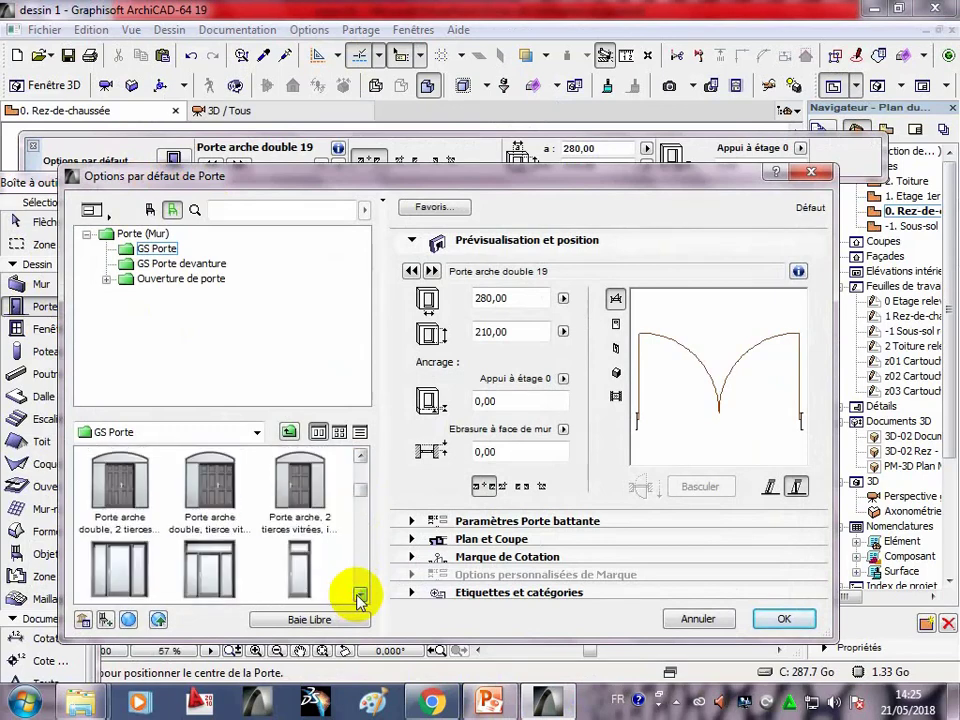
click(359, 596)
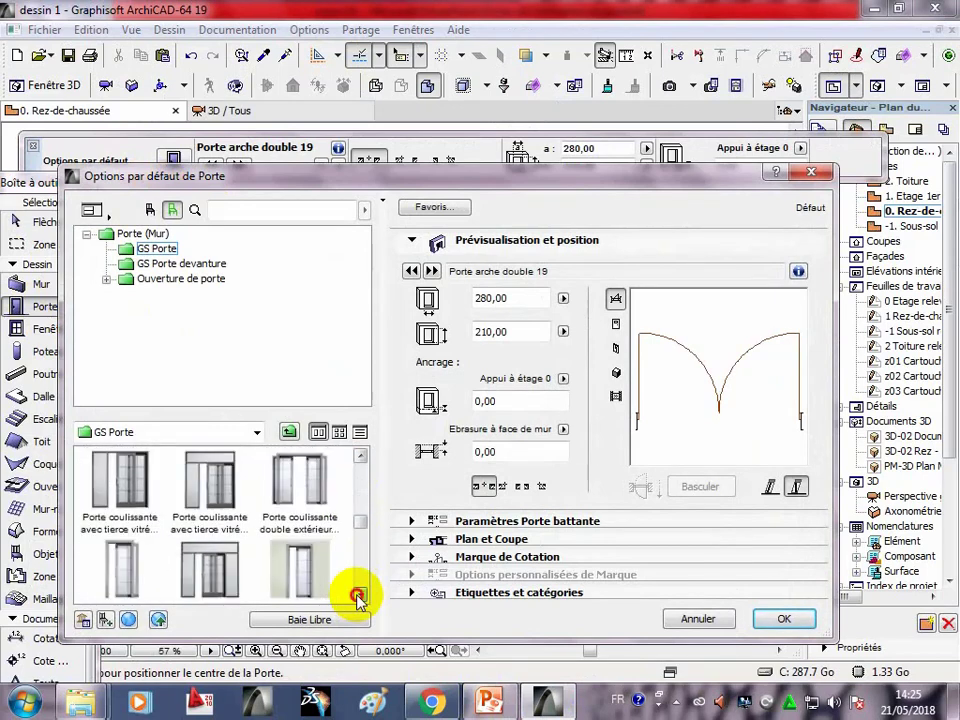
click(315, 510)
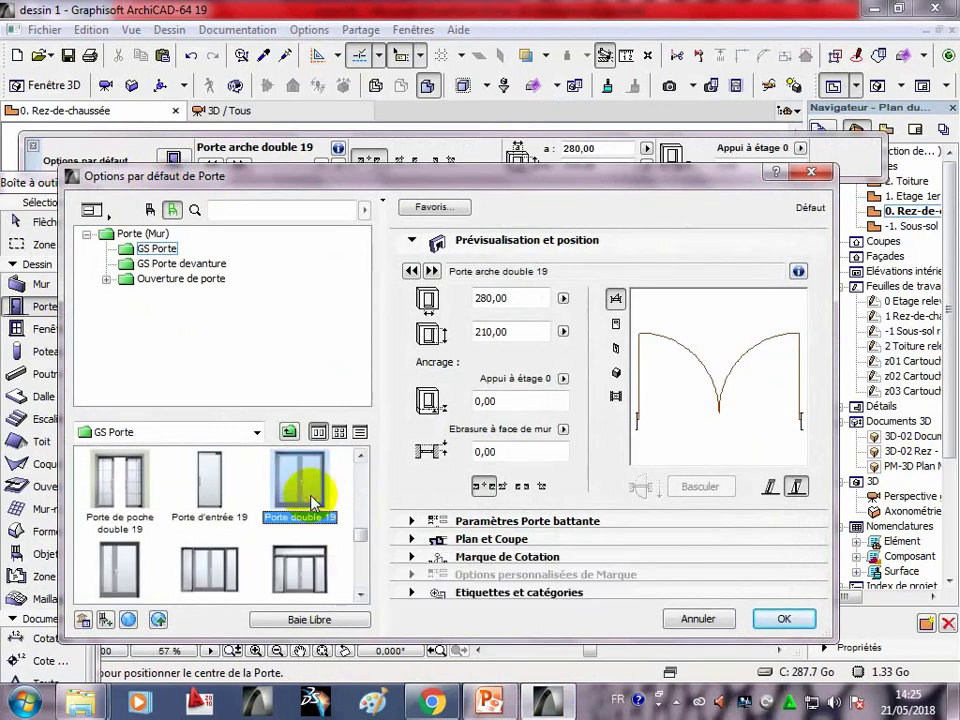
double_click(505, 297)
click(489, 700)
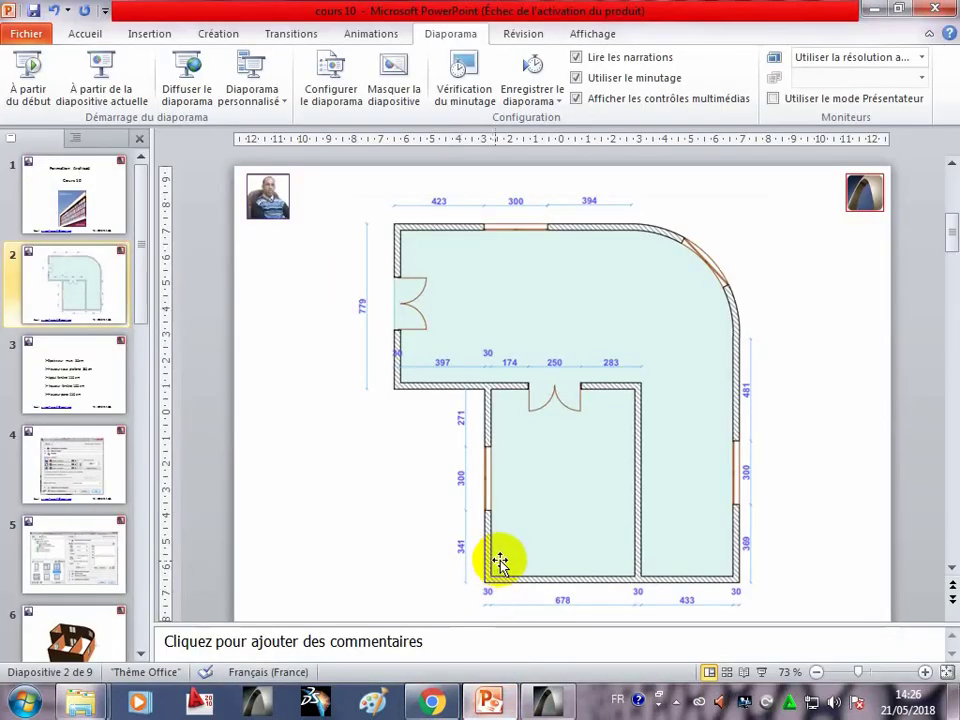
Read slide 3's specifications, including the 220 cm door height, then return to ArchiCAD.
scroll(502, 563, down, 2)
scroll(502, 563, down, 2)
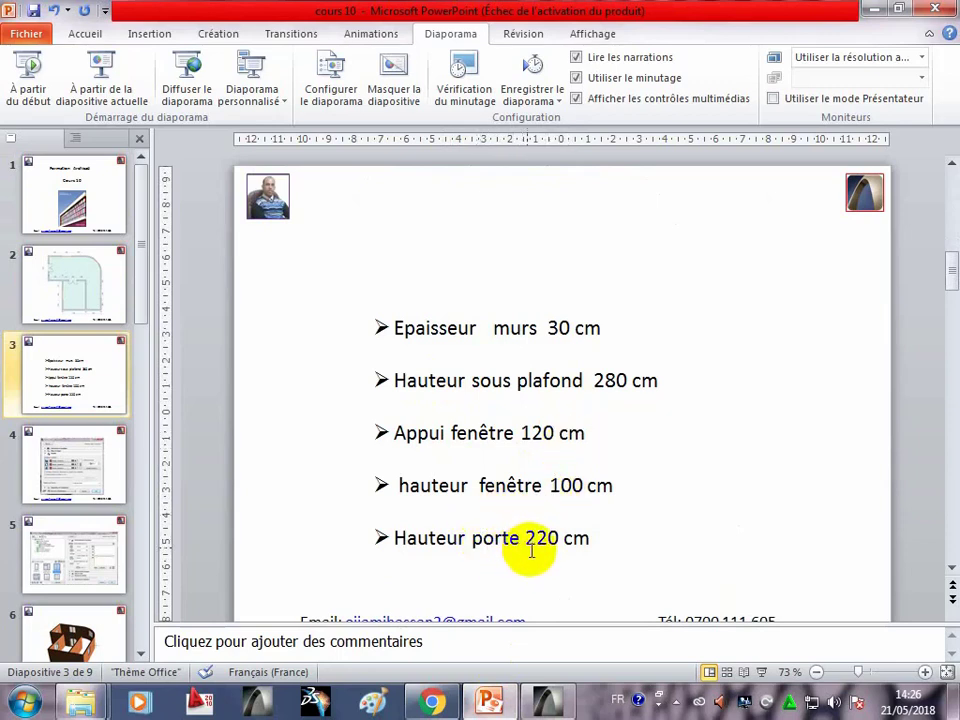
click(541, 704)
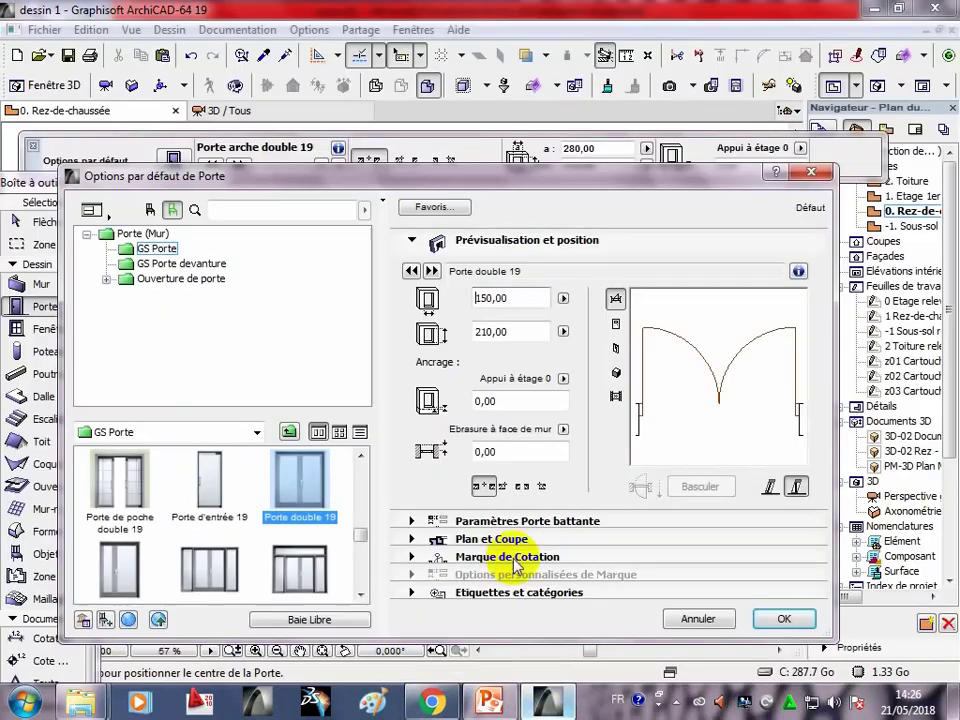
Change the default door height to 220, cross-checking the specification slide.
double_click(519, 331)
text(220)
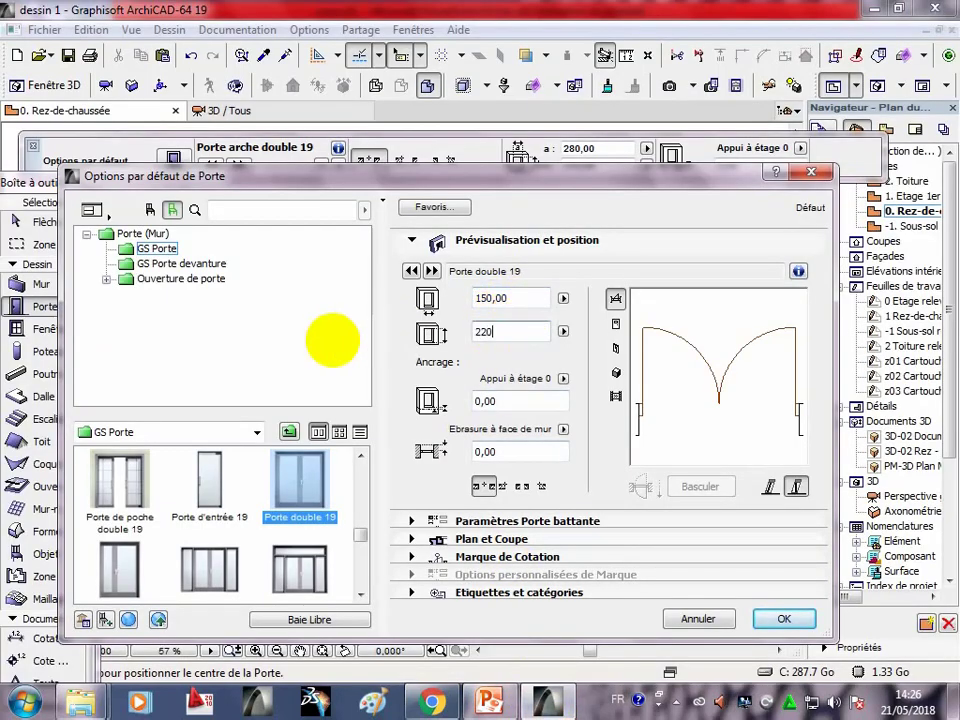
click(508, 298)
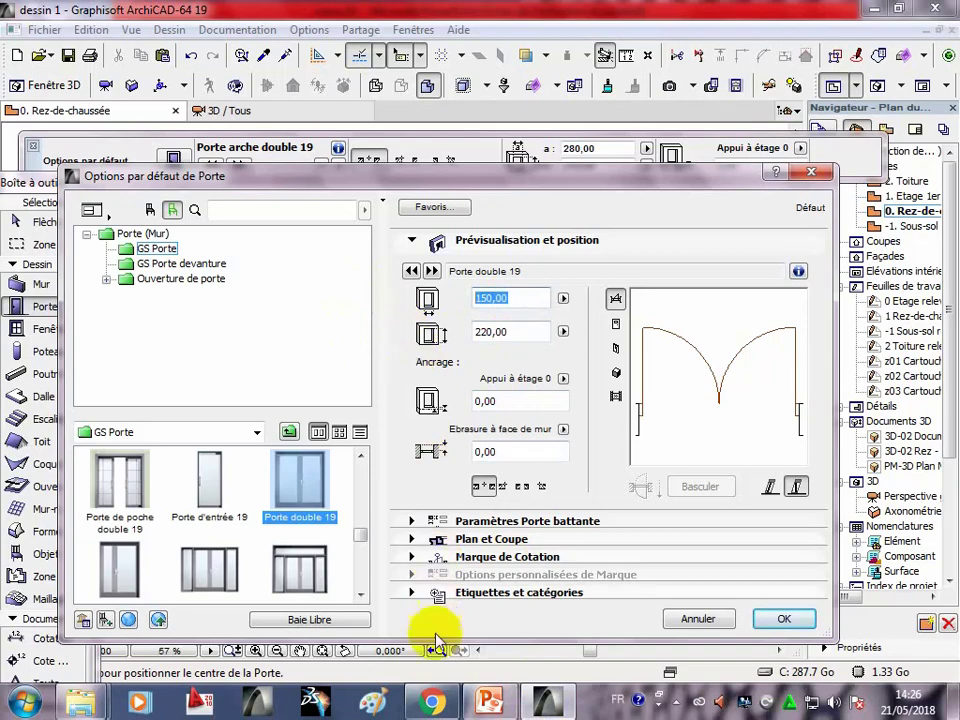
click(484, 703)
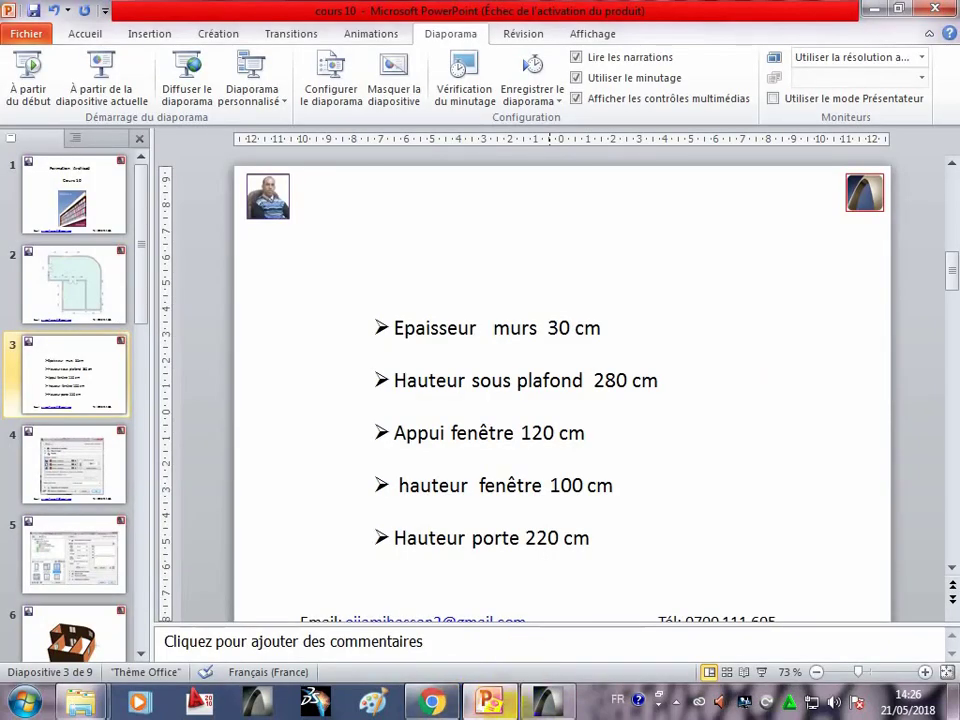
click(547, 703)
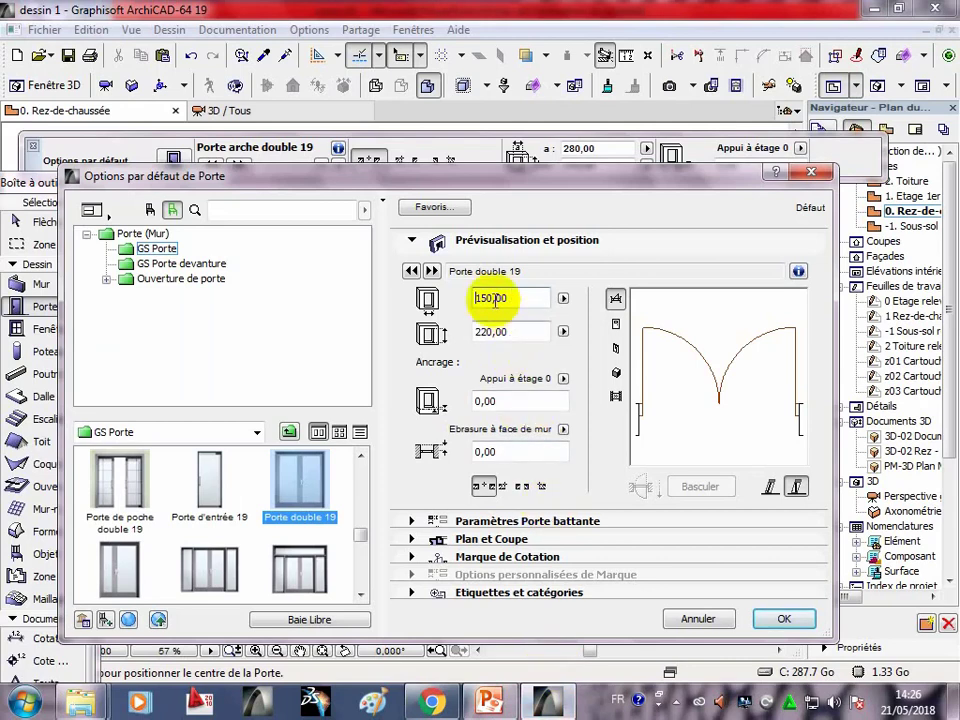
click(487, 702)
scroll(490, 575, up, 1)
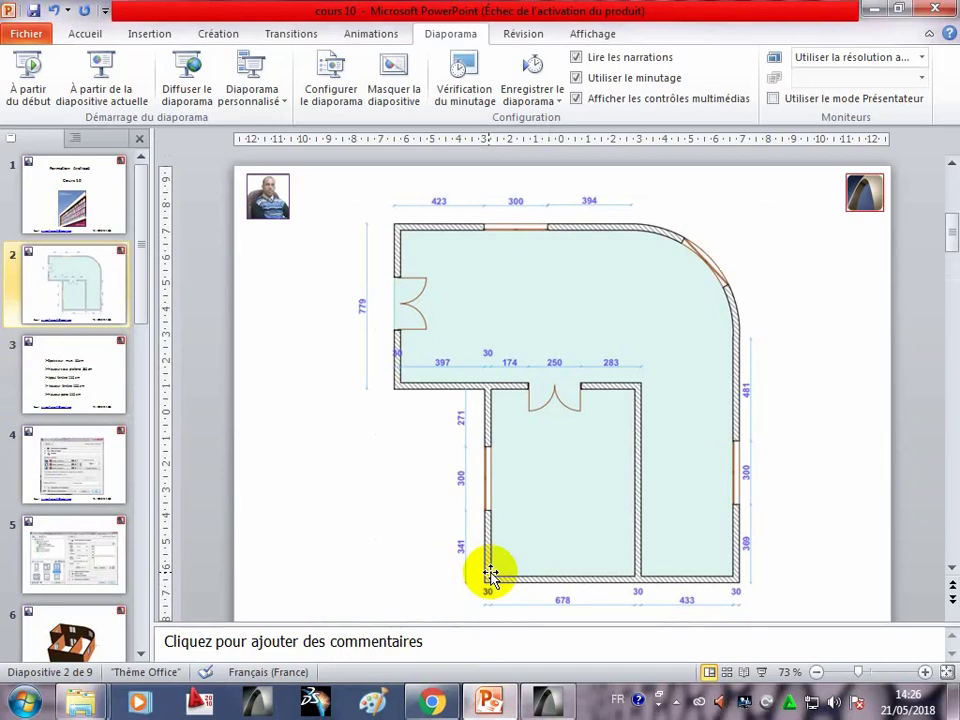
click(540, 702)
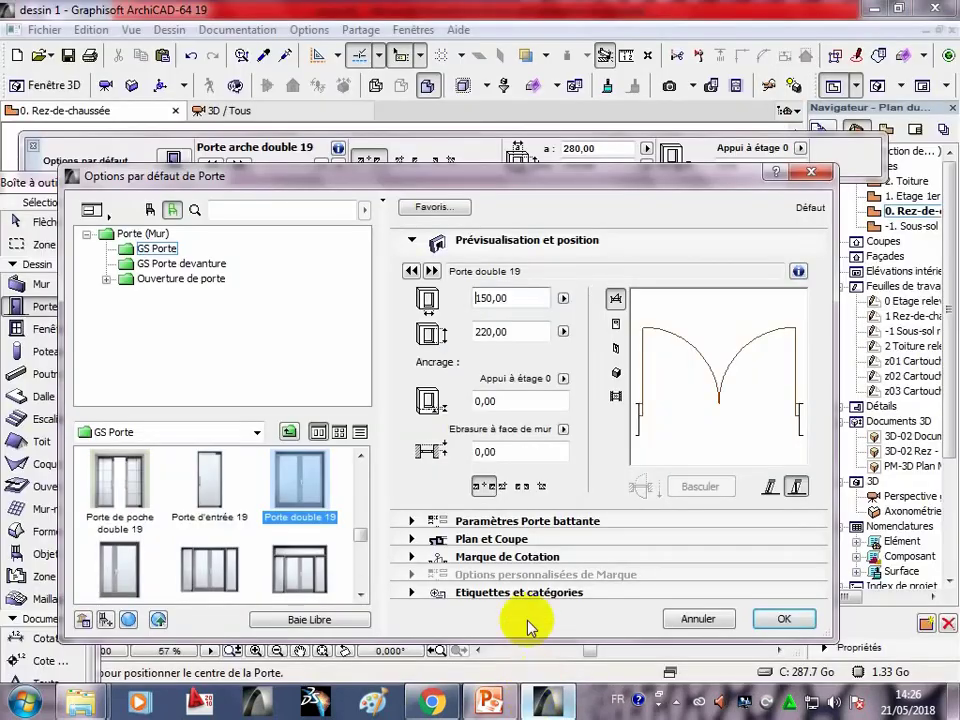
Apply the door settings, then reopen them and set the width to 200 with height 220.
click(778, 620)
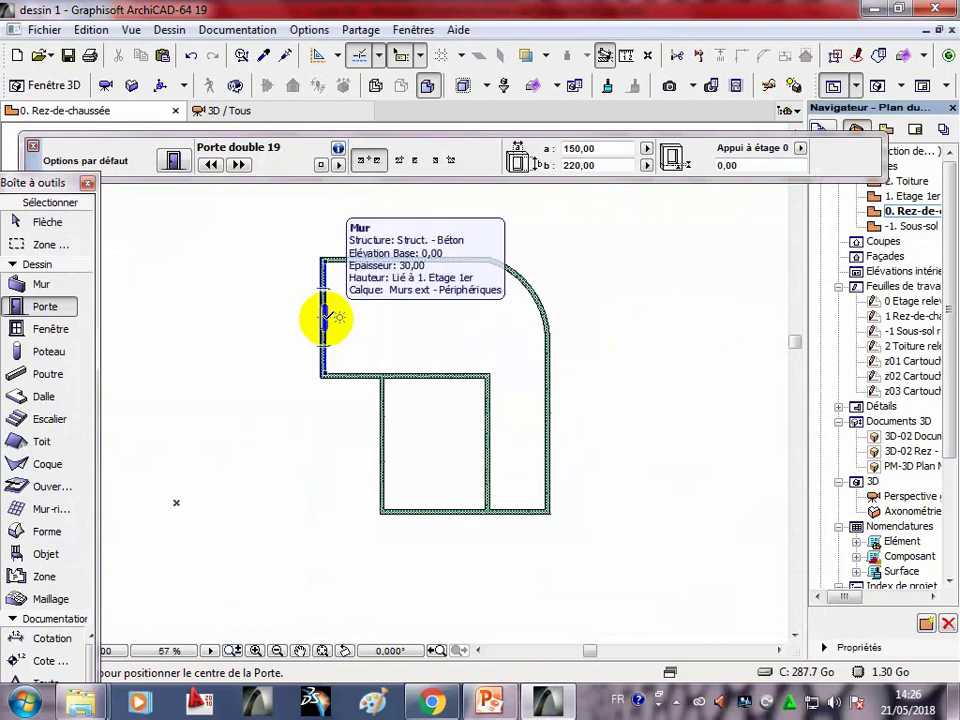
click(543, 705)
click(677, 702)
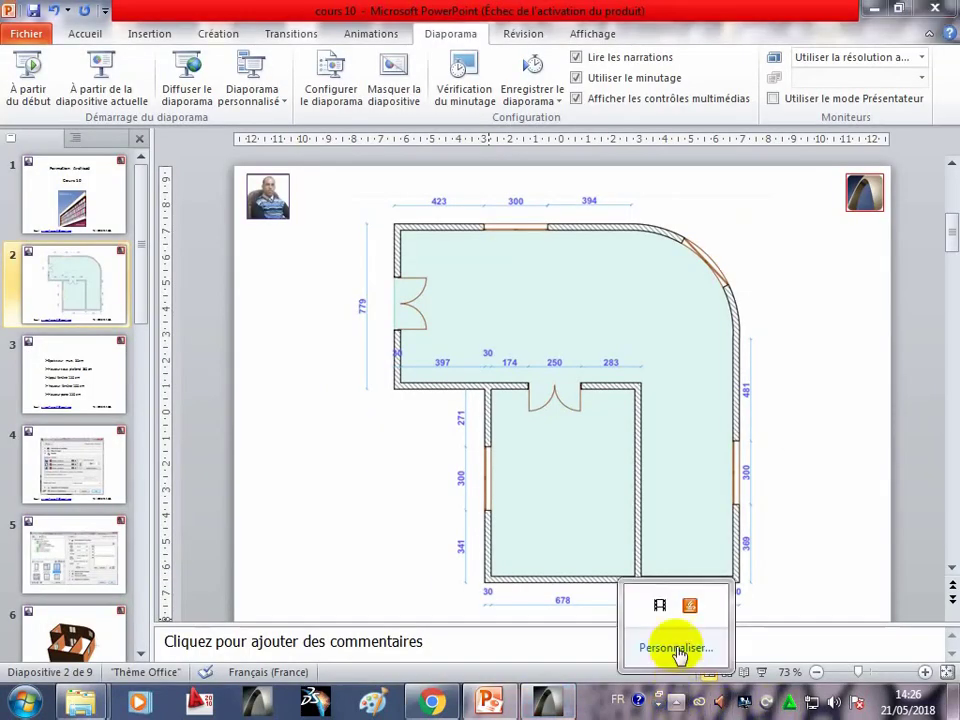
click(410, 330)
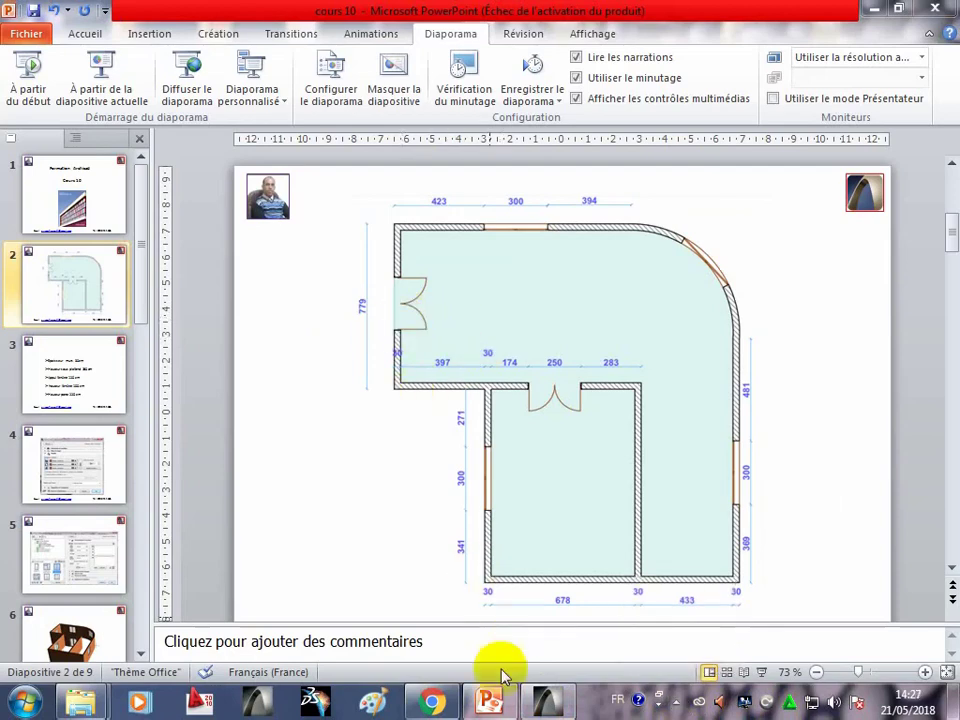
click(541, 703)
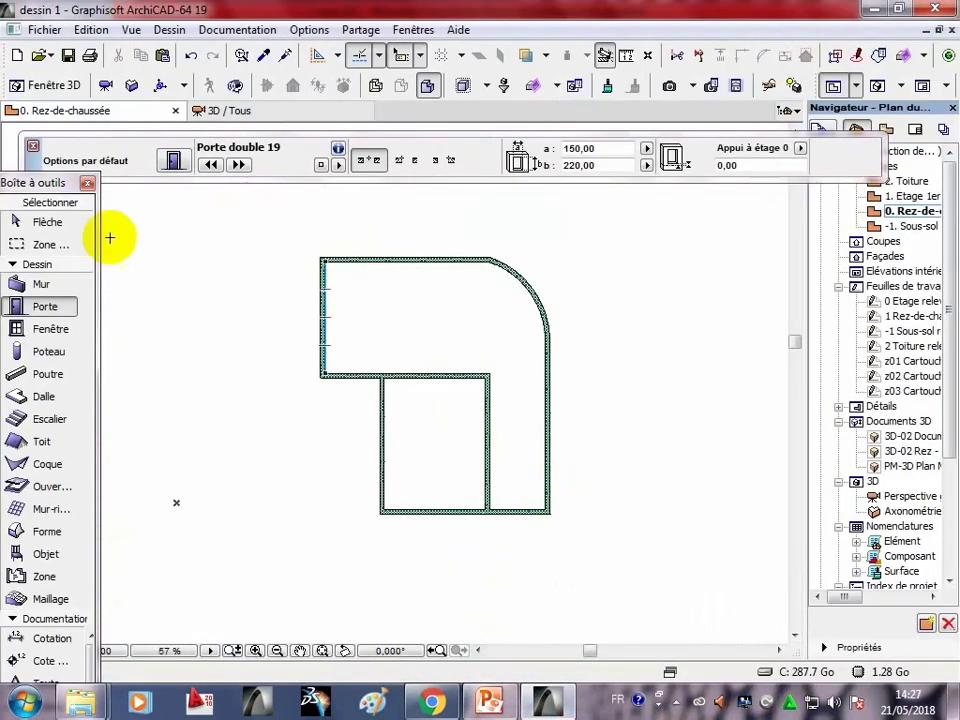
click(177, 164)
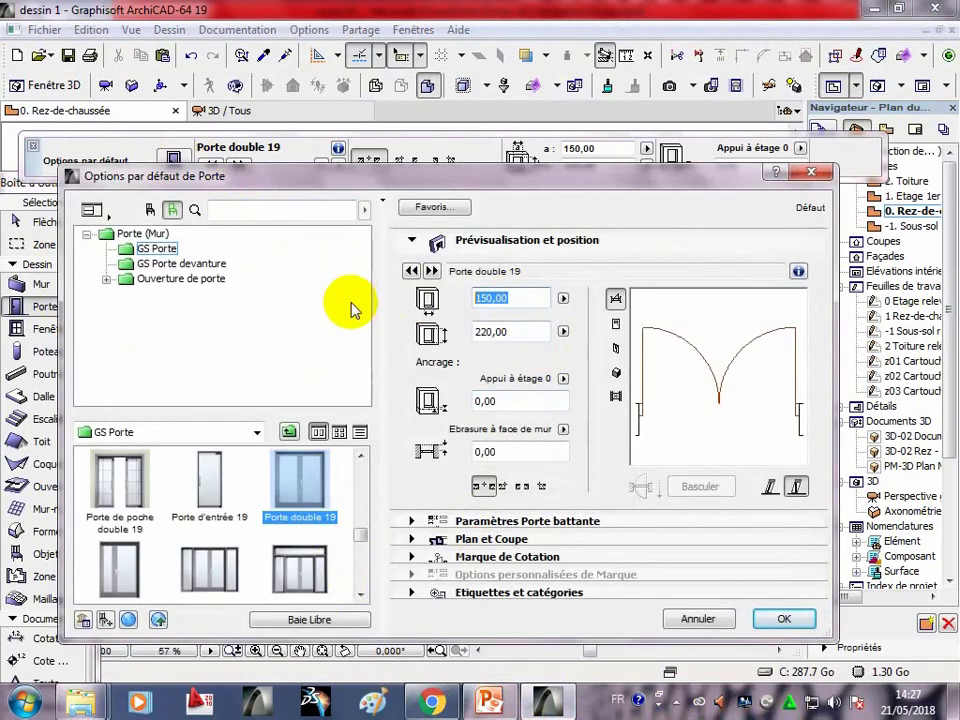
text(200)
click(490, 331)
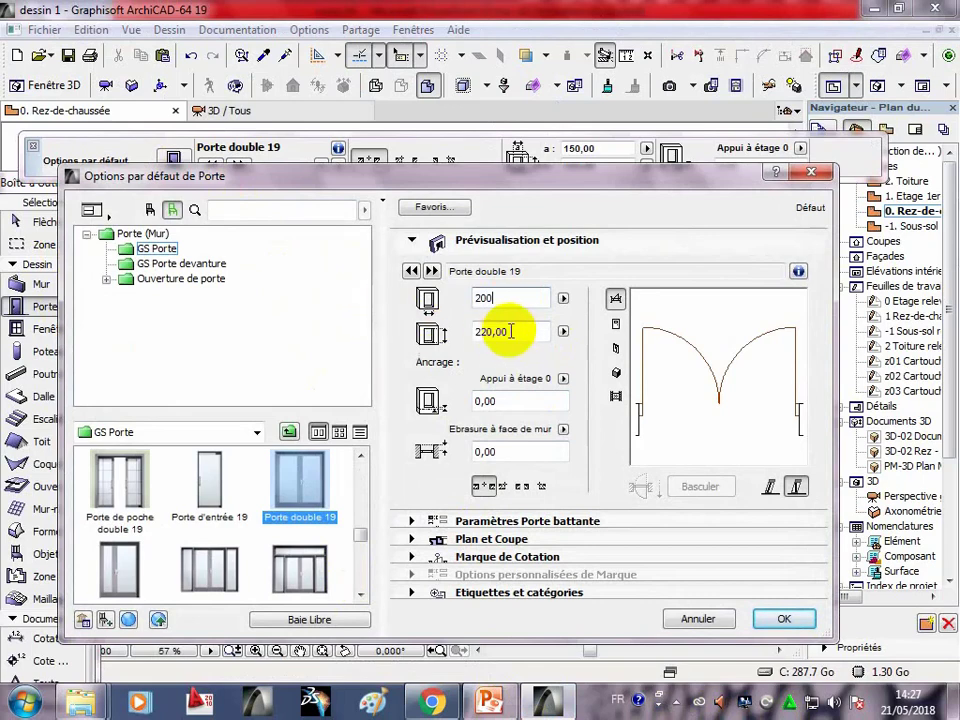
click(784, 620)
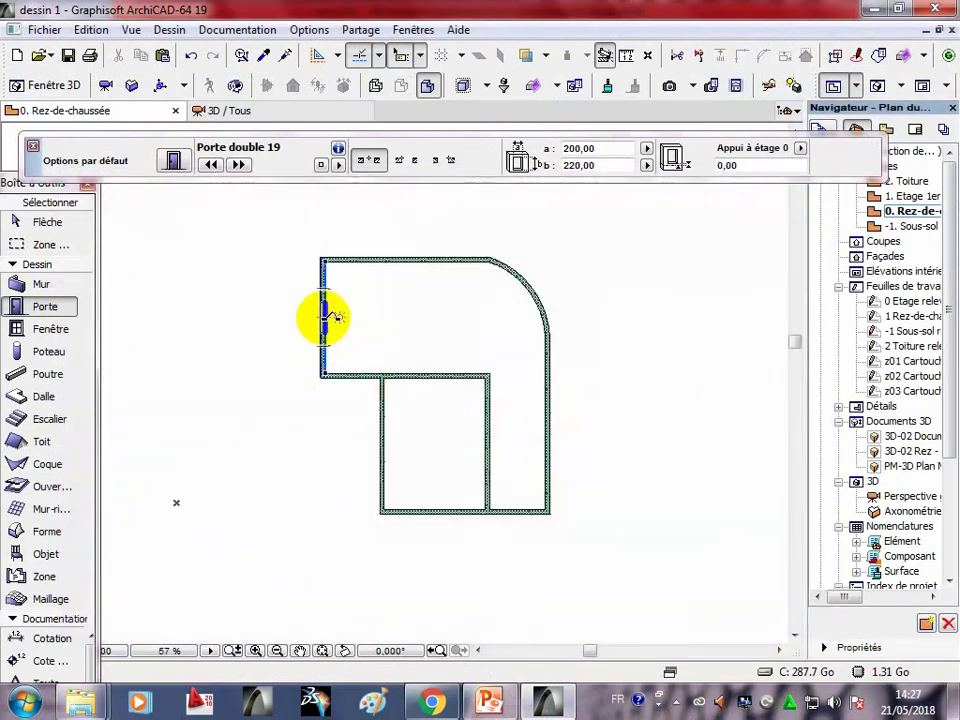
Place a Porte double 19 door in the upper left exterior wall, swinging into the house.
click(323, 318)
click(350, 318)
scroll(400, 320, up, 1)
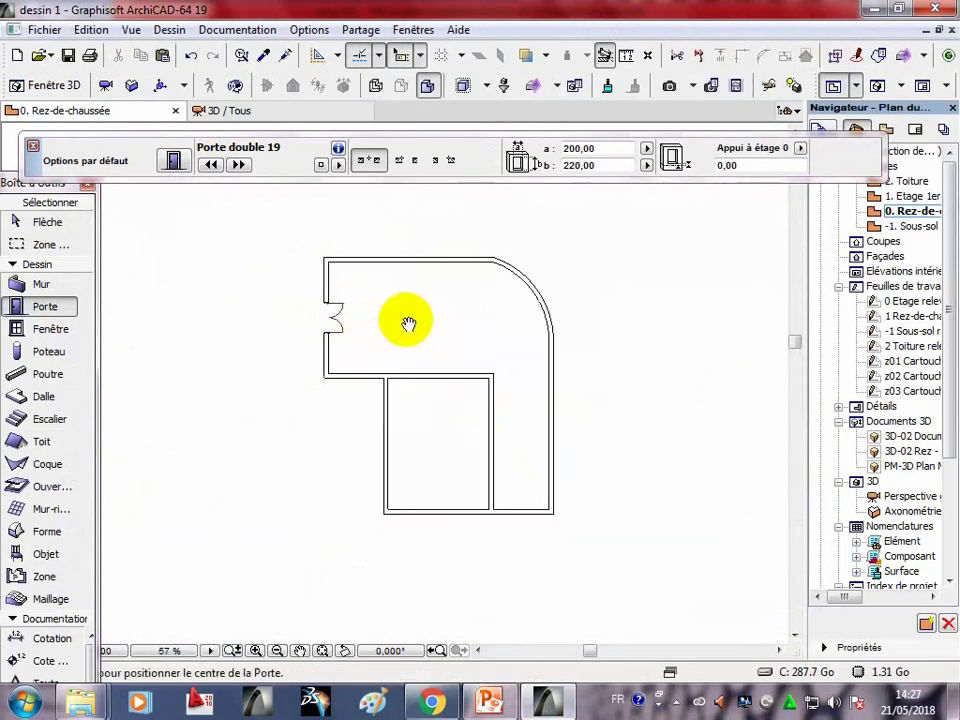
scroll(400, 318, up, 1)
scroll(405, 310, up, 1)
middle_drag(405, 310, 381, 323)
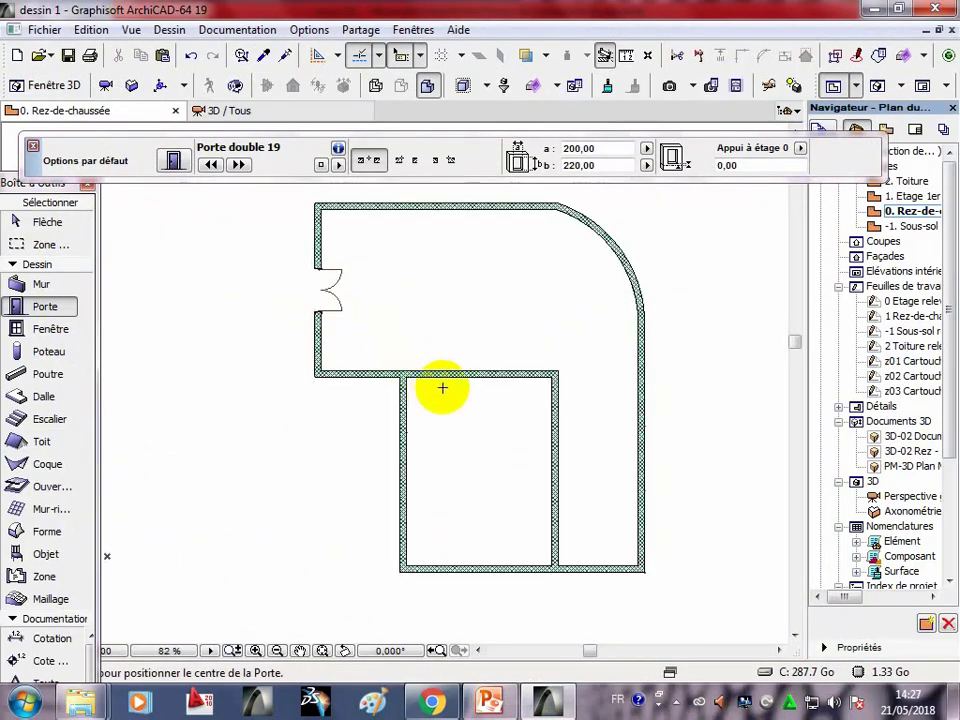
click(484, 700)
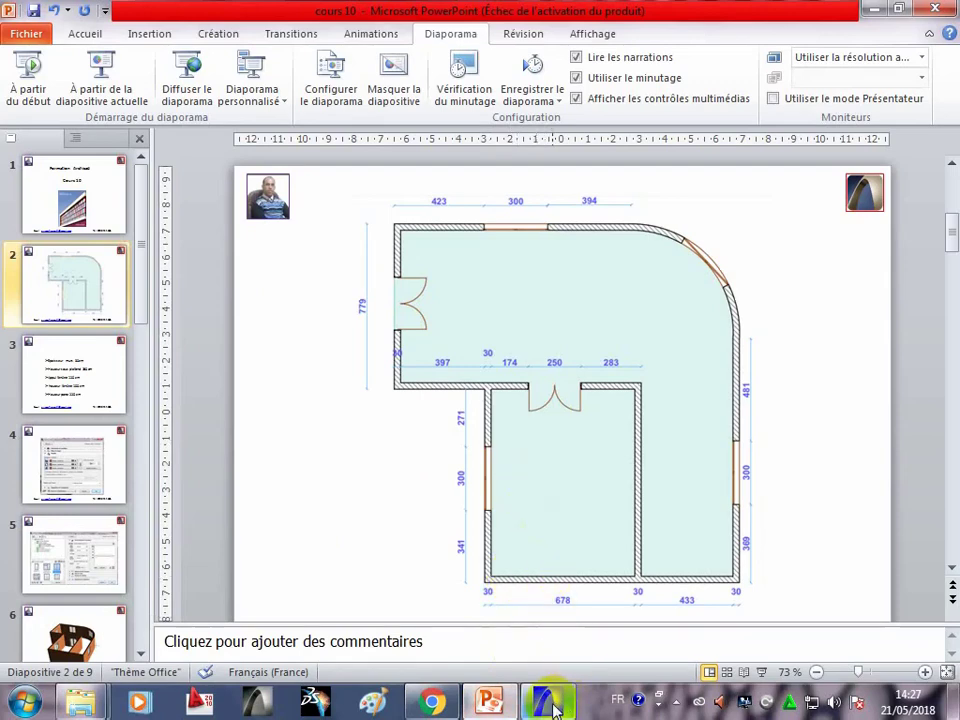
mouse_move(546, 702)
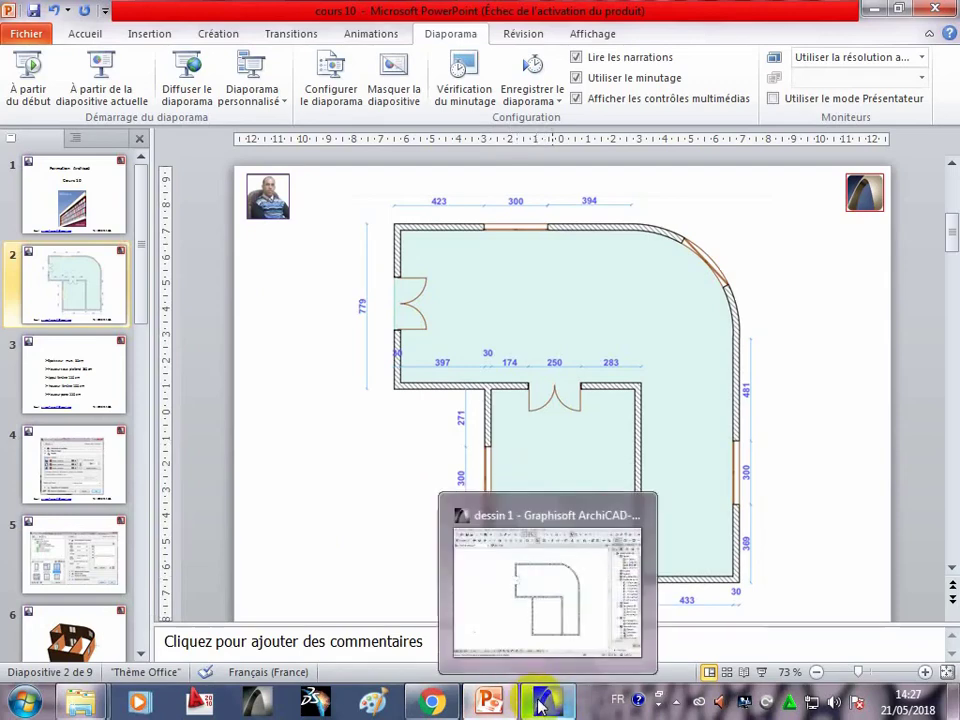
click(540, 705)
Widen the placed left-wall double door from 200 to 250 through its selected-door options.
click(64, 224)
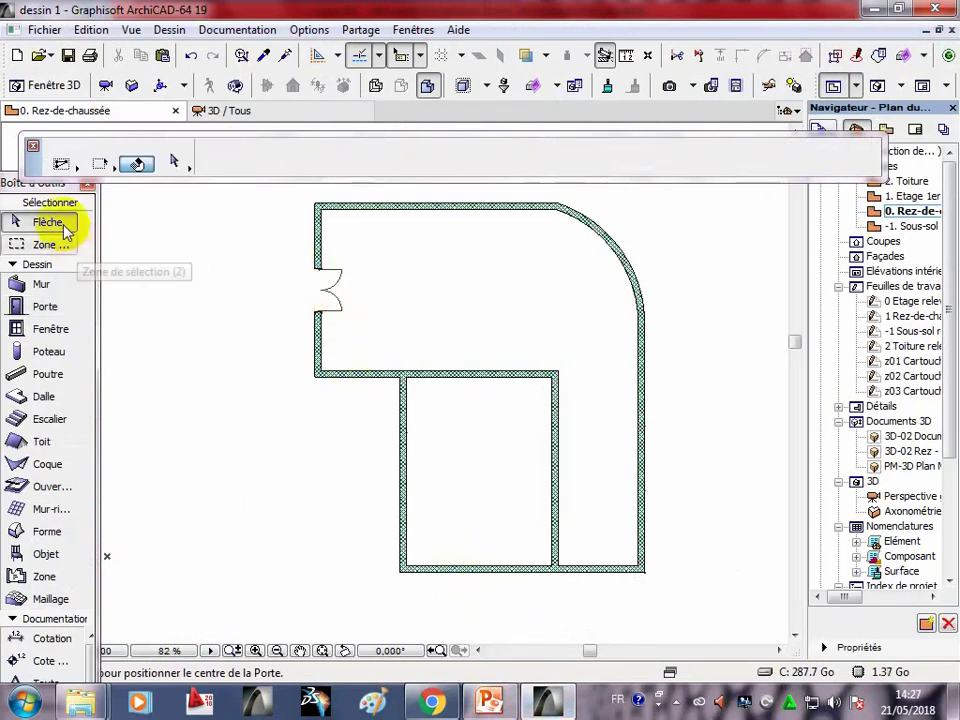
click(324, 288)
right_click(326, 291)
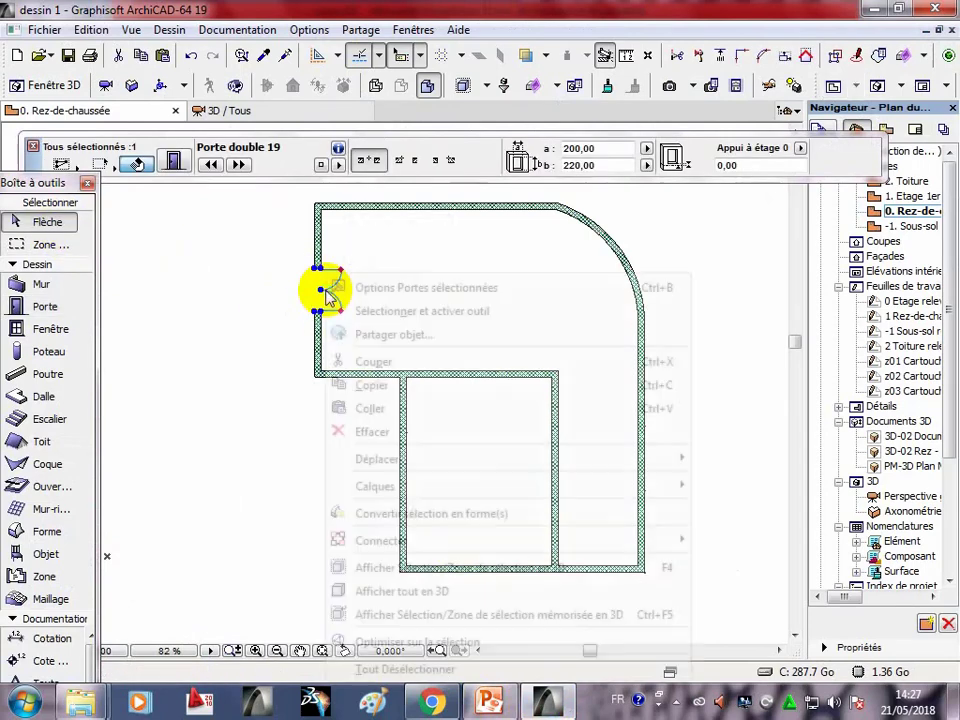
click(375, 287)
text(250,)
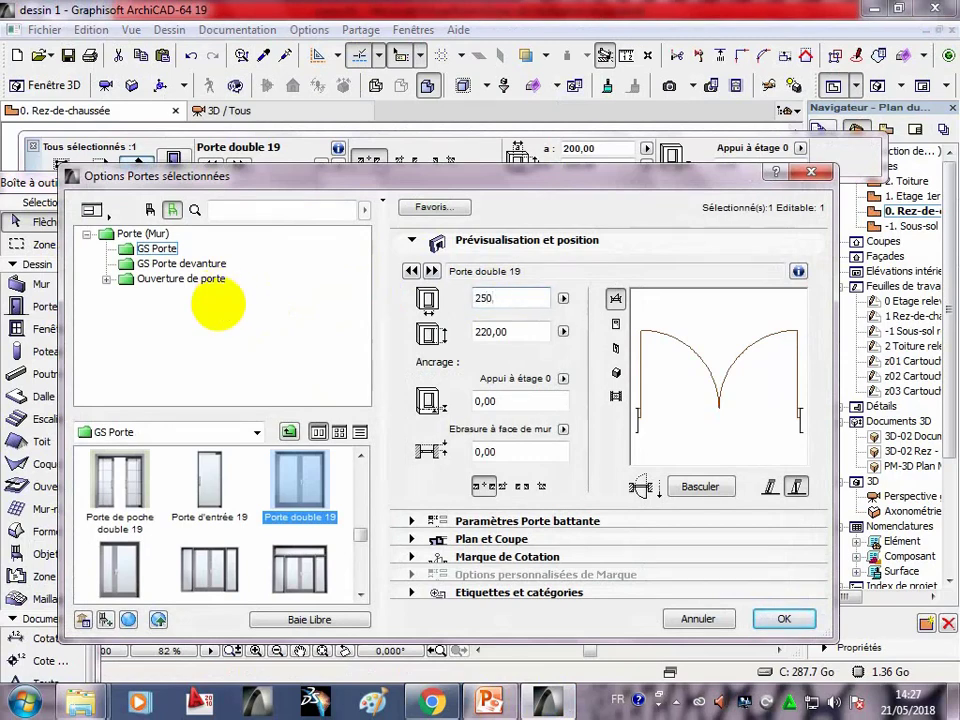
key(Return)
click(375, 298)
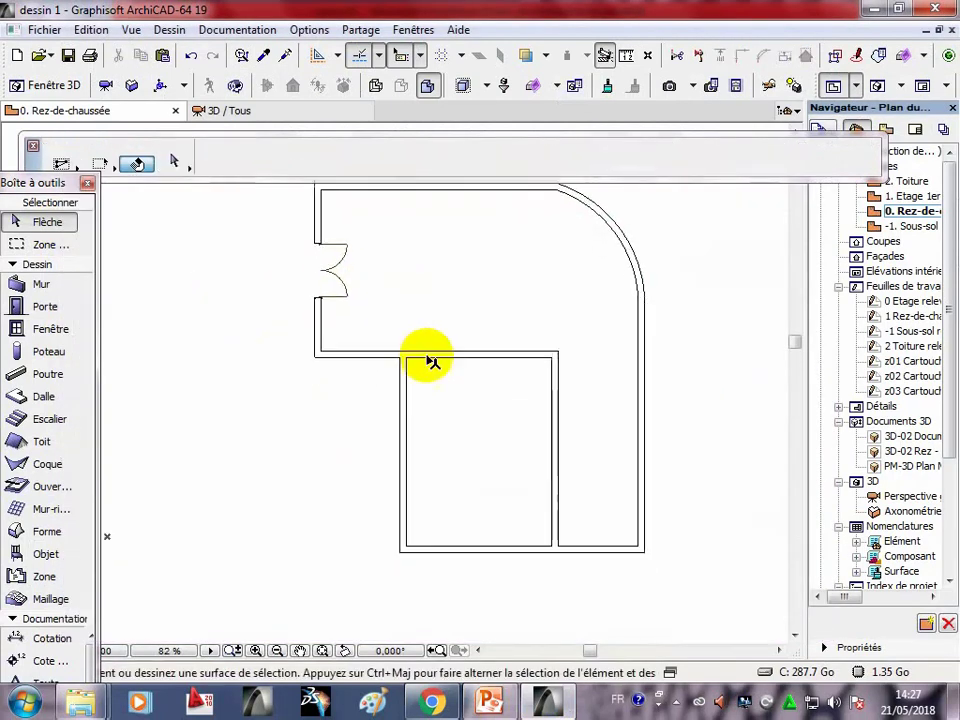
Place a second double door in the inner horizontal wall opening down, then grab the adjacent wall's end.
click(60, 306)
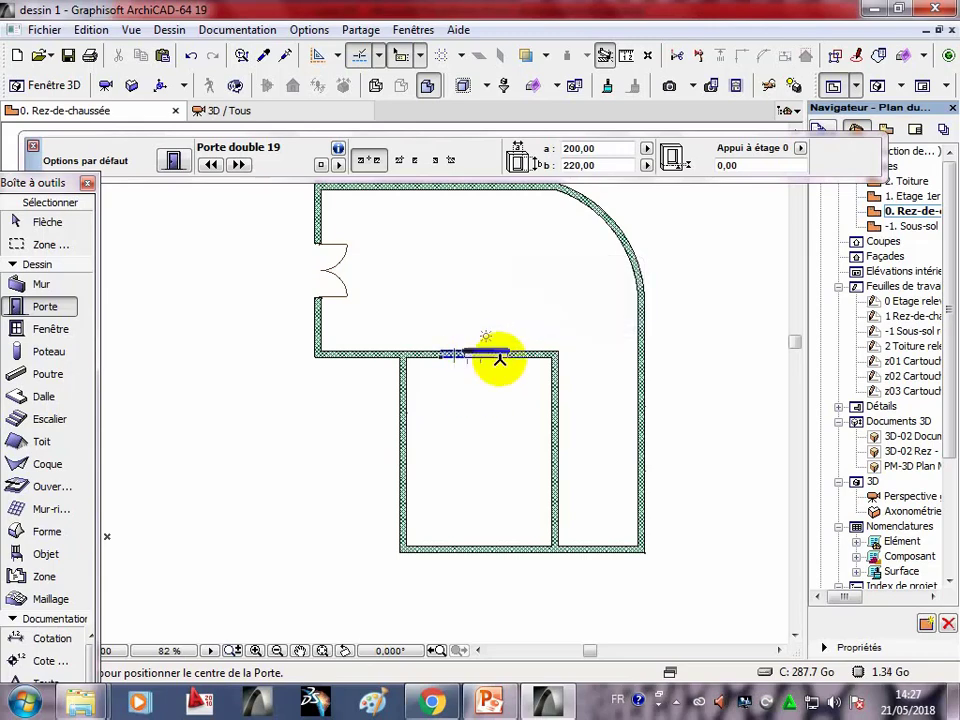
scroll(479, 364, up, 3)
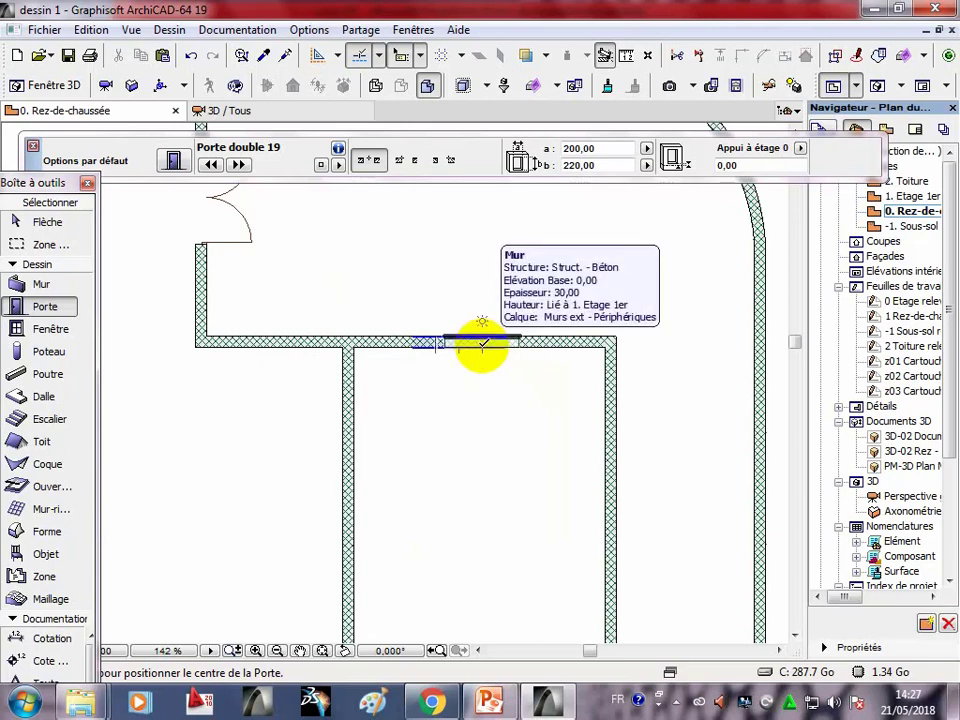
click(483, 347)
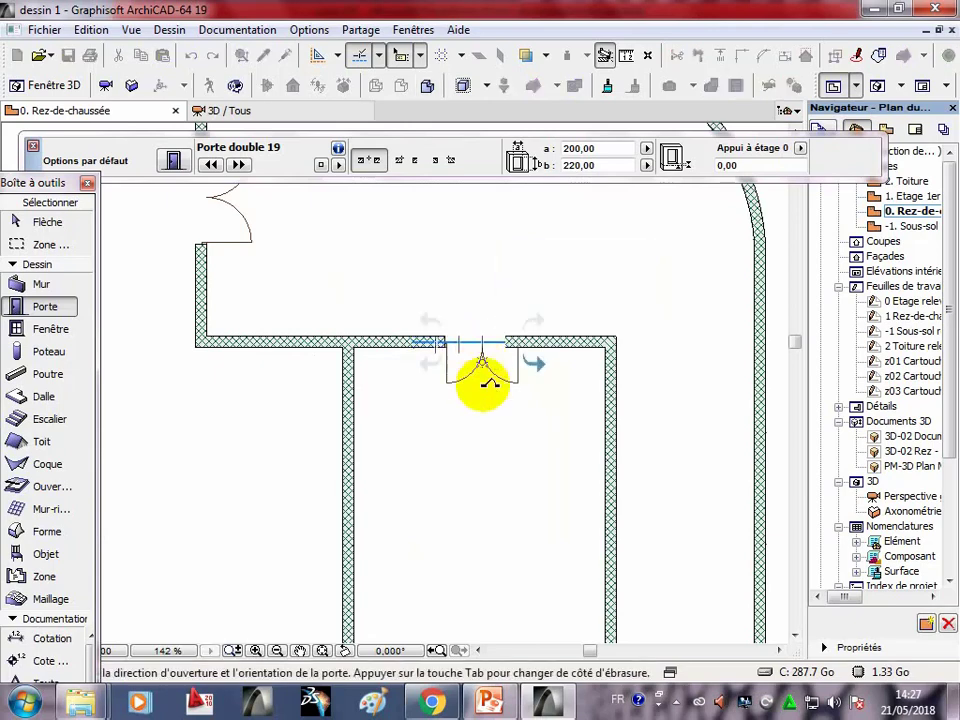
click(489, 390)
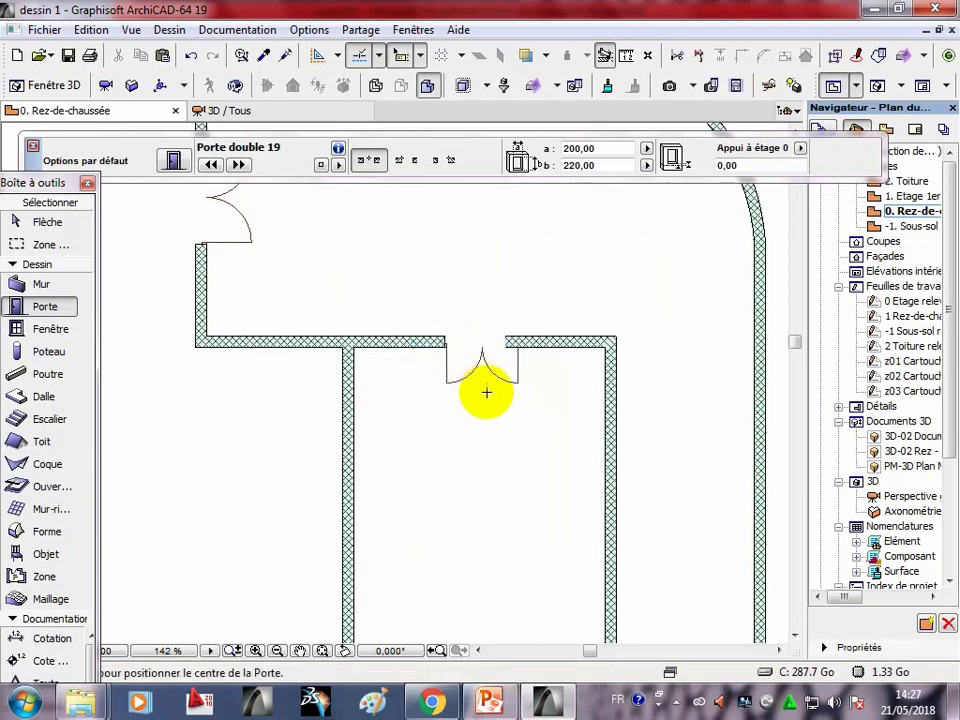
click(510, 345)
scroll(508, 343, up, 2)
click(503, 340)
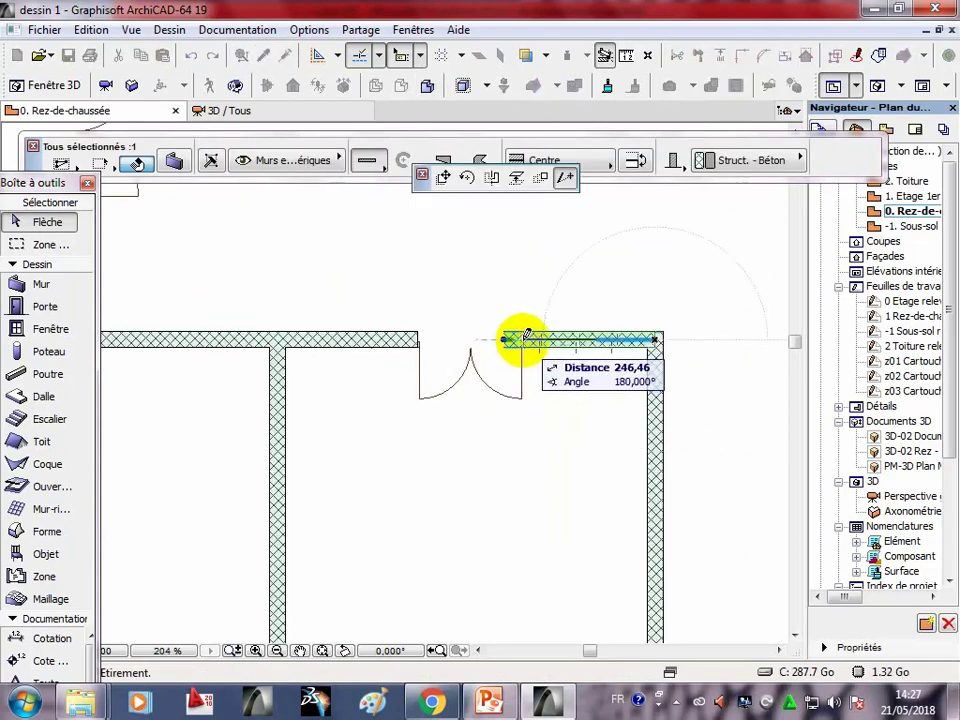
Stretch the wall end right of the inner door to the door jamb, then zoom out.
click(524, 338)
scroll(531, 358, up, 2)
scroll(531, 360, up, 1)
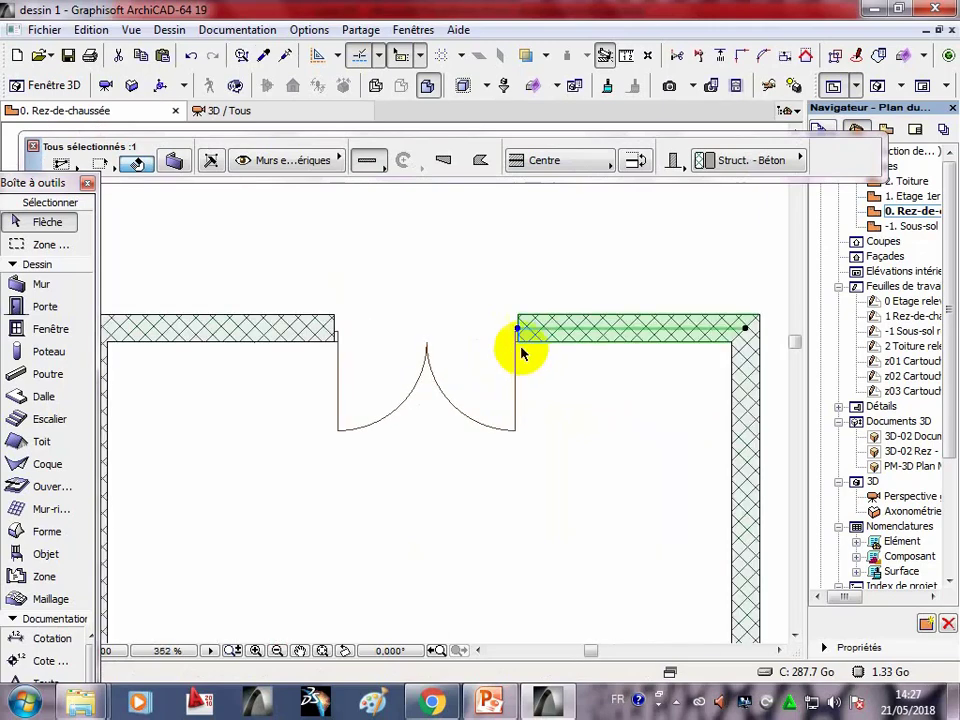
scroll(518, 343, up, 2)
scroll(521, 343, up, 5)
scroll(523, 335, up, 2)
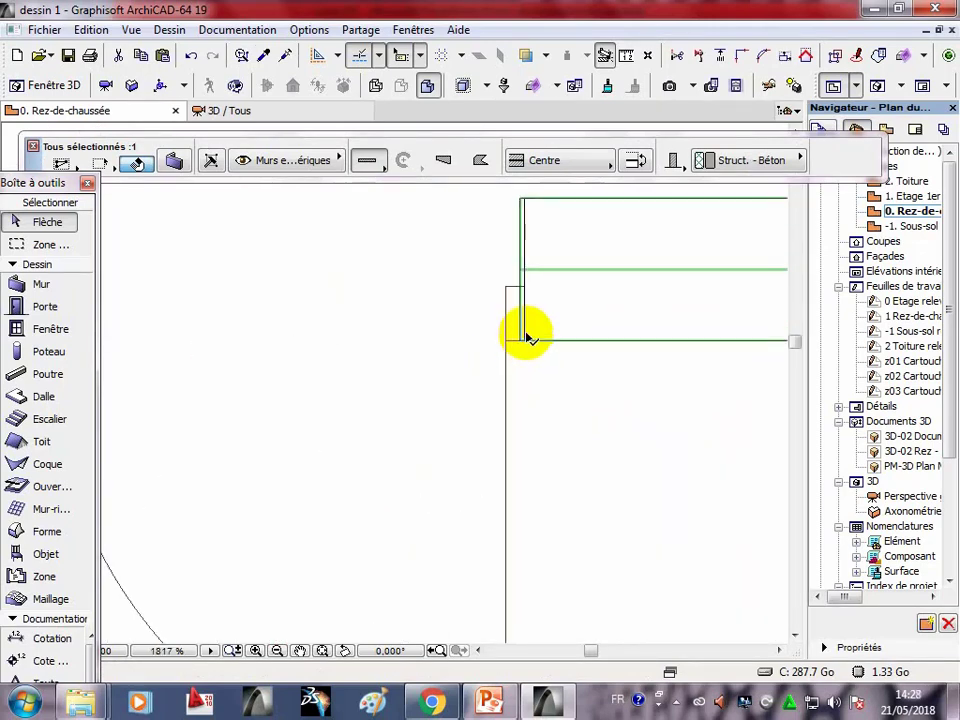
click(519, 271)
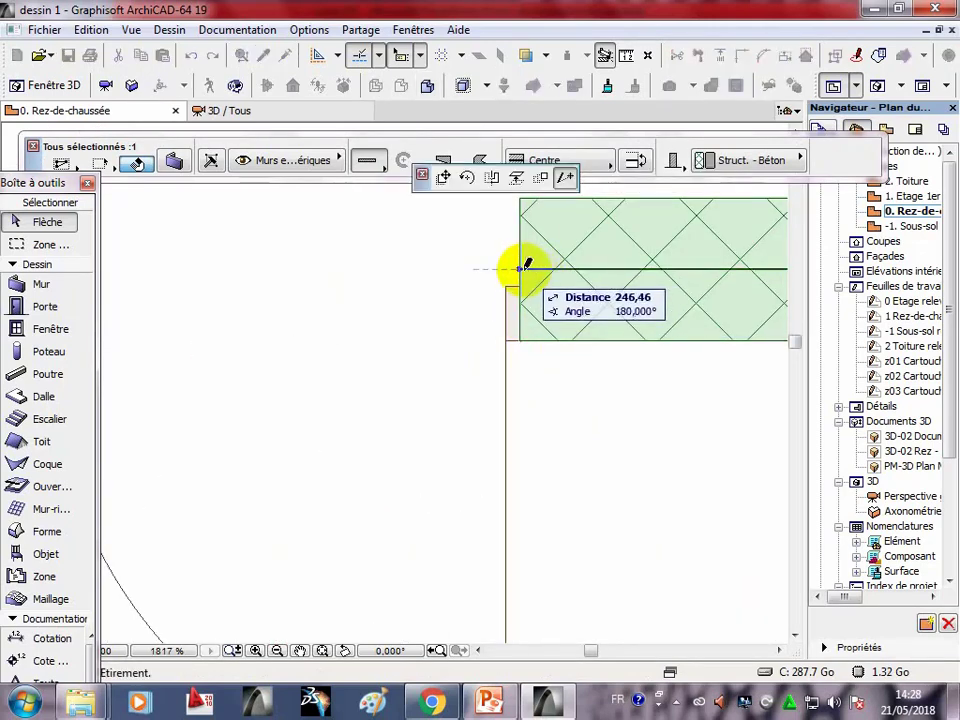
key(Escape)
scroll(530, 330, down, 1)
scroll(548, 415, down, 4)
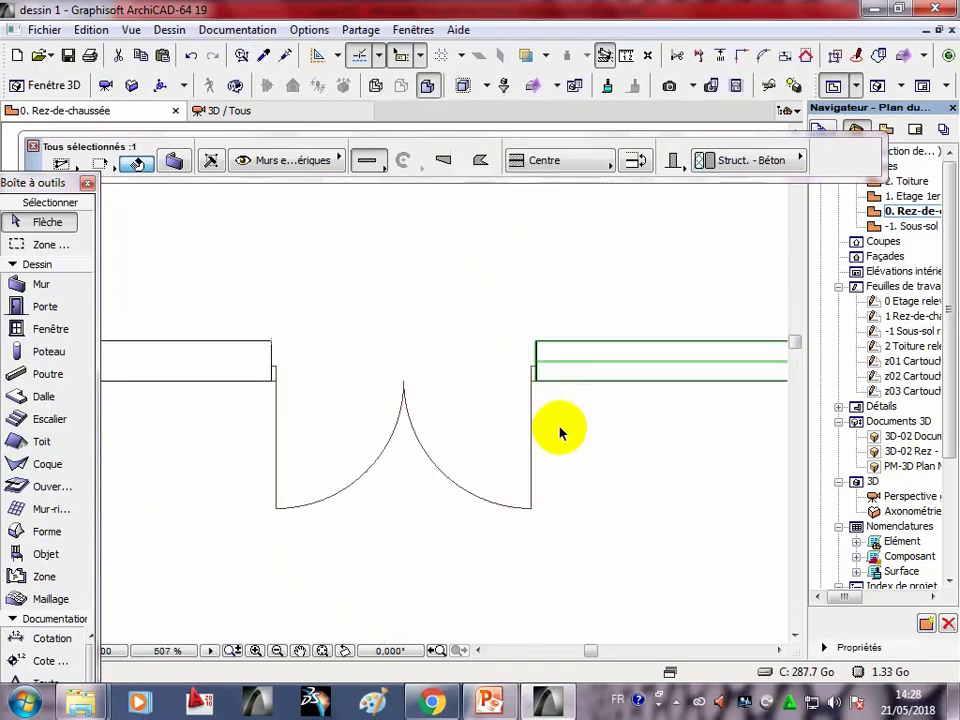
scroll(565, 450, down, 4)
mouse_move(571, 461)
middle_down()
mouse_move(574, 450)
mouse_move(519, 390)
mouse_move(606, 392)
mouse_move(574, 343)
mouse_move(500, 380)
middle_up()
scroll(557, 339, down, 2)
scroll(504, 420, down, 2)
scroll(500, 440, down, 1)
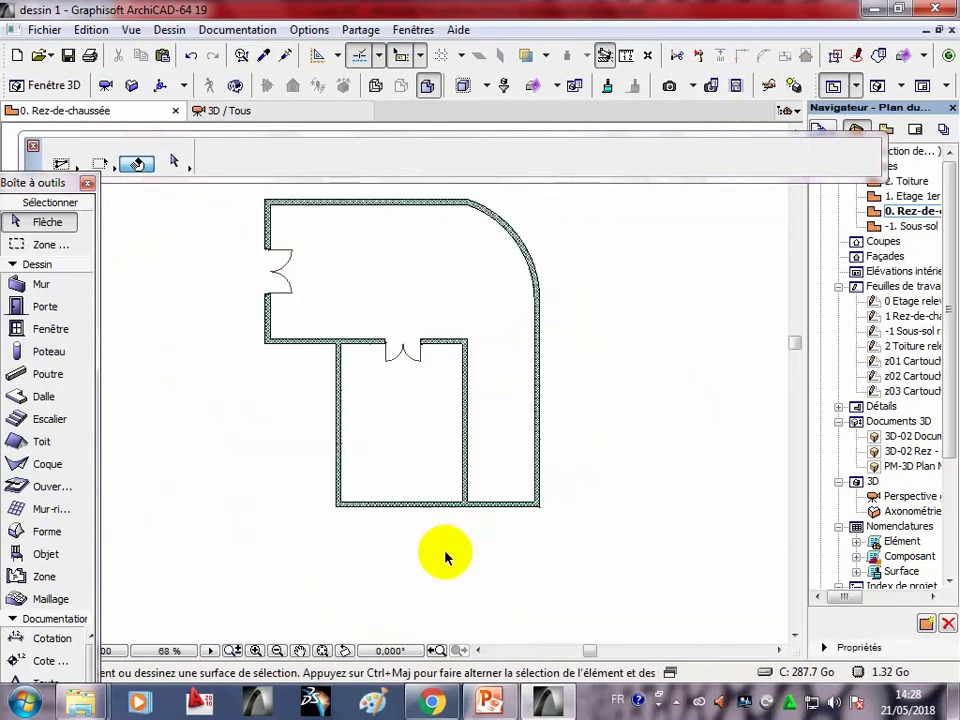
Confirm the default window as Fenêtre châssis double 19, 300 × 150, with a 100 sill.
click(46, 328)
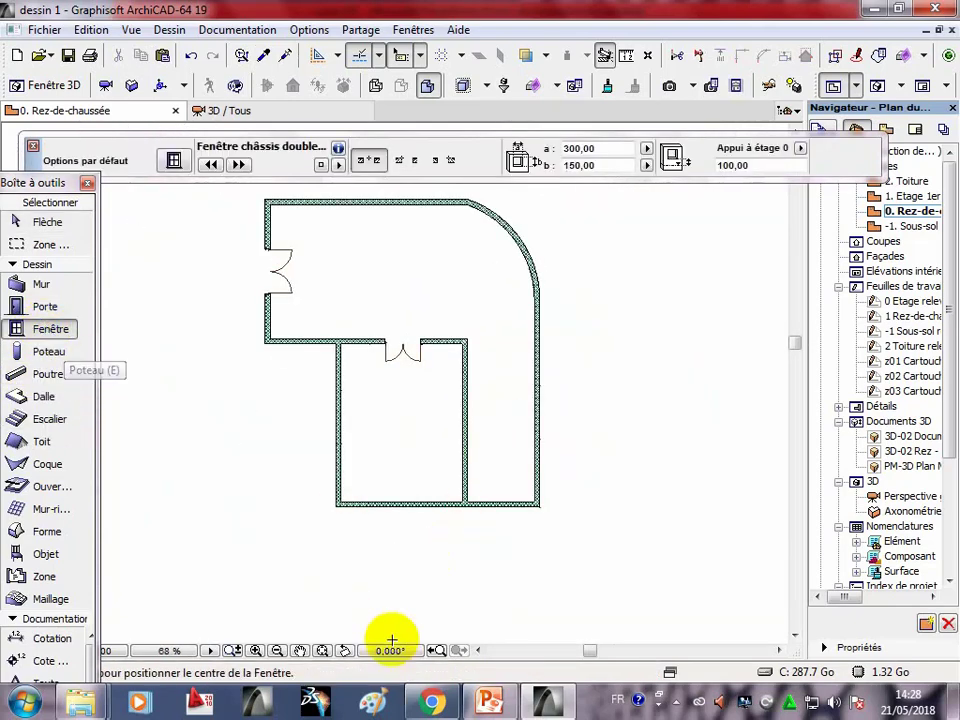
double_click(64, 328)
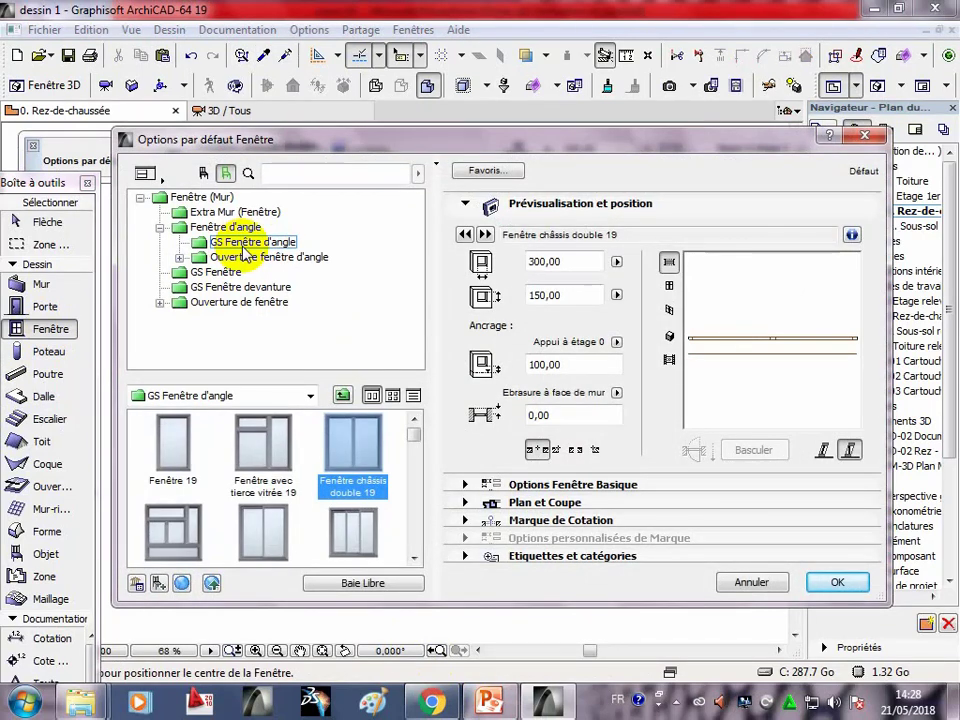
click(576, 266)
click(555, 297)
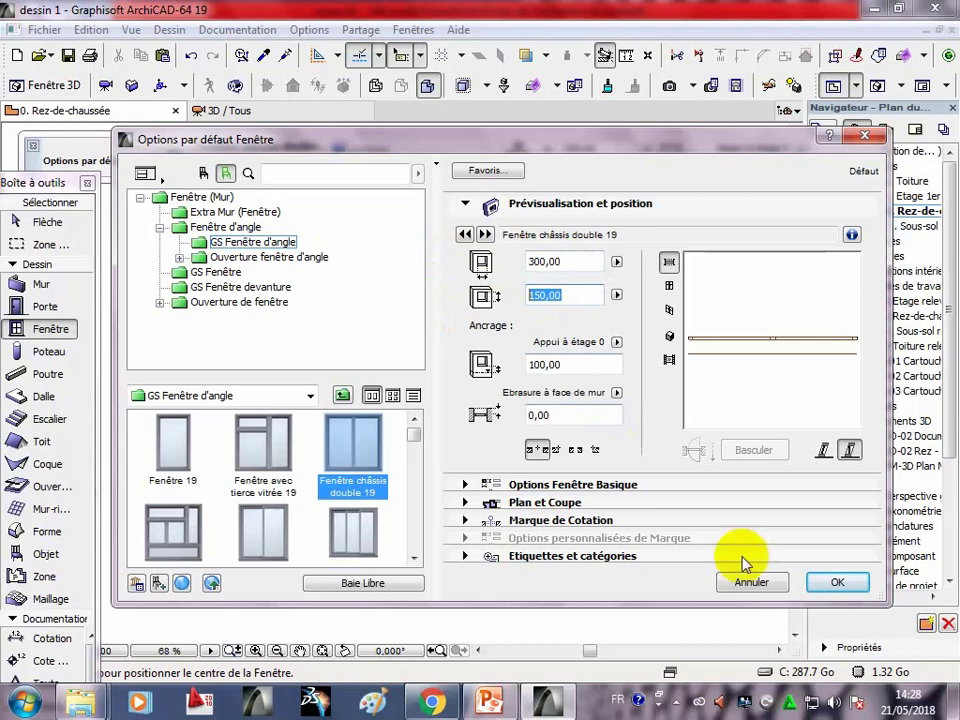
click(837, 582)
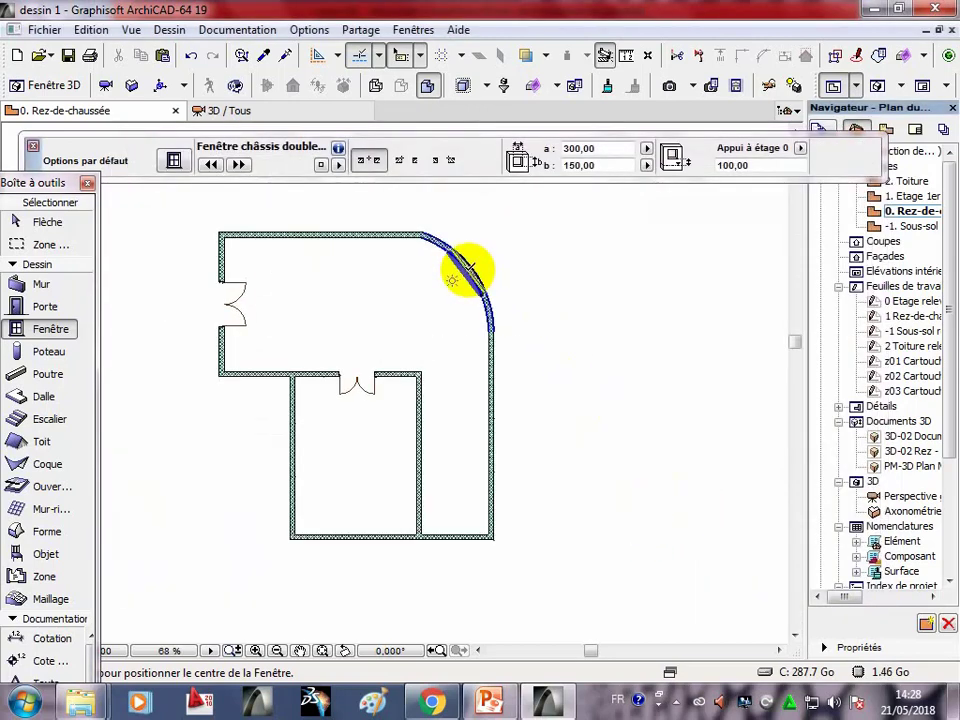
Place a Fenêtre châssis double 19 window centred on the curved corner wall and set its orientation.
click(467, 267)
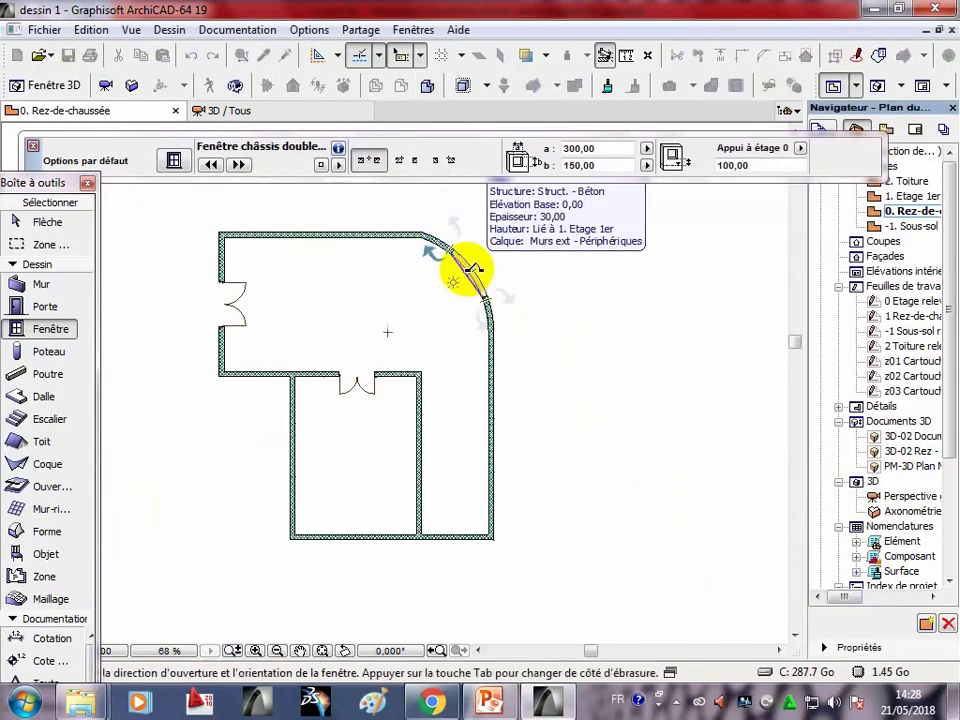
scroll(470, 275, up, 3)
scroll(505, 280, up, 1)
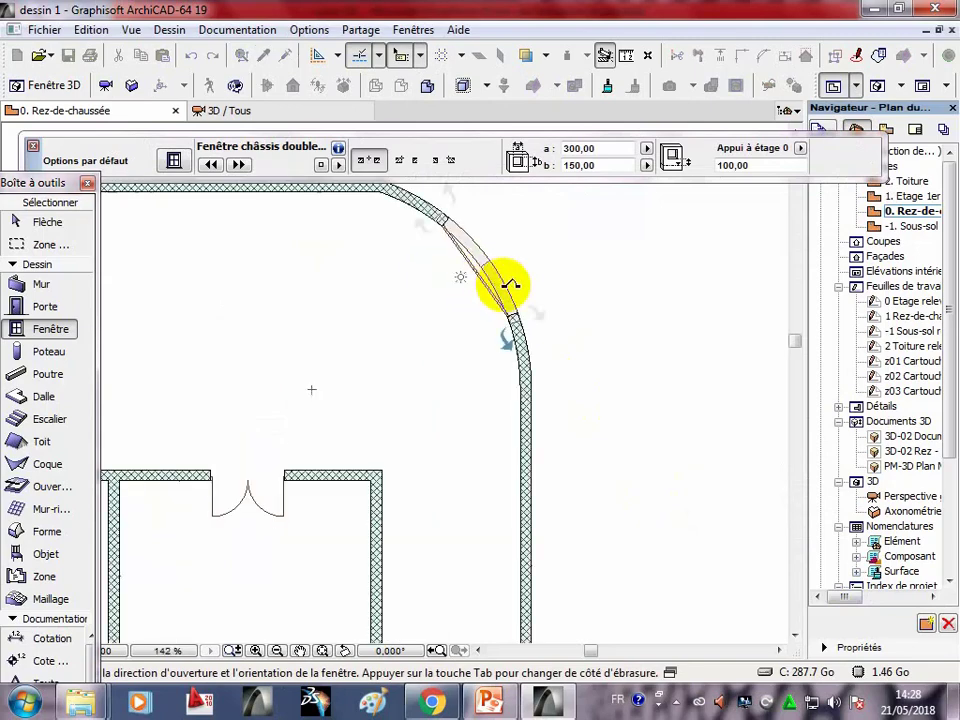
scroll(508, 283, up, 2)
scroll(505, 275, down, 2)
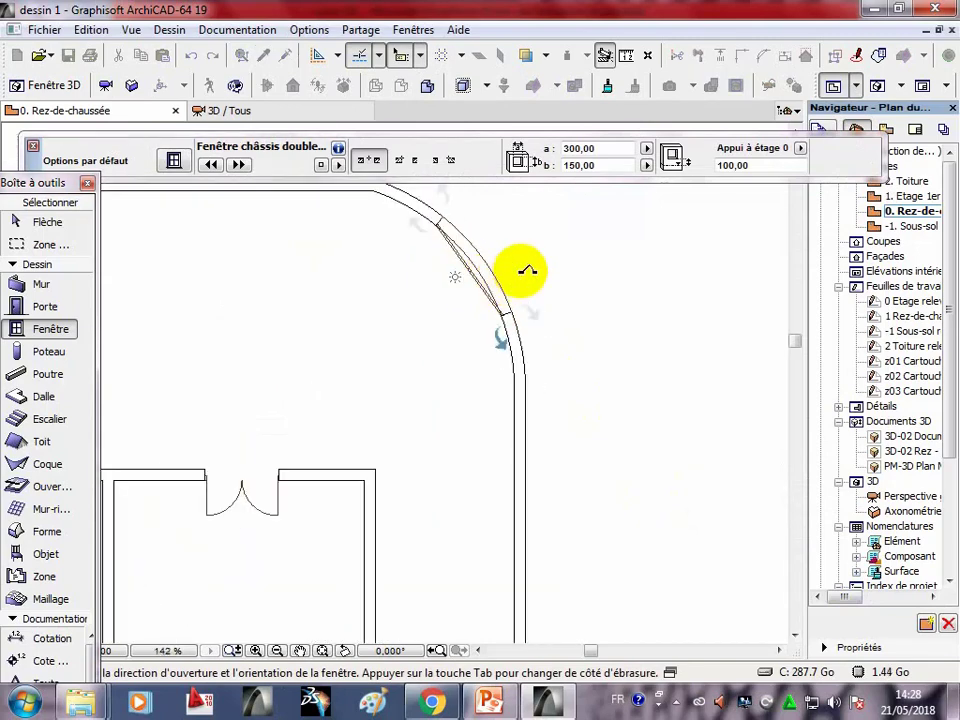
click(525, 268)
scroll(480, 287, down, 4)
middle_drag(471, 288, 389, 271)
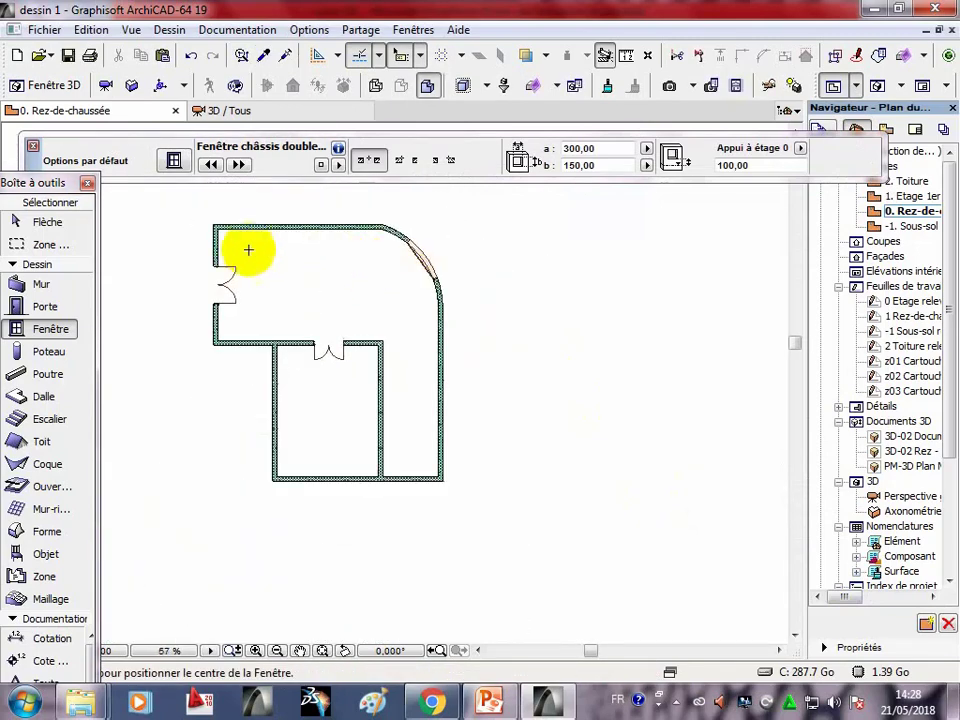
click(232, 115)
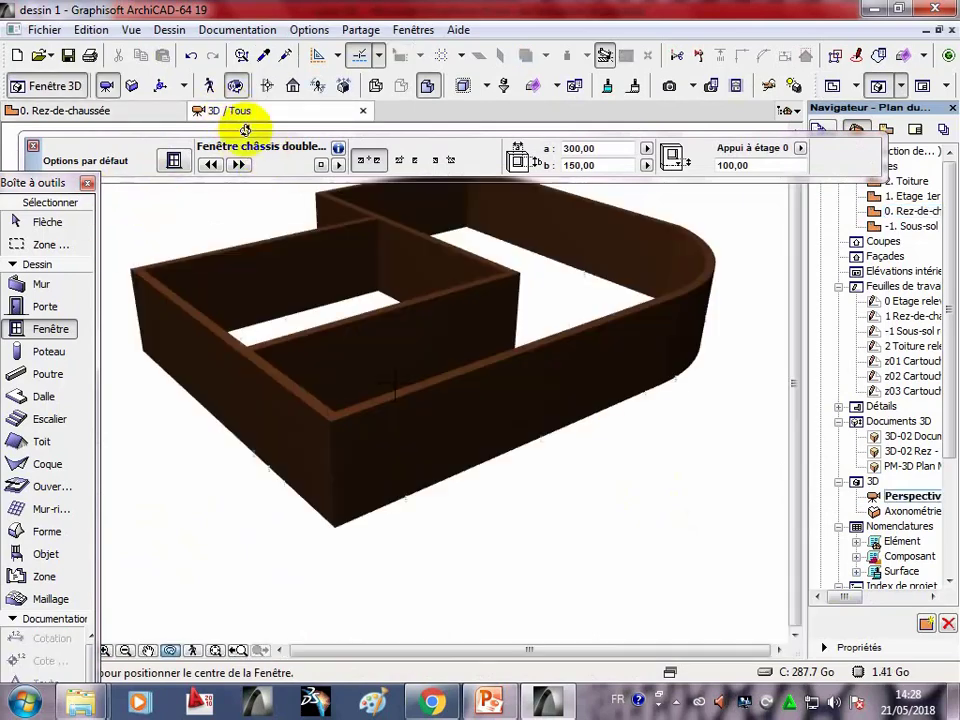
mouse_move(287, 285)
mouse_down()
mouse_move(648, 283)
mouse_move(517, 361)
mouse_move(551, 388)
mouse_up()
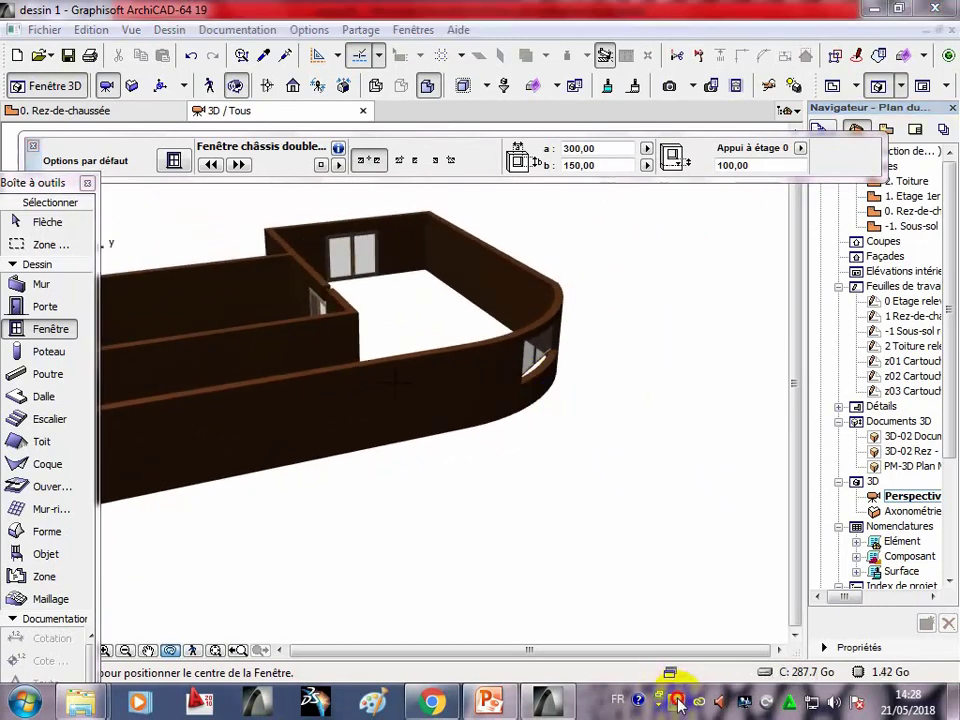
key(F2)
click(485, 700)
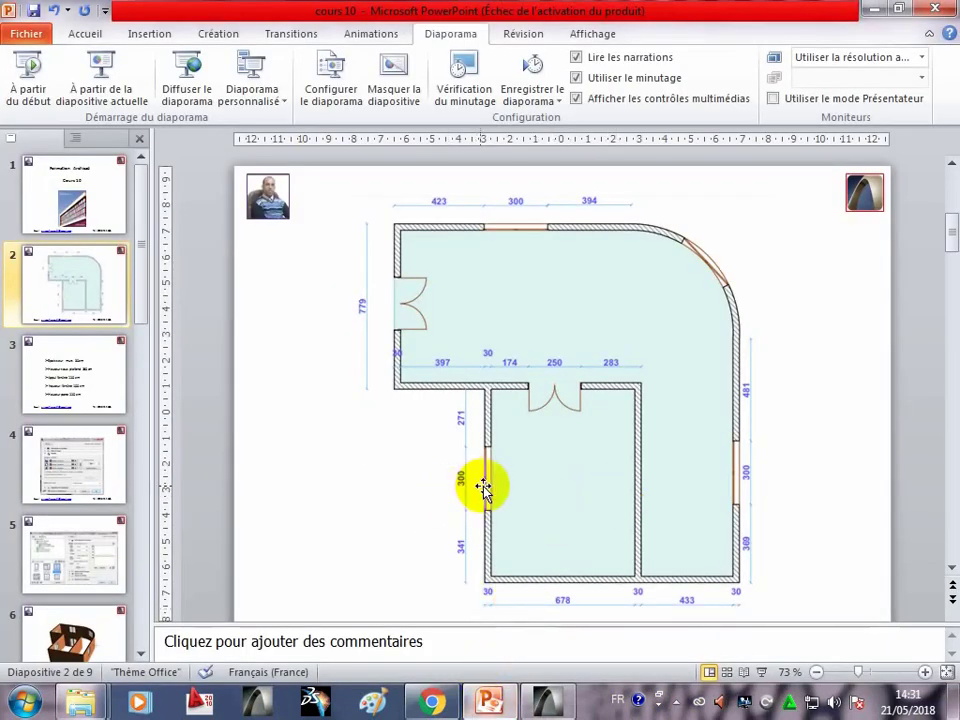
click(489, 700)
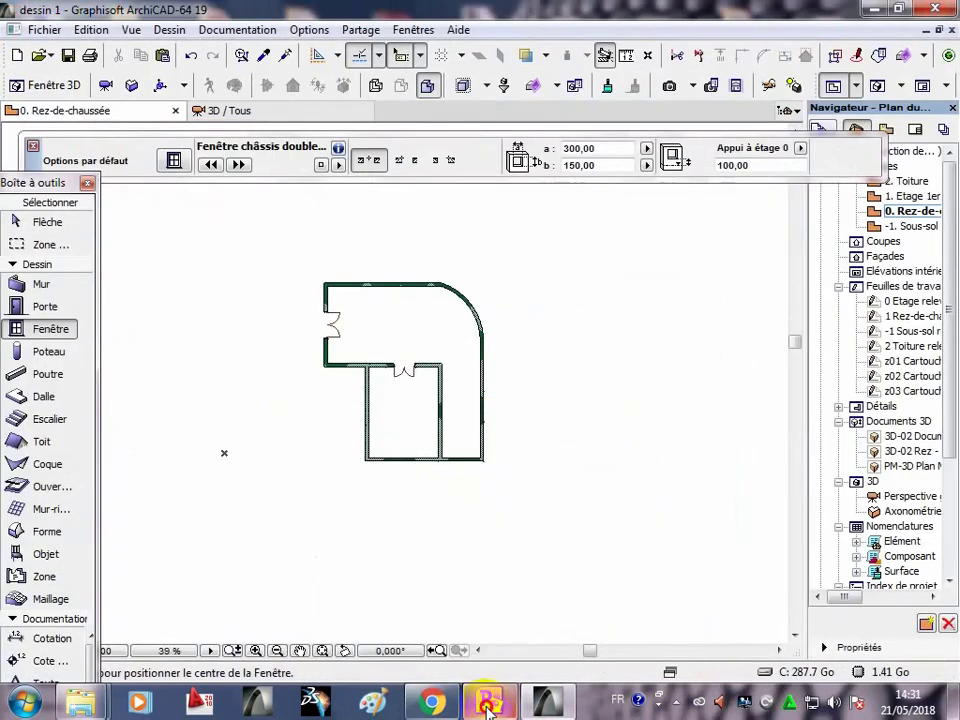
Return to the plan and check the window default: Fenêtre châssis double 19, 300 × 150, sill 100.
click(489, 703)
click(489, 703)
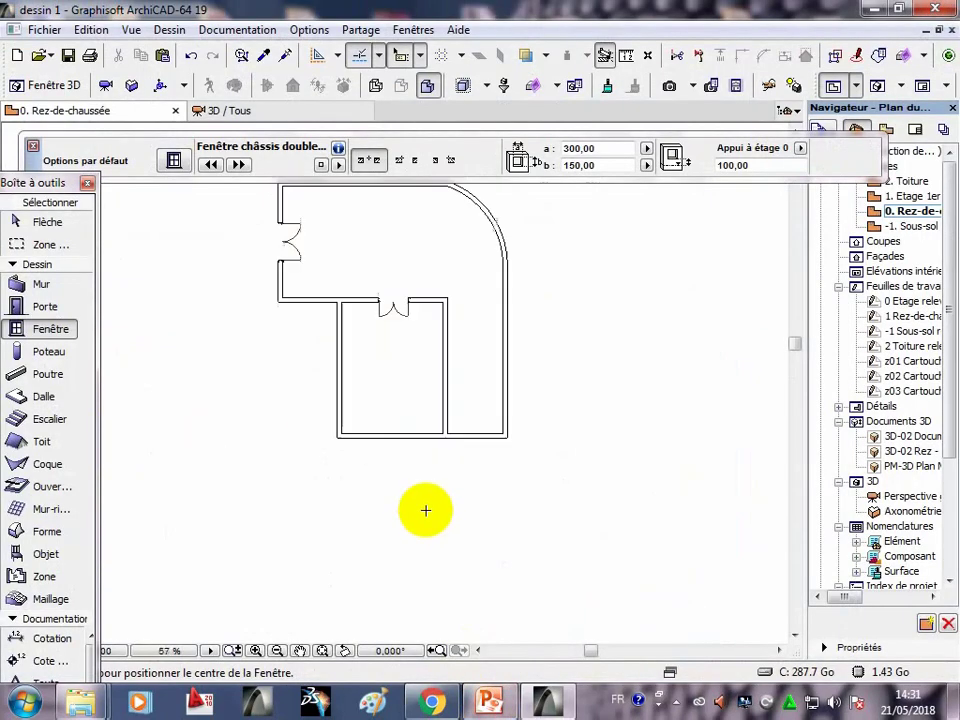
double_click(52, 330)
click(360, 441)
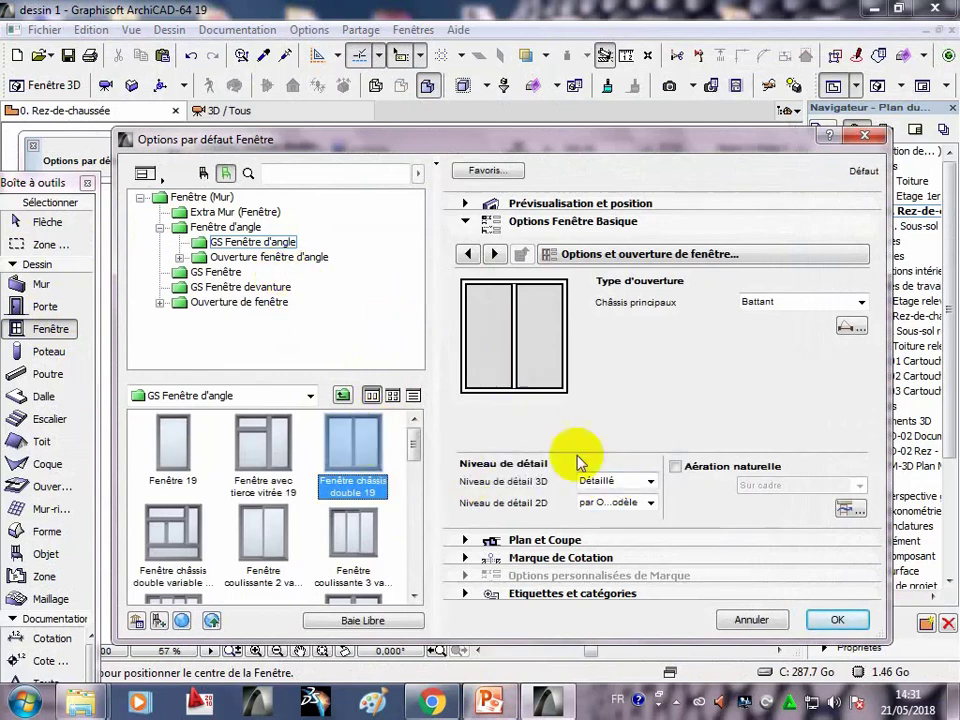
click(468, 203)
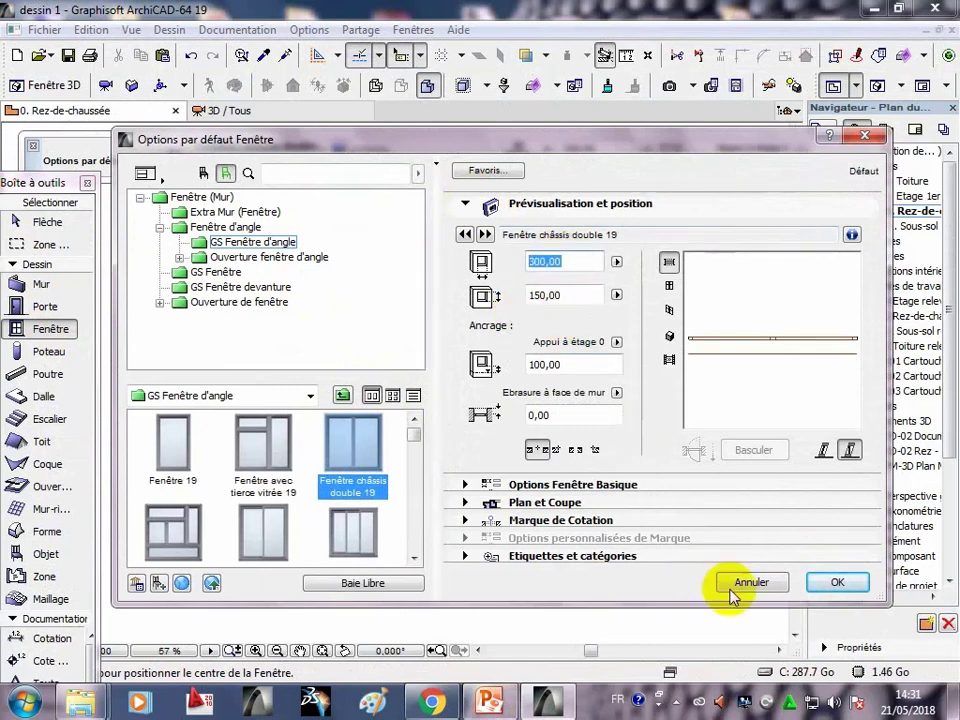
click(830, 583)
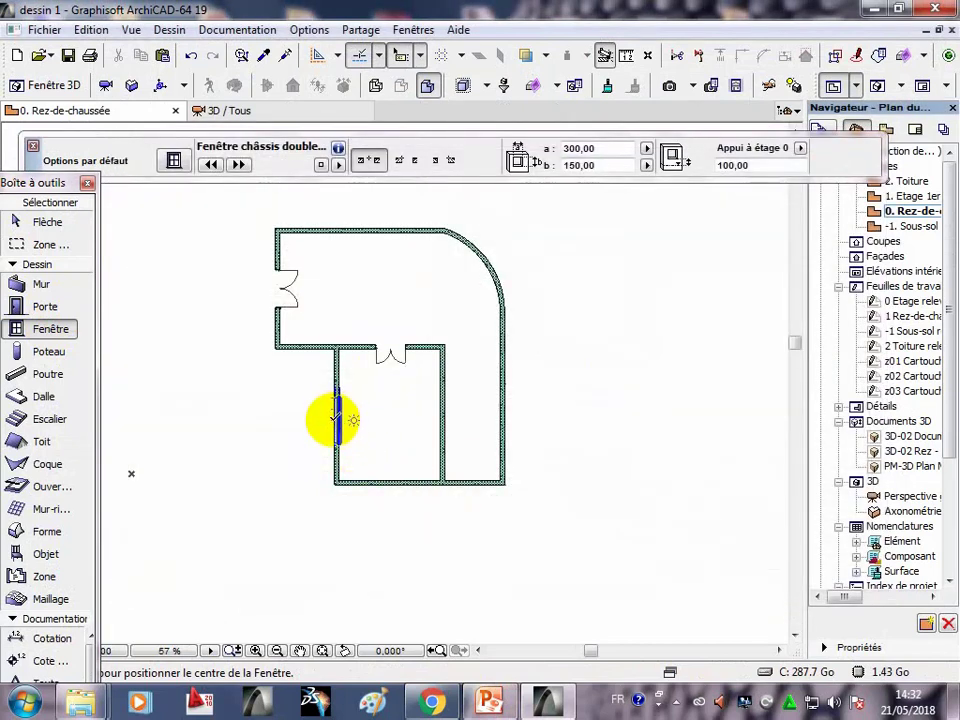
Place a window in the lower room's left wall and set its opening side.
click(337, 418)
click(360, 424)
scroll(343, 428, up, 3)
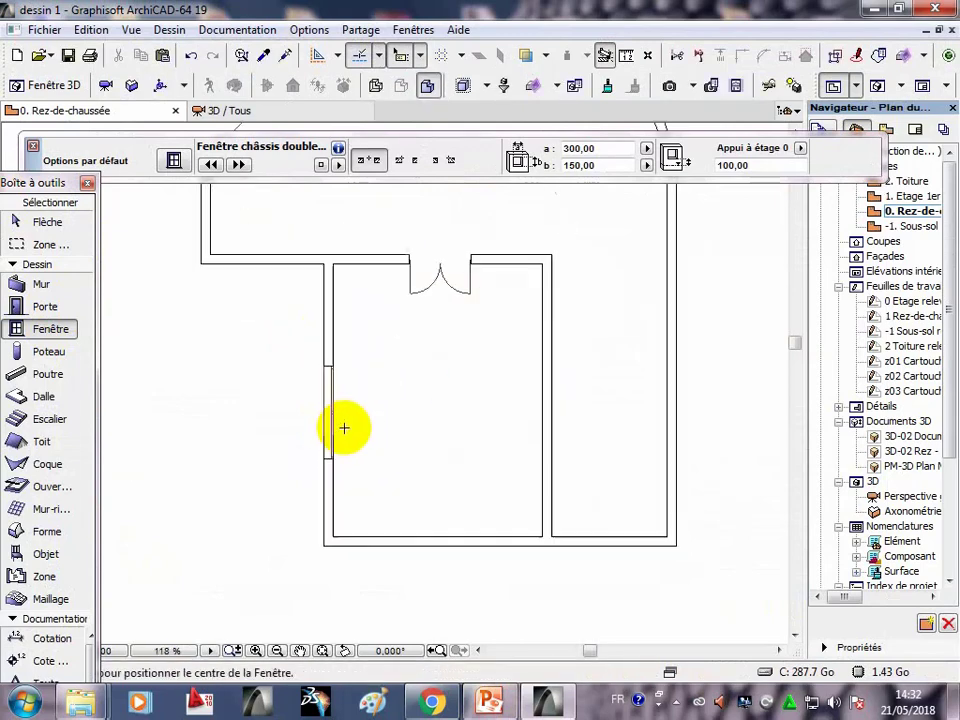
key(Escape)
Delete the three pieces of the lower room's left wall, window included.
click(333, 428)
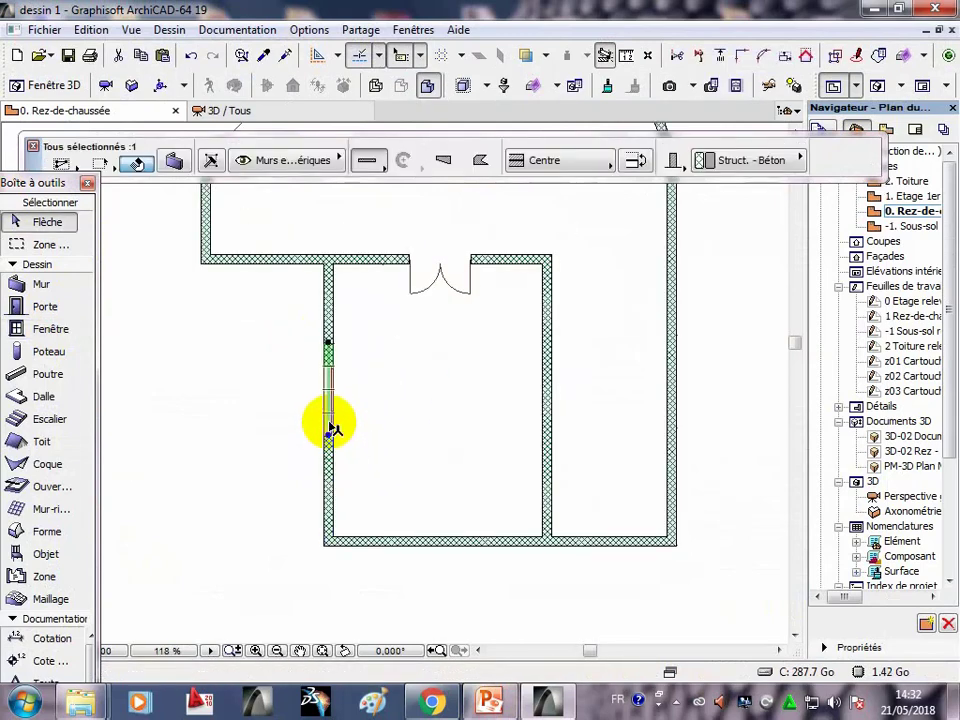
scroll(328, 426, up, 2)
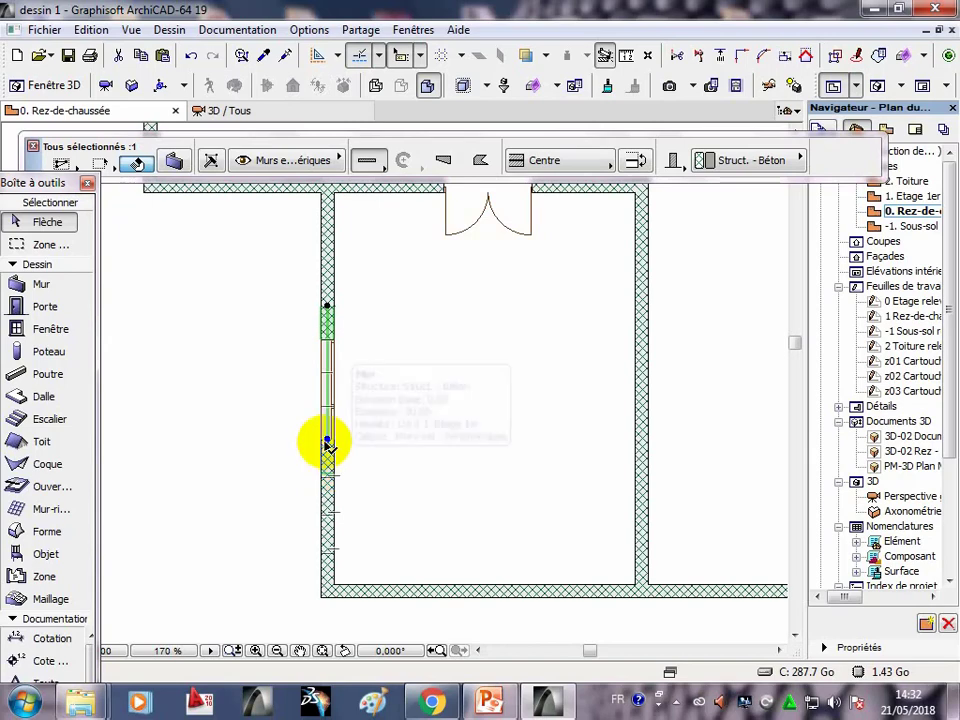
scroll(337, 455, up, 2)
scroll(338, 470, down, 2)
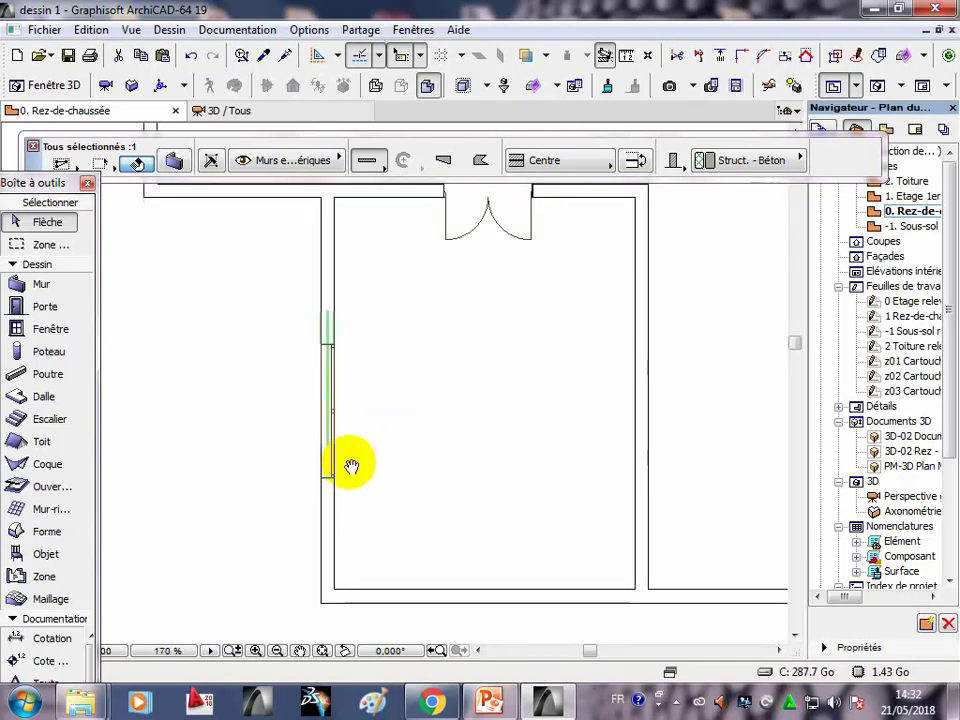
key(Escape)
middle_drag(349, 439, 381, 435)
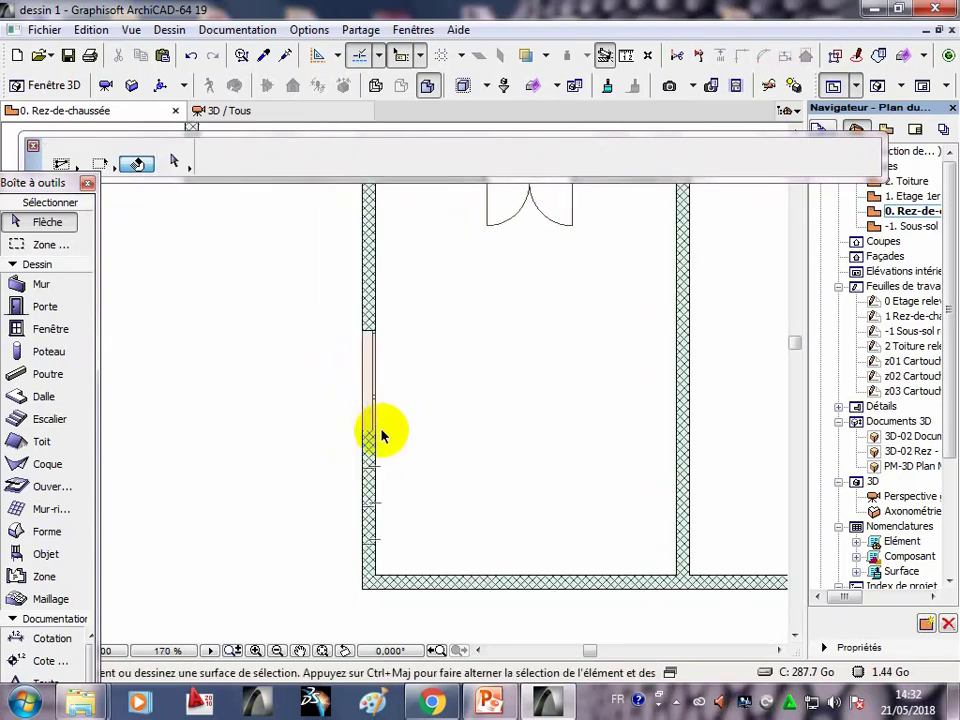
scroll(386, 458, down, 1)
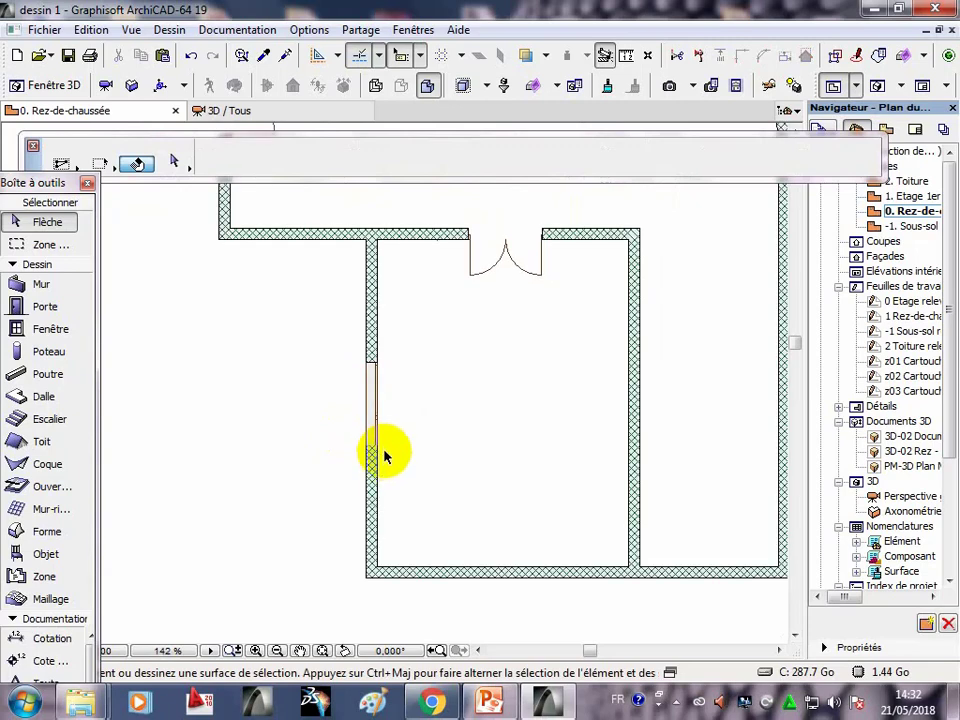
click(372, 390)
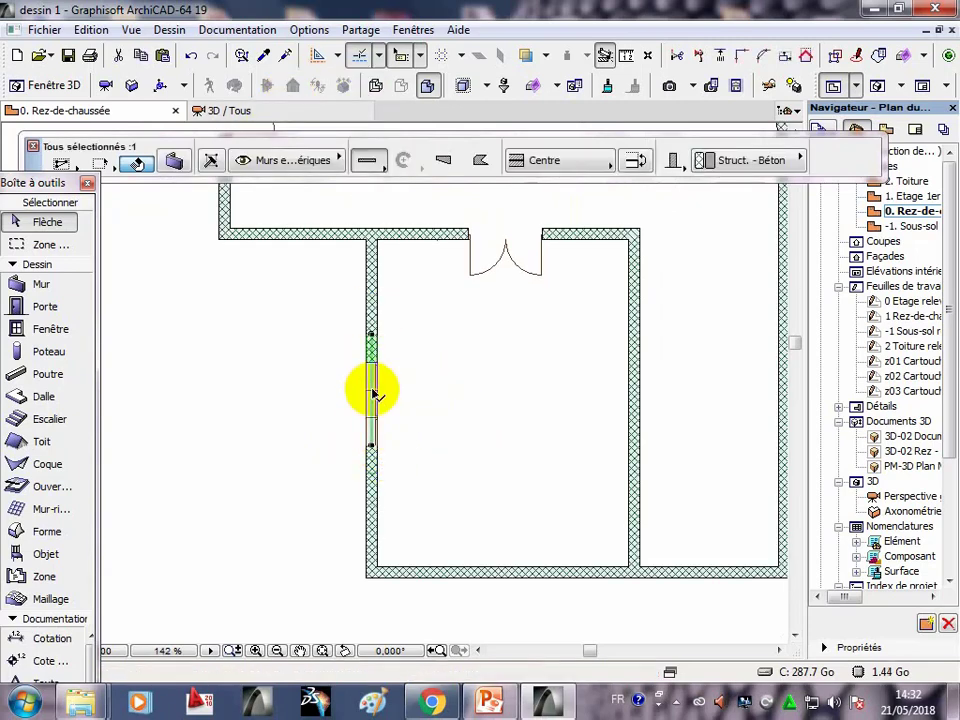
key(Delete)
click(372, 455)
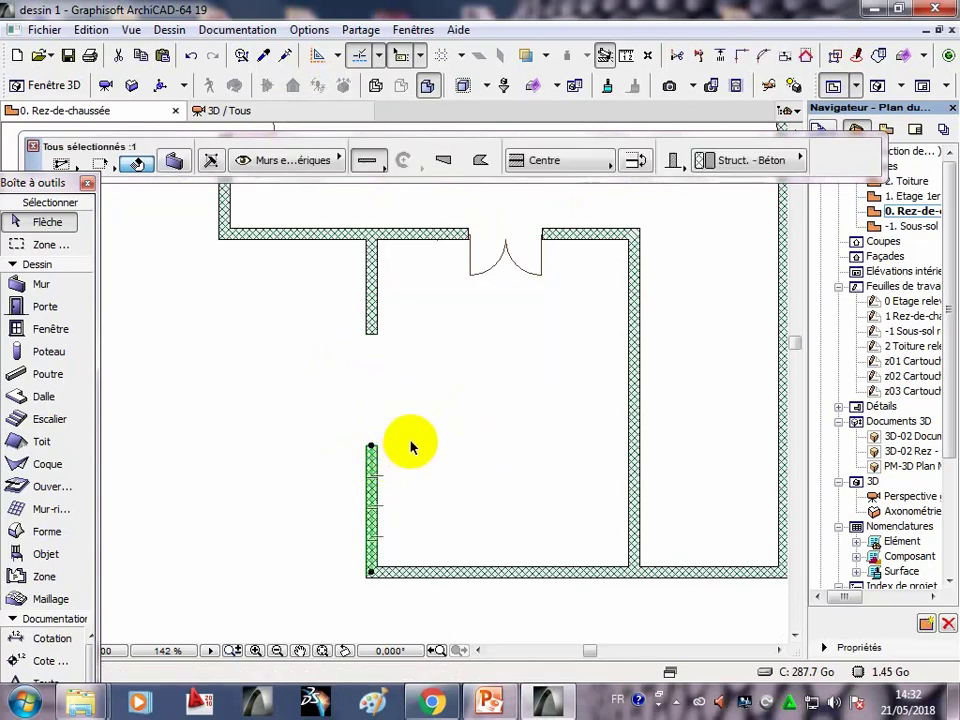
key(Delete)
click(373, 326)
key(Delete)
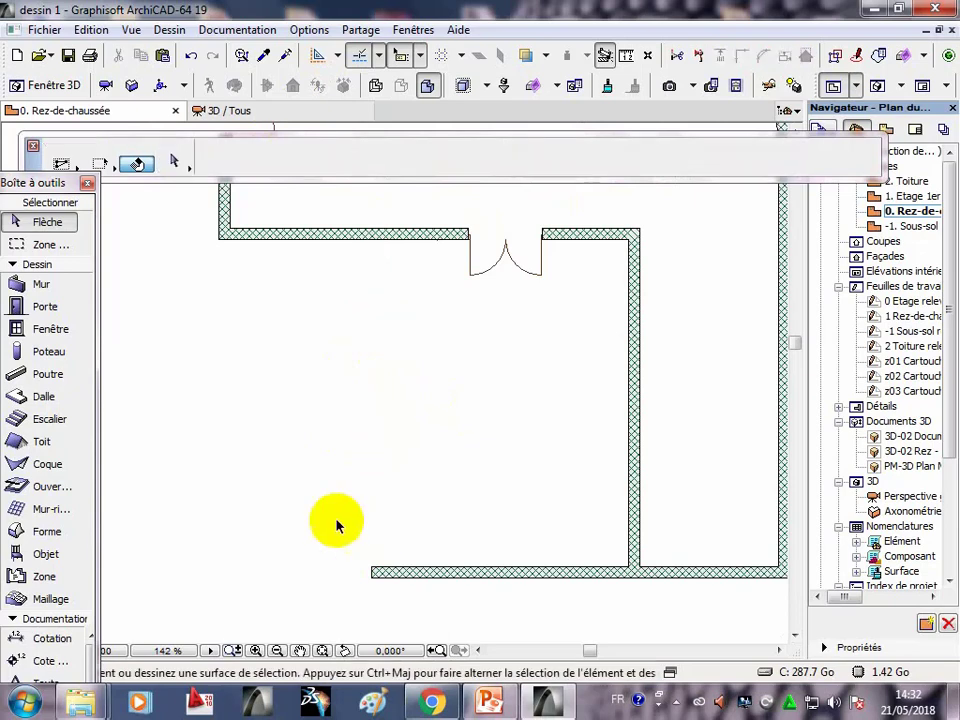
Draw a straight 912-long left wall from the bottom wall's left end up to the wall above.
click(41, 284)
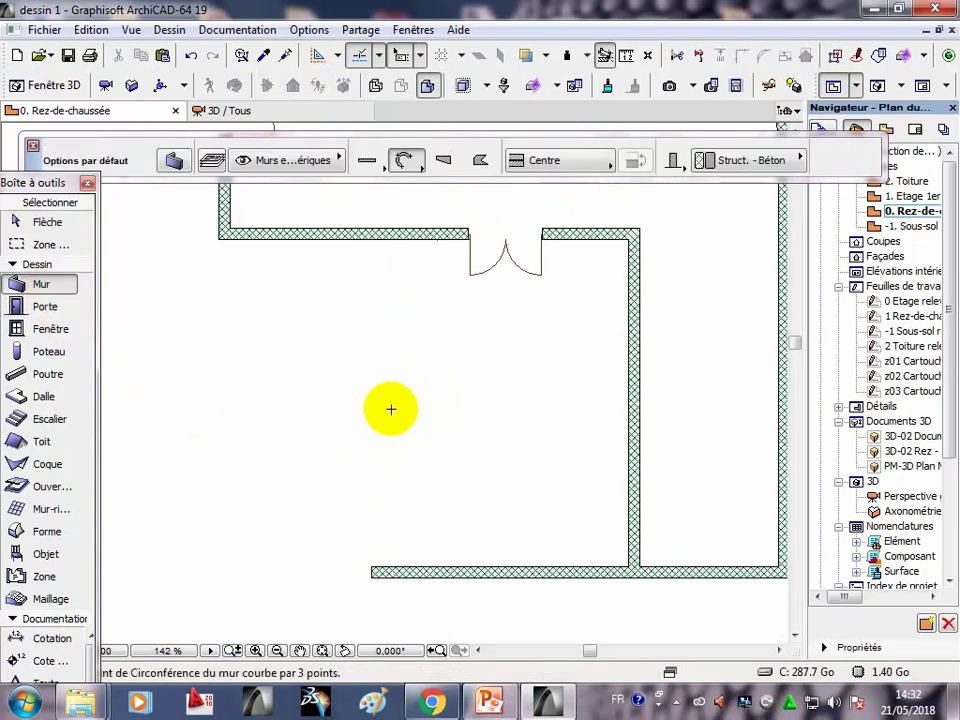
click(370, 170)
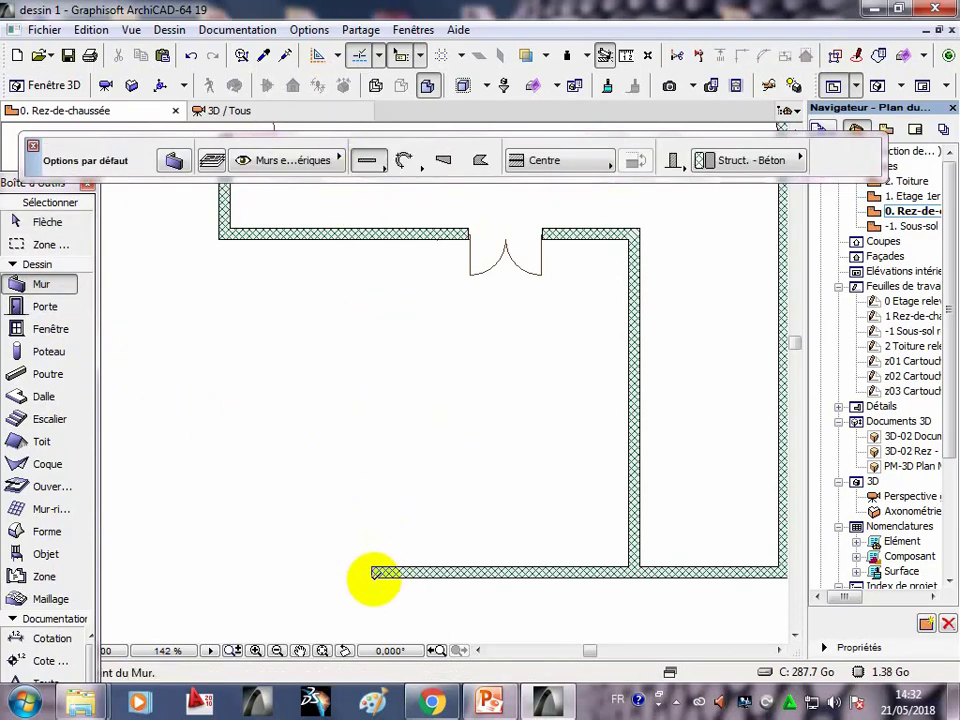
click(371, 572)
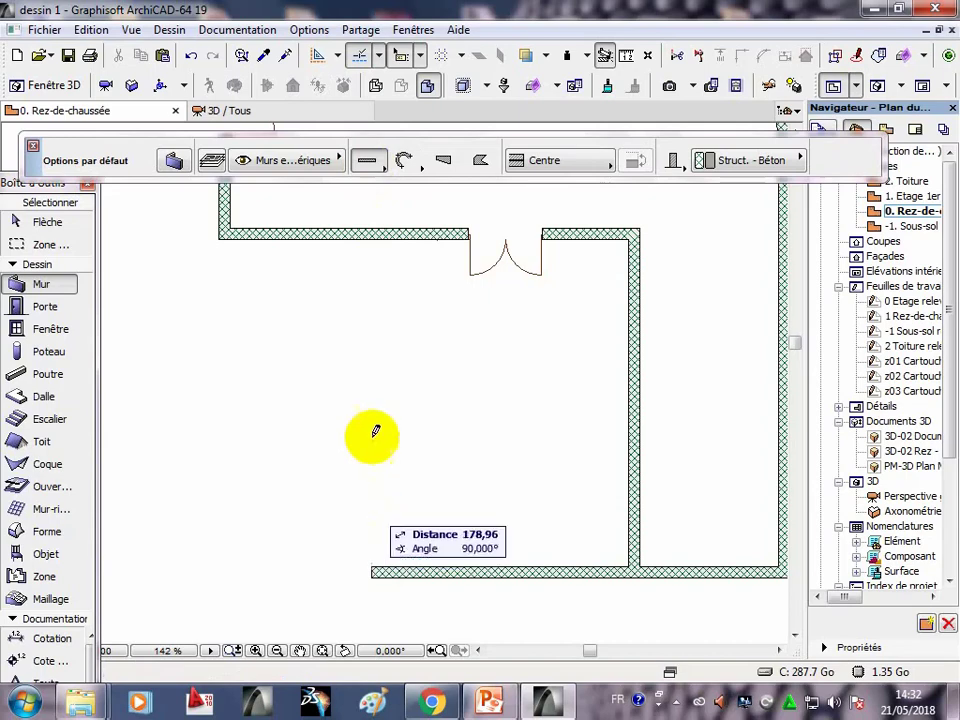
click(373, 208)
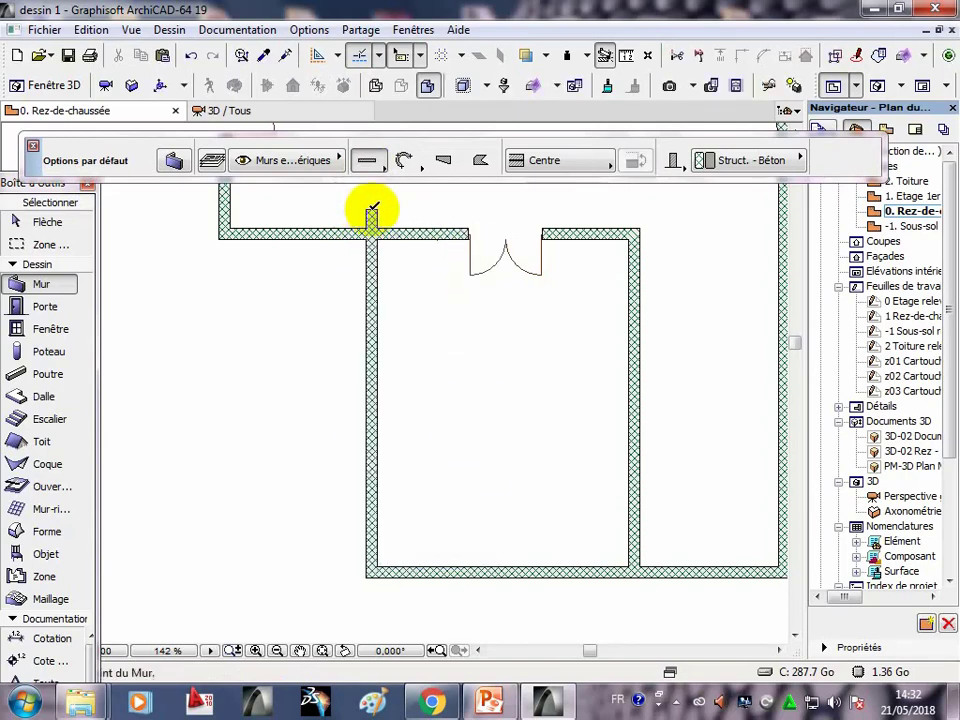
key(Escape)
middle_drag(386, 283, 392, 378)
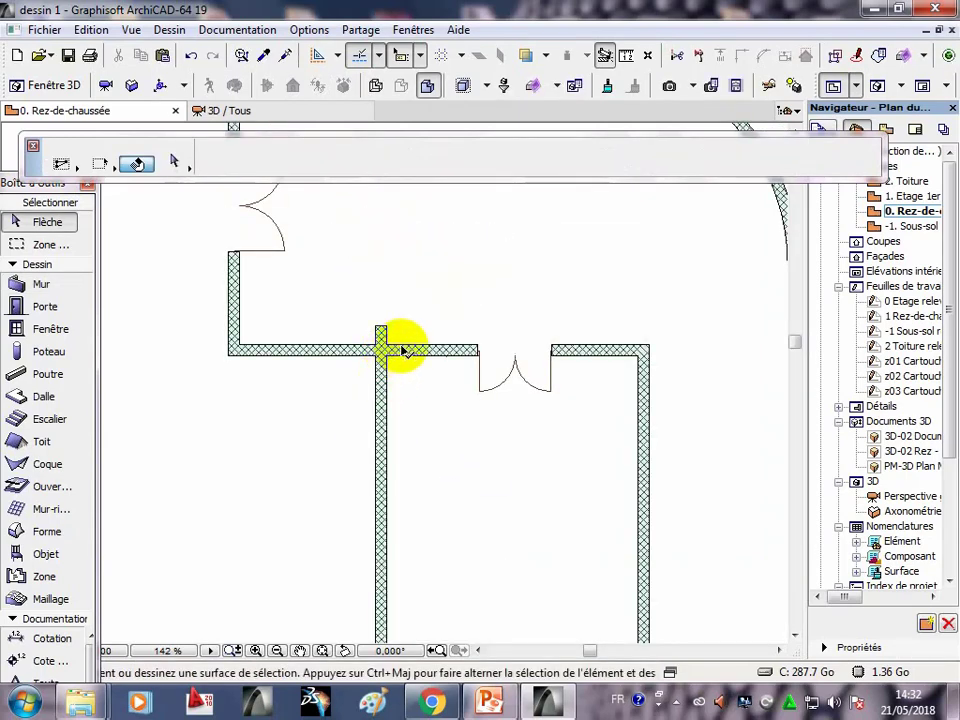
scroll(405, 410, down, 2)
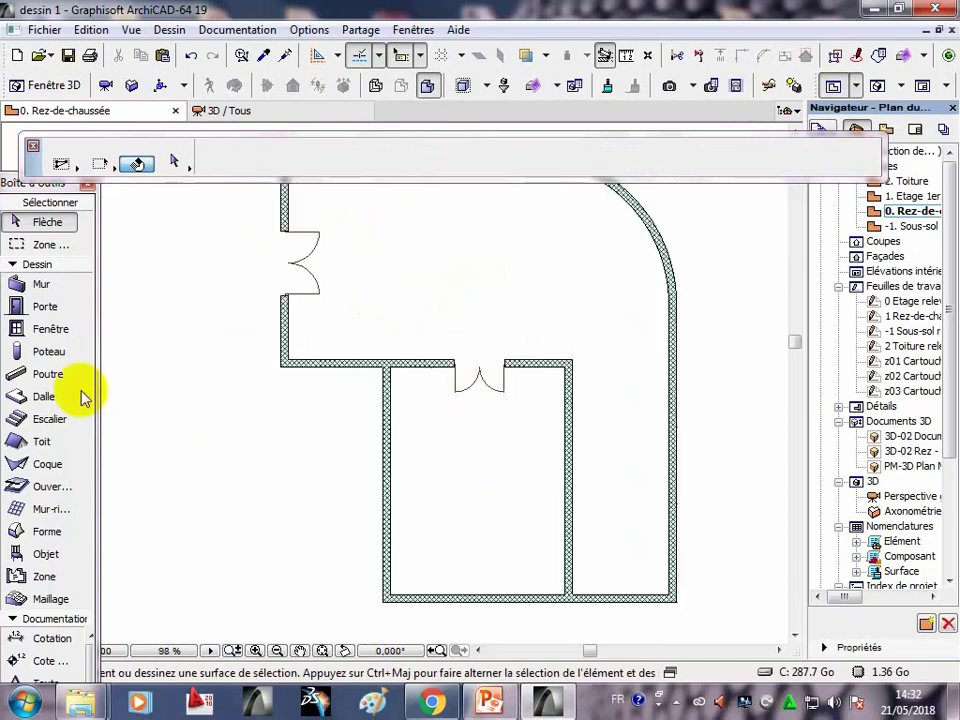
click(46, 334)
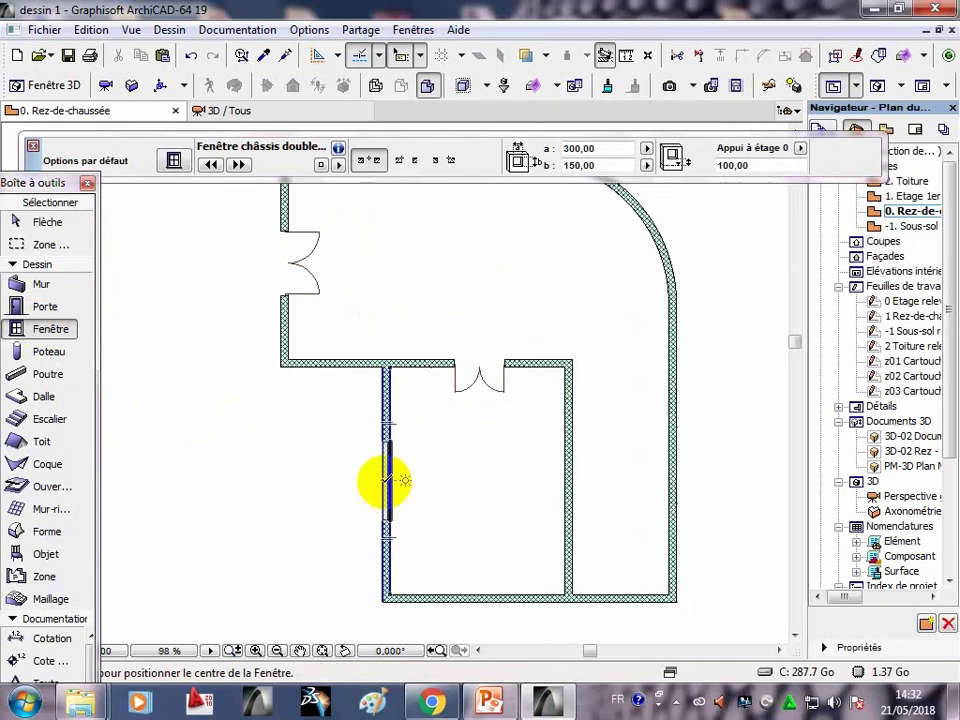
Place a window in the lower room's new left wall and set its opening side.
click(393, 482)
click(438, 486)
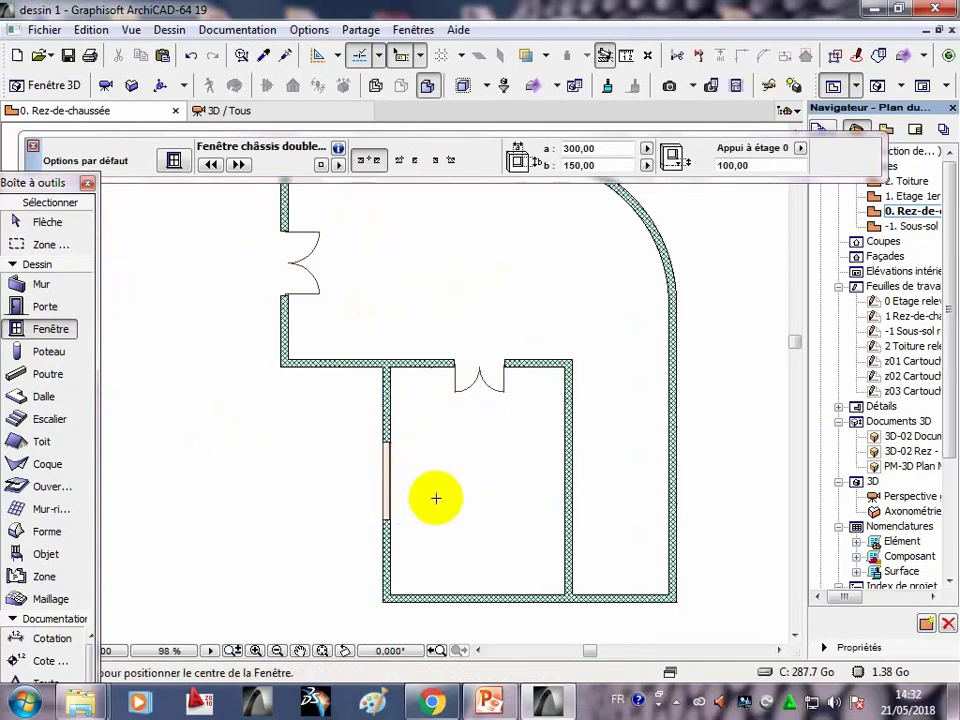
scroll(437, 503, down, 2)
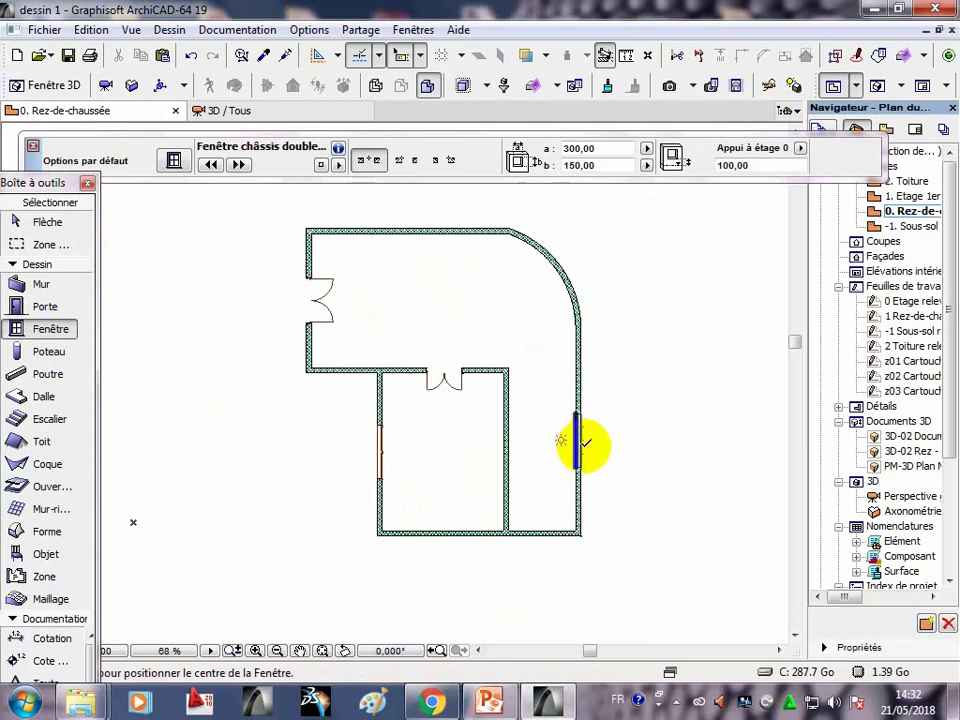
scroll(582, 428, up, 2)
Place a window in the right wall with its opening side set.
click(574, 456)
scroll(574, 456, down, 2)
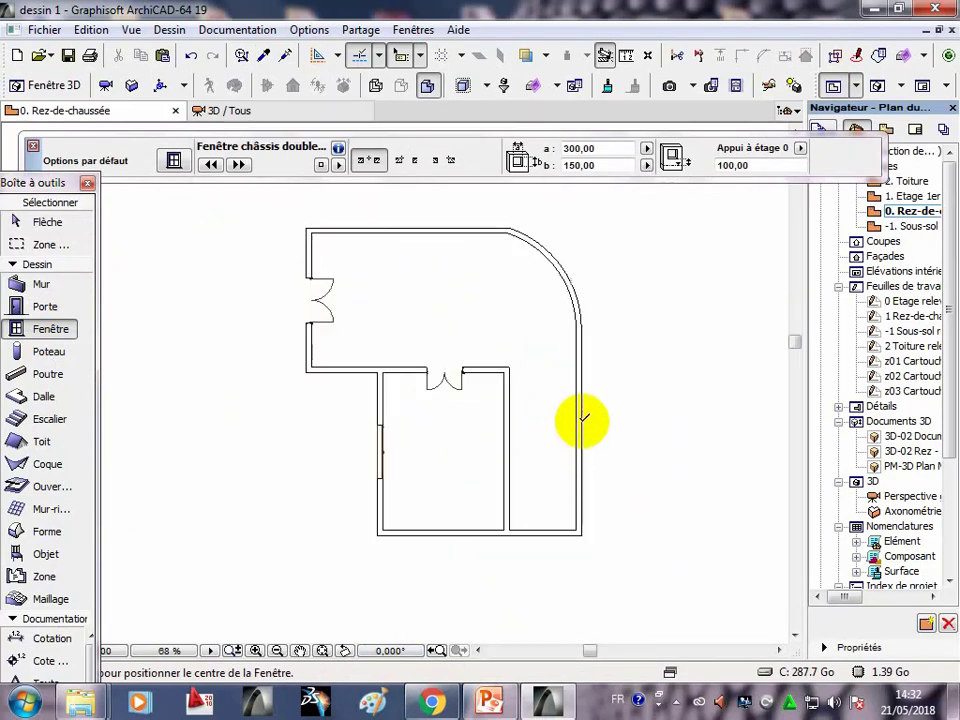
click(578, 418)
key(Escape)
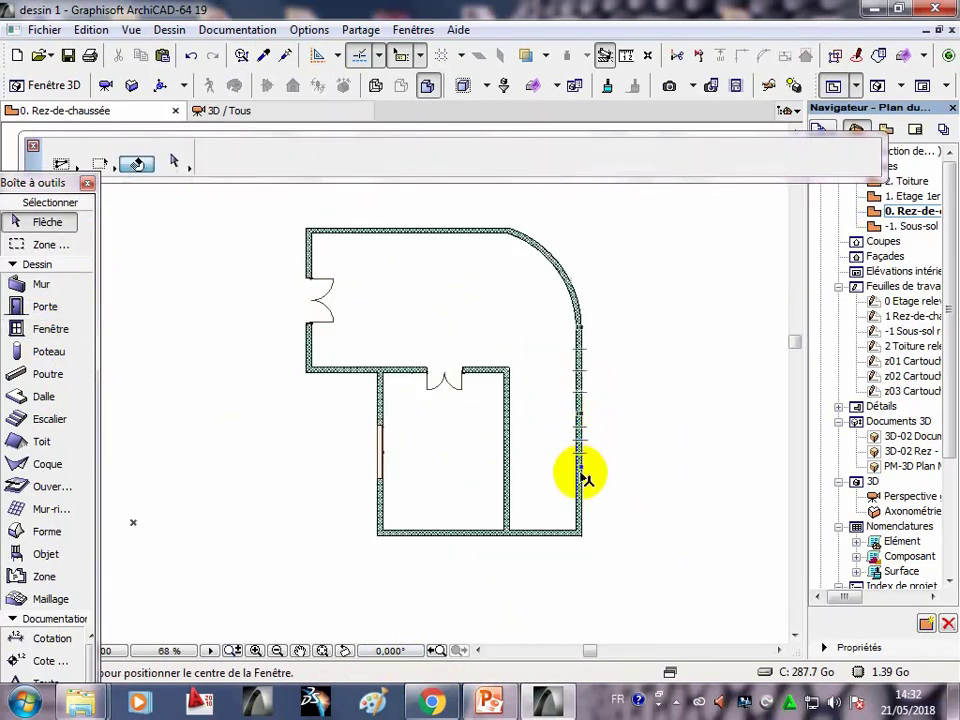
Delete the two lower parts of the right wall.
click(580, 482)
key(Delete)
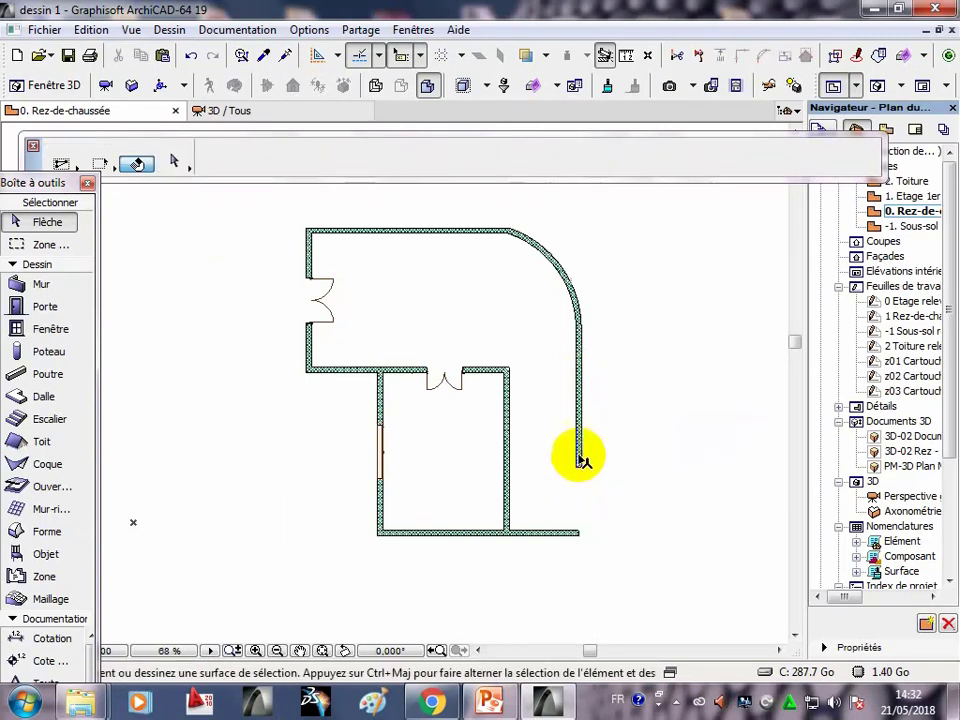
click(582, 410)
key(Delete)
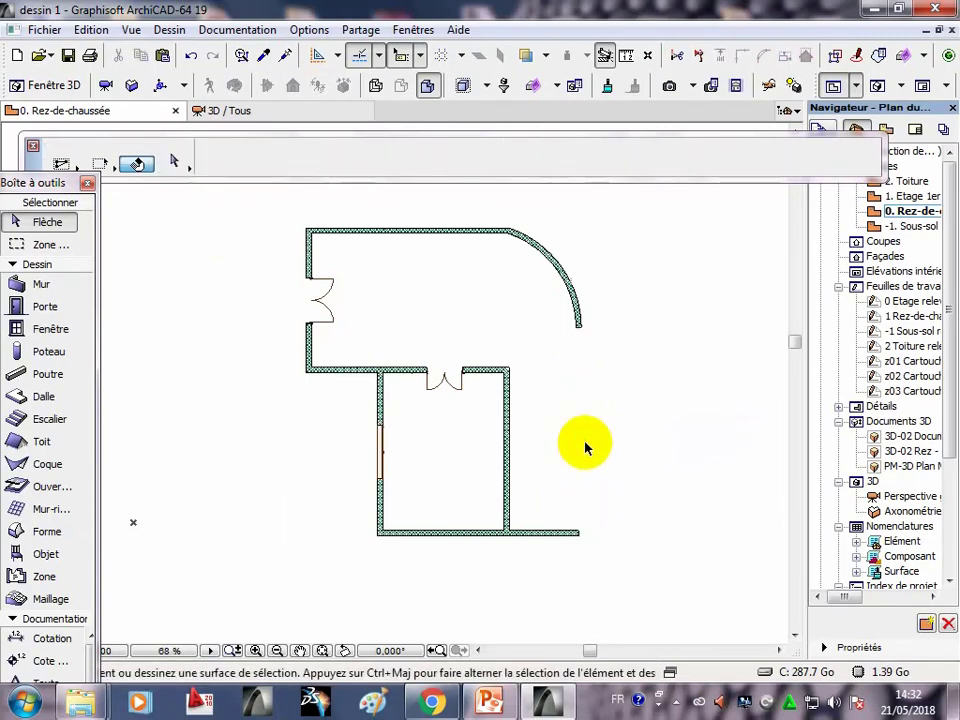
Redraw the right wall as one straight wall up to the curved wall's end, then compare with the PowerPoint plan.
click(40, 284)
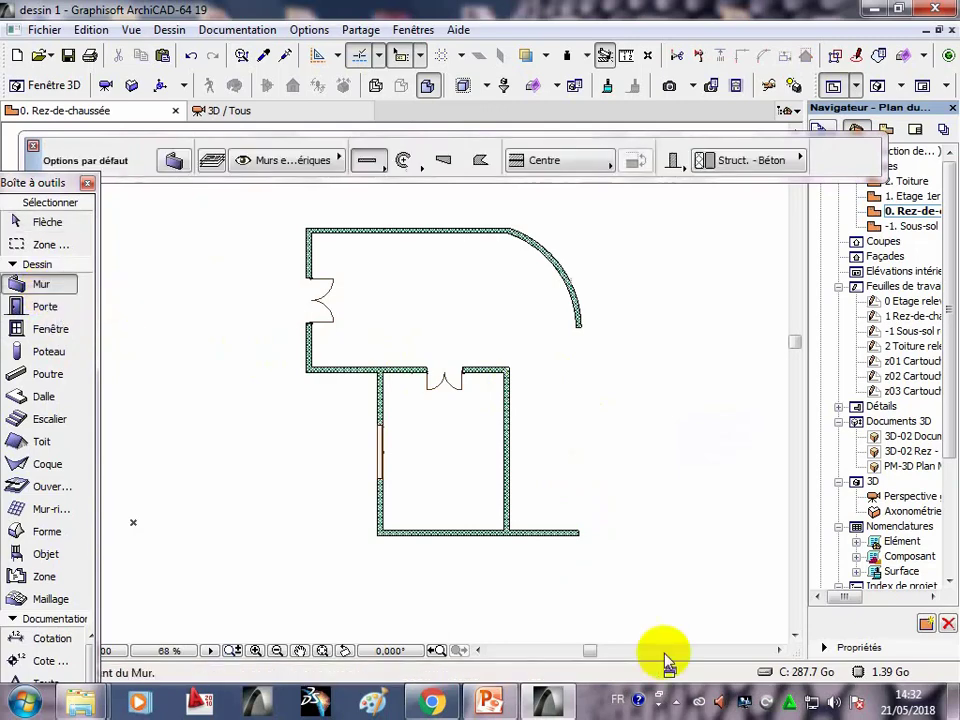
scroll(572, 532, up, 3)
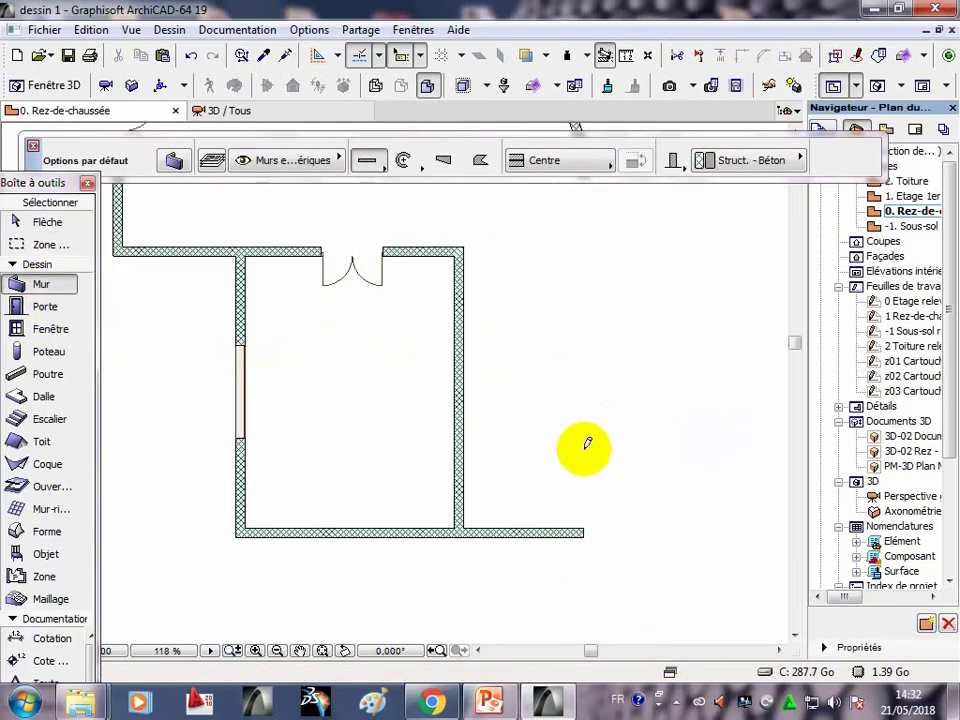
middle_drag(585, 446, 592, 595)
click(588, 318)
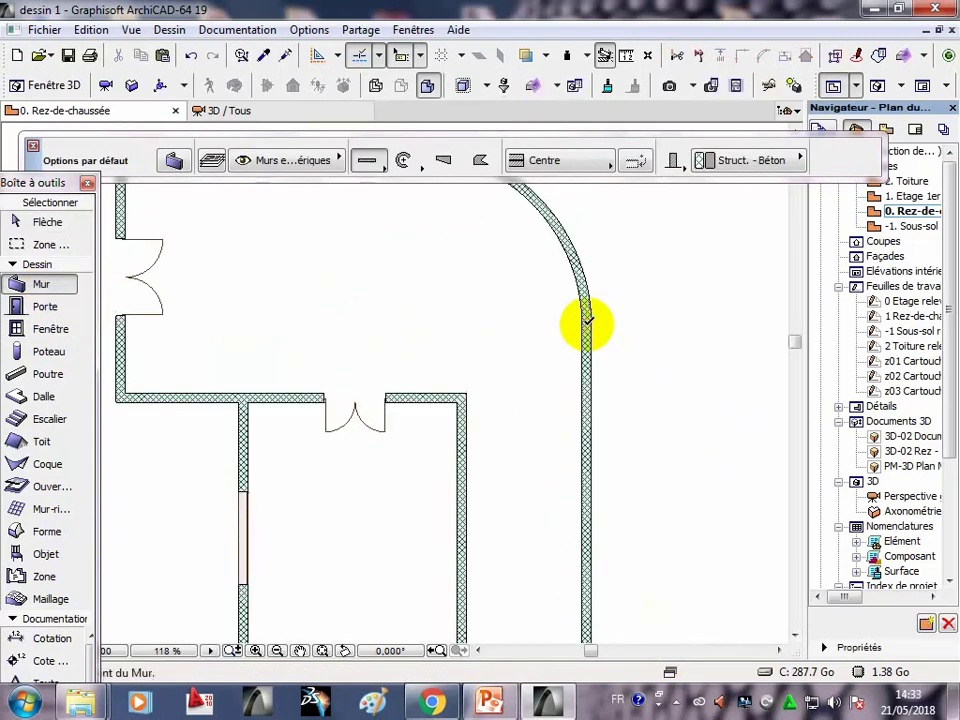
key(Escape)
scroll(634, 563, down, 2)
scroll(634, 563, down, 1)
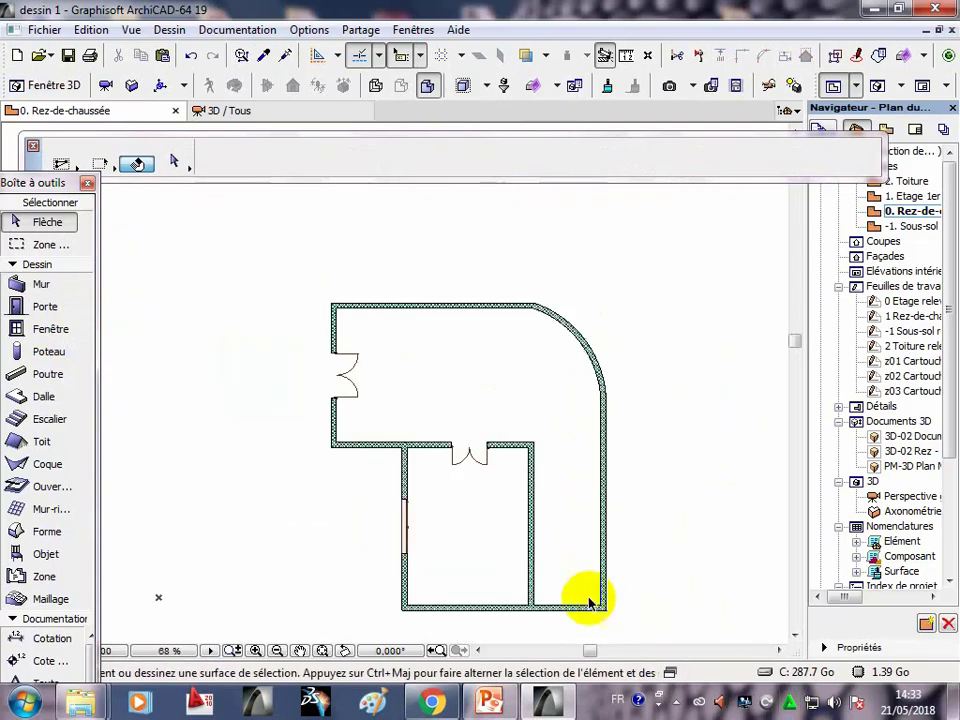
click(507, 709)
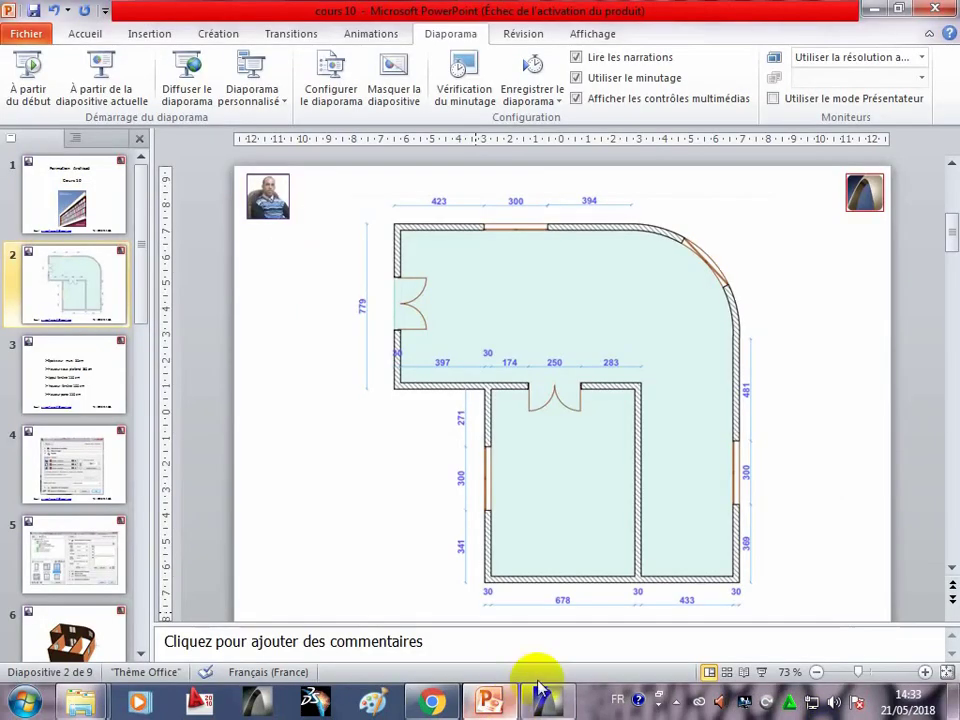
click(557, 710)
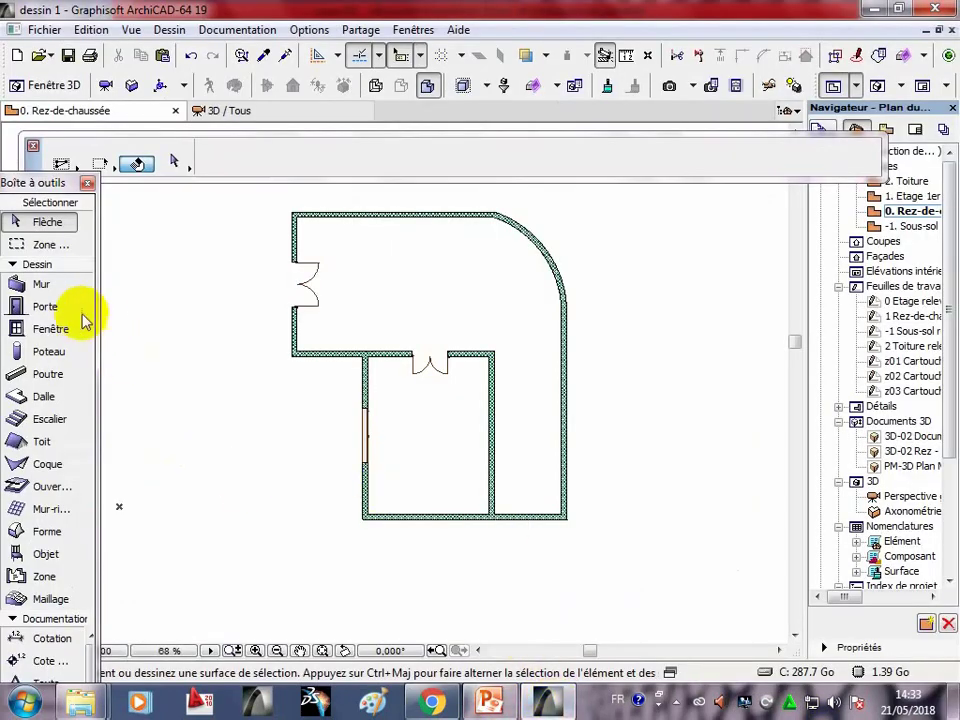
Place a 300 × 150 Fenêtre châssis double 19 window in the right wall, then view the house in 3D.
click(45, 329)
key(ctrl+t)
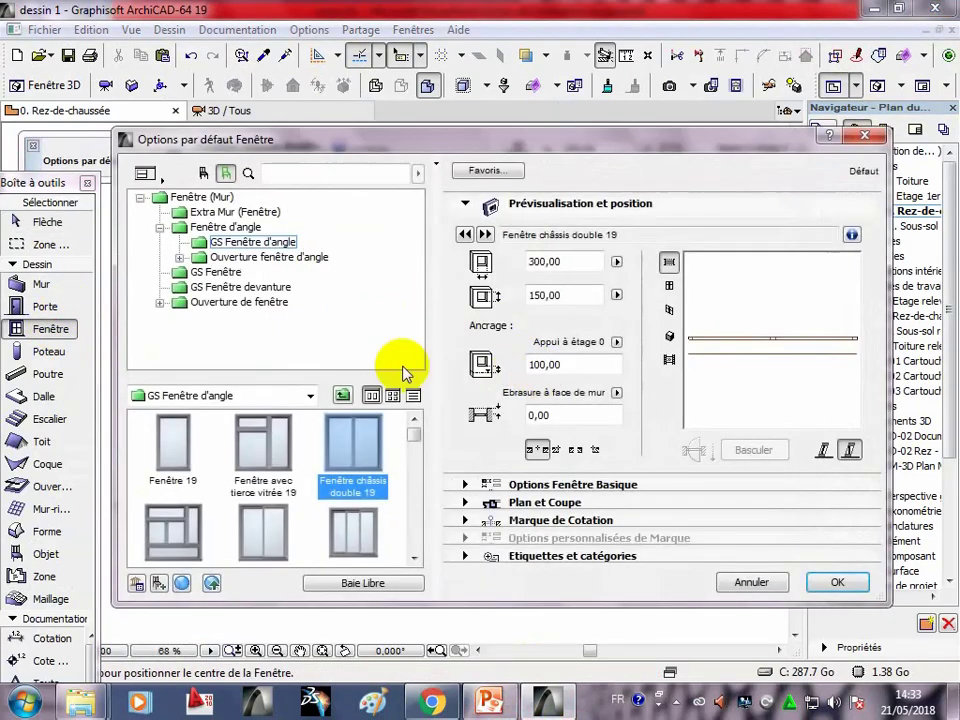
click(842, 580)
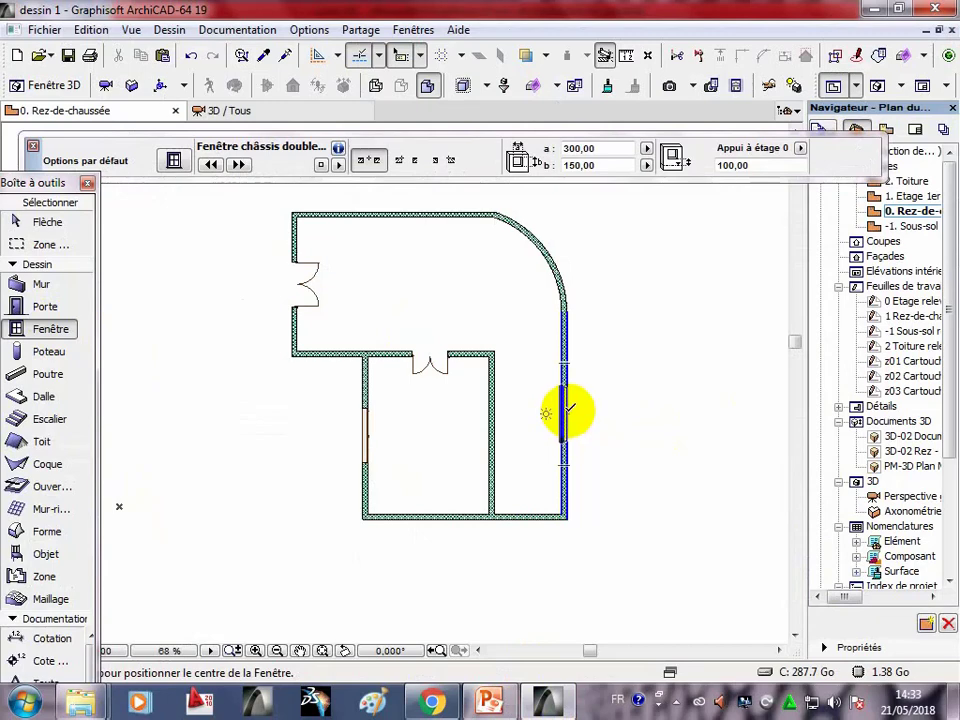
click(567, 408)
click(592, 409)
scroll(595, 418, down, 2)
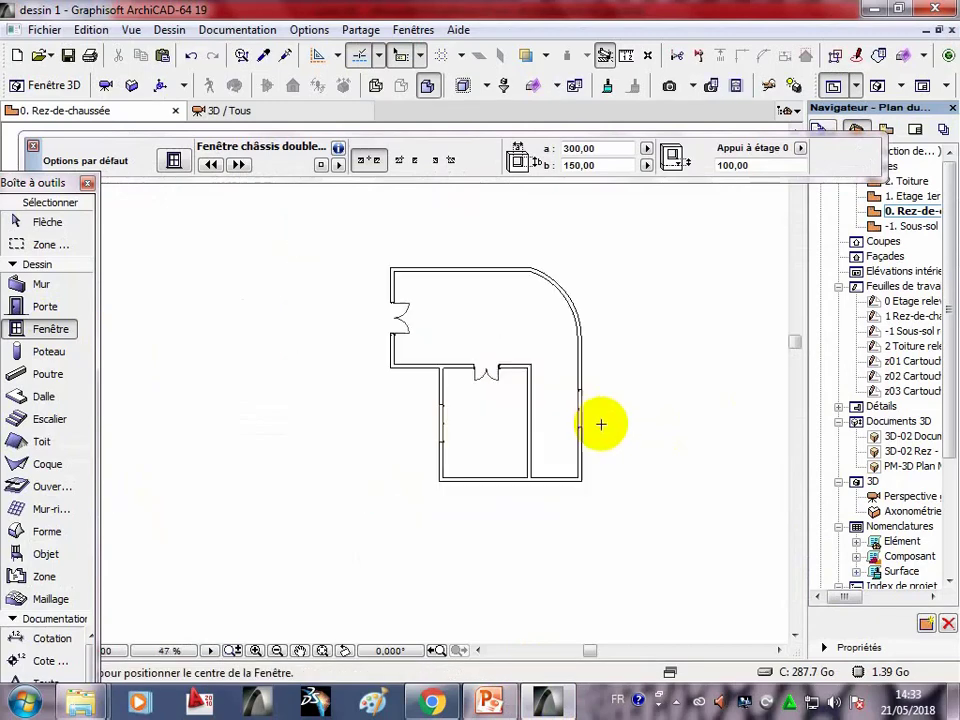
click(228, 111)
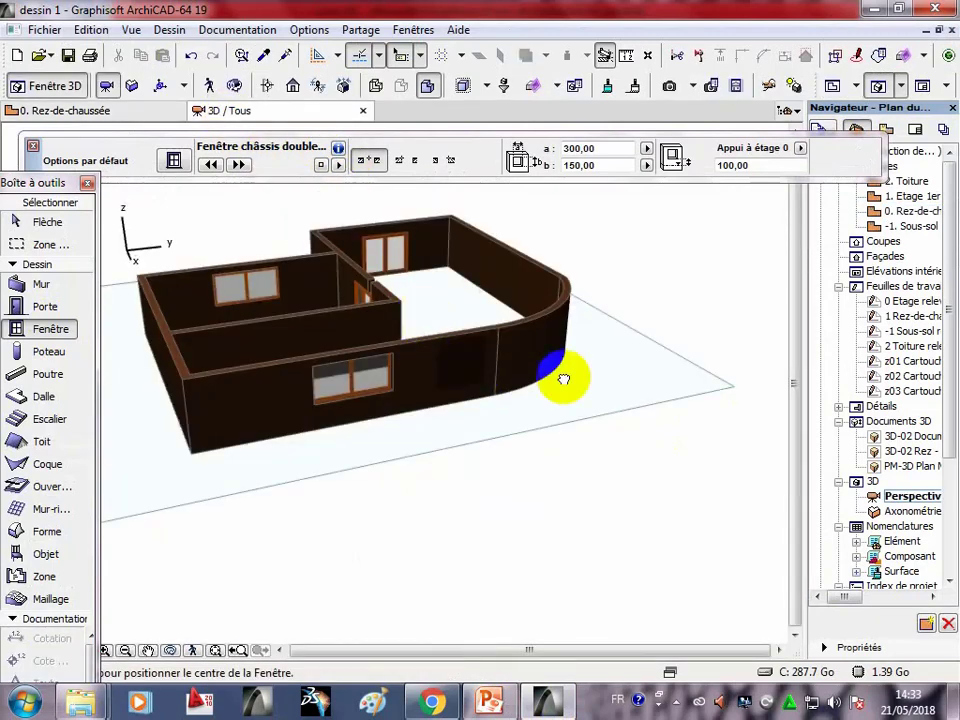
Orbit the 3D model to view the middle interior wall.
mouse_move(561, 379)
shift+middle_down()
mouse_move(632, 386)
mouse_move(470, 348)
shift+middle_up()
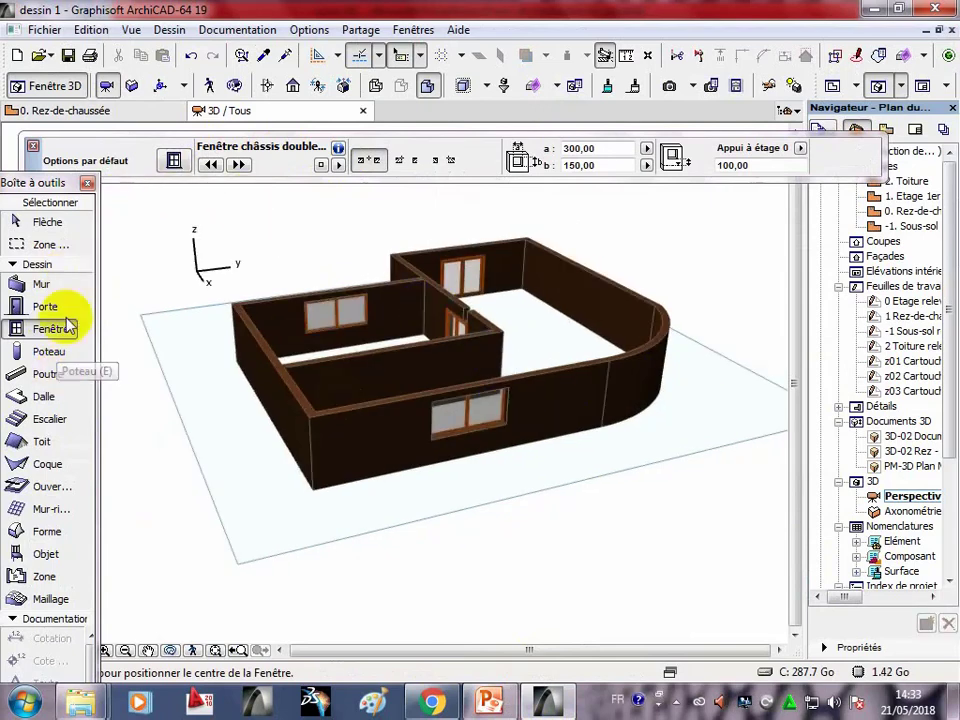
click(173, 655)
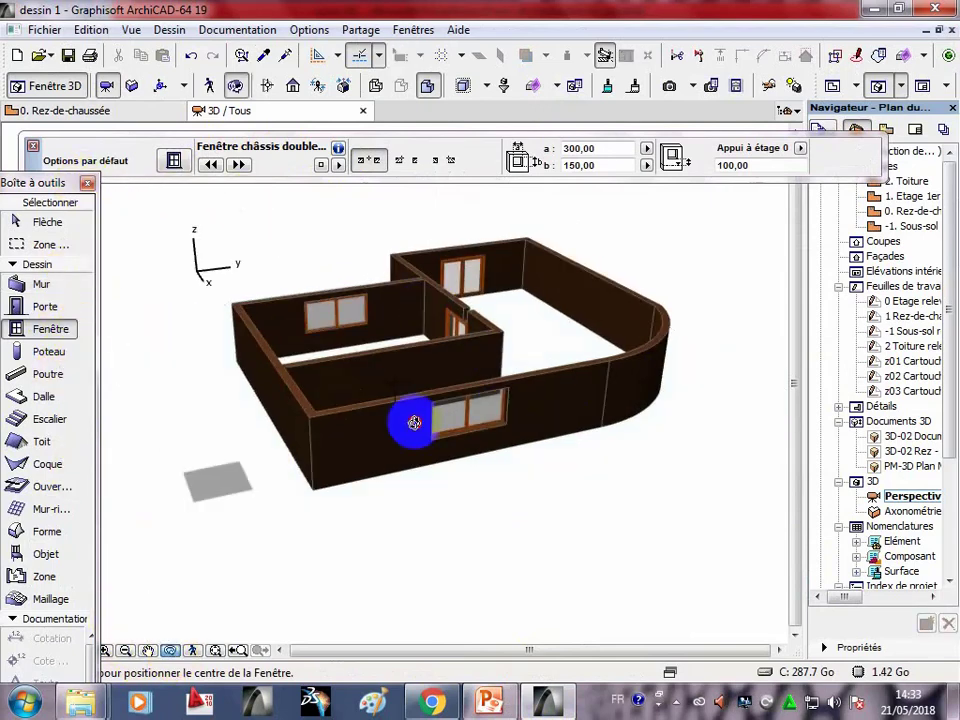
mouse_move(407, 418)
mouse_down()
mouse_move(471, 528)
mouse_move(489, 504)
mouse_move(392, 476)
mouse_move(326, 418)
mouse_move(278, 303)
mouse_move(456, 302)
mouse_move(489, 253)
mouse_move(407, 283)
mouse_move(341, 343)
mouse_move(396, 386)
mouse_move(386, 392)
mouse_move(411, 356)
mouse_move(400, 332)
mouse_up()
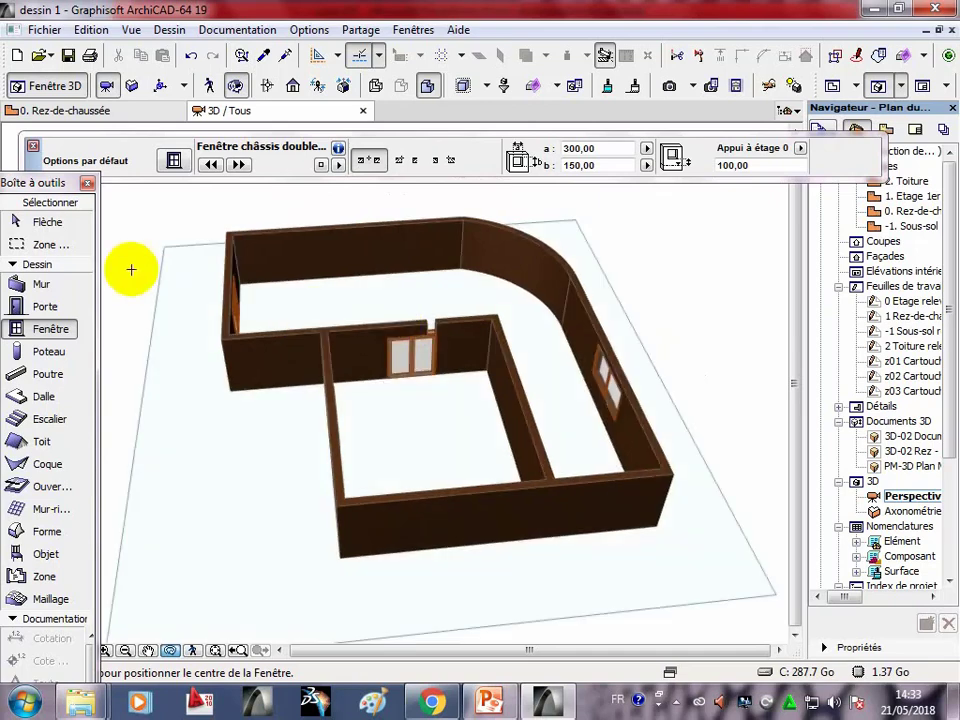
click(47, 222)
Delete the inner door and both pieces of the middle interior wall.
click(375, 343)
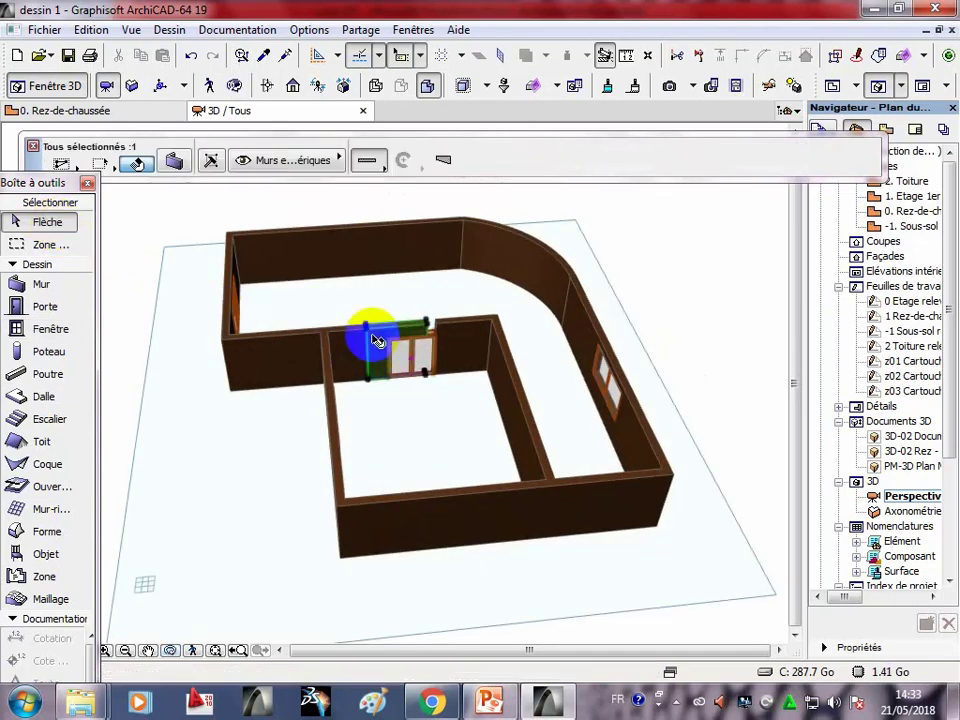
key(Delete)
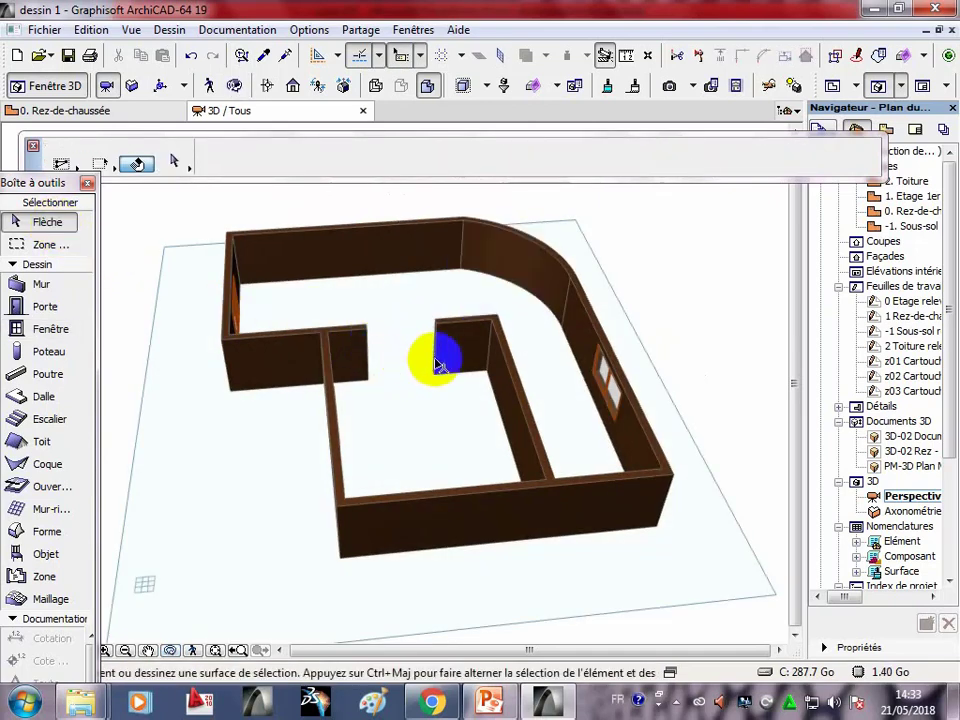
click(437, 362)
key(Delete)
click(367, 355)
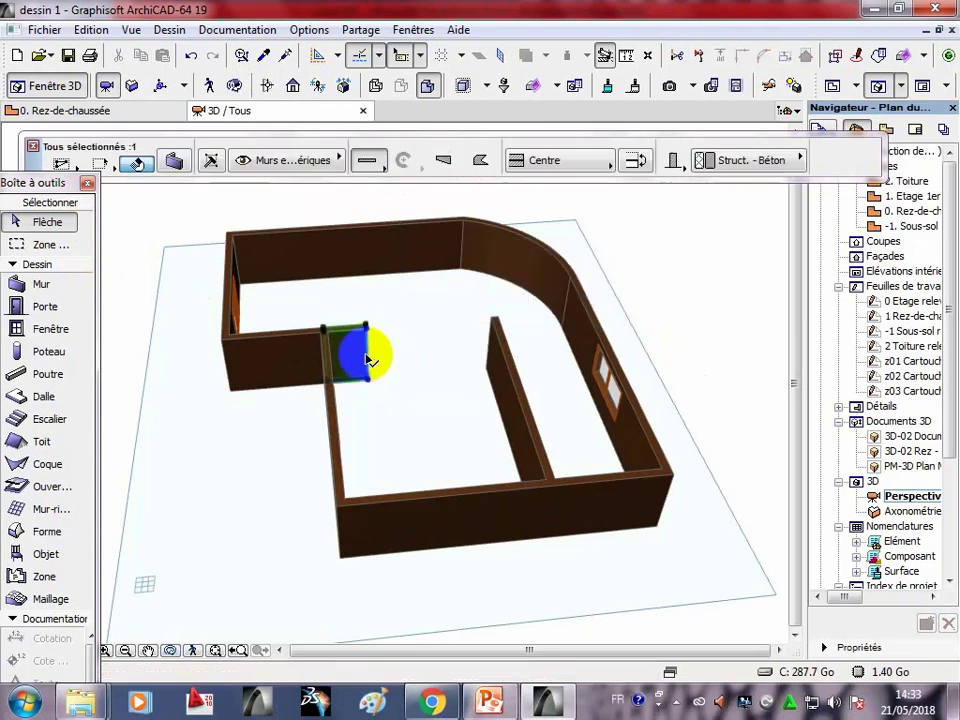
key(Delete)
On the ground-floor plan, draw a horizontal interior wall from the partition's top to the left wall.
click(69, 111)
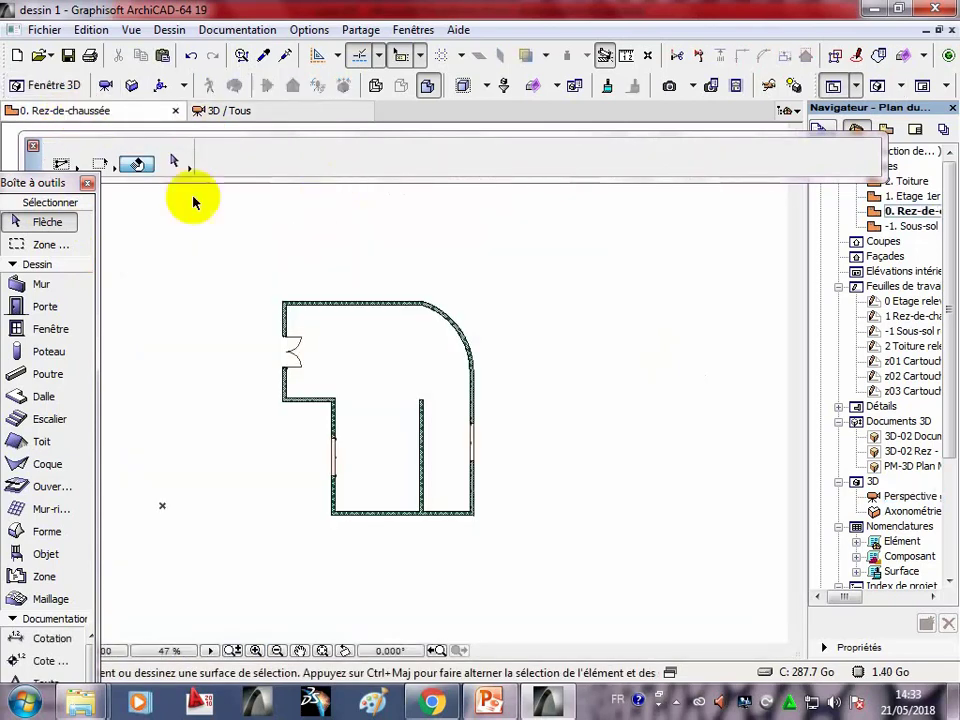
click(41, 284)
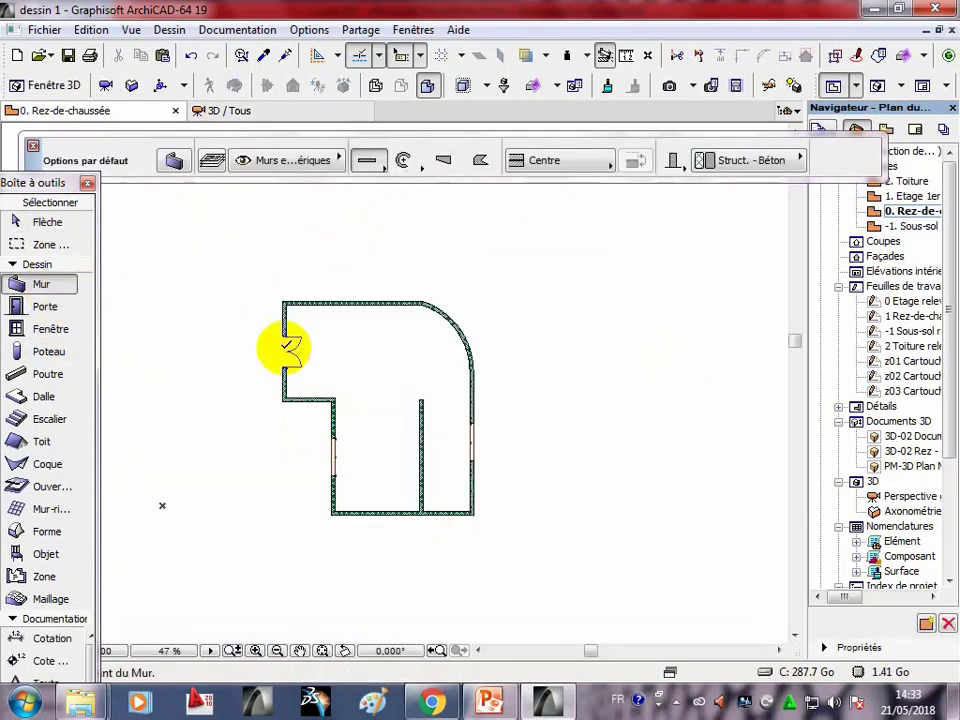
scroll(407, 392, up, 2)
scroll(424, 403, up, 1)
scroll(405, 399, up, 1)
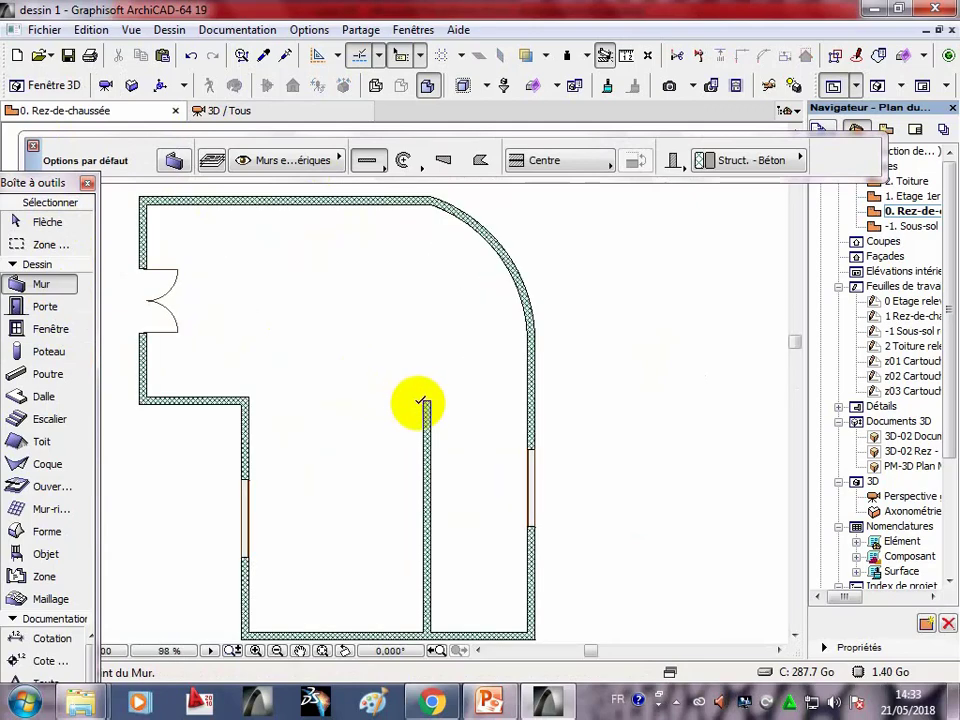
click(428, 398)
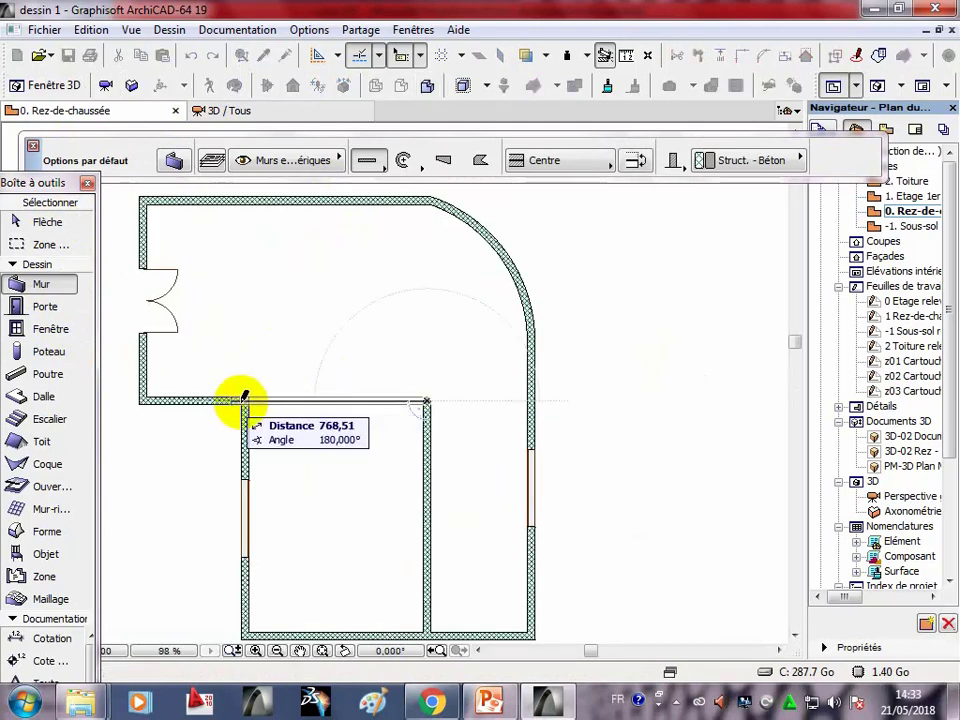
click(249, 399)
key(Escape)
scroll(401, 429, down, 1)
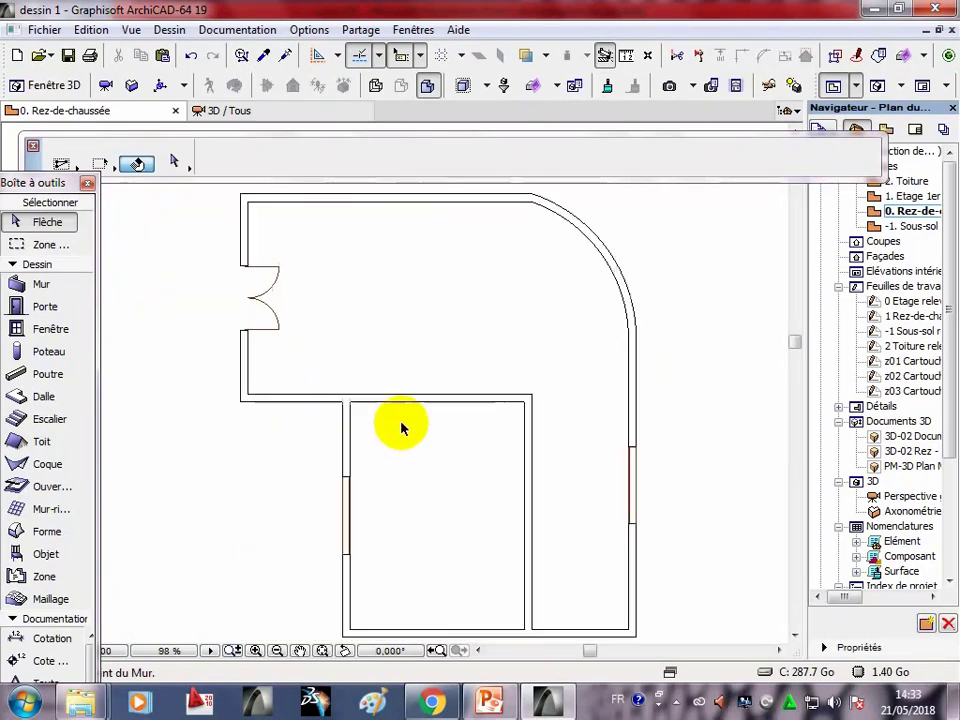
scroll(411, 435, down, 1)
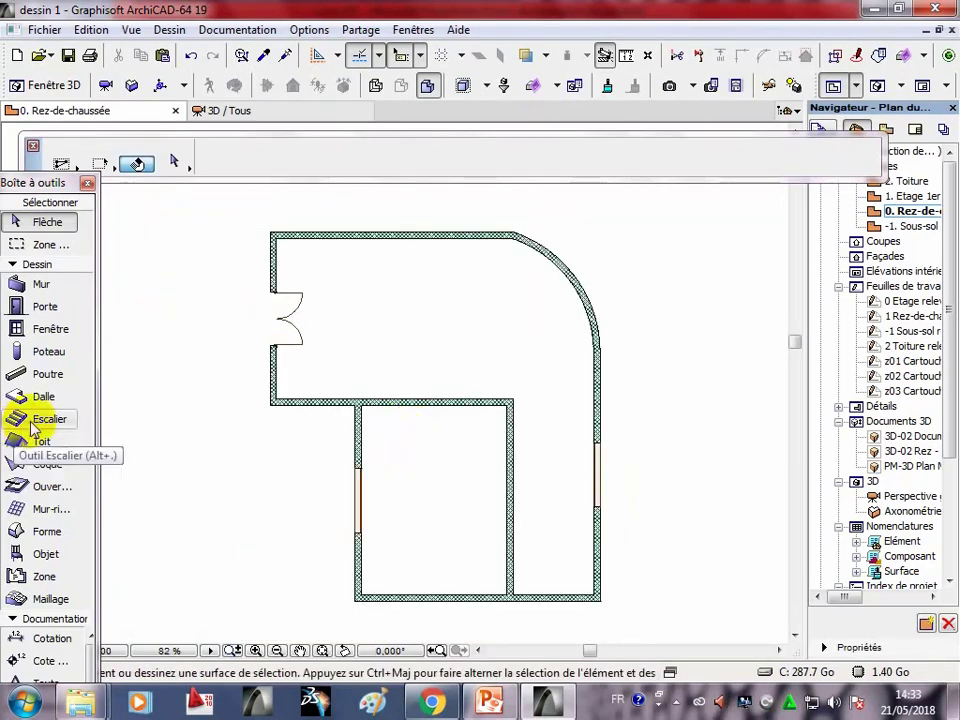
click(52, 328)
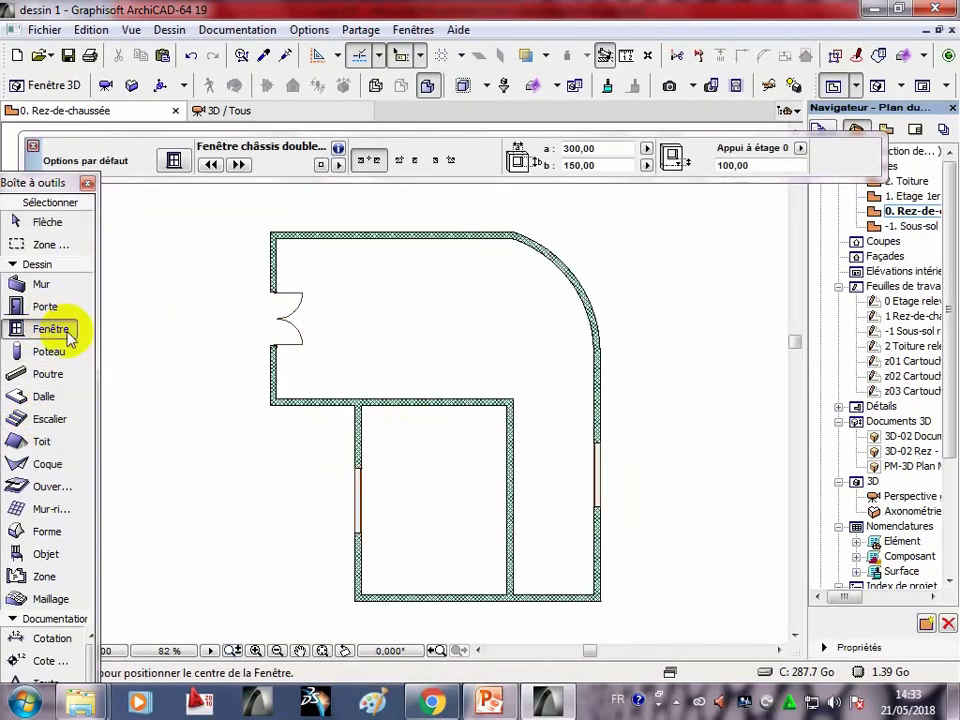
Place a Porte double 19 door in the new interior wall.
click(35, 306)
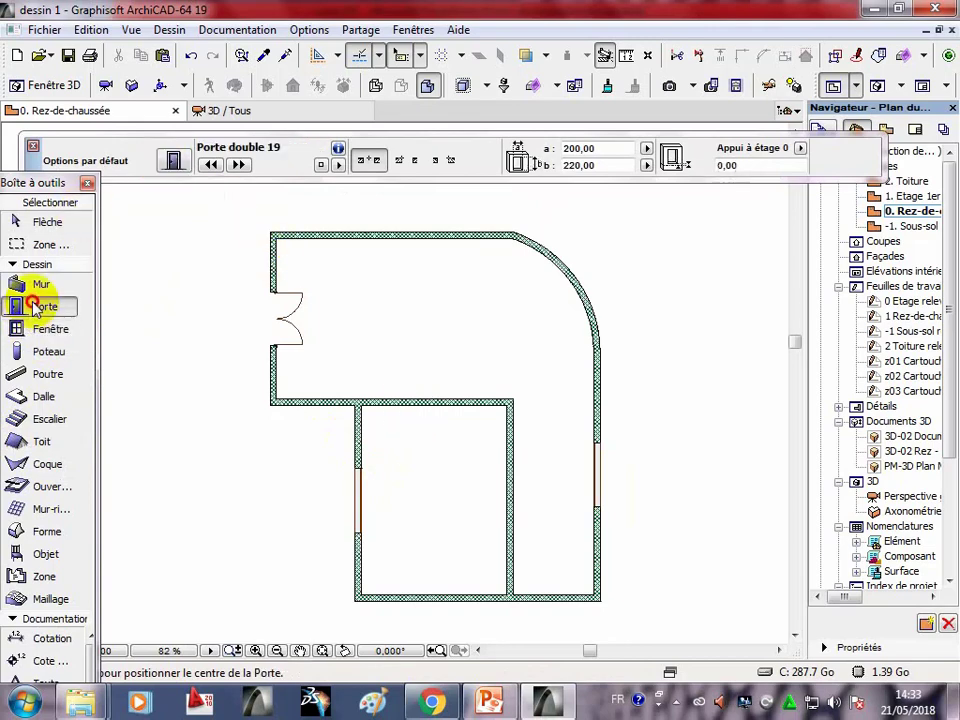
double_click(40, 306)
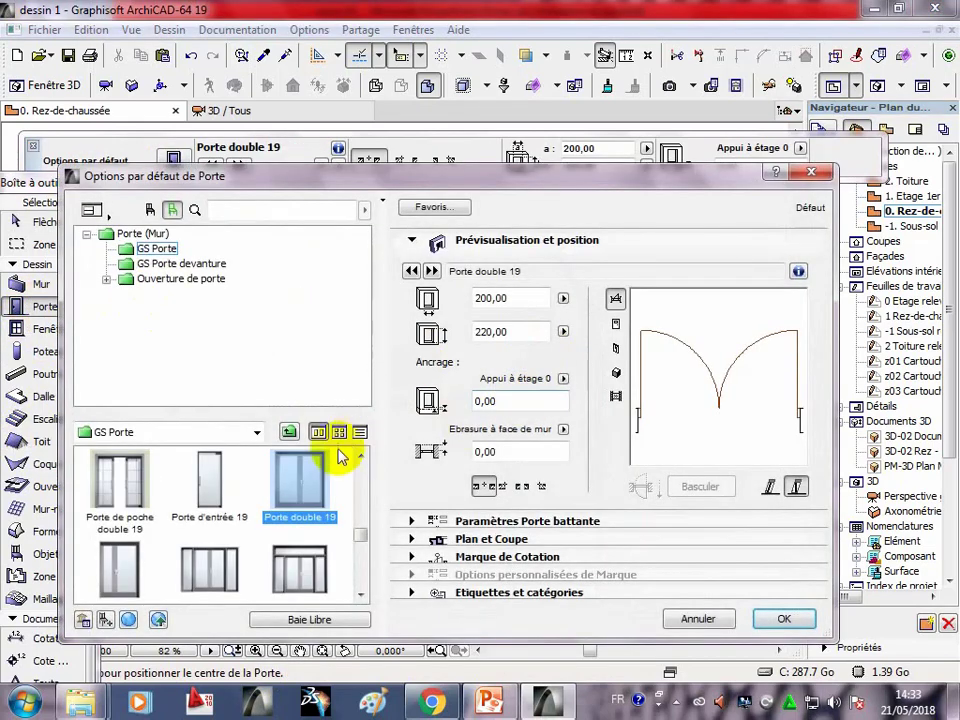
click(787, 620)
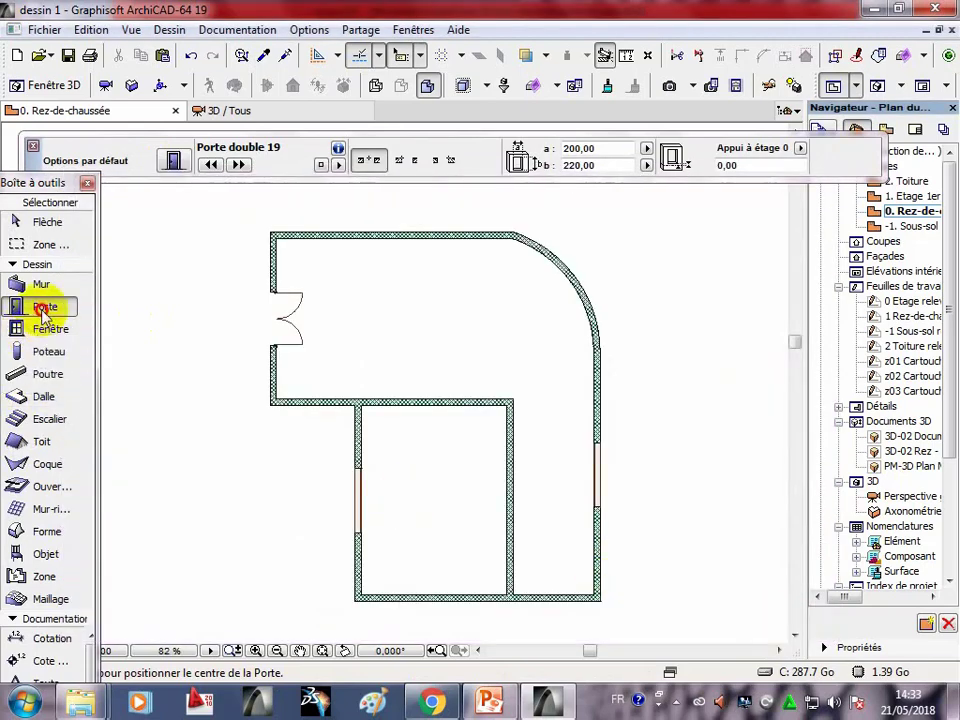
double_click(40, 310)
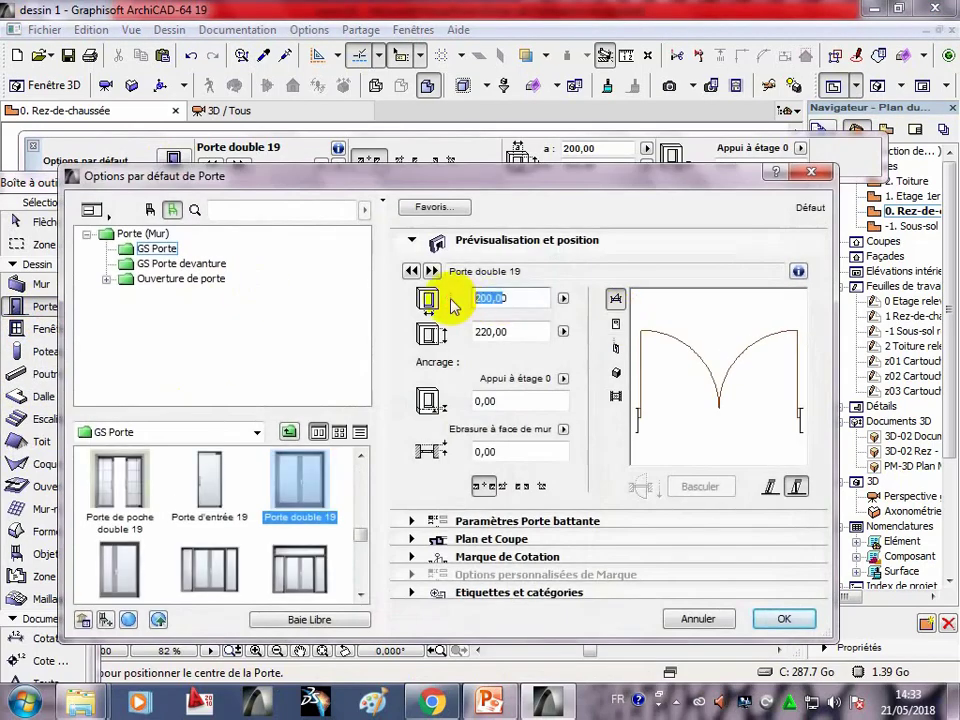
text(0)
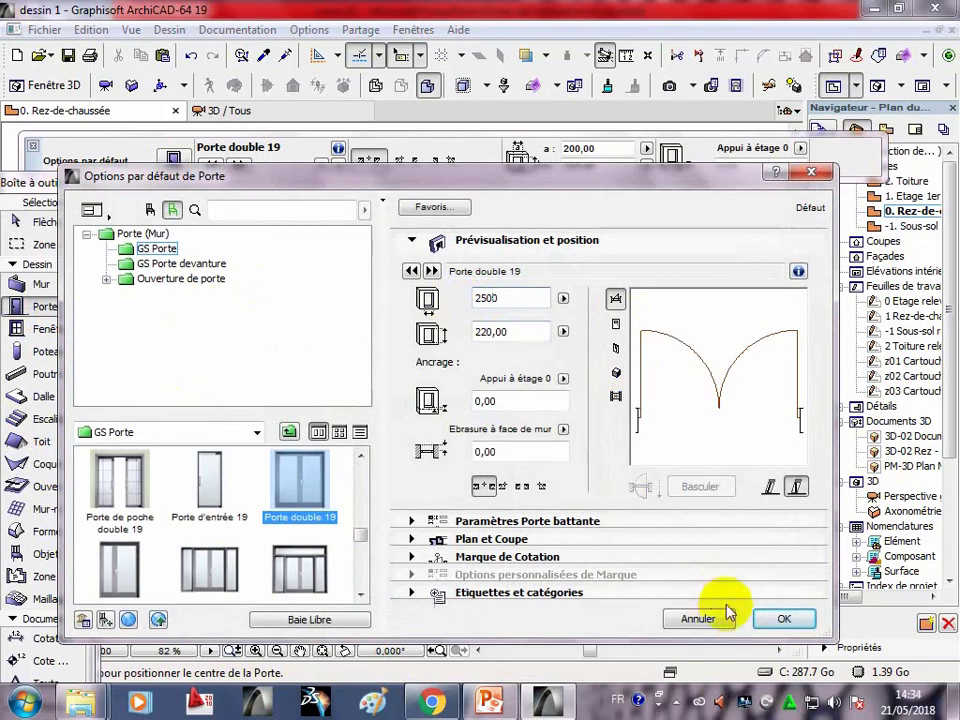
click(766, 621)
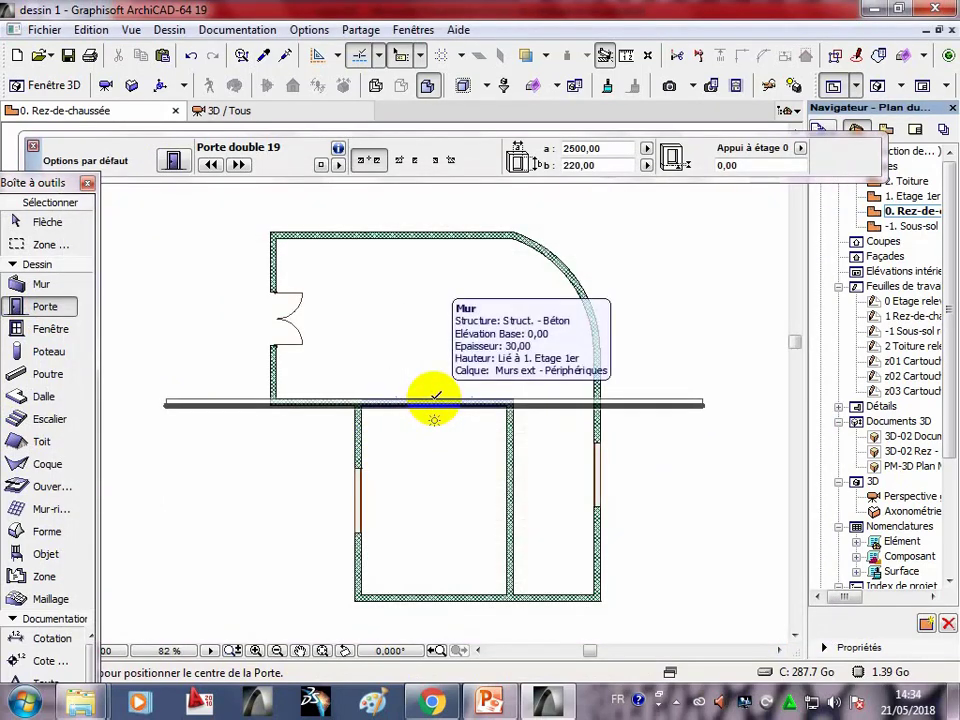
click(435, 397)
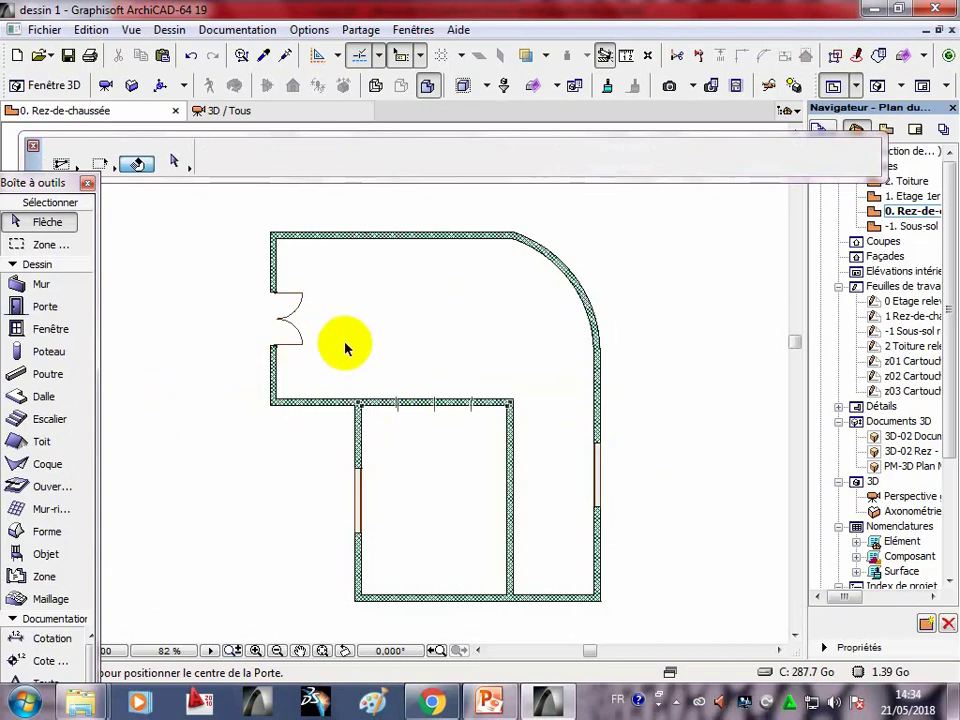
Re-place the door at 250 wide, opening into the lower room, then view the house in 3D.
click(42, 310)
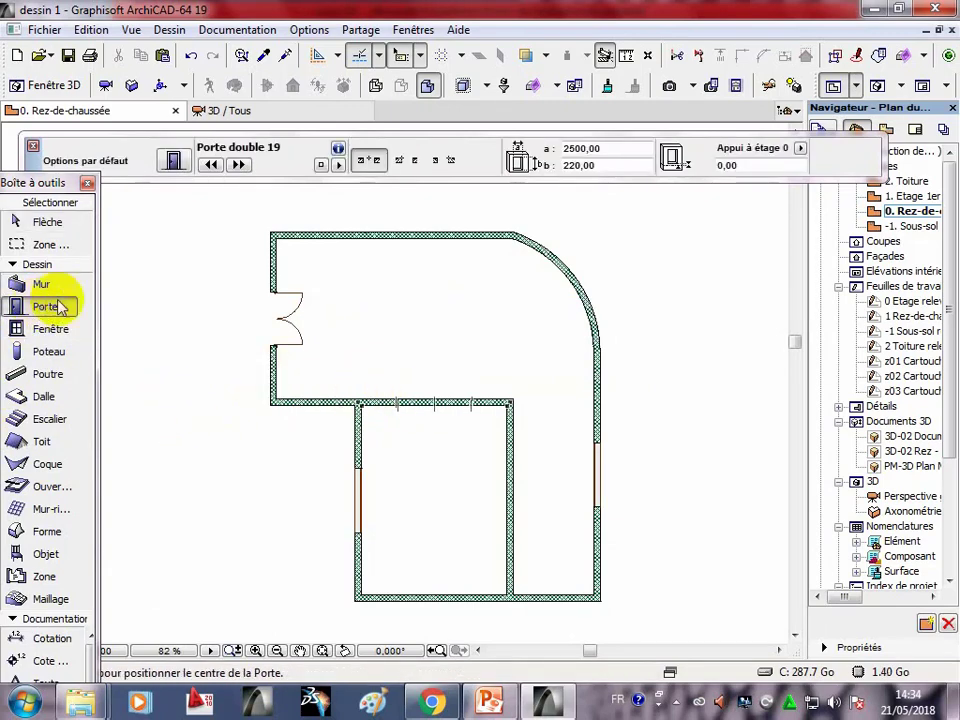
click(173, 155)
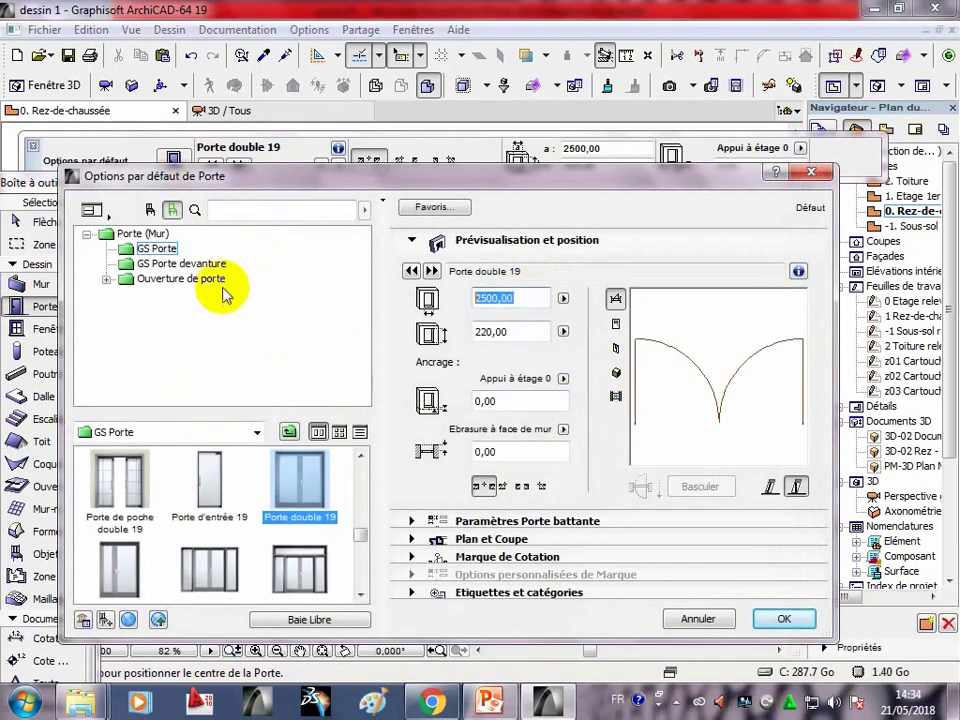
text(250)
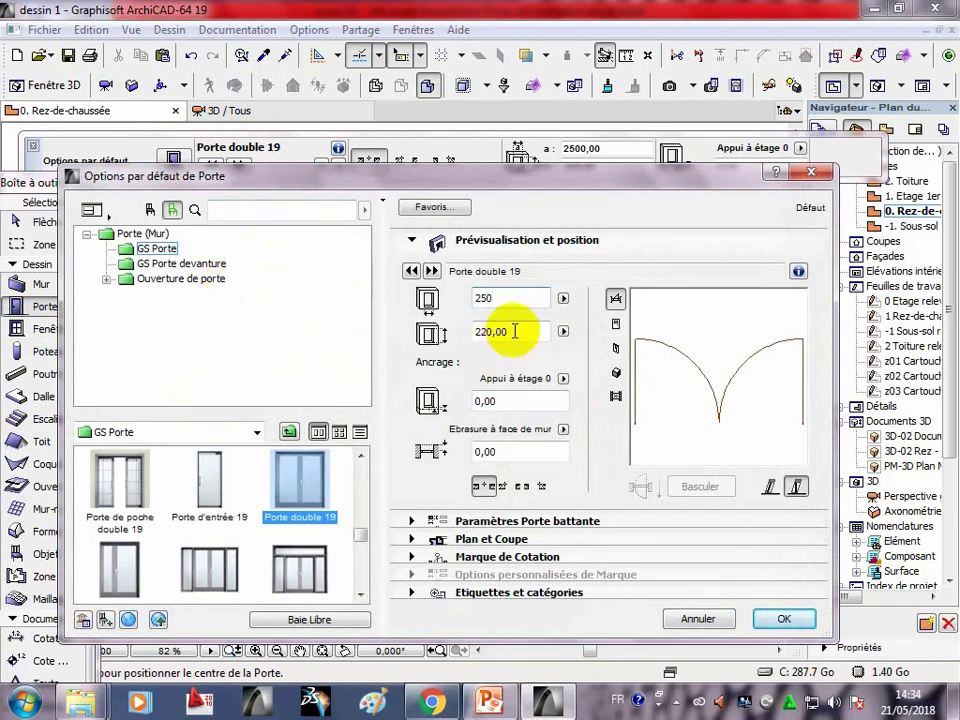
click(530, 334)
click(792, 620)
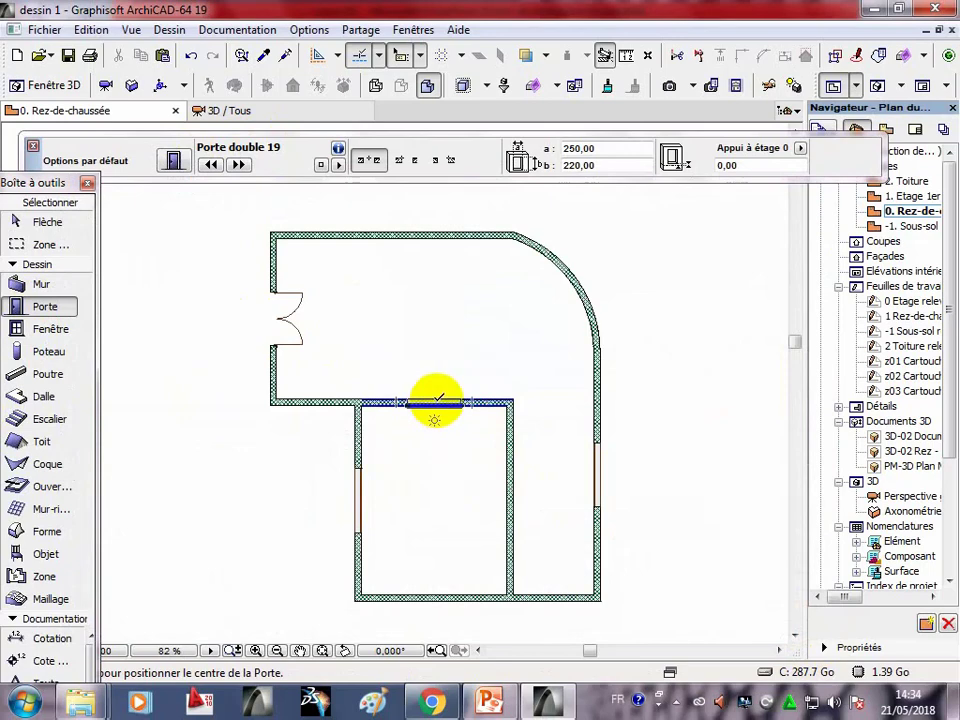
click(435, 400)
click(439, 440)
key(Escape)
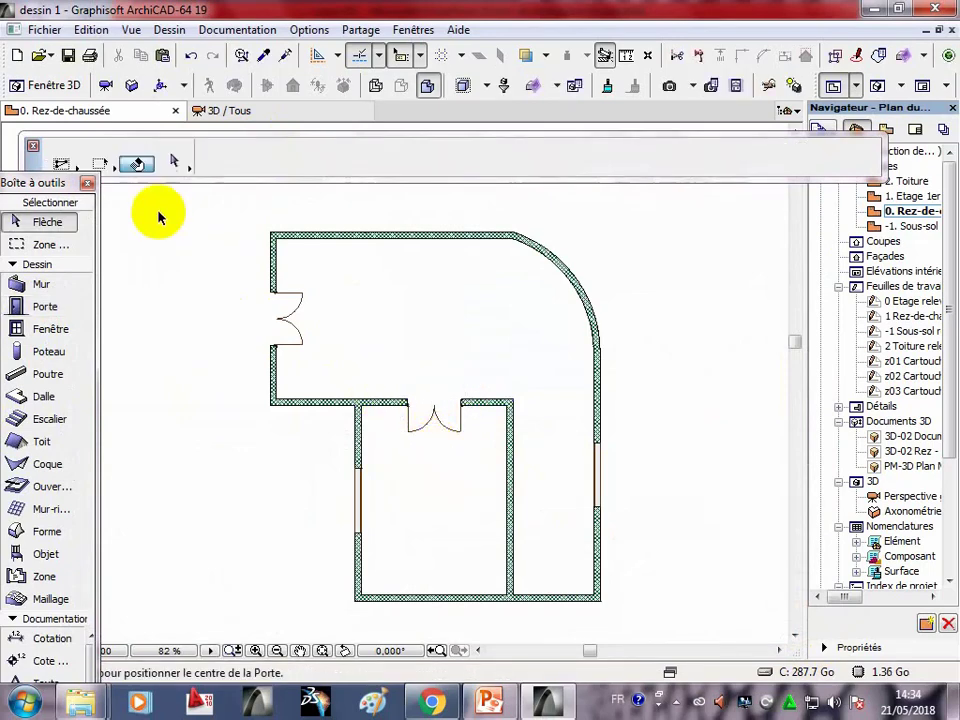
click(240, 112)
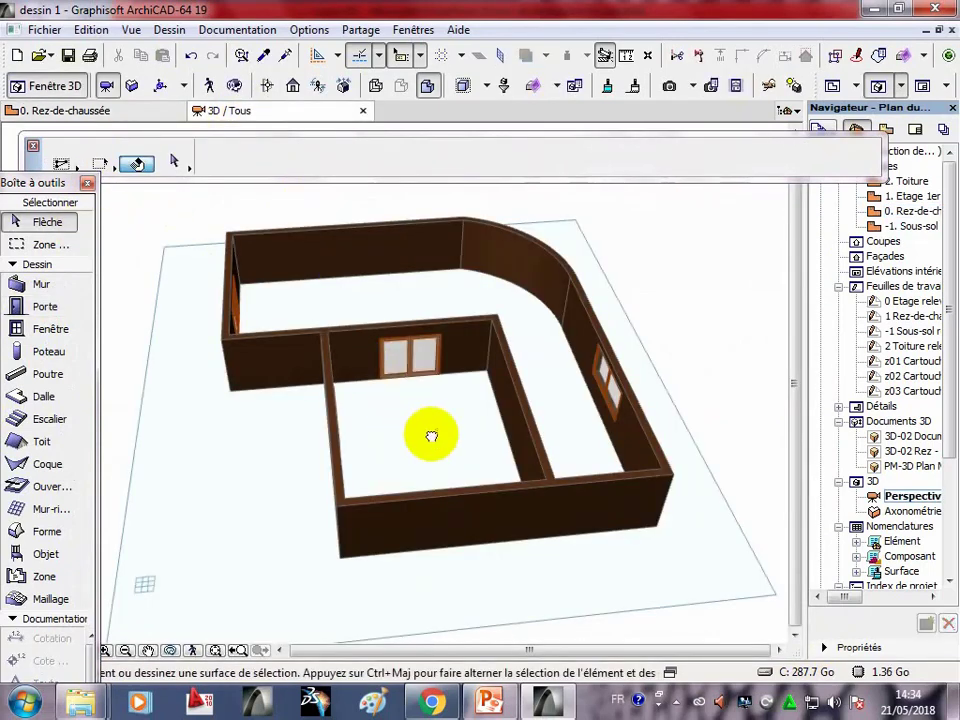
Orbit the 3D house, then return to the '0. Rez-de-chaussée' ground-floor plan.
mouse_move(431, 436)
mouse_down()
mouse_move(412, 447)
mouse_move(377, 436)
mouse_move(120, 210)
mouse_up()
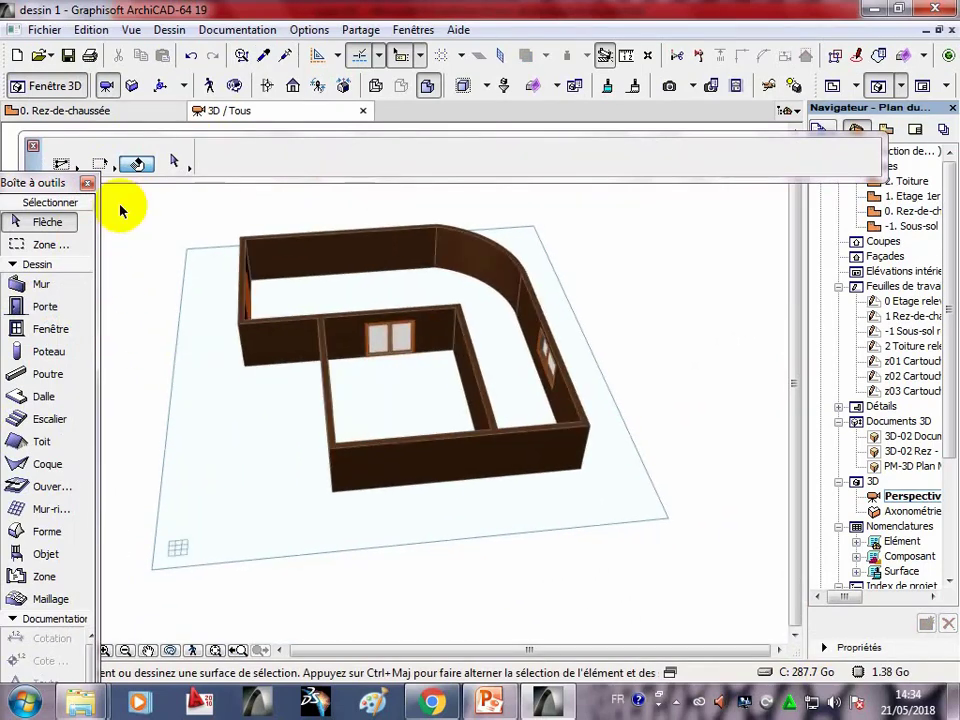
click(97, 112)
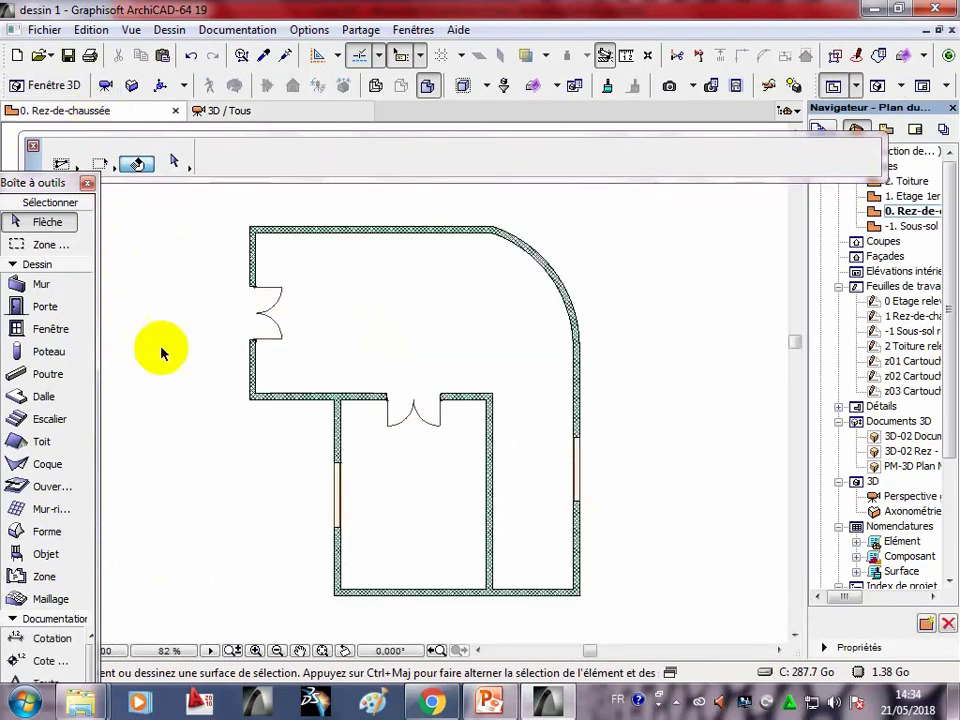
Make the default slab a basic structure of Struct. - Béton.
double_click(46, 401)
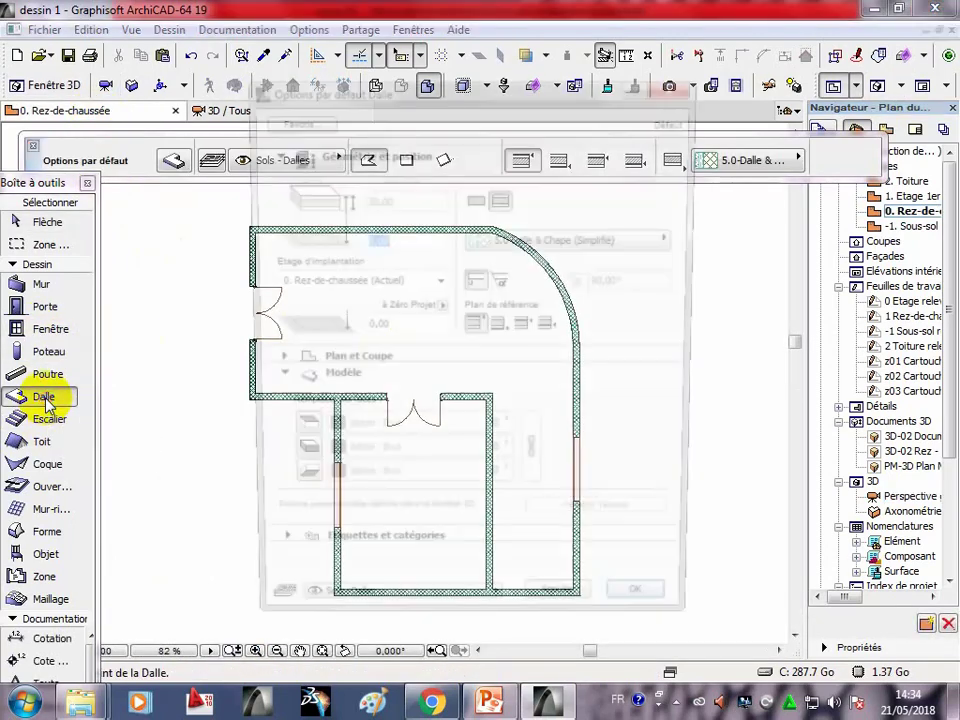
click(477, 200)
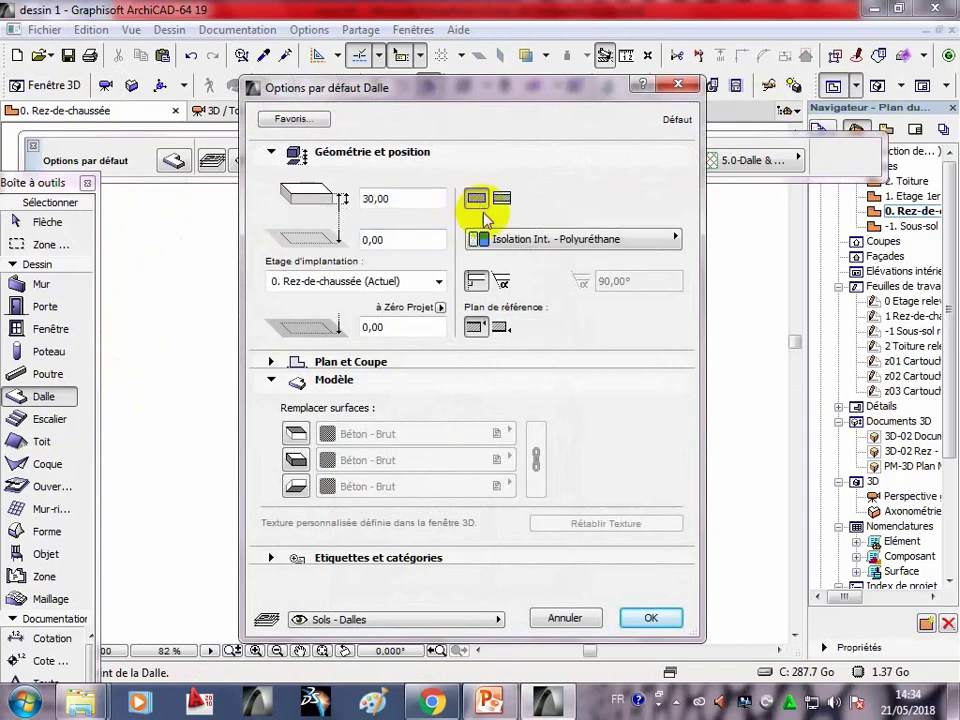
click(537, 242)
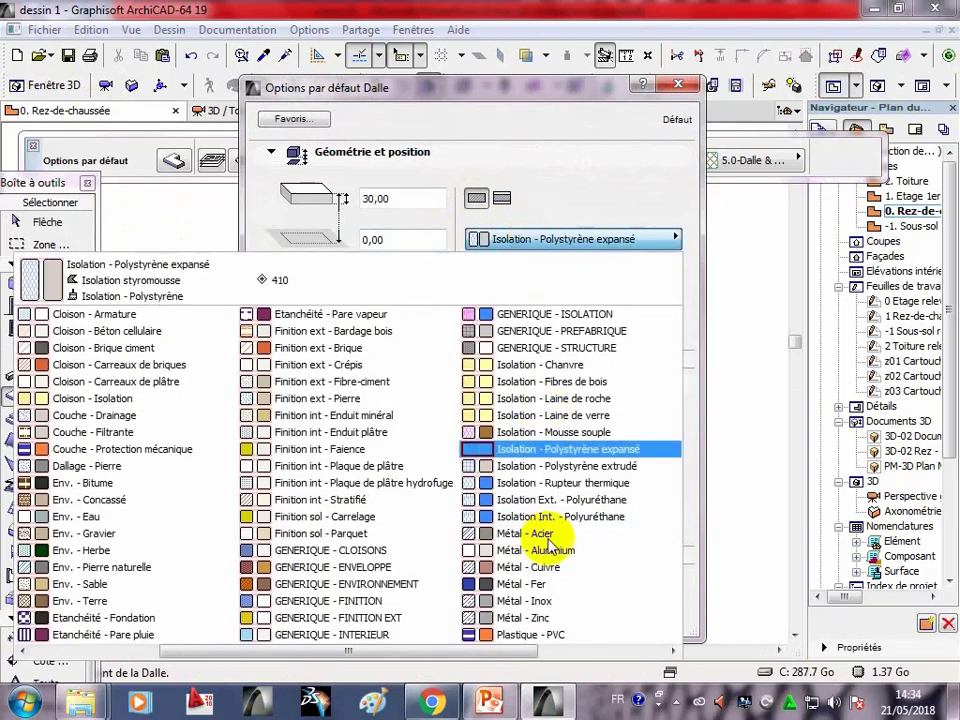
click(668, 652)
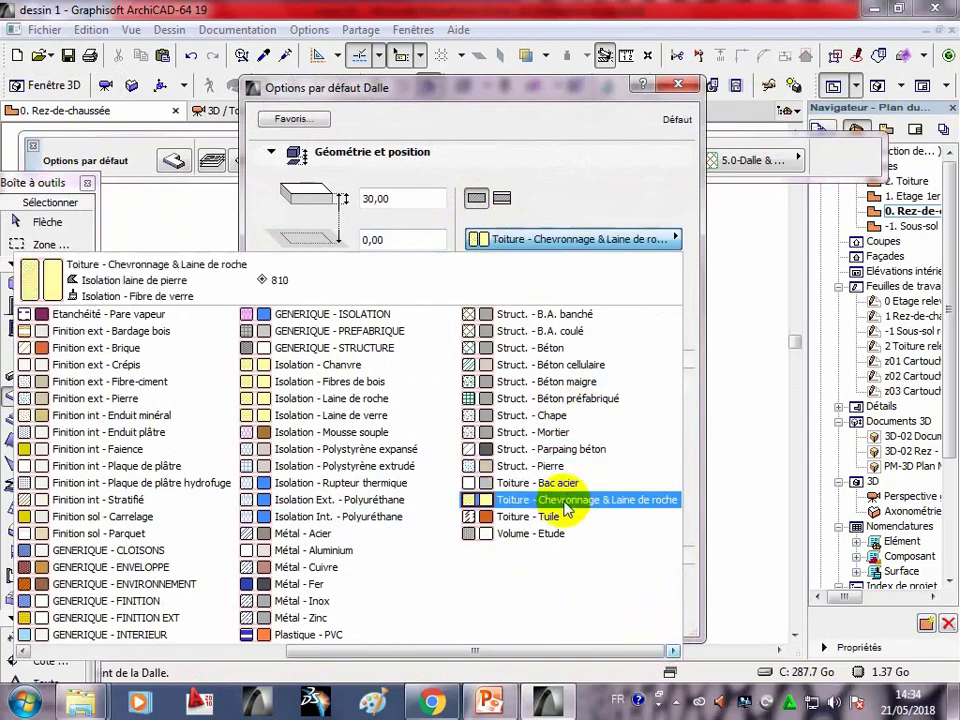
click(555, 348)
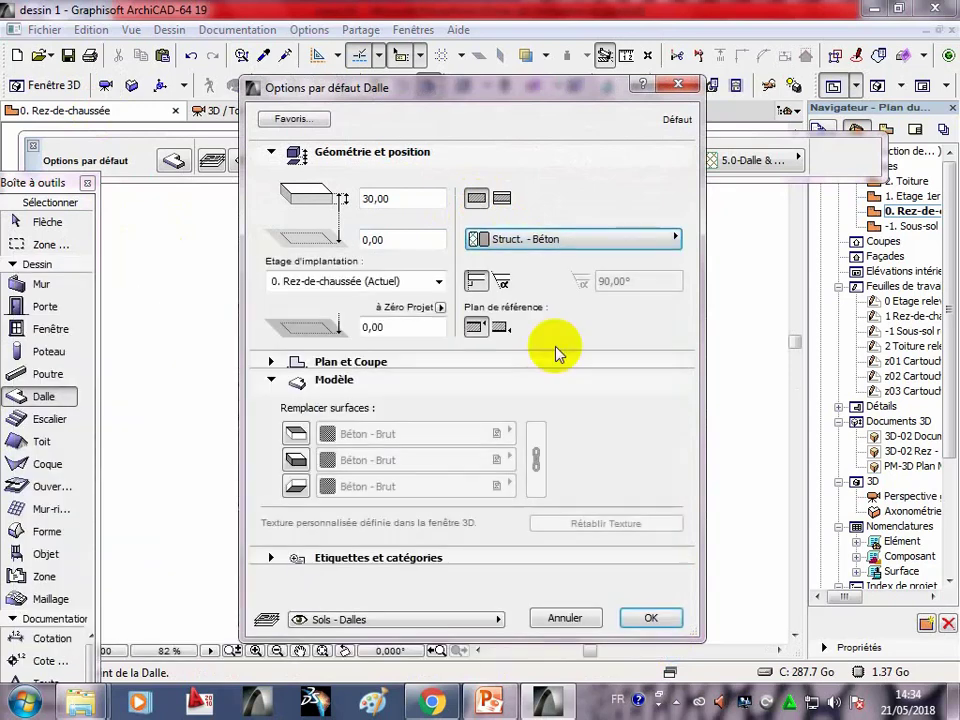
Override the top, bottom and edge slab surfaces with Bois - Acajou horizontal.
click(299, 433)
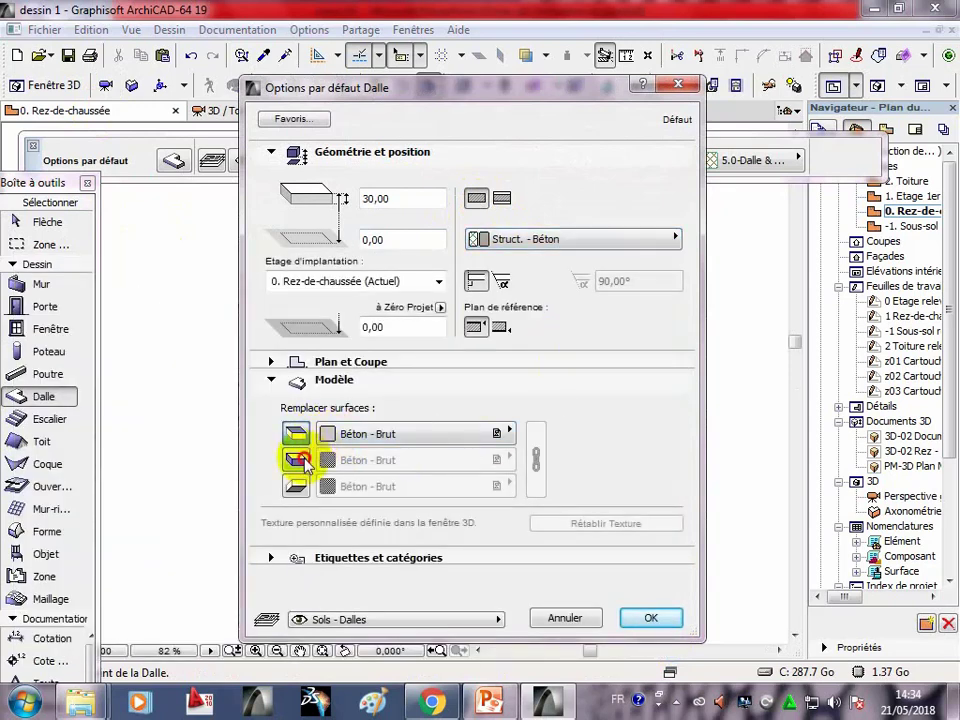
click(300, 460)
click(297, 485)
click(330, 434)
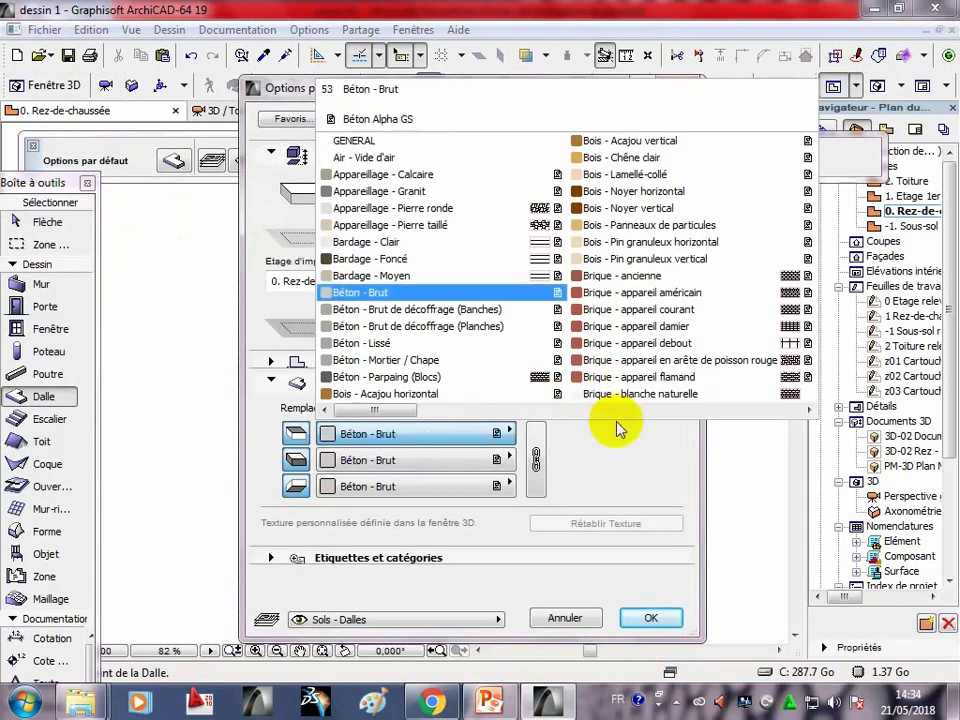
click(413, 395)
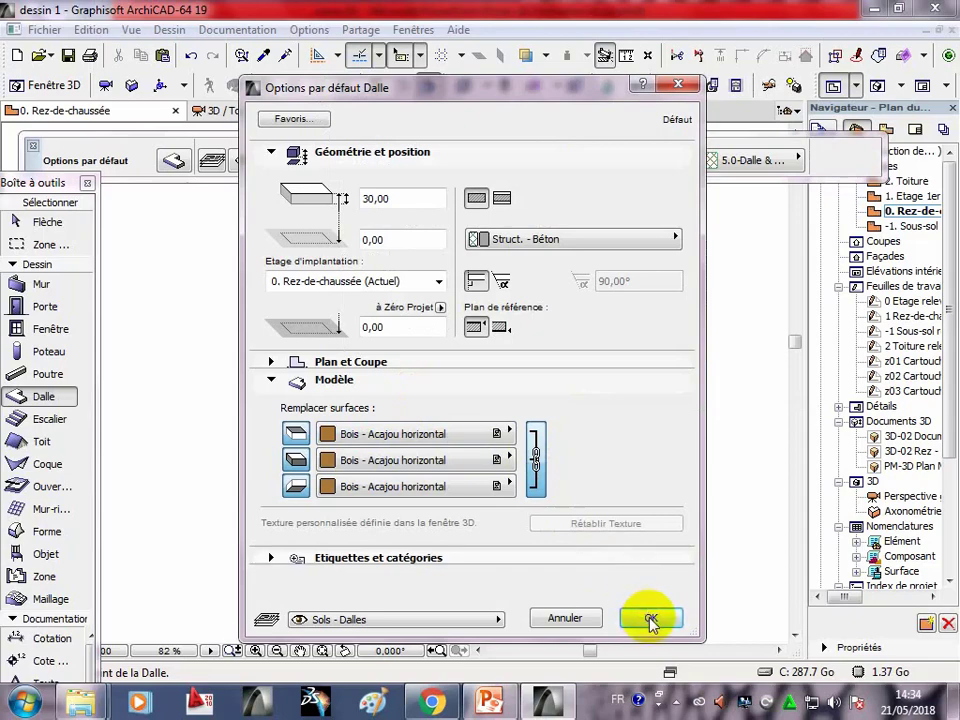
click(510, 697)
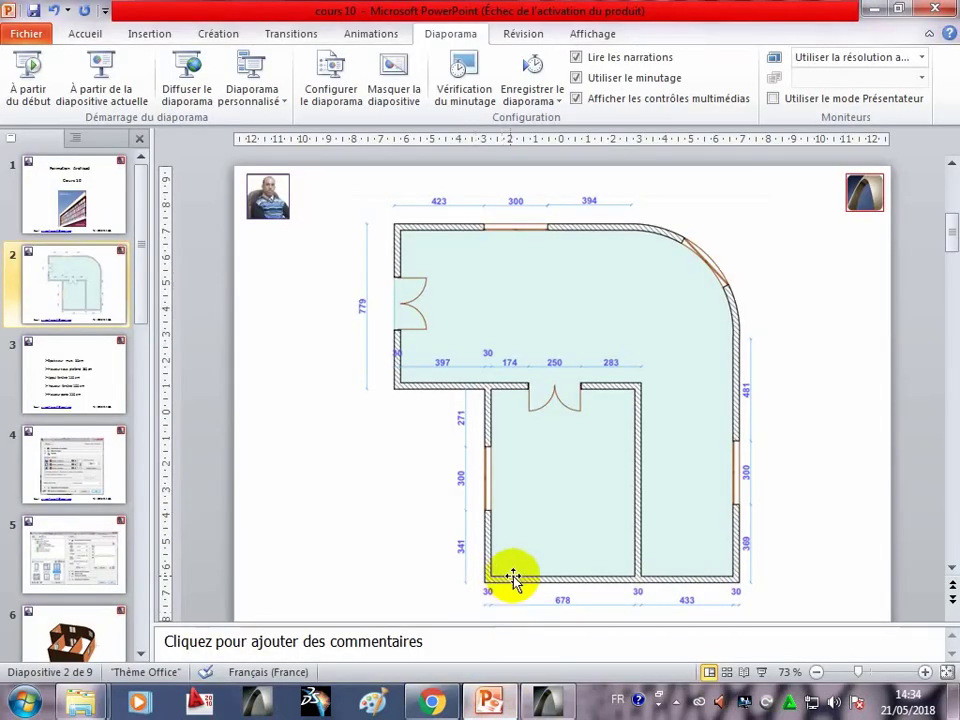
Scroll the course slides to slide 7 showing the reference slab settings.
scroll(514, 574, down, 1)
scroll(516, 573, down, 3)
scroll(518, 574, down, 3)
scroll(518, 574, down, 3)
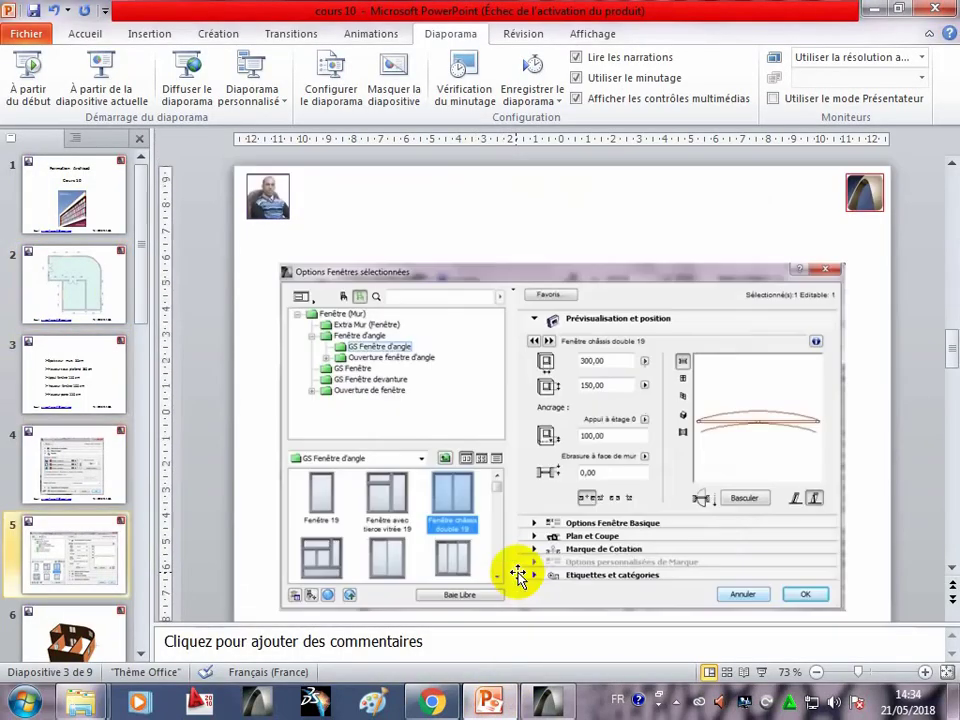
scroll(520, 576, up, 6)
scroll(518, 572, up, 1)
scroll(519, 571, down, 1)
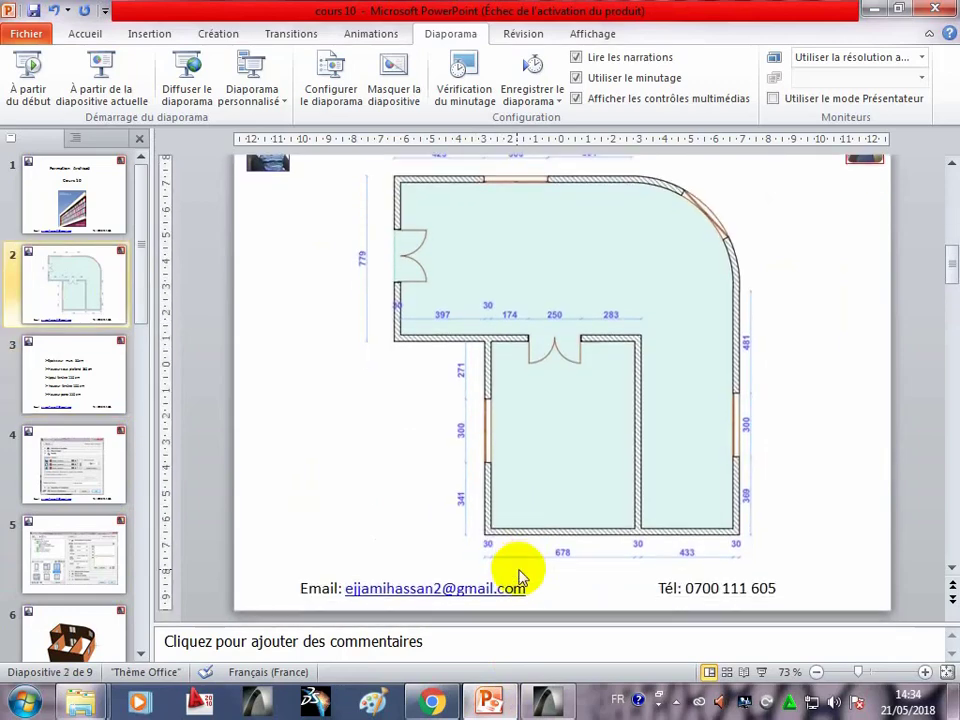
scroll(520, 571, down, 1)
scroll(521, 570, down, 1)
scroll(520, 570, down, 1)
scroll(520, 570, down, 1)
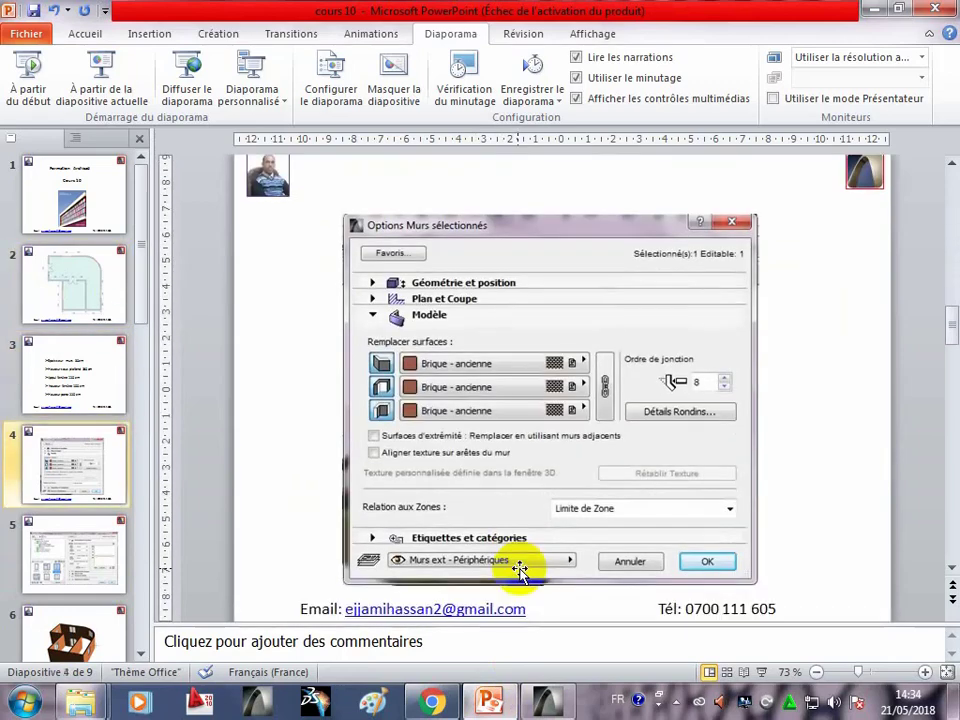
scroll(518, 570, down, 1)
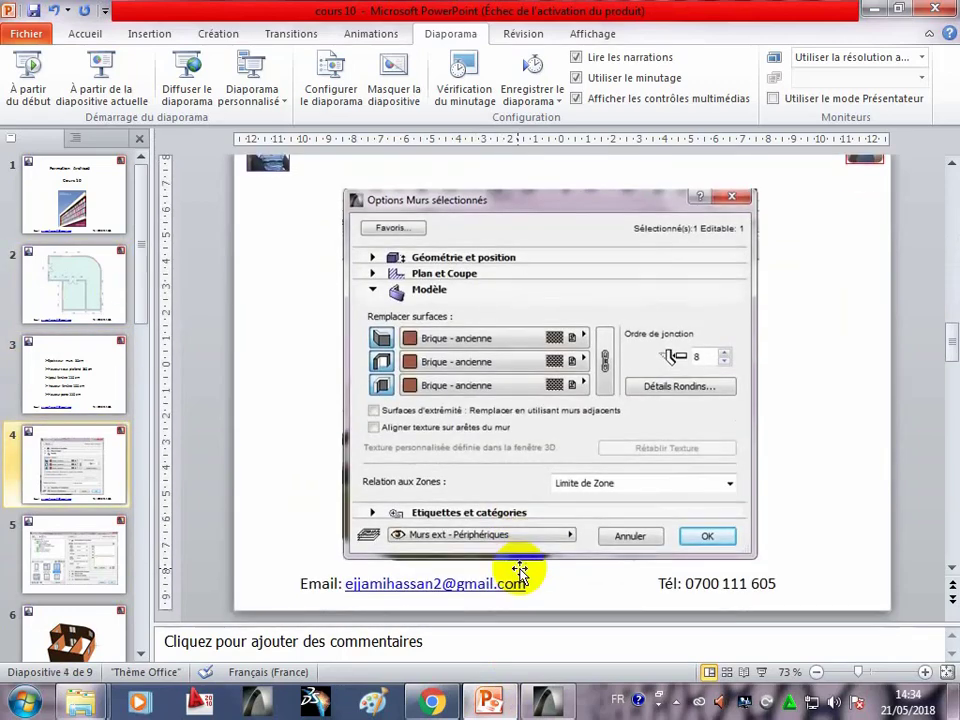
scroll(518, 570, down, 1)
scroll(518, 570, down, 1)
scroll(518, 572, down, 1)
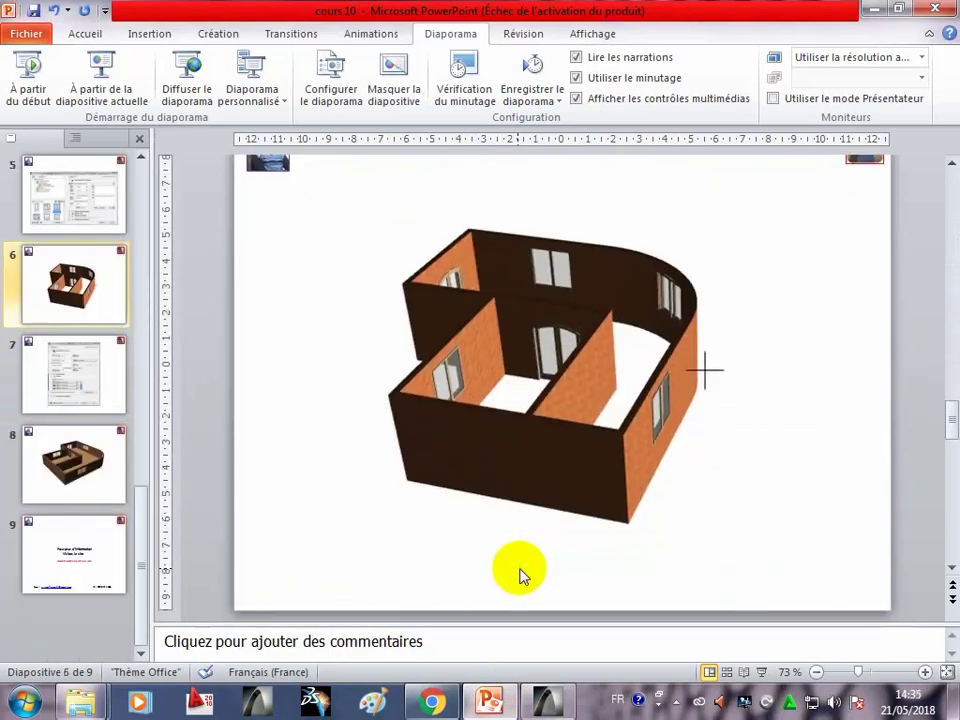
scroll(520, 572, down, 2)
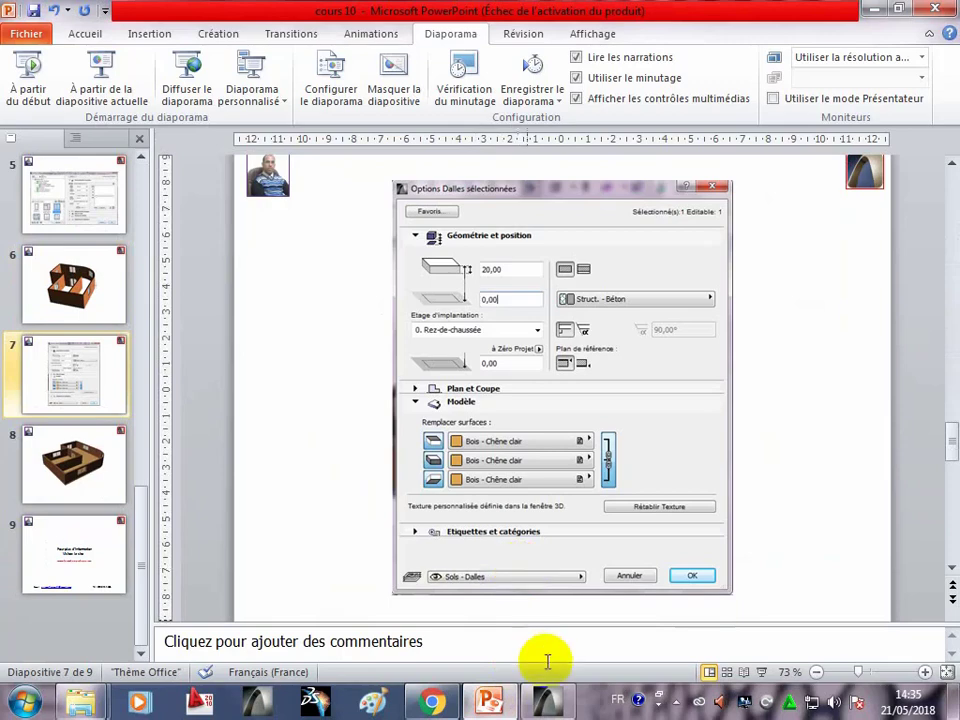
Change all three slab surfaces to Bois - Chêne clair and accept the slab settings.
click(537, 702)
click(403, 434)
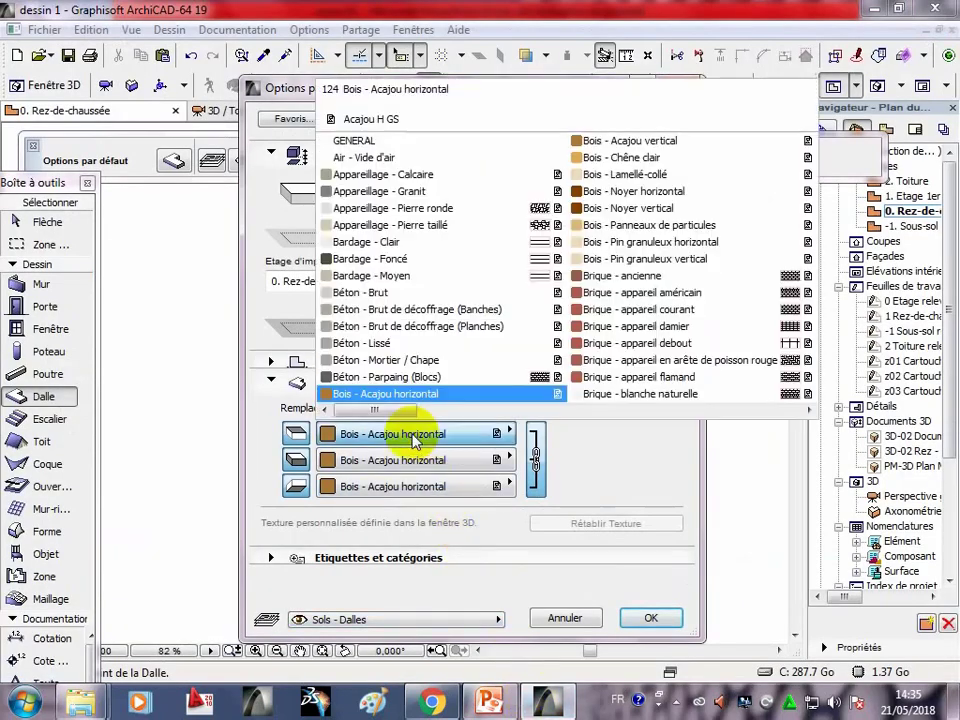
click(637, 157)
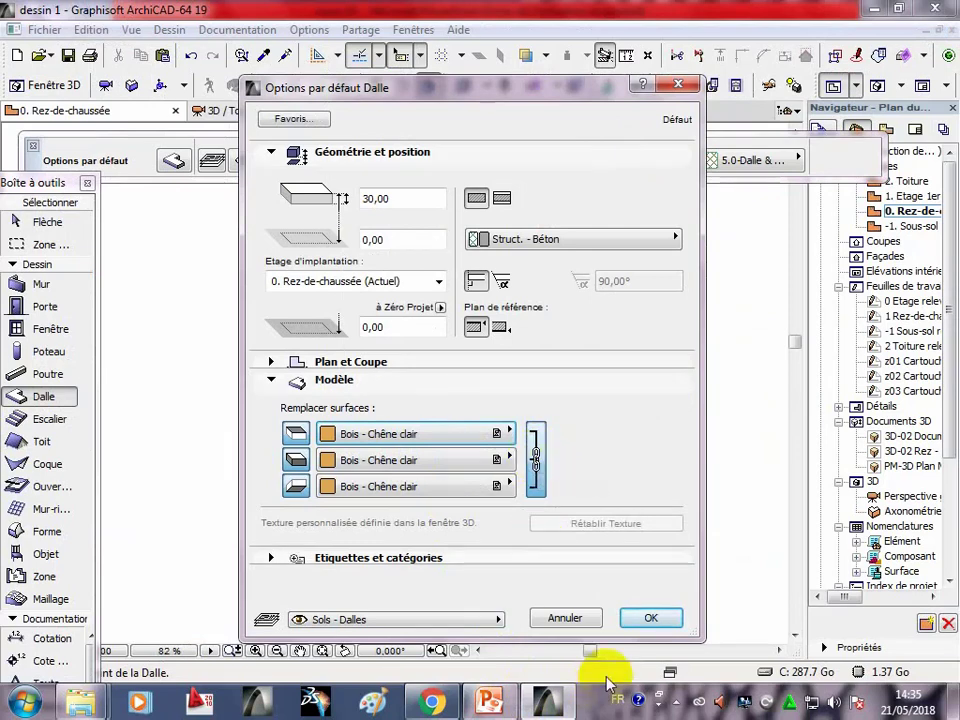
click(657, 620)
scroll(263, 400, up, 3)
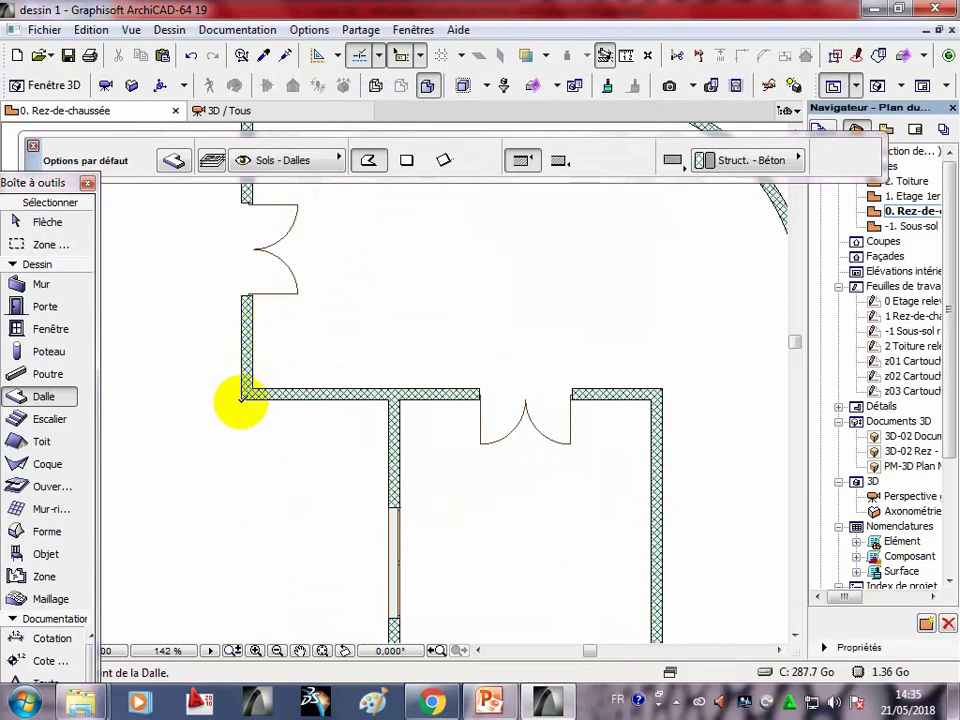
Trace the slab outline up the left wall, along the top wall, and into the curved corner's arc.
click(240, 398)
middle_drag(242, 274, 242, 475)
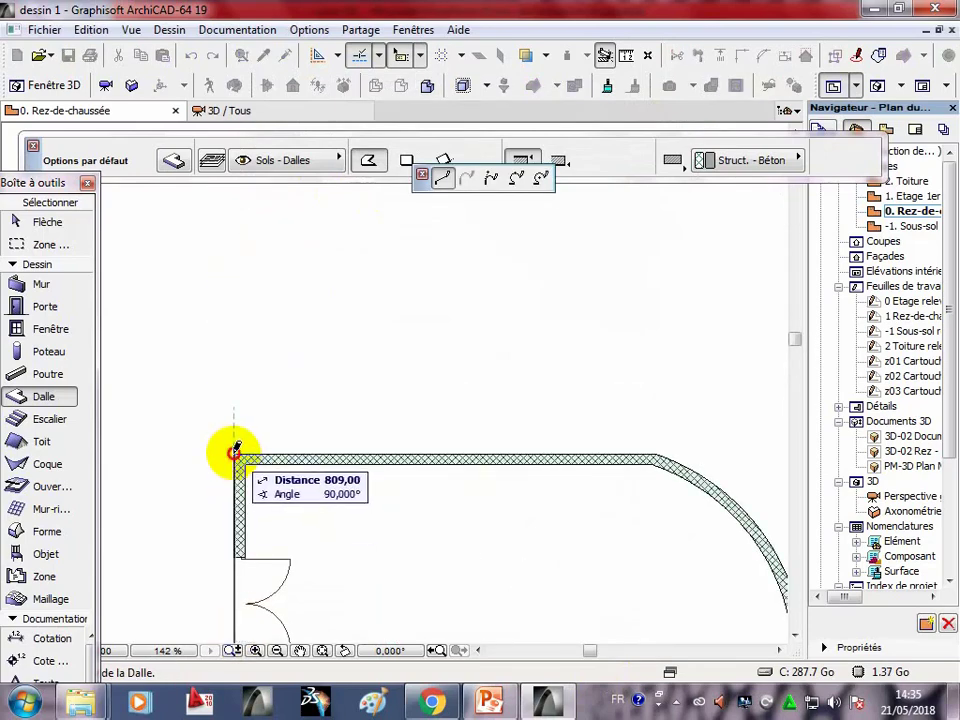
click(234, 450)
scroll(535, 445, right, 2)
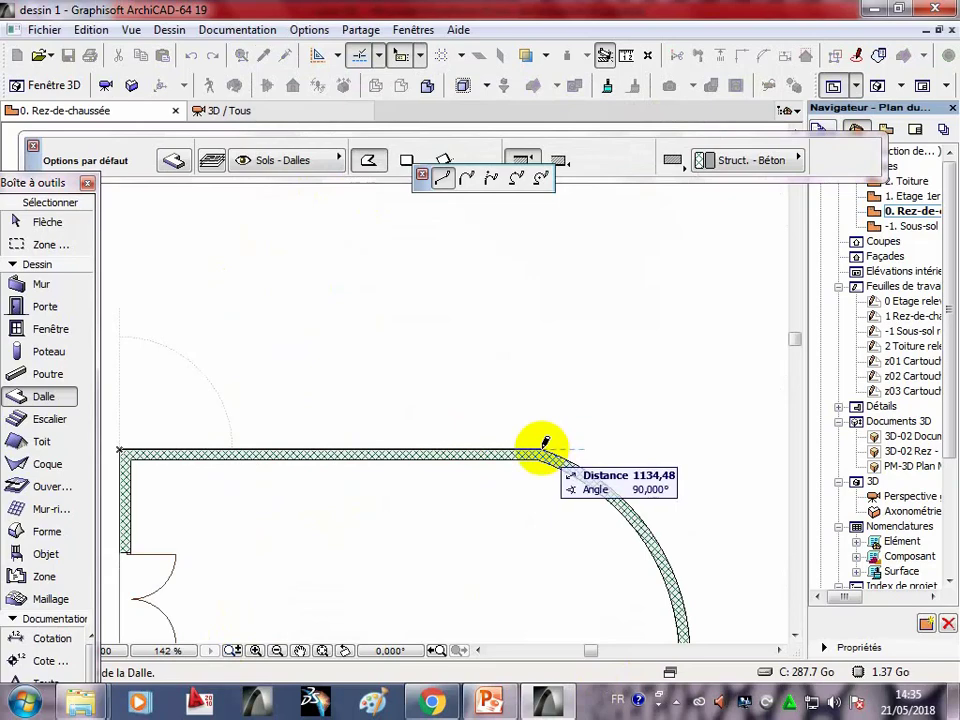
click(540, 449)
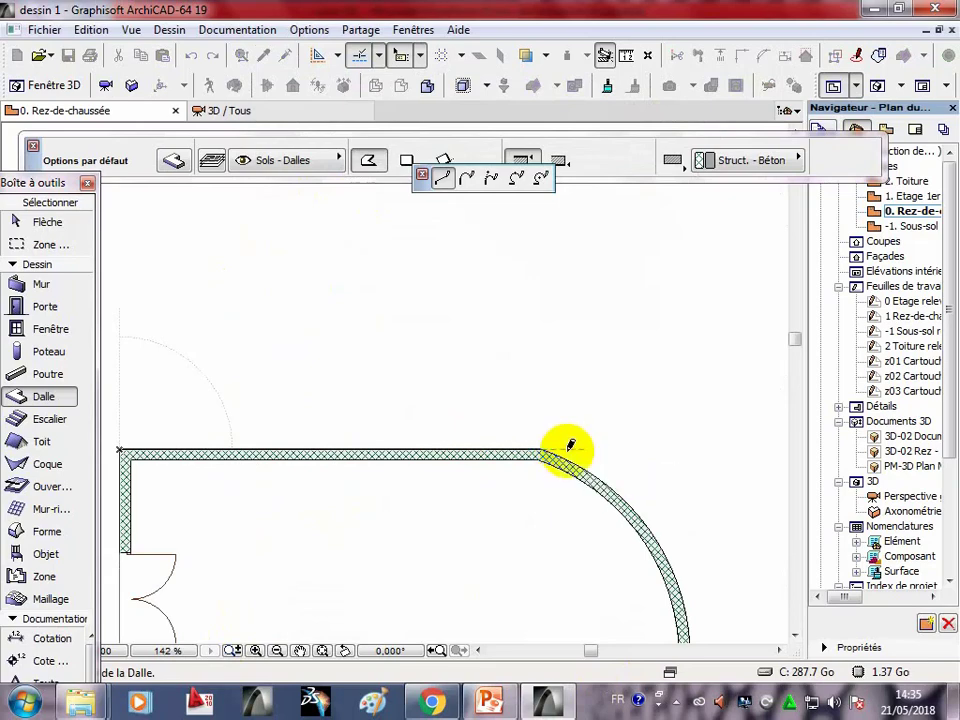
click(468, 178)
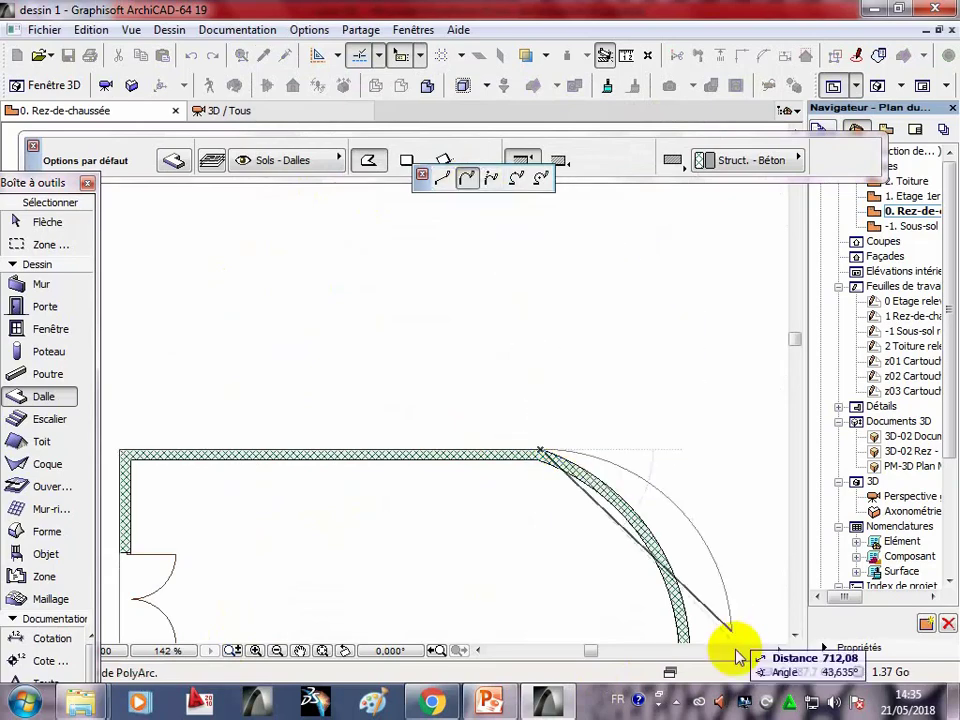
middle_drag(634, 562, 540, 154)
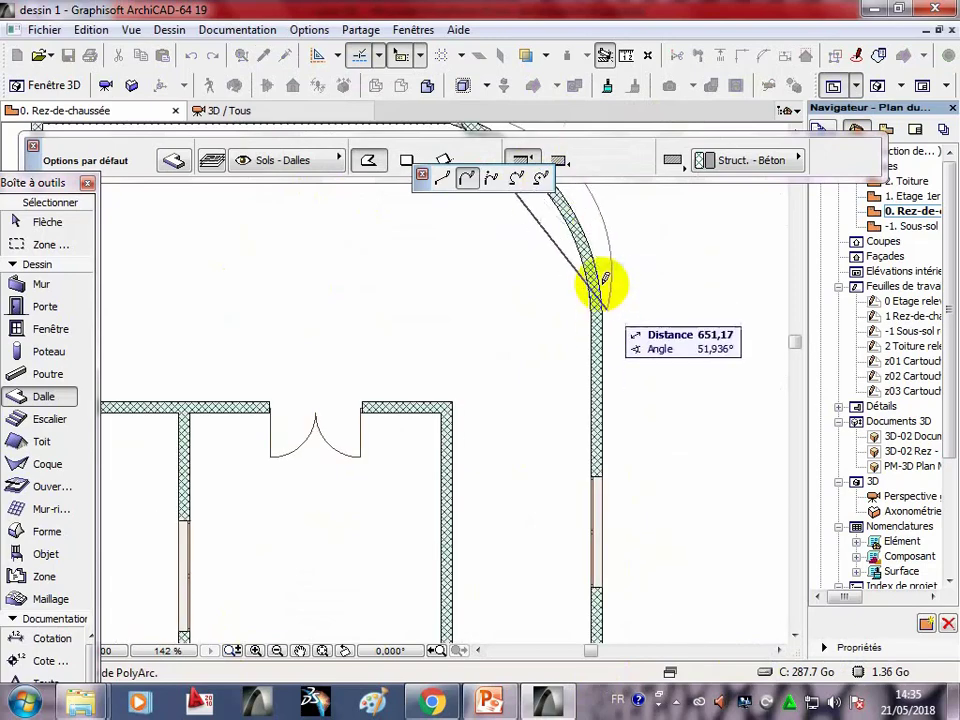
middle_drag(603, 283, 615, 385)
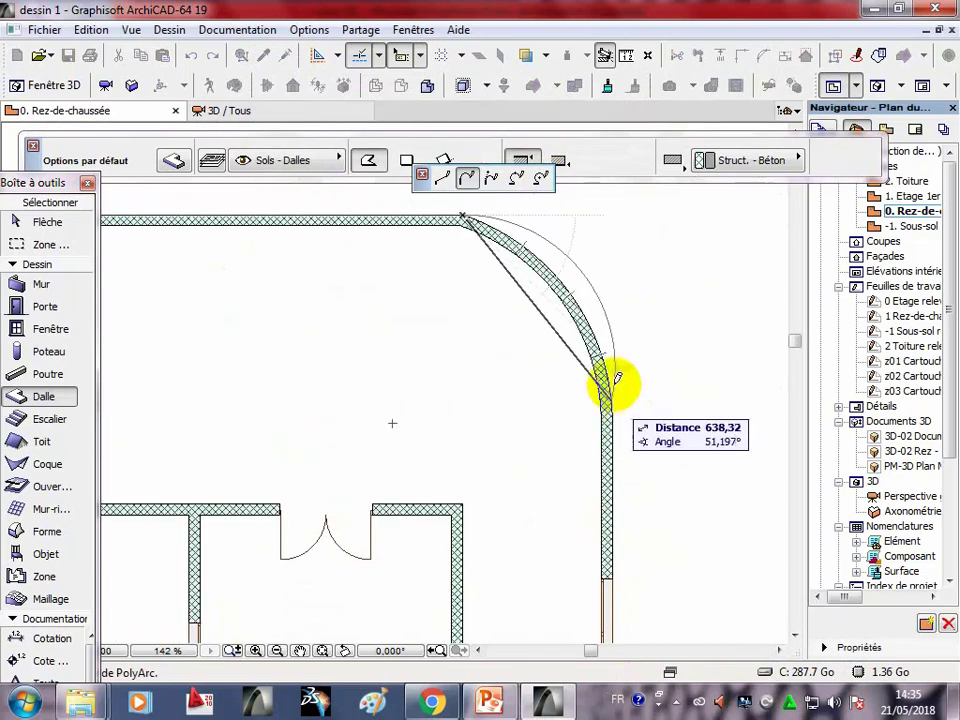
click(571, 293)
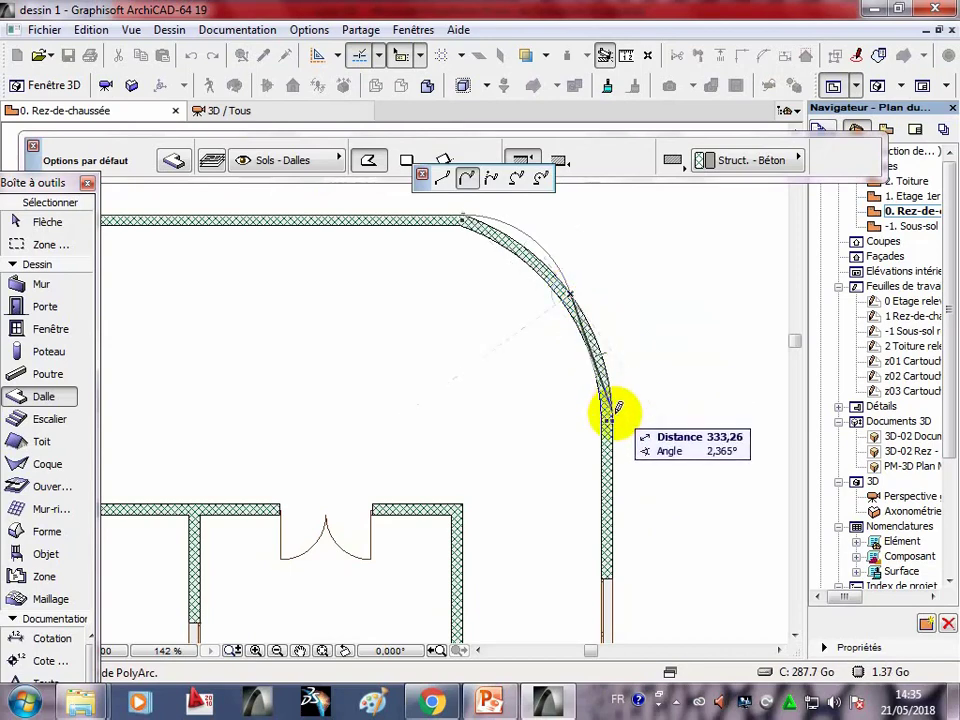
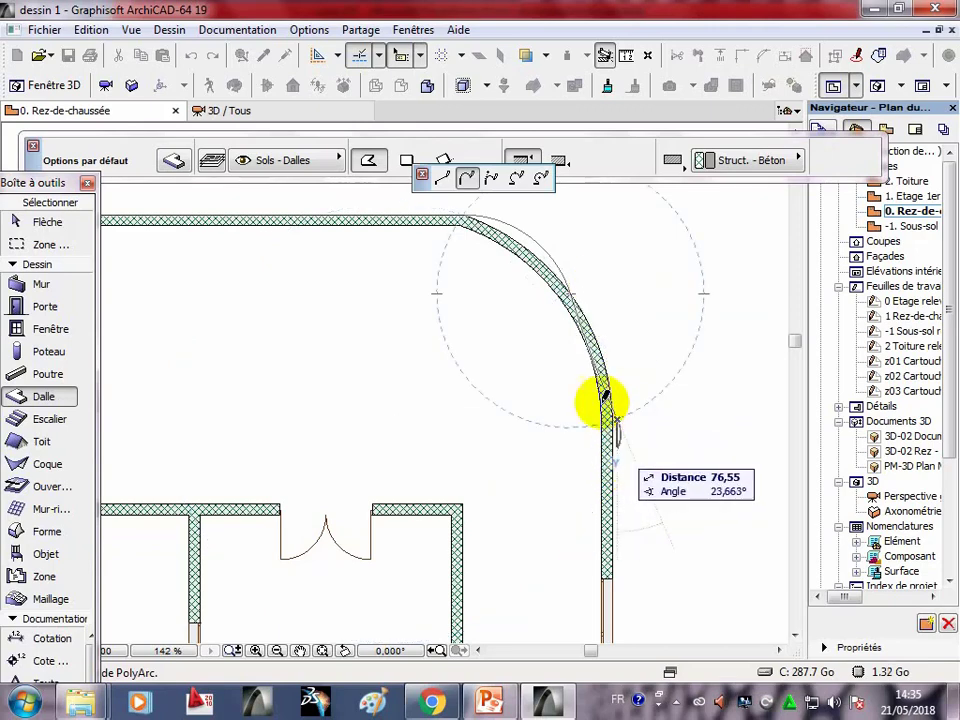
Finish the slab outline along the curved wall and zoom out.
click(565, 292)
scroll(557, 289, down, 3)
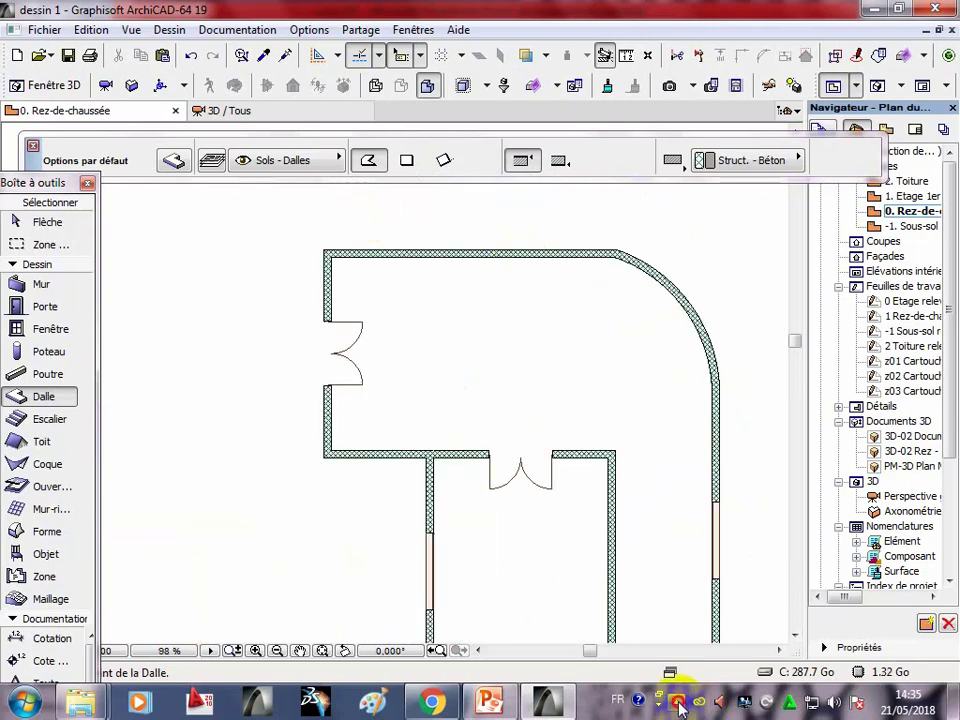
scroll(456, 549, down, 1)
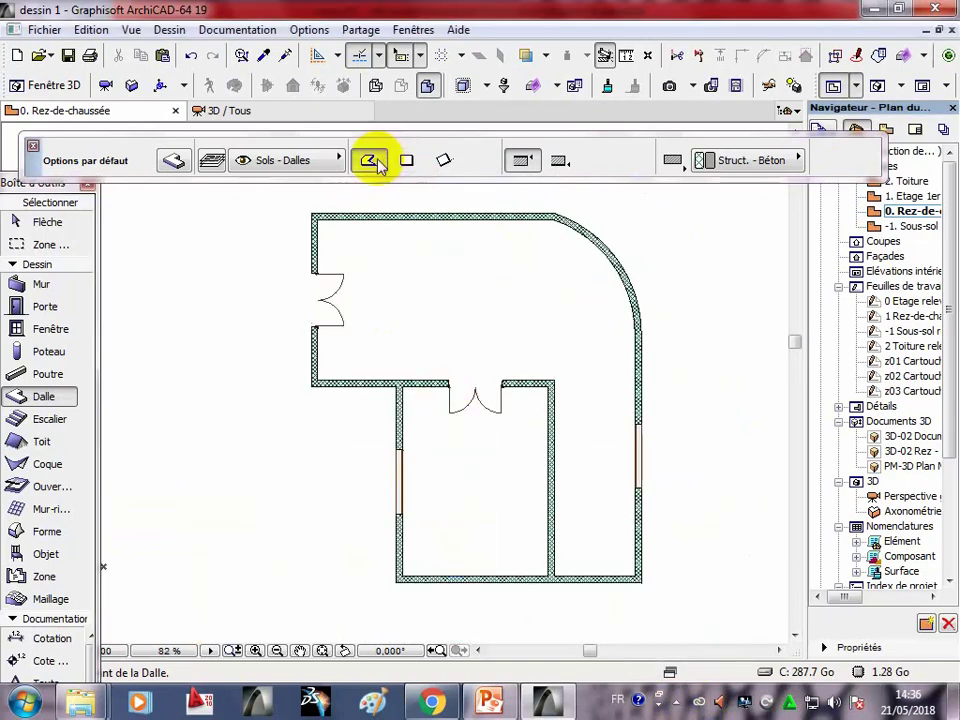
Start a new slab with a 3-point arc along the curved wall, then cancel it.
click(553, 210)
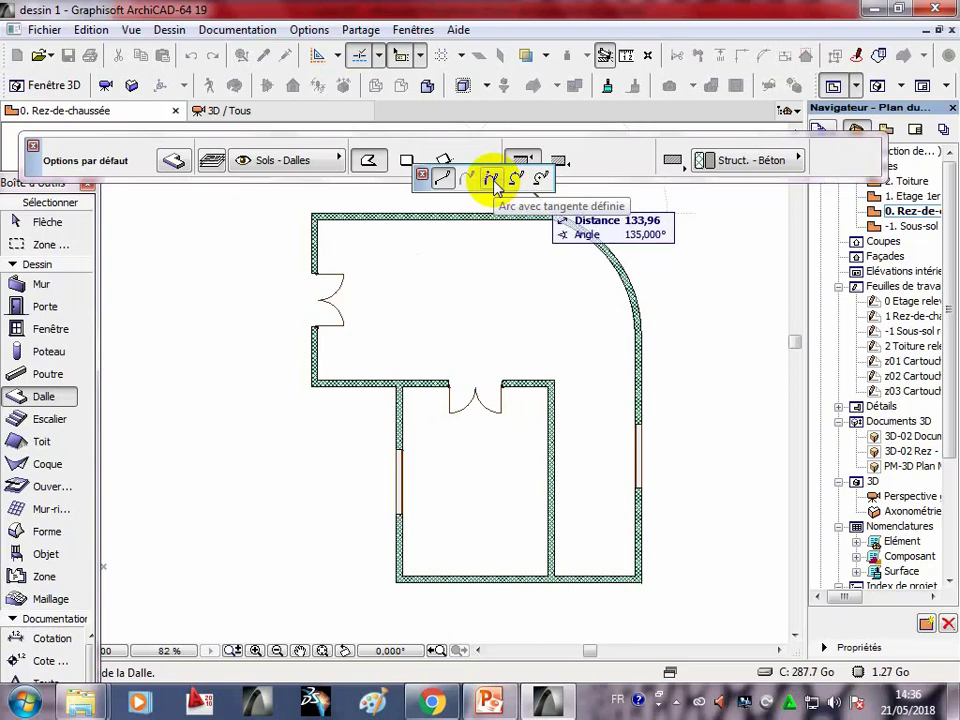
click(492, 180)
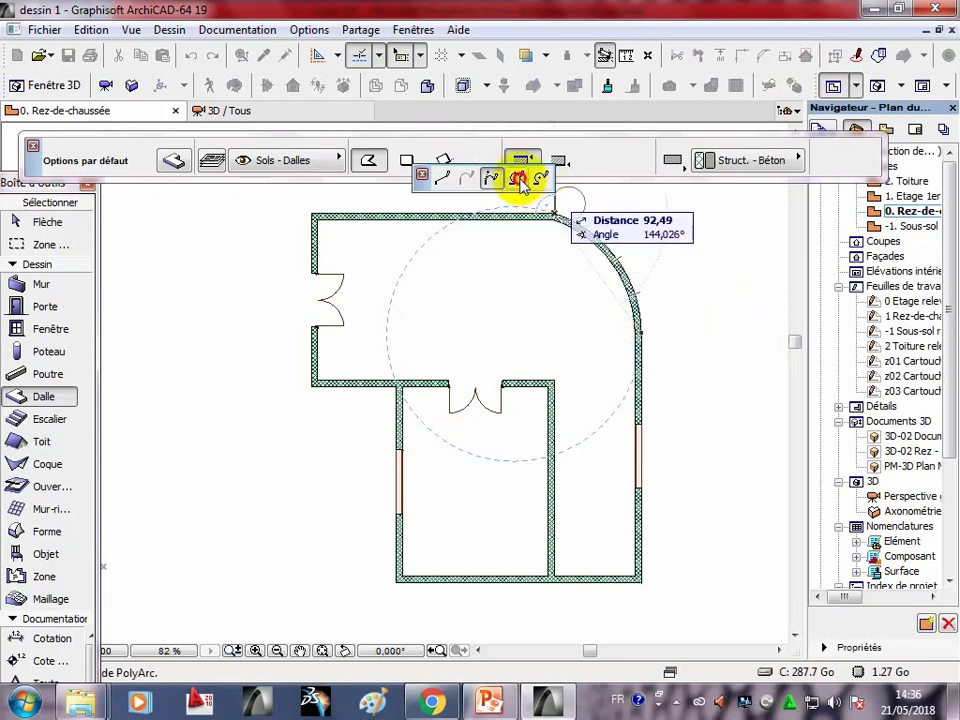
click(517, 179)
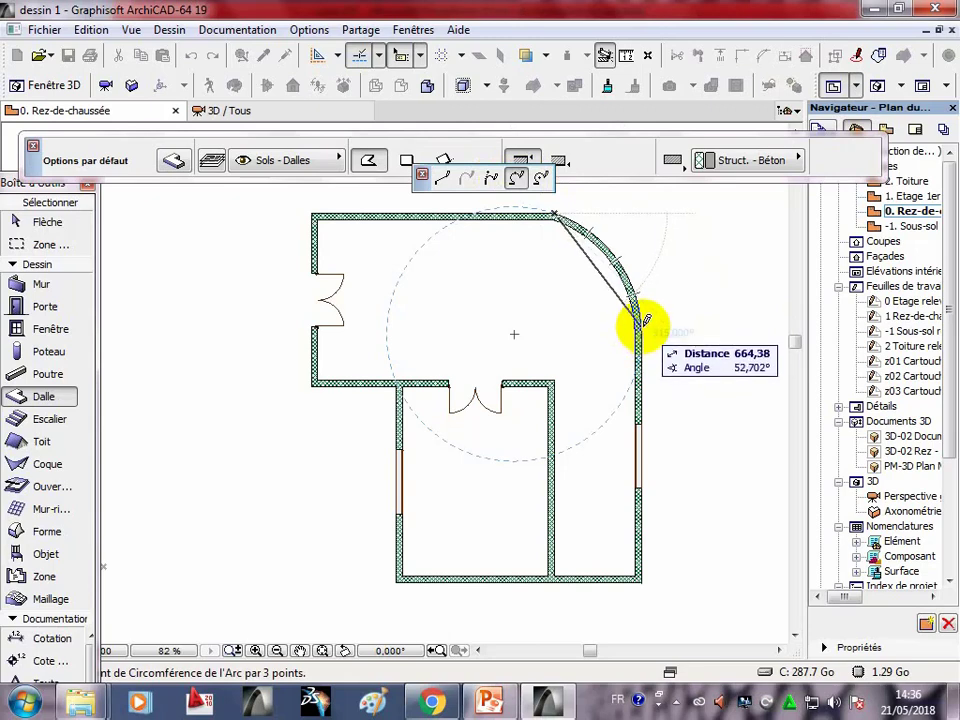
click(642, 324)
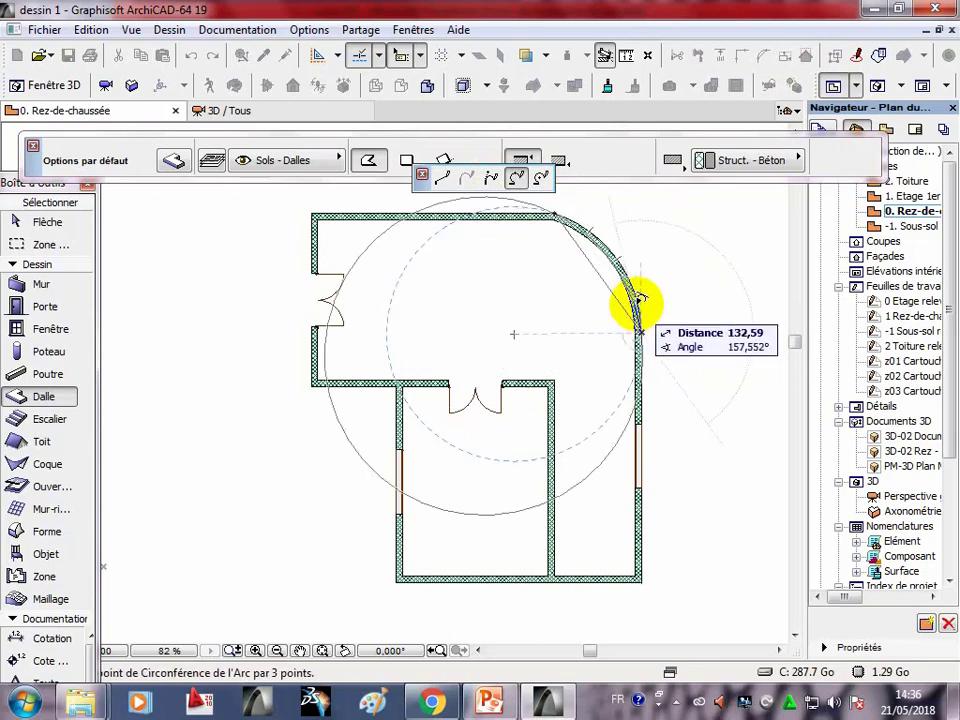
click(640, 299)
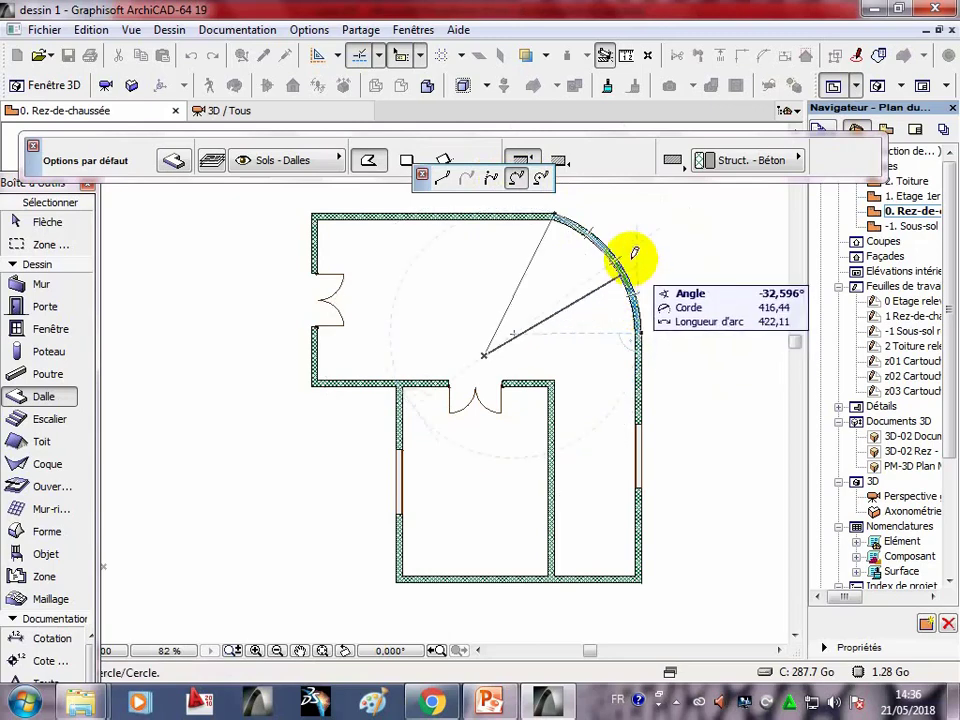
click(642, 327)
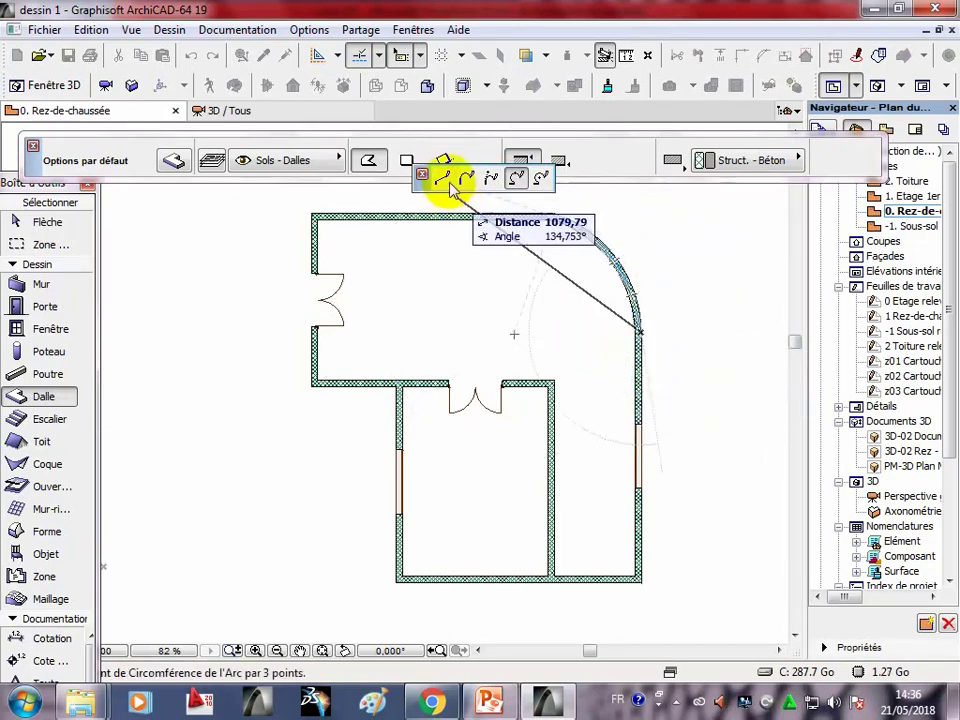
scroll(680, 531, down, 2)
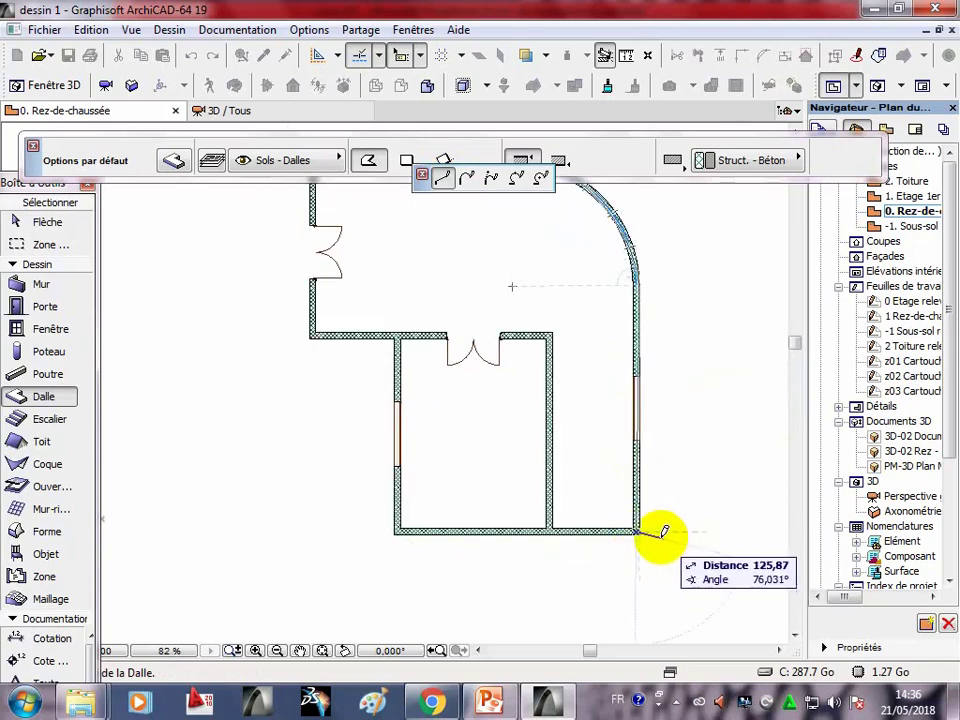
key(Escape)
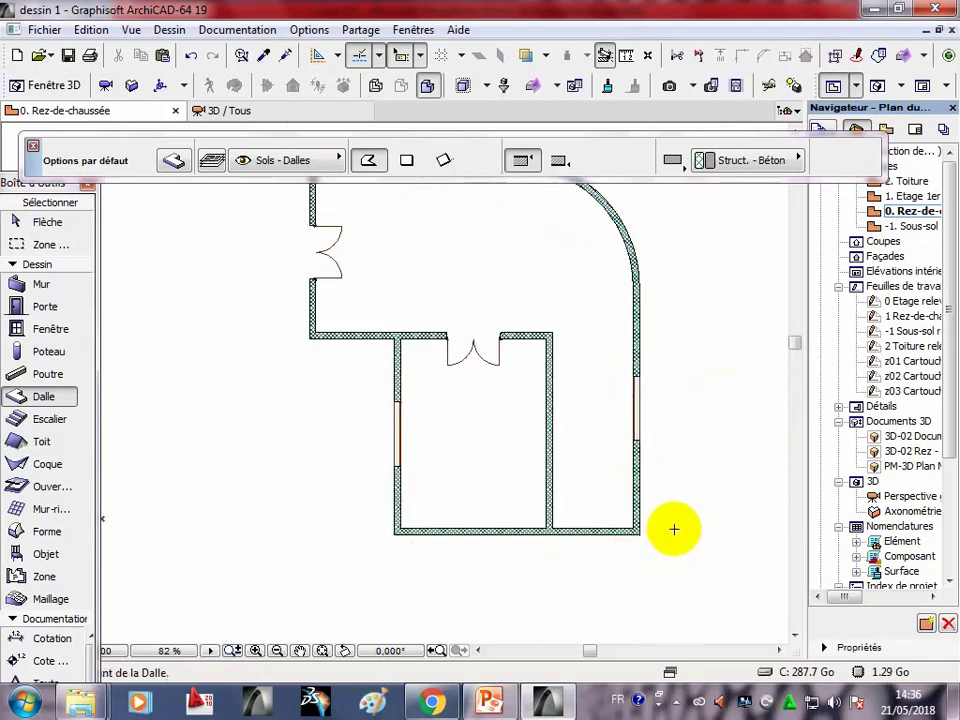
key(Escape)
Start a slab at the top wall corner with a 3-point arc along the curved wall.
scroll(450, 236, up, 3)
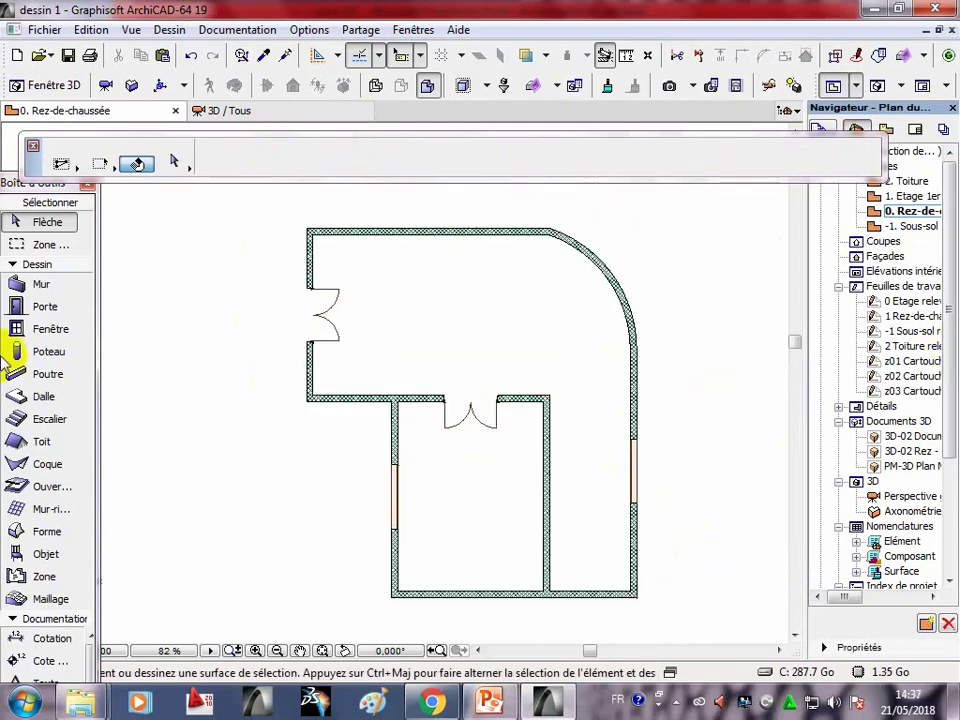
click(50, 397)
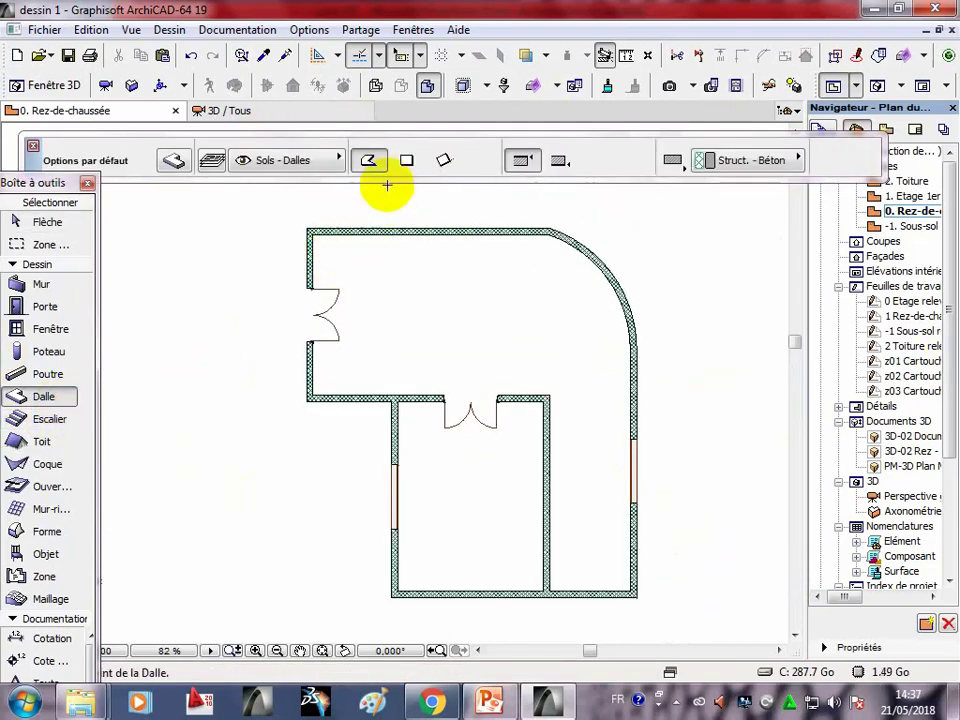
click(551, 229)
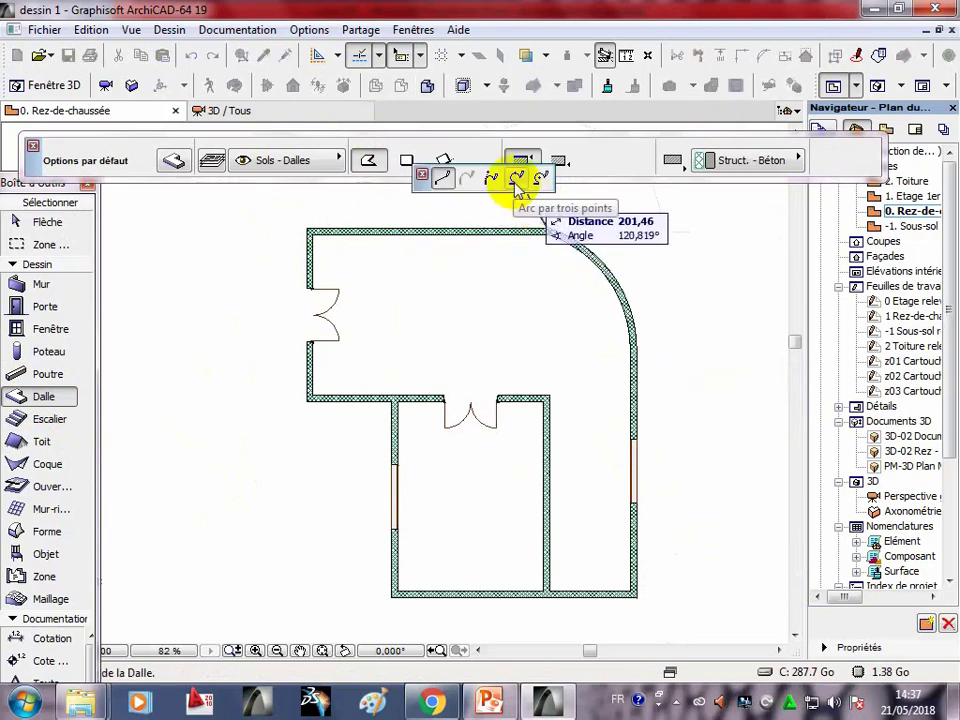
click(517, 180)
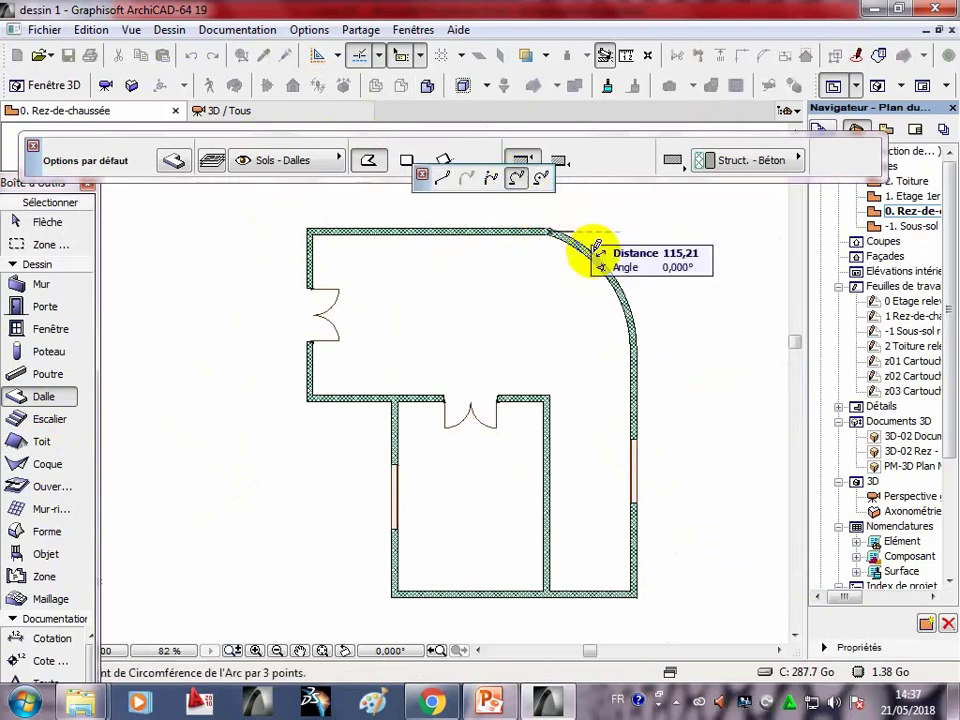
click(638, 328)
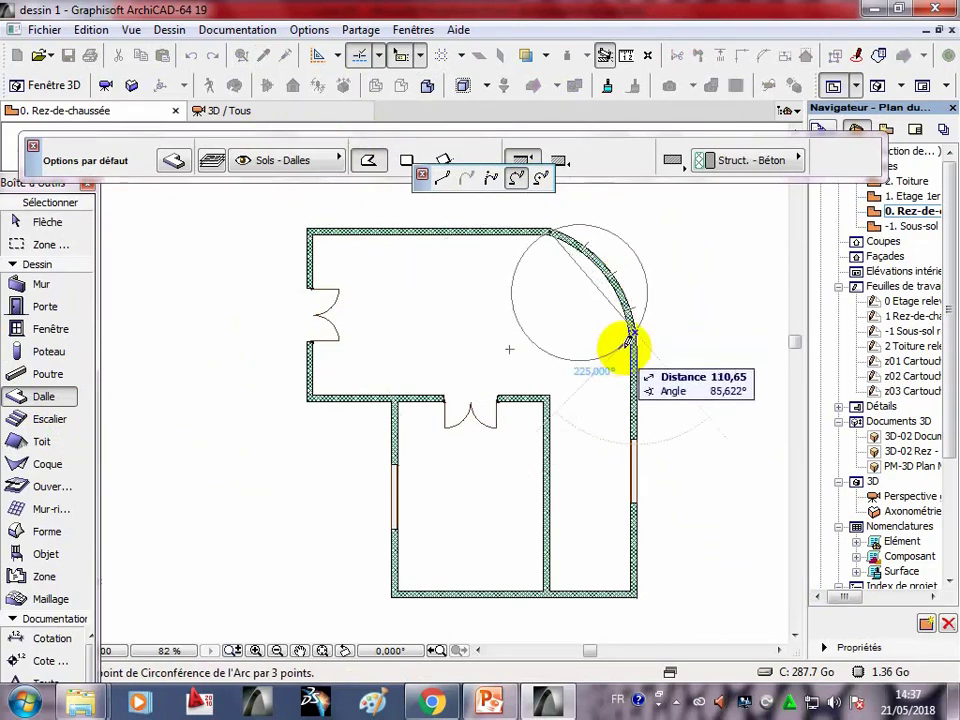
click(636, 336)
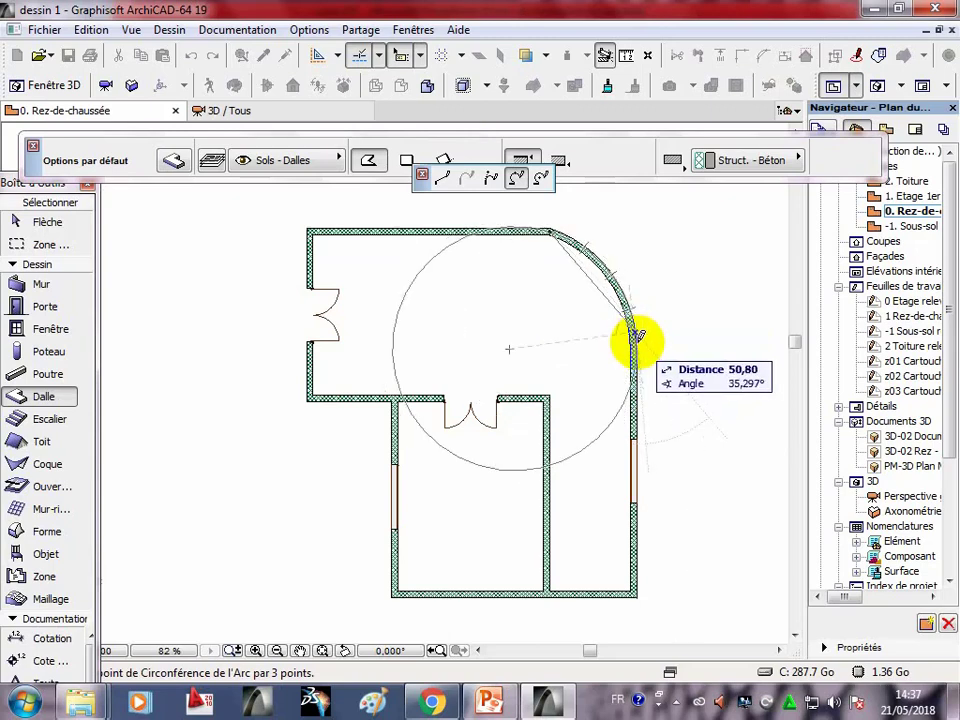
click(636, 338)
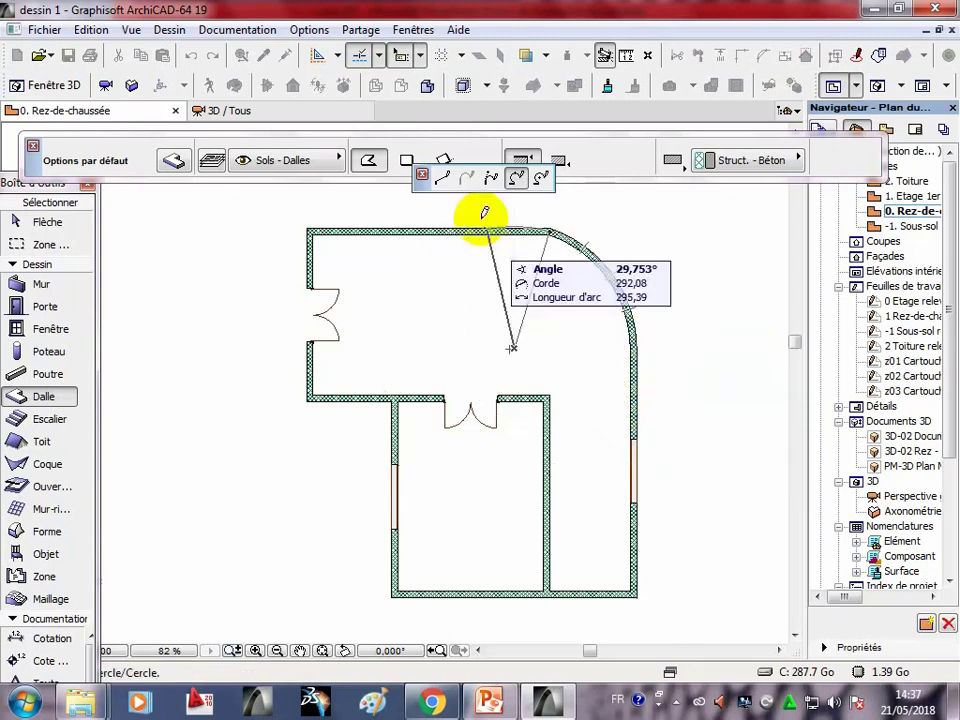
Switch back to straight edges, close the slab outline and pan to the curved corner.
click(442, 178)
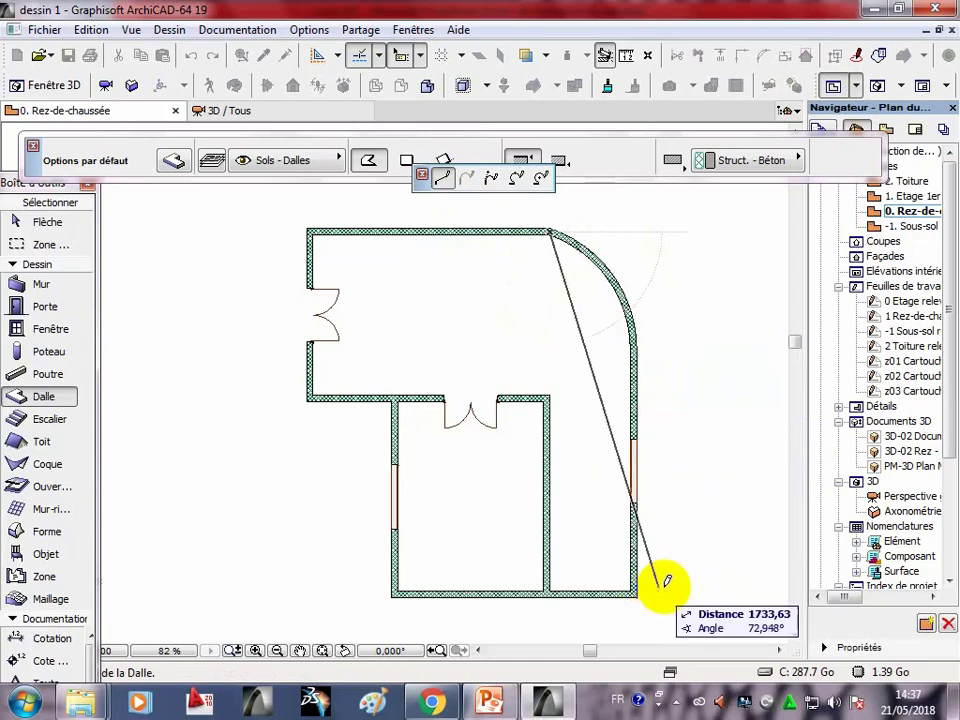
scroll(317, 343, up, 2)
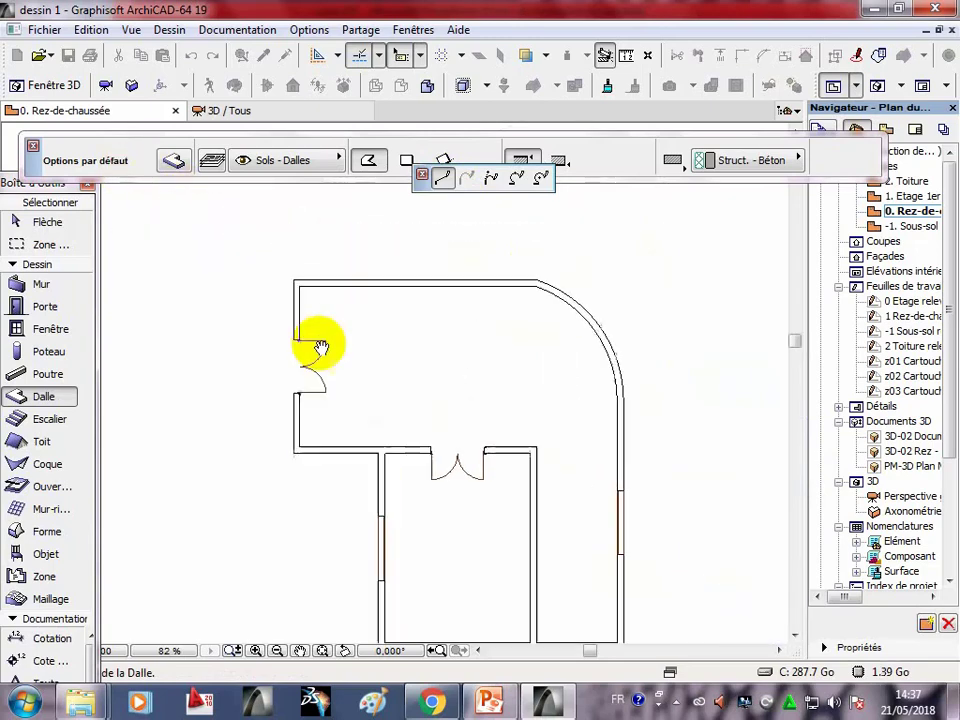
scroll(421, 334, up, 2)
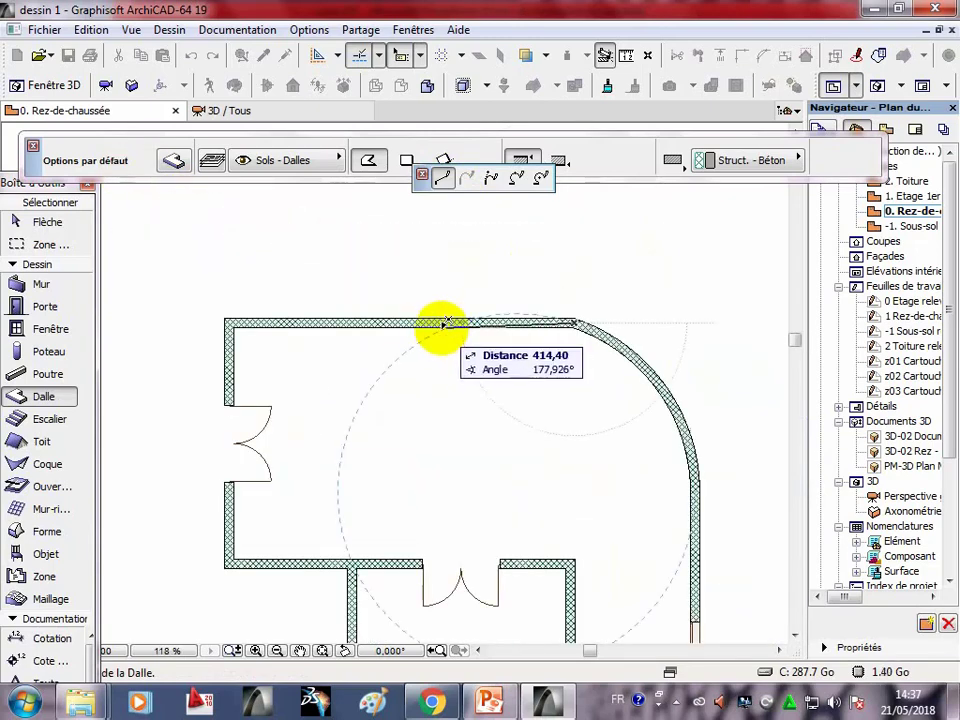
click(457, 325)
middle_drag(474, 360, 454, 311)
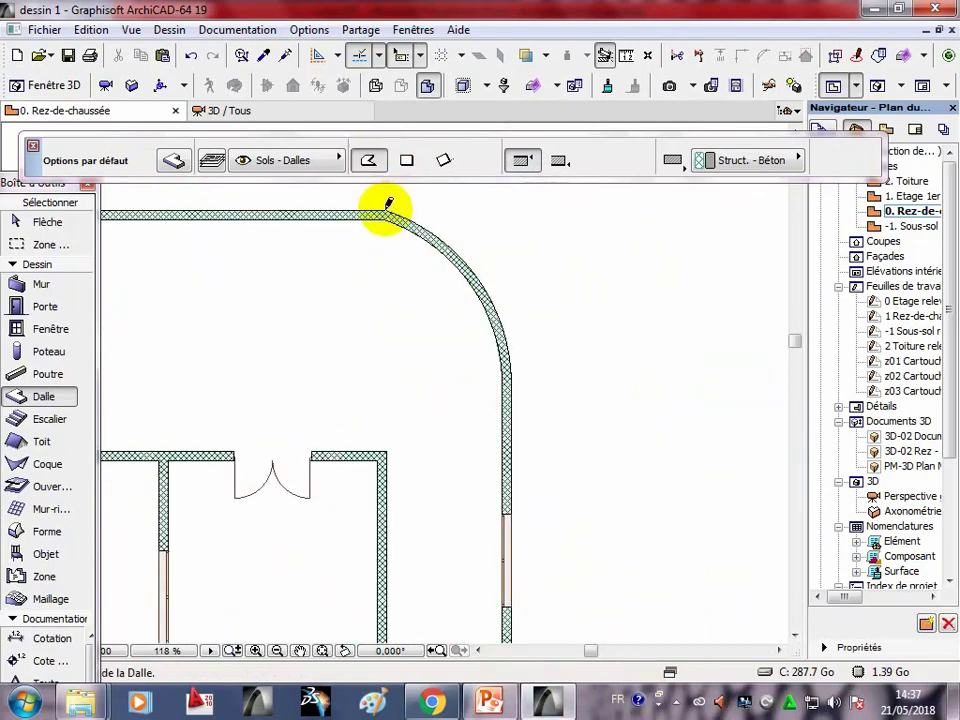
Start a new slab at the wall corner with a 3-point arc along the curved wall.
click(389, 204)
click(516, 177)
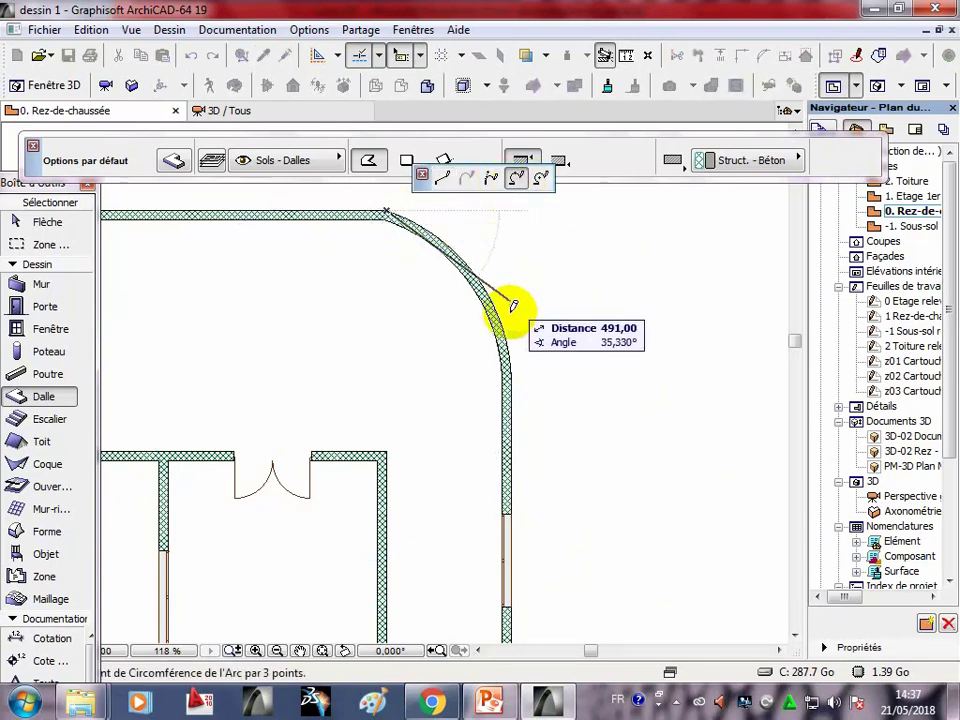
scroll(508, 350, up, 1)
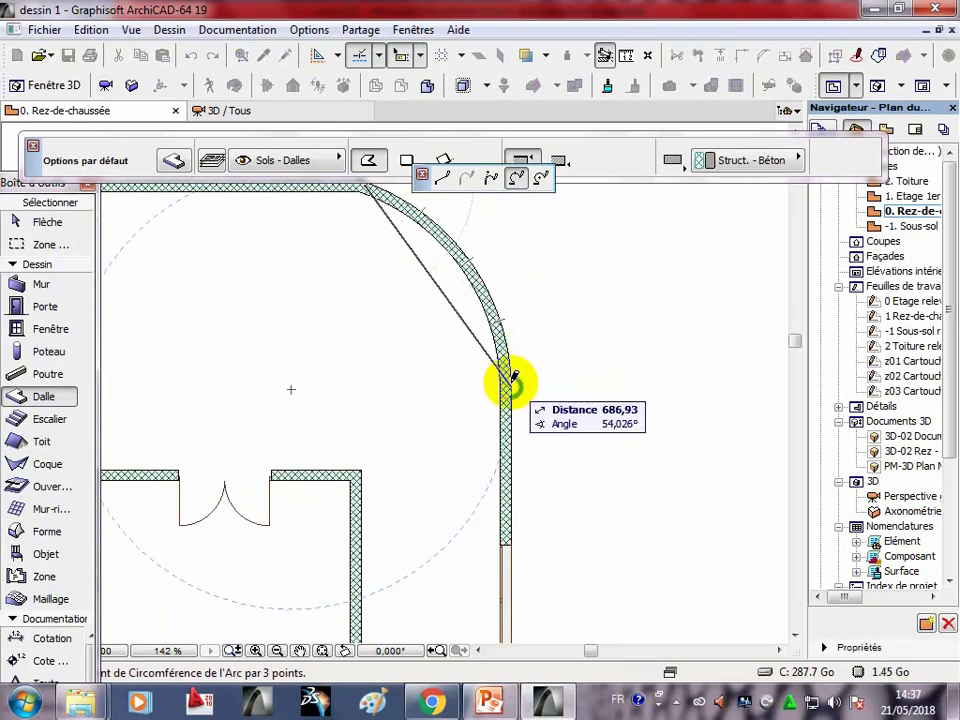
click(511, 383)
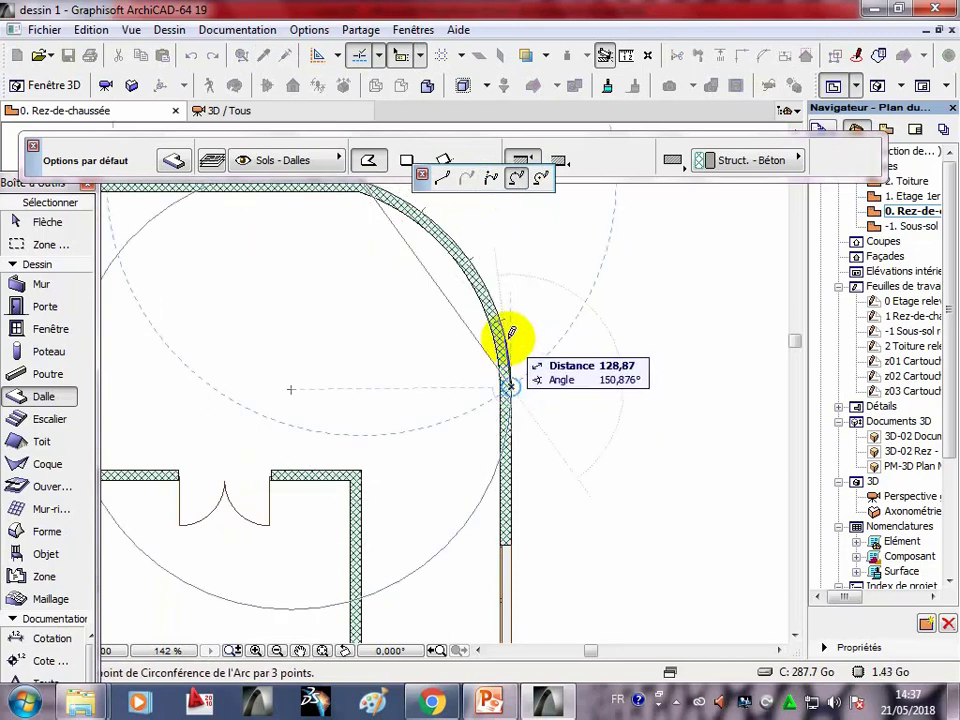
click(510, 333)
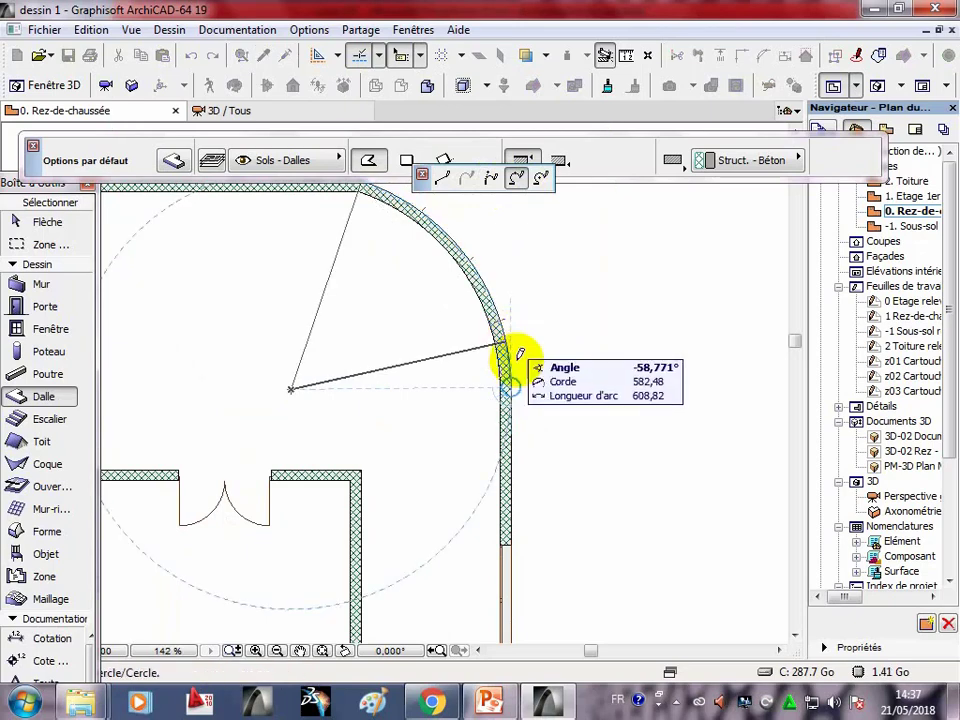
click(431, 171)
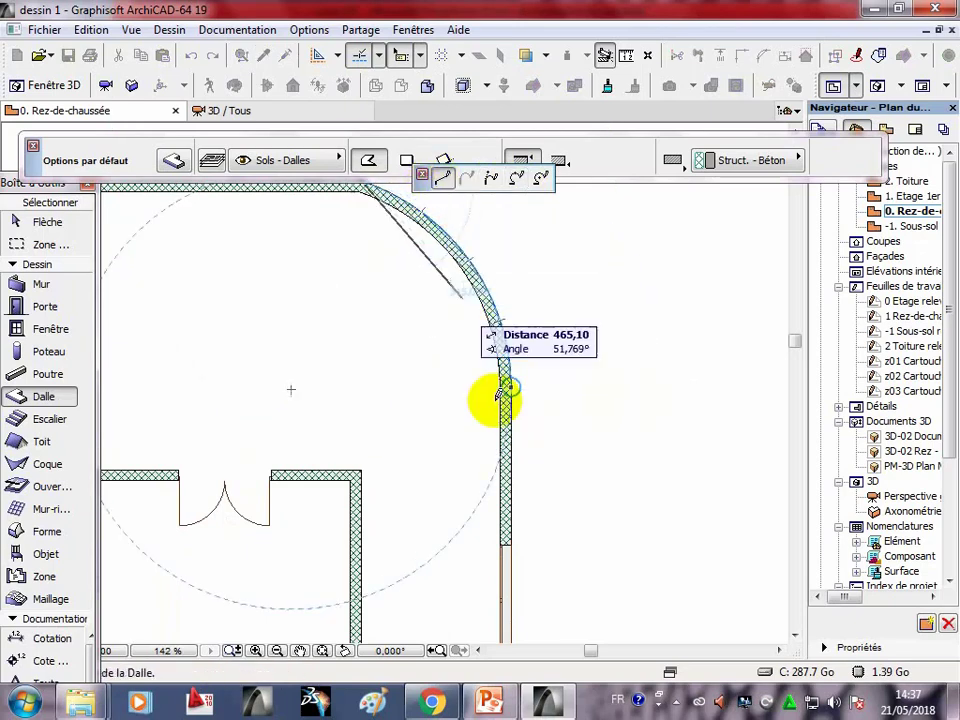
Place slab corners at the top-left and inner wall corners, panning across the plan.
middle_drag(510, 480, 570, 525)
middle_drag(324, 446, 628, 439)
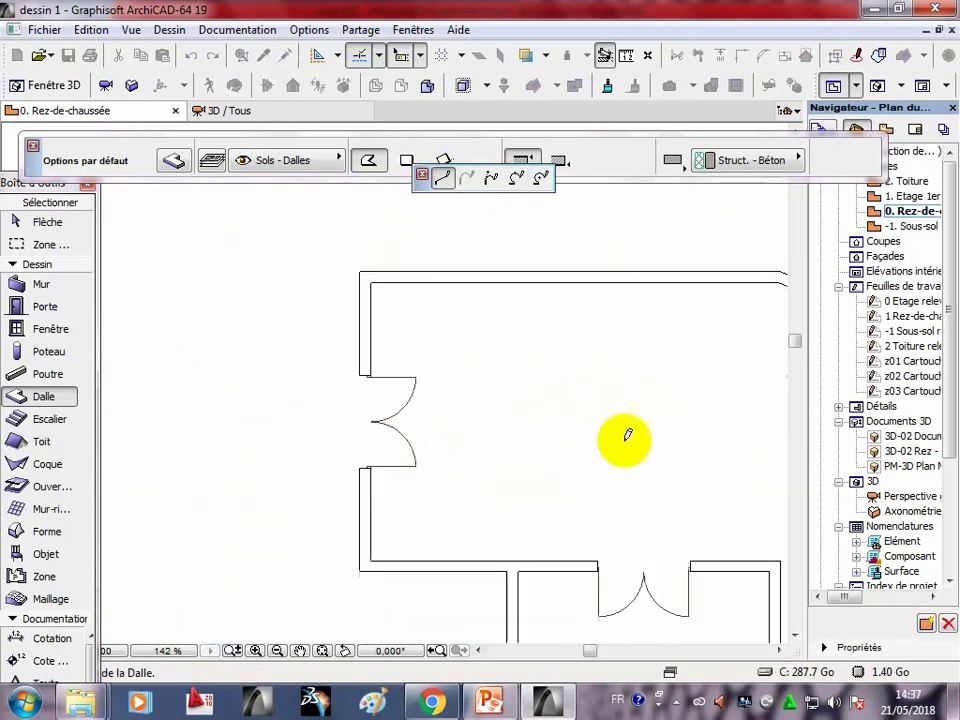
click(361, 269)
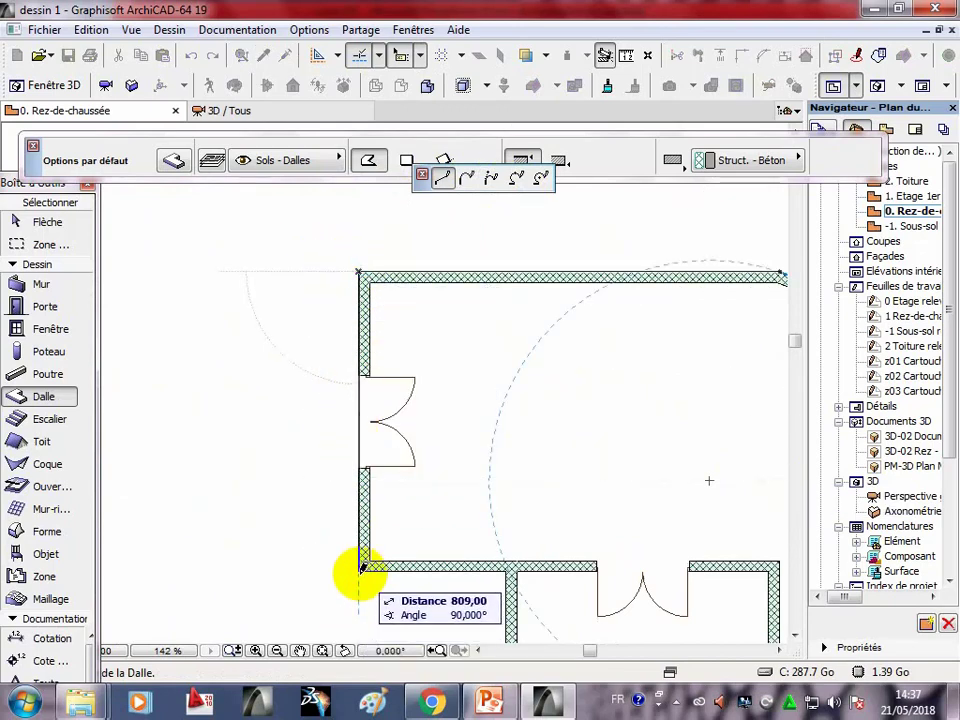
click(508, 568)
middle_drag(508, 582, 498, 422)
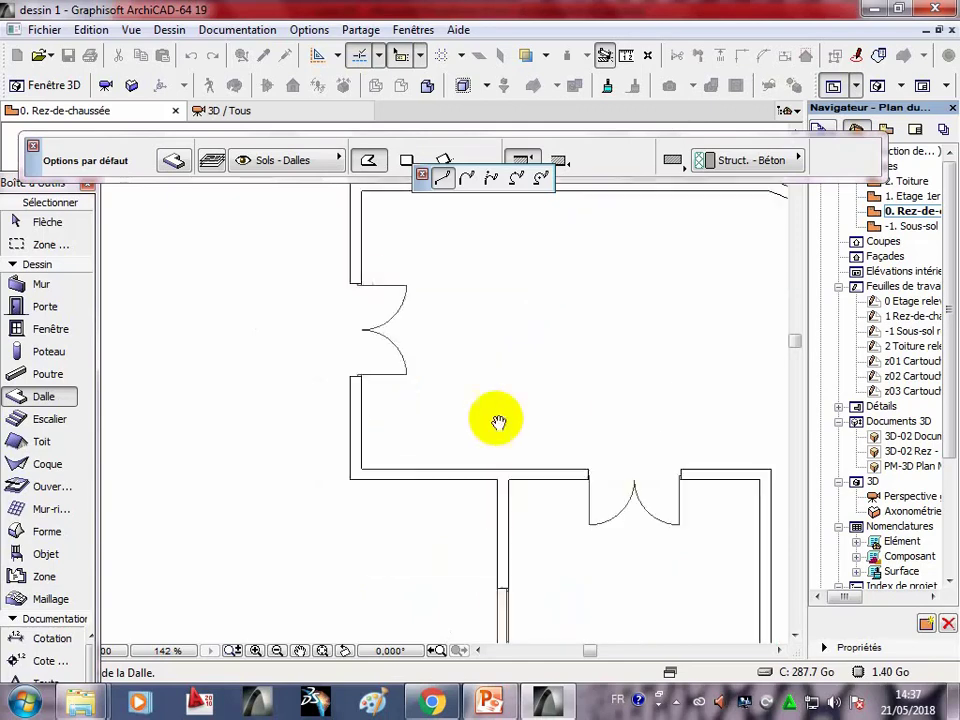
scroll(498, 422, down, 2)
middle_drag(501, 489, 469, 369)
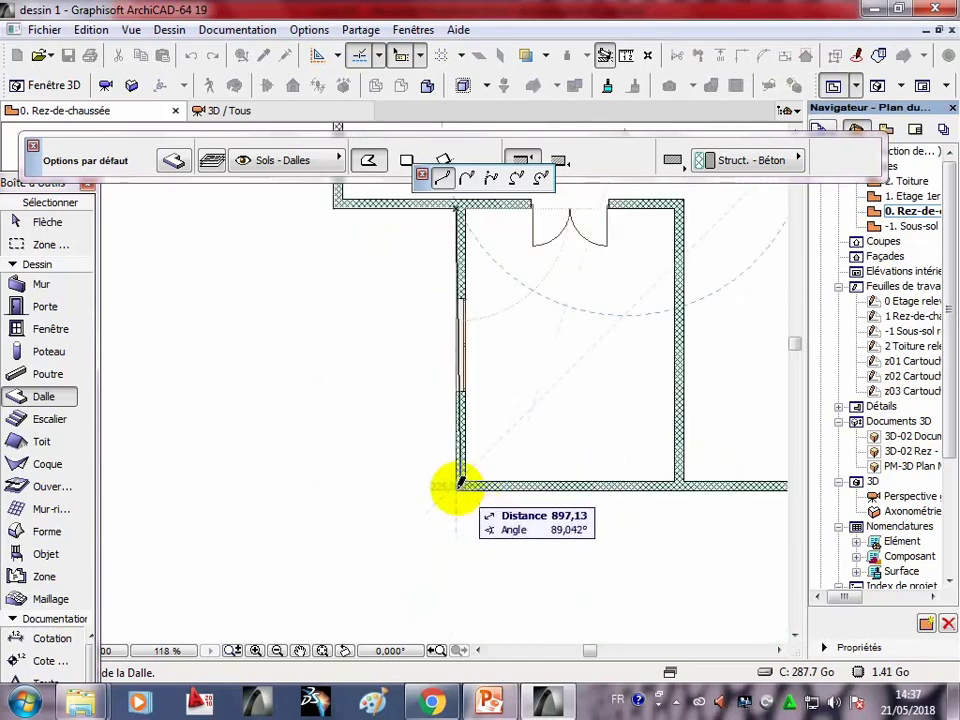
scroll(456, 493, down, 2)
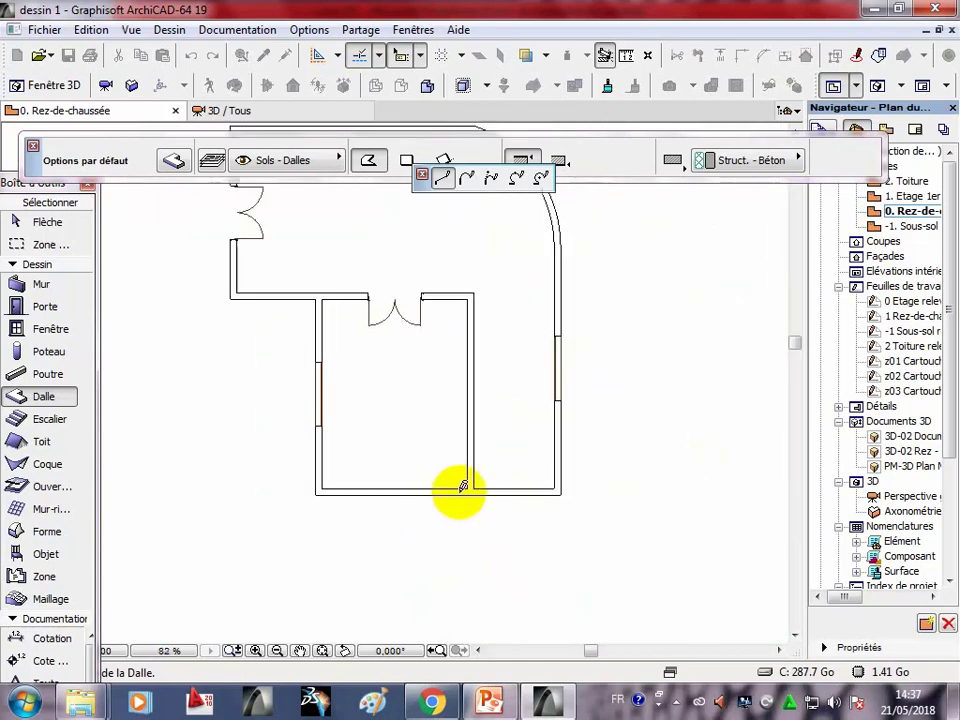
middle_drag(456, 493, 561, 497)
scroll(561, 497, up, 1)
Add the bottom-right slab corner and close the slab at its starting point.
click(544, 493)
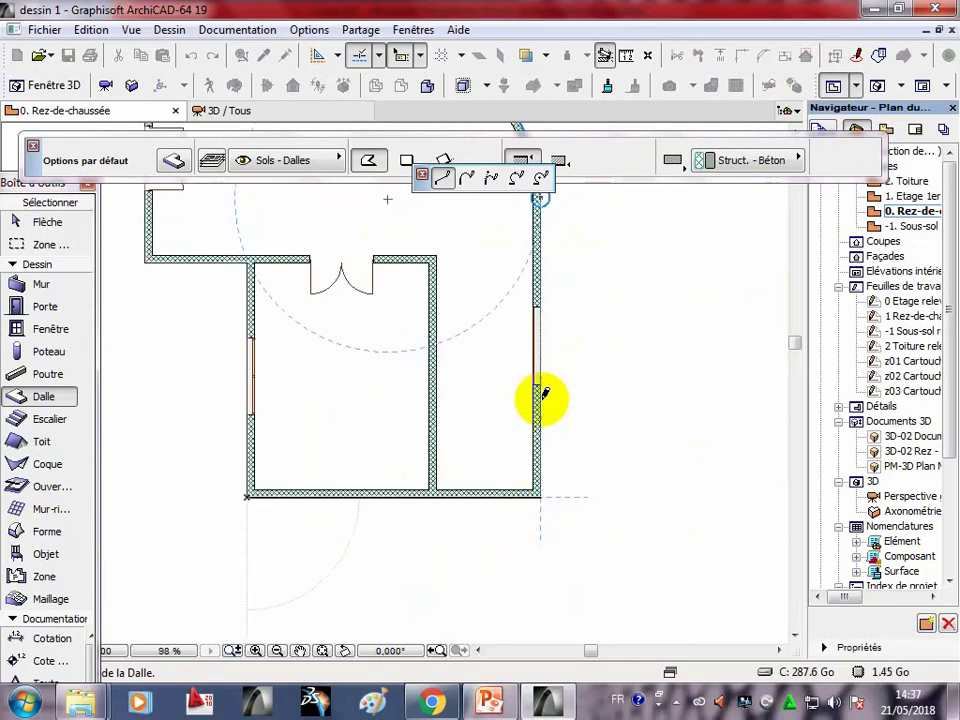
middle_drag(542, 394, 546, 579)
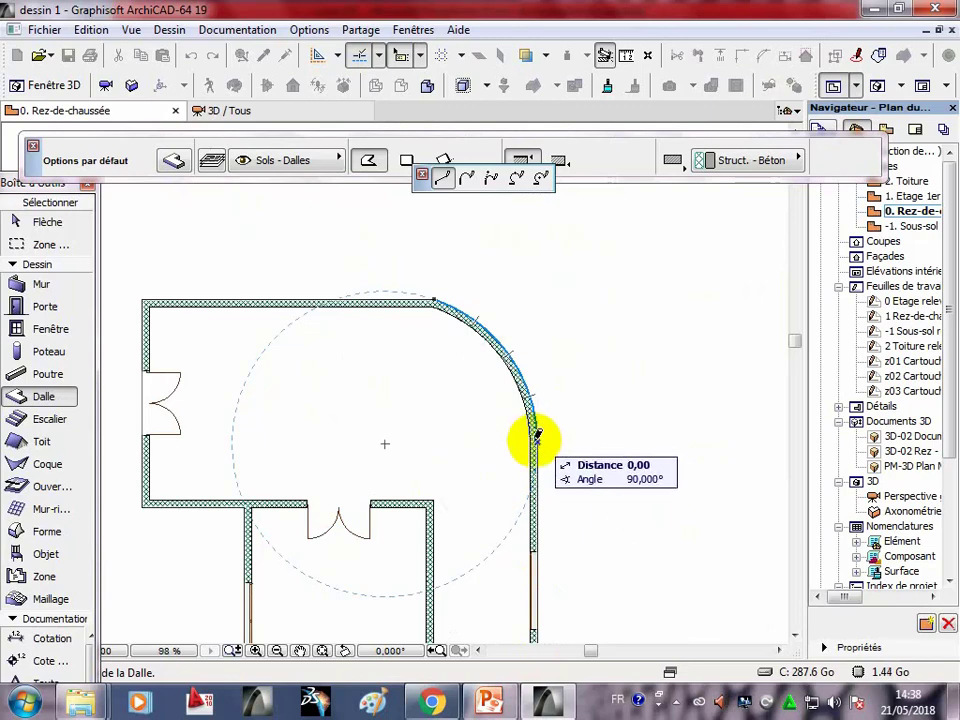
scroll(538, 435, up, 3)
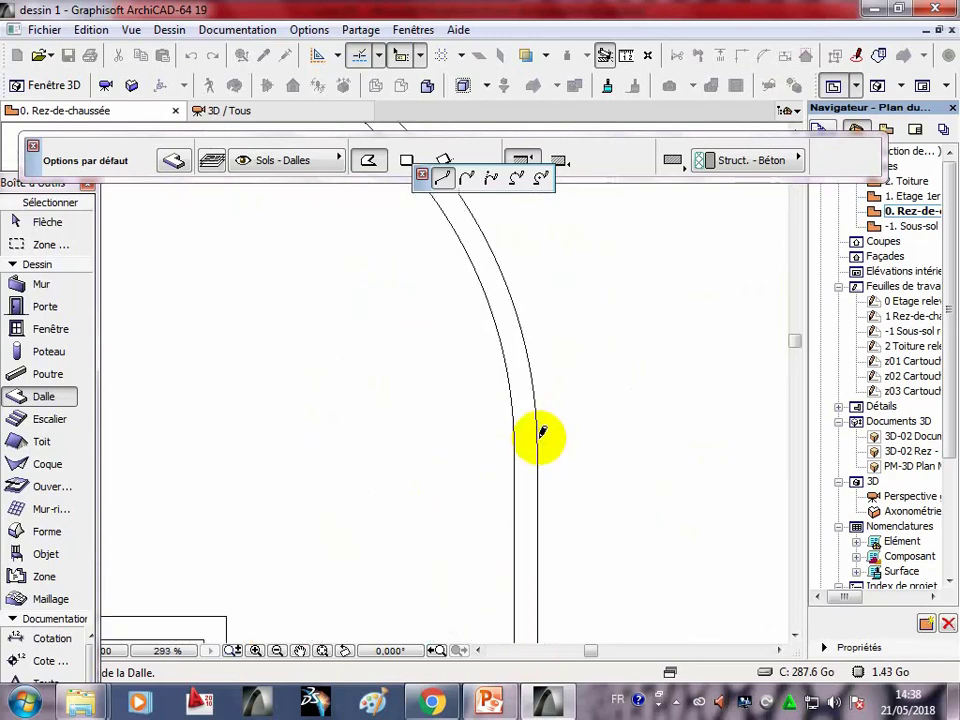
click(538, 440)
scroll(538, 442, down, 1)
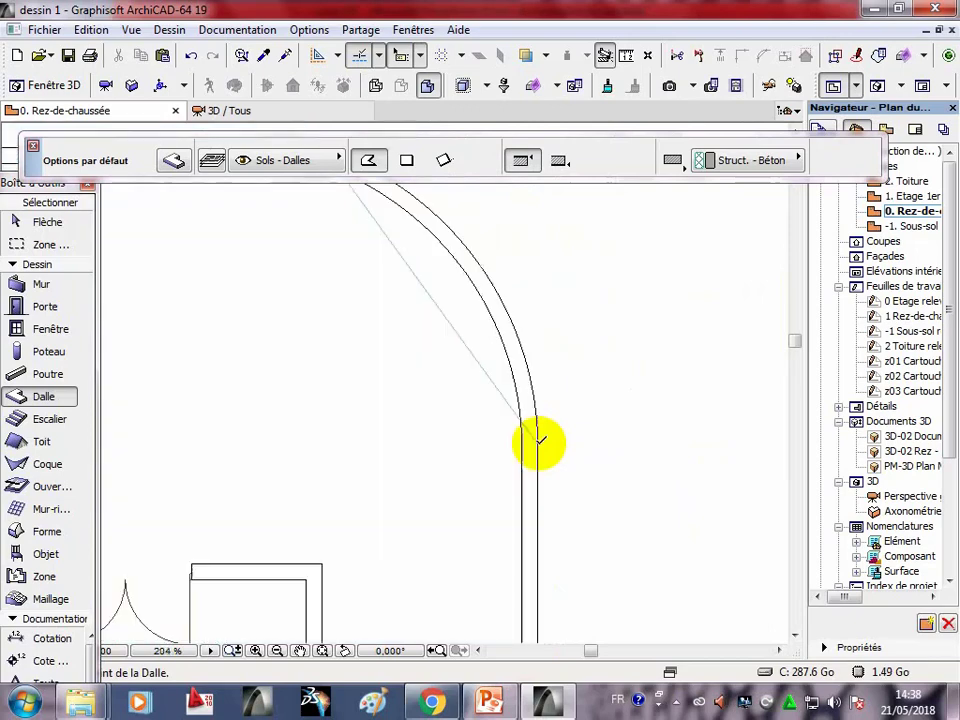
scroll(538, 442, down, 1)
Delete the straight-cut slab and begin a new slab at the top-left wall corner.
key(Escape)
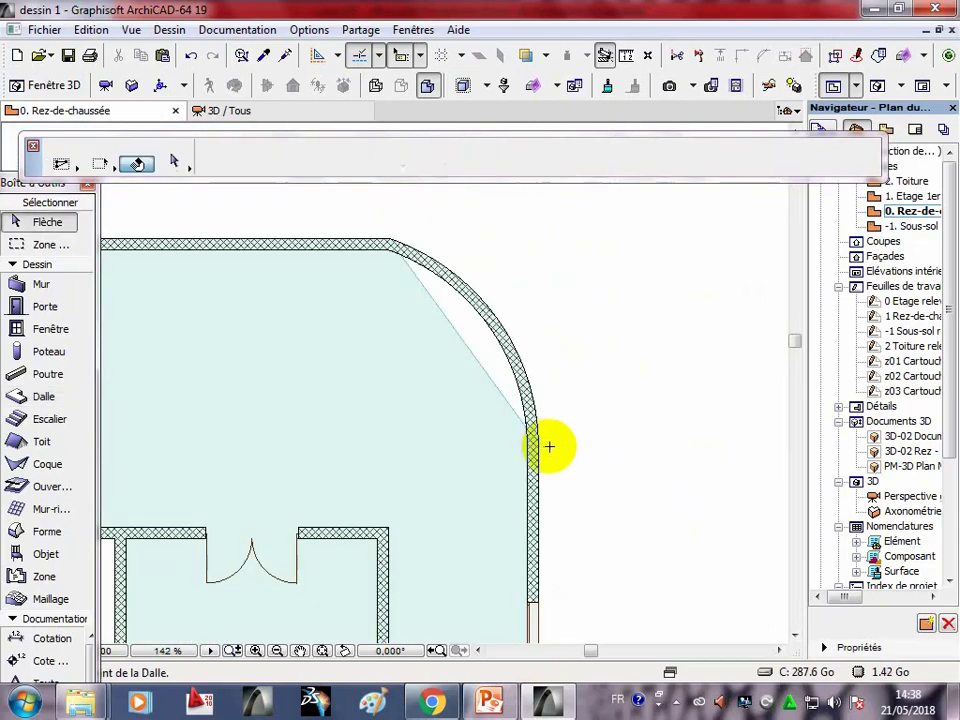
scroll(589, 443, down, 2)
click(523, 403)
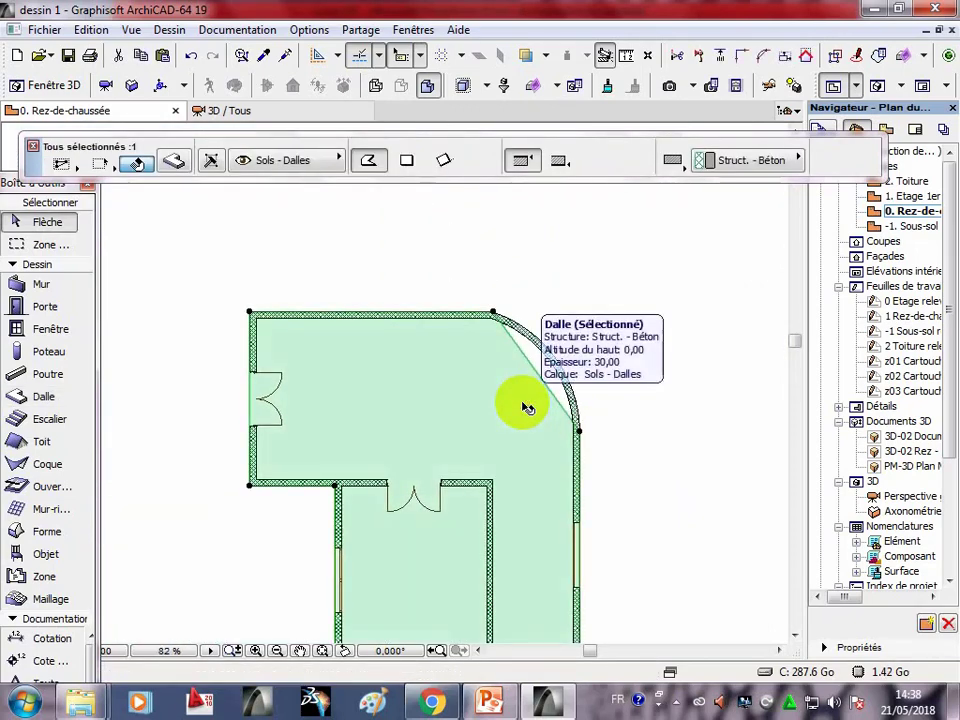
key(Delete)
middle_drag(525, 435, 476, 340)
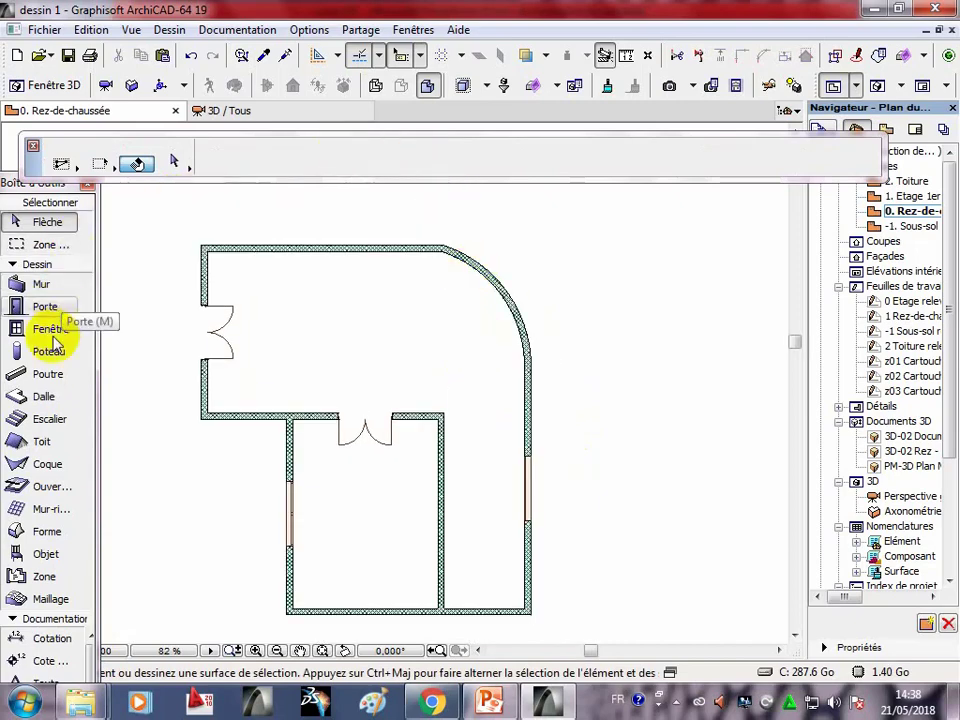
click(44, 400)
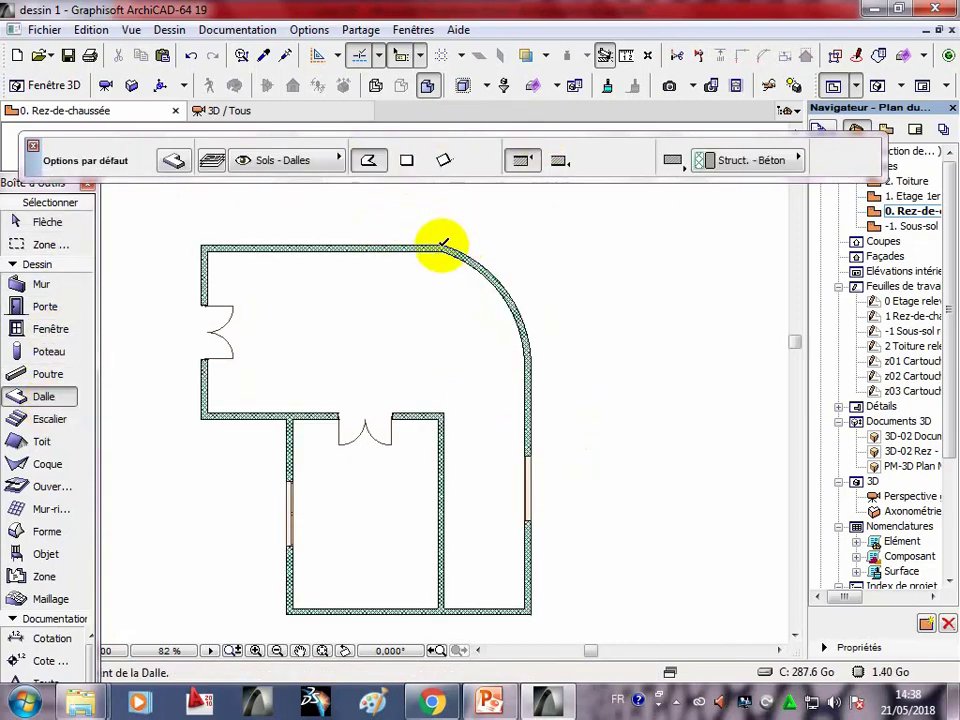
click(201, 243)
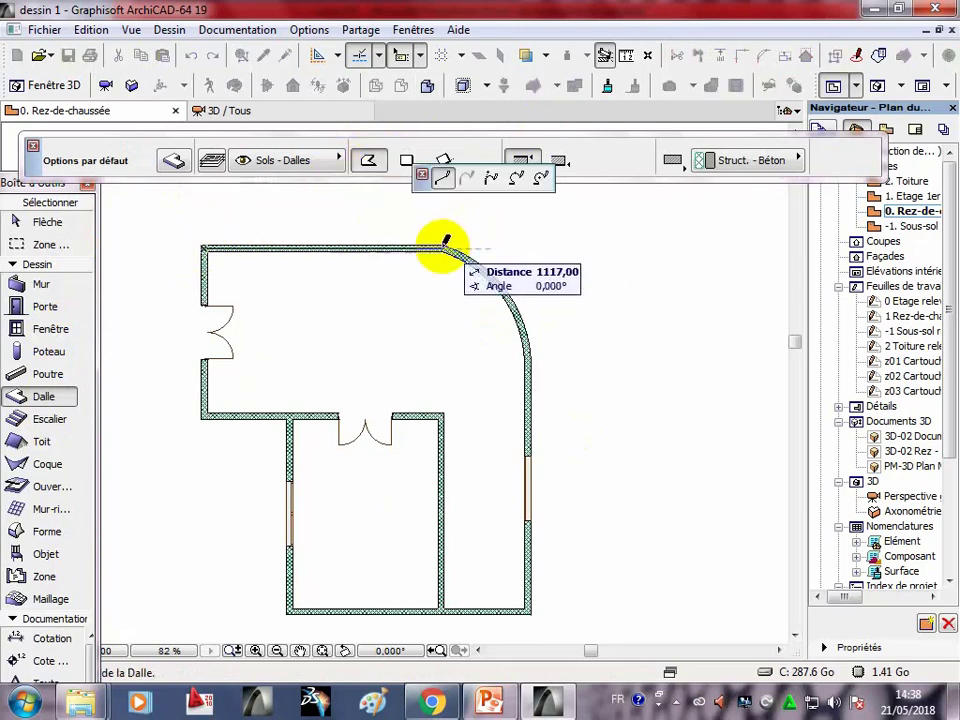
Cancel and restart the slab outline at the top-left corner.
key(Escape)
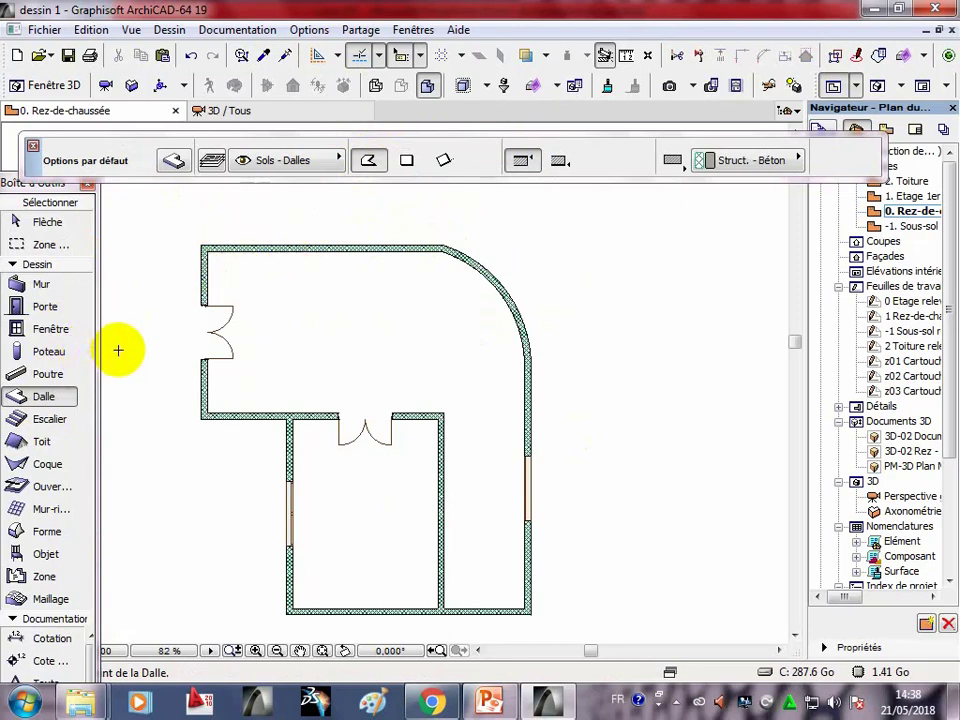
scroll(347, 353, down, 2)
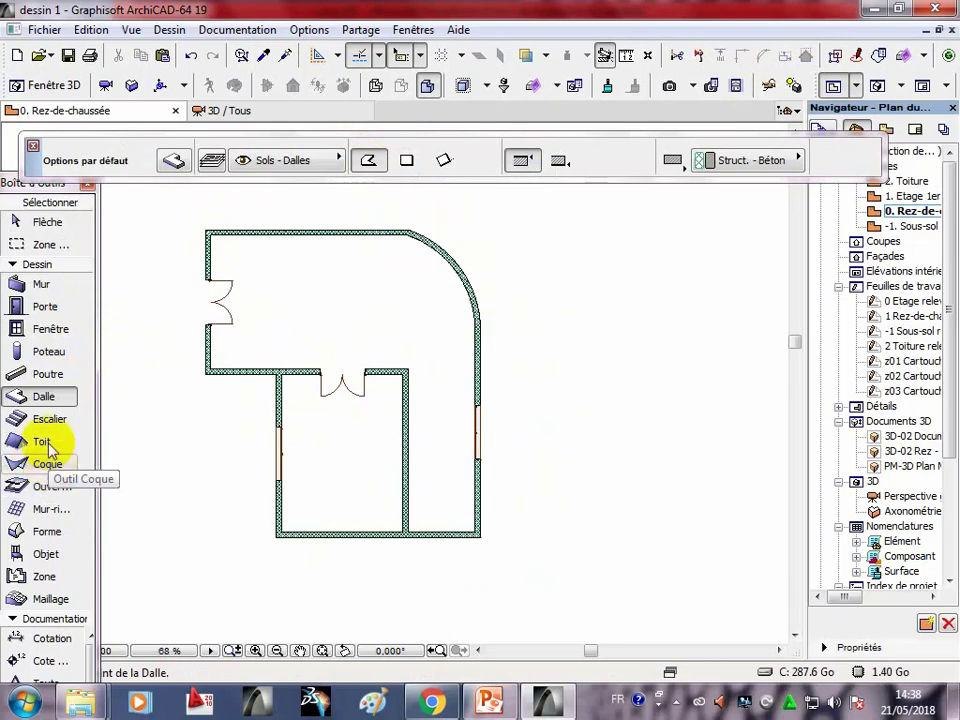
scroll(218, 248, up, 3)
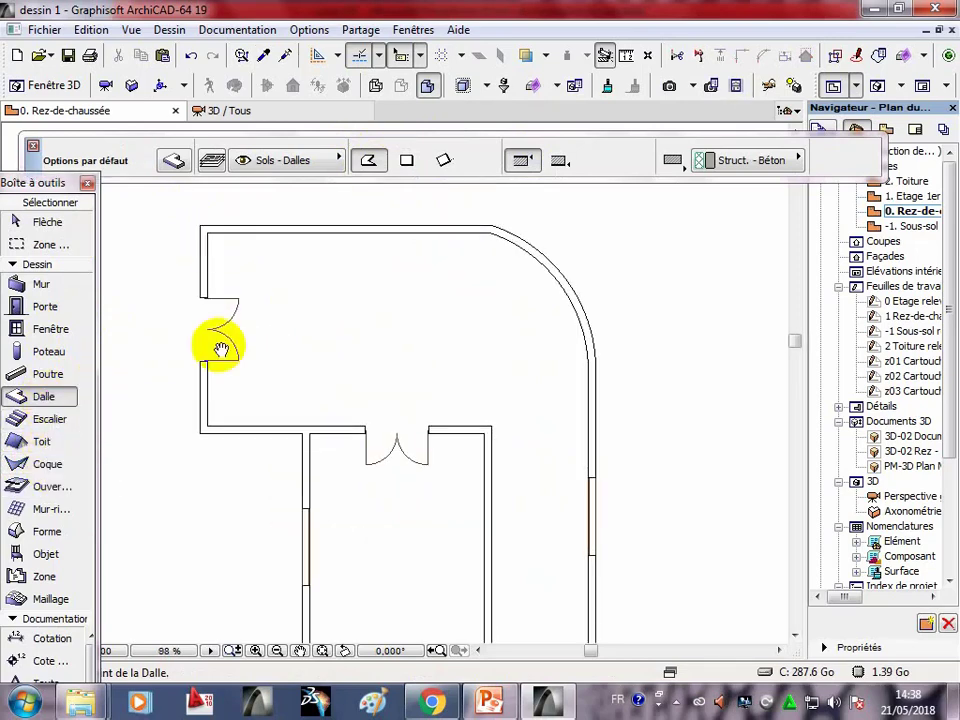
click(195, 335)
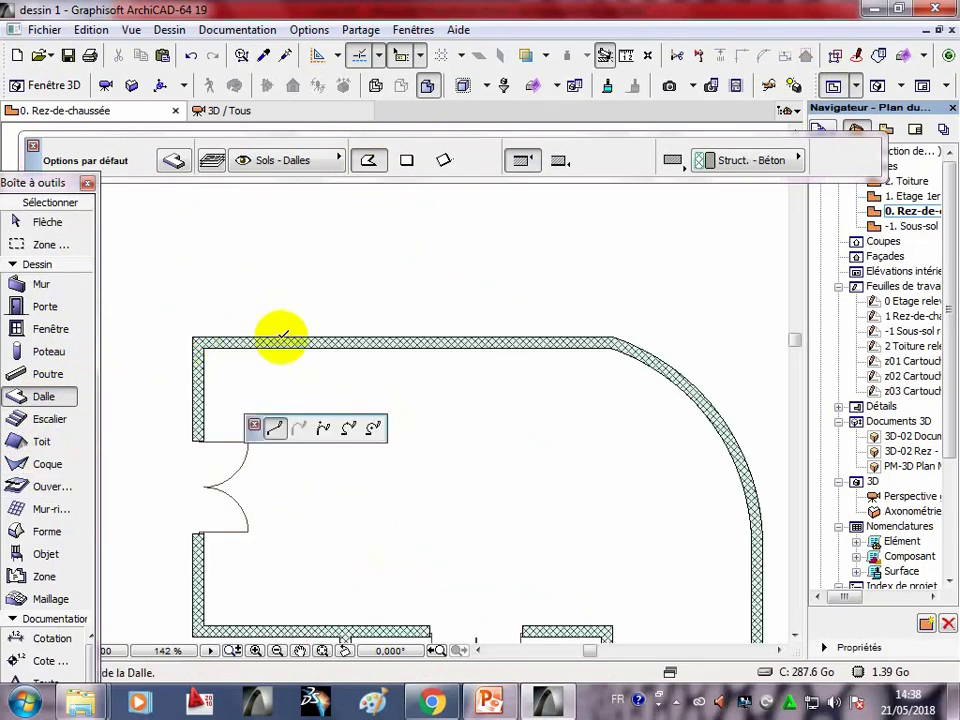
scroll(436, 347, right, 3)
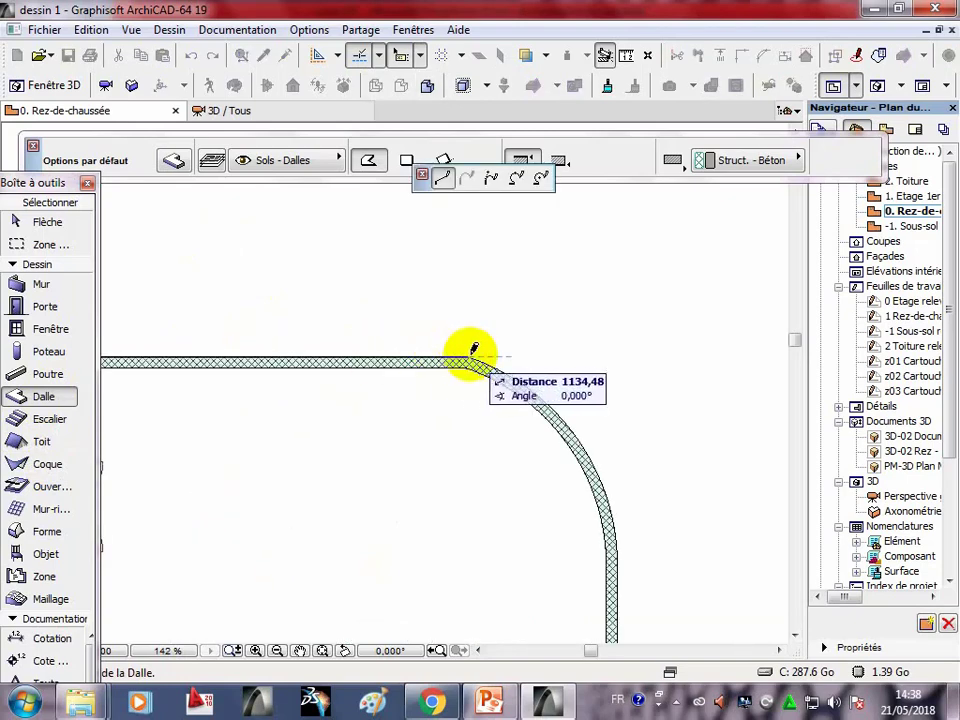
Trace a 3-point arc slab edge along the curved wall down to the right wall.
click(516, 177)
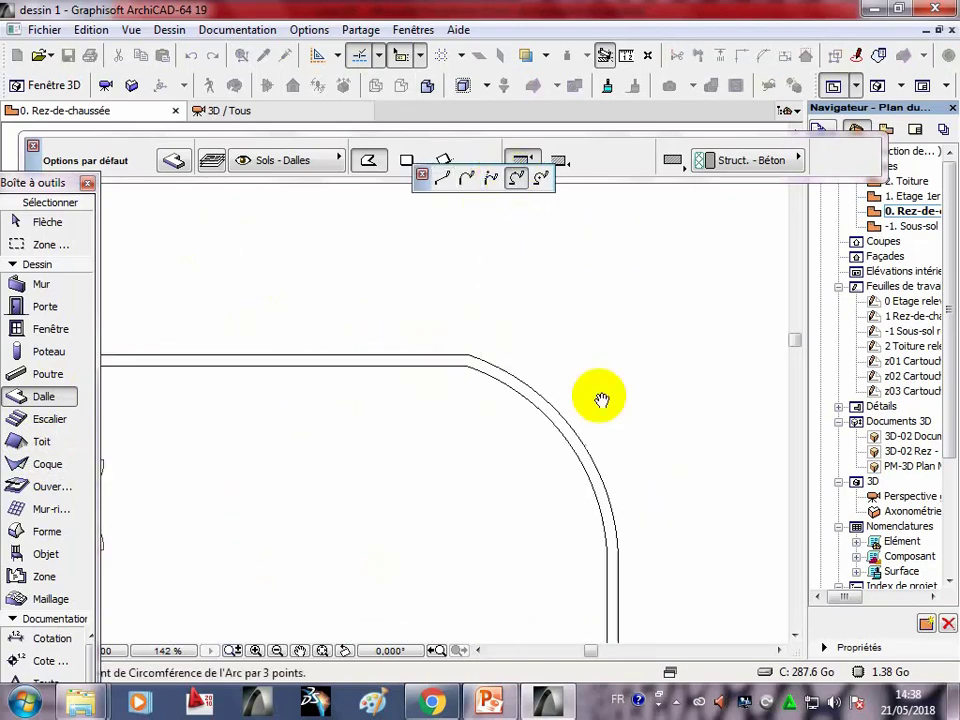
scroll(600, 396, down, 2)
click(608, 452)
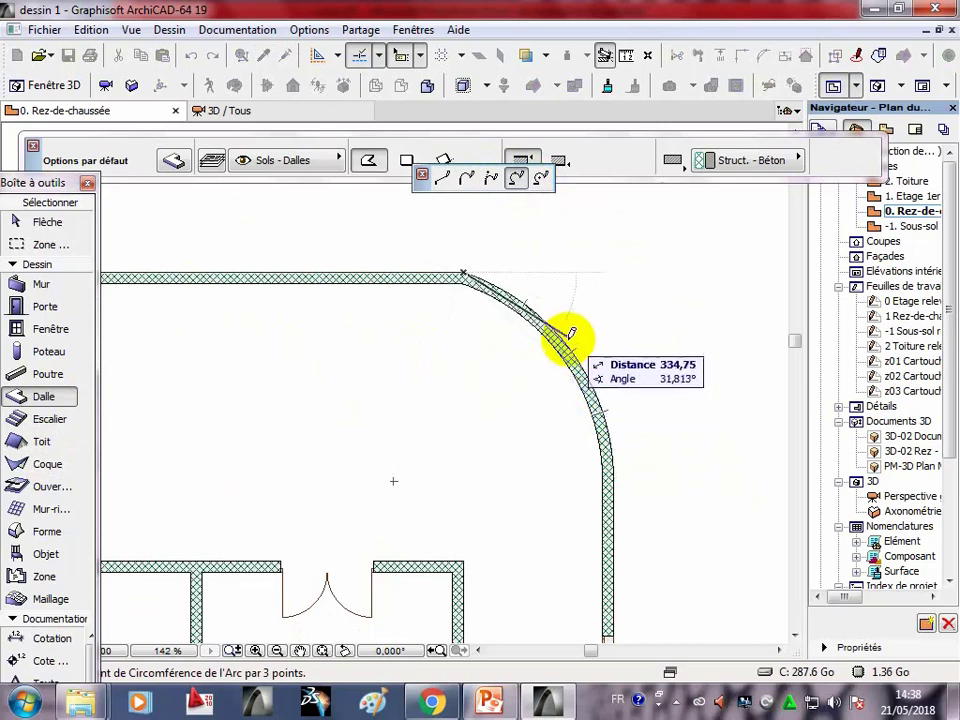
click(573, 350)
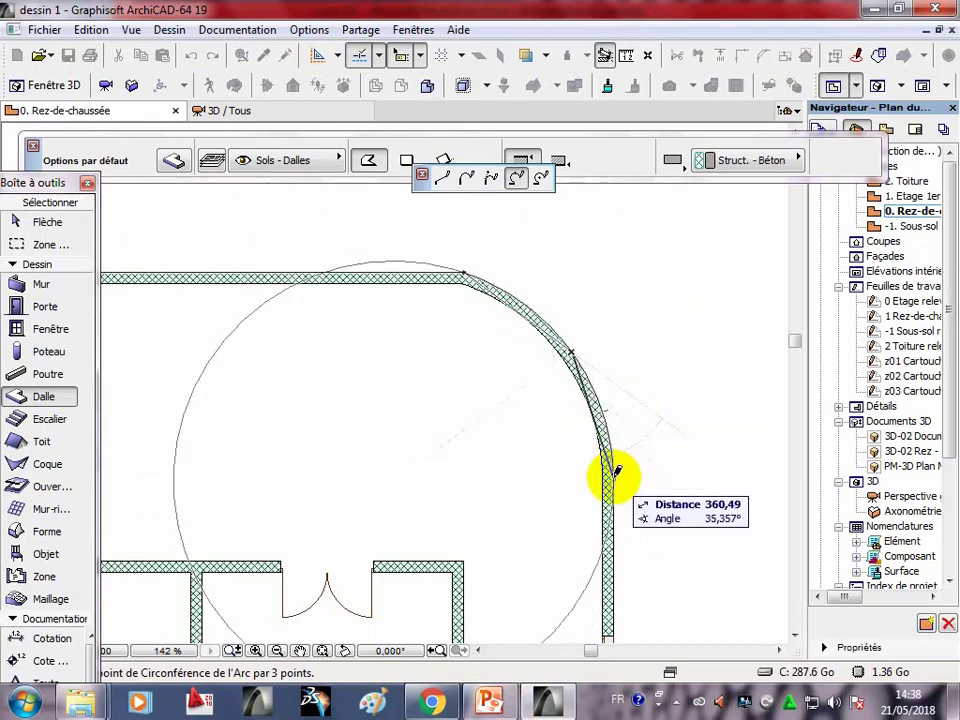
click(617, 470)
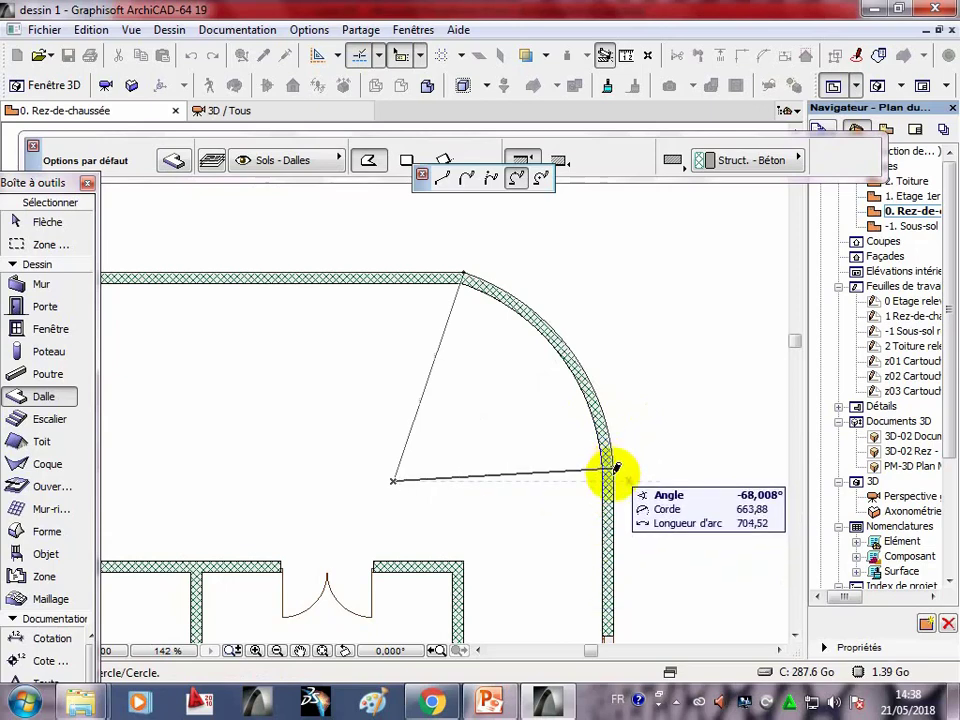
click(615, 480)
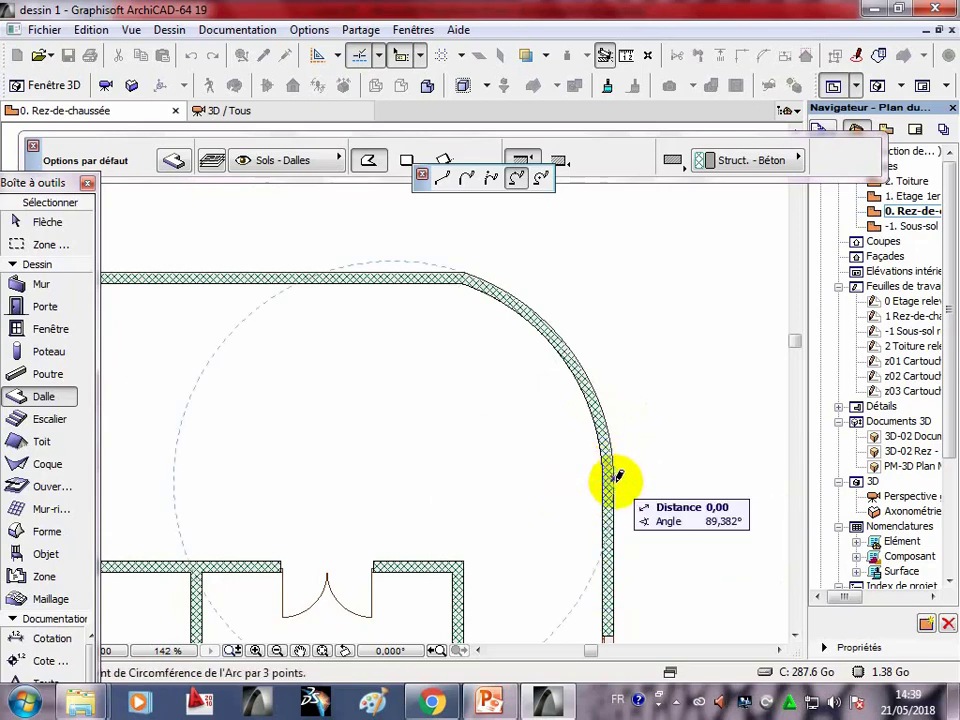
scroll(626, 490, down, 2)
Close the slab through the lower-right, lower-left, inner and outer-left wall corners.
middle_drag(649, 585, 643, 385)
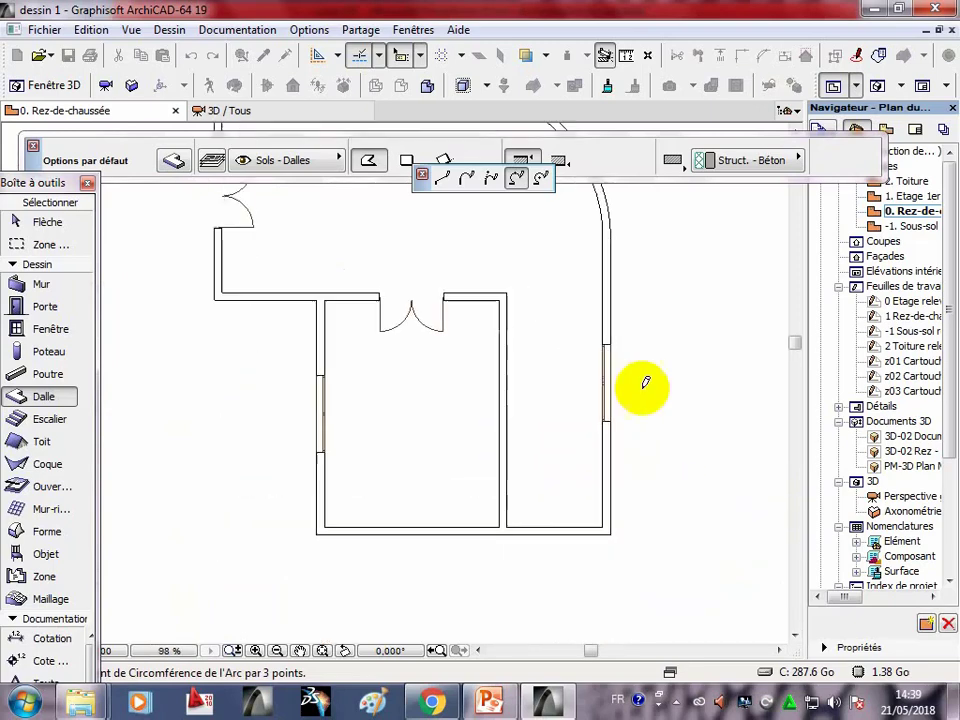
click(613, 530)
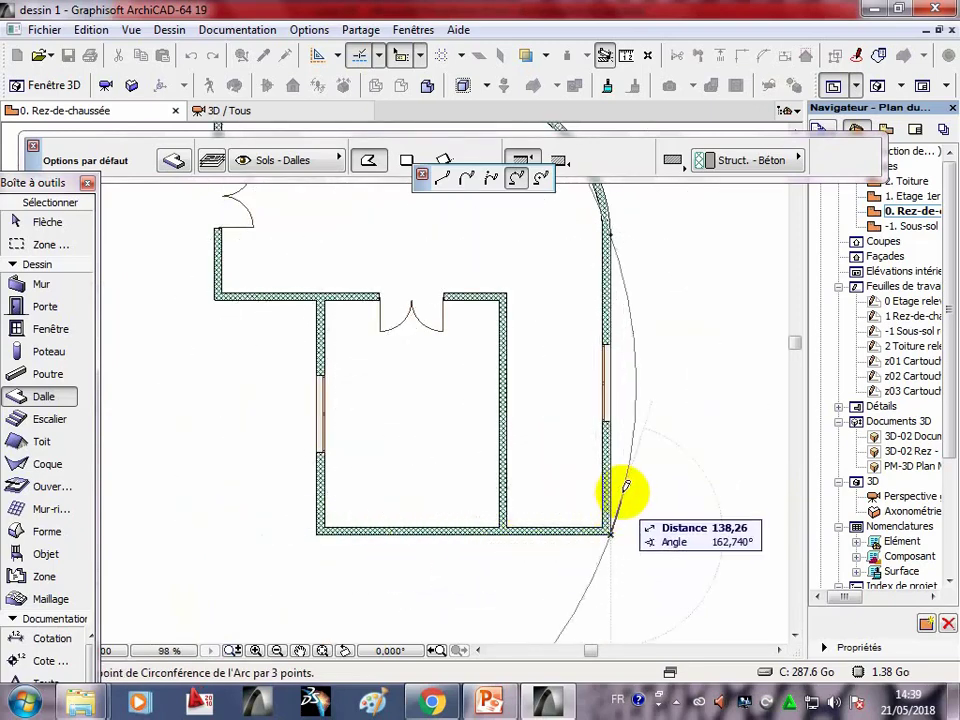
click(437, 178)
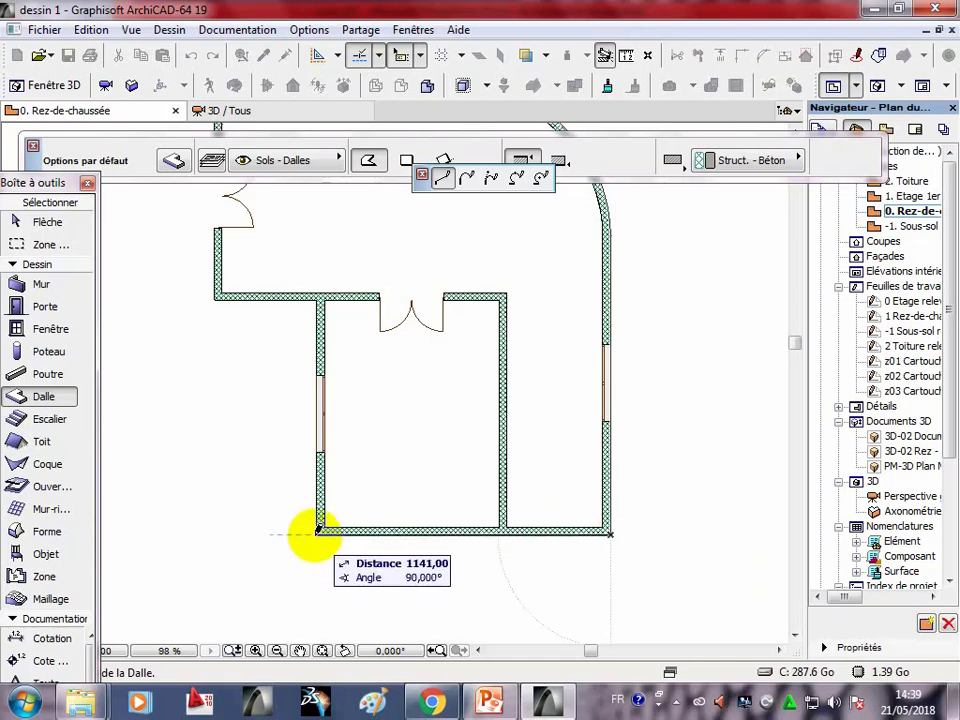
click(317, 529)
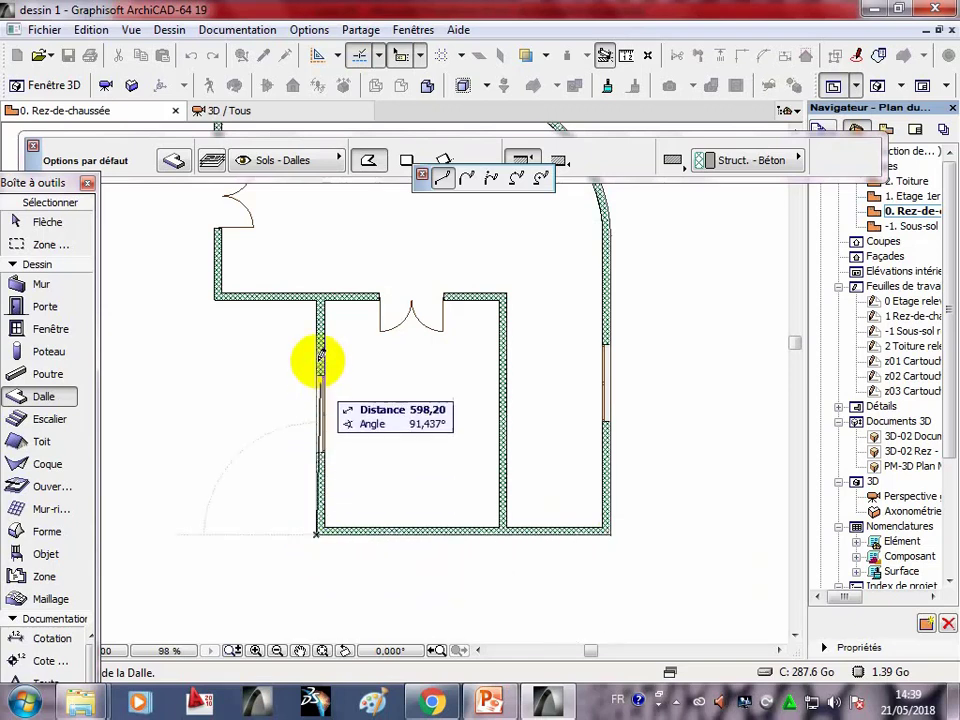
click(315, 296)
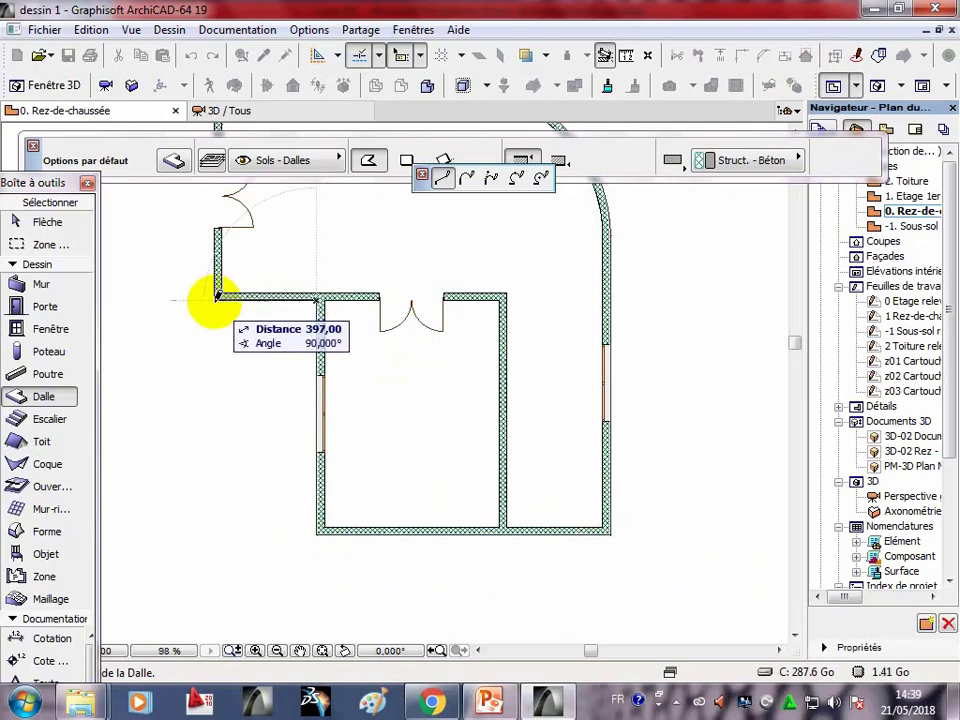
click(213, 300)
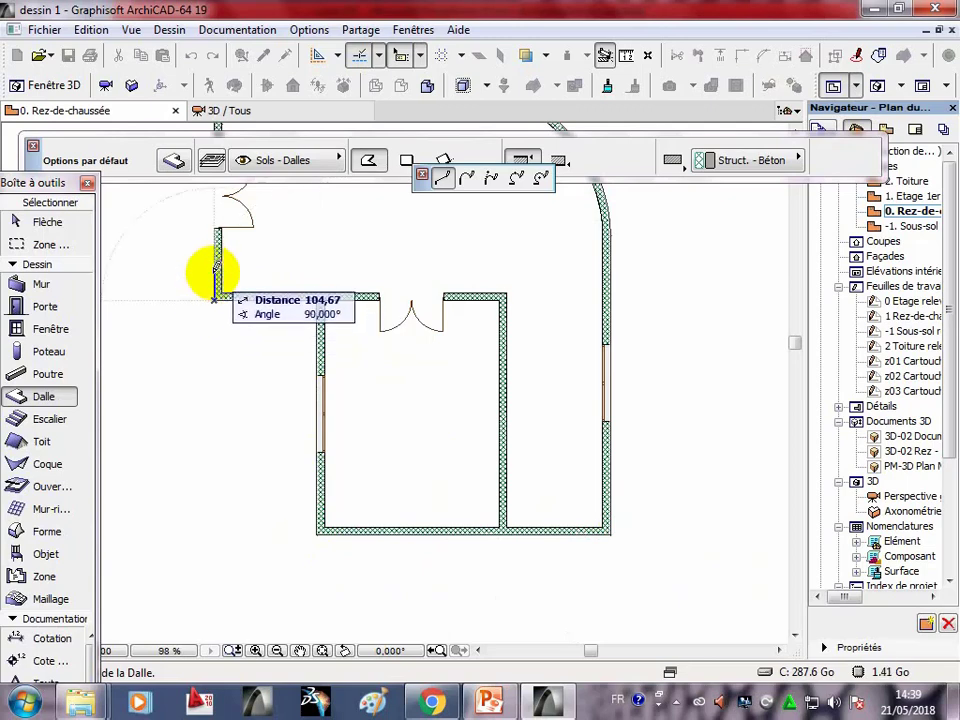
middle_drag(214, 274, 223, 611)
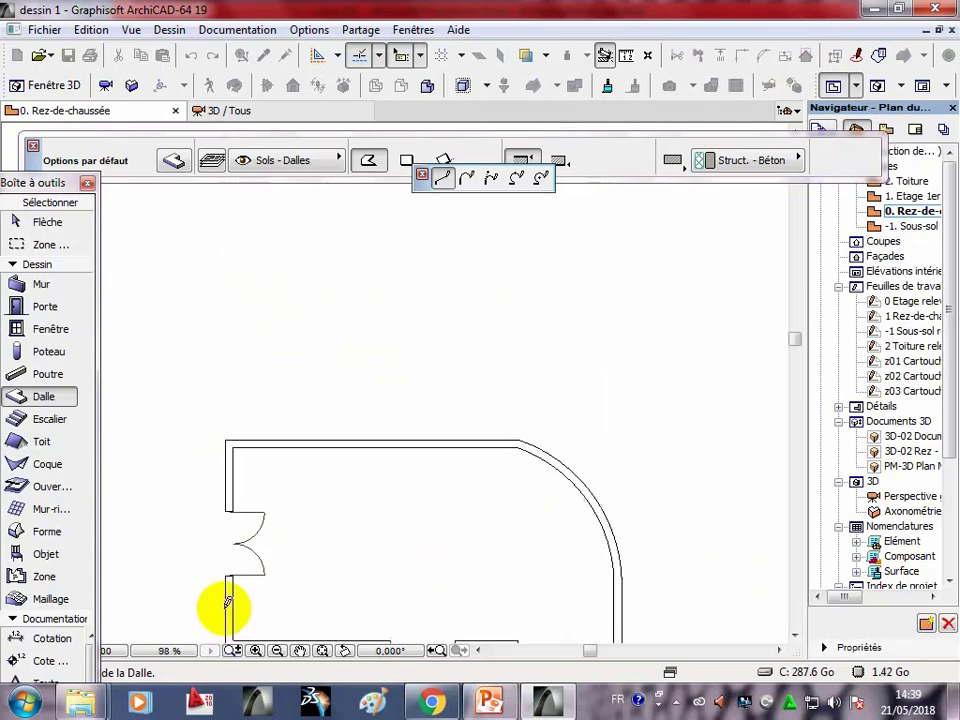
click(224, 438)
scroll(388, 379, down, 3)
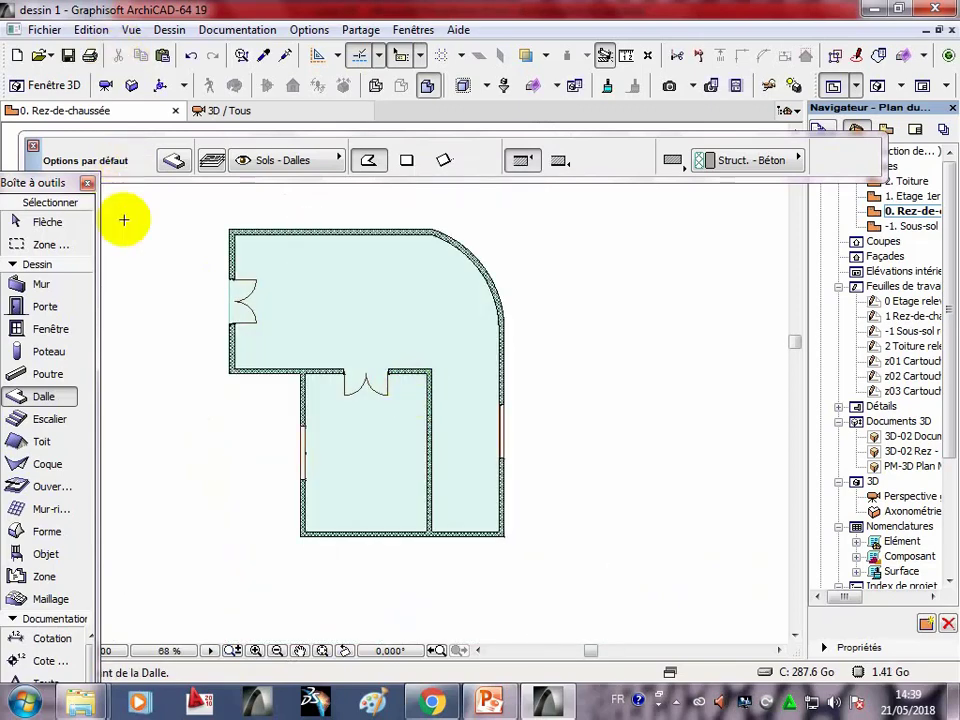
Check the slab in 3D from a steep top-down angle, then return to 0. Rez-de-chaussée.
click(240, 112)
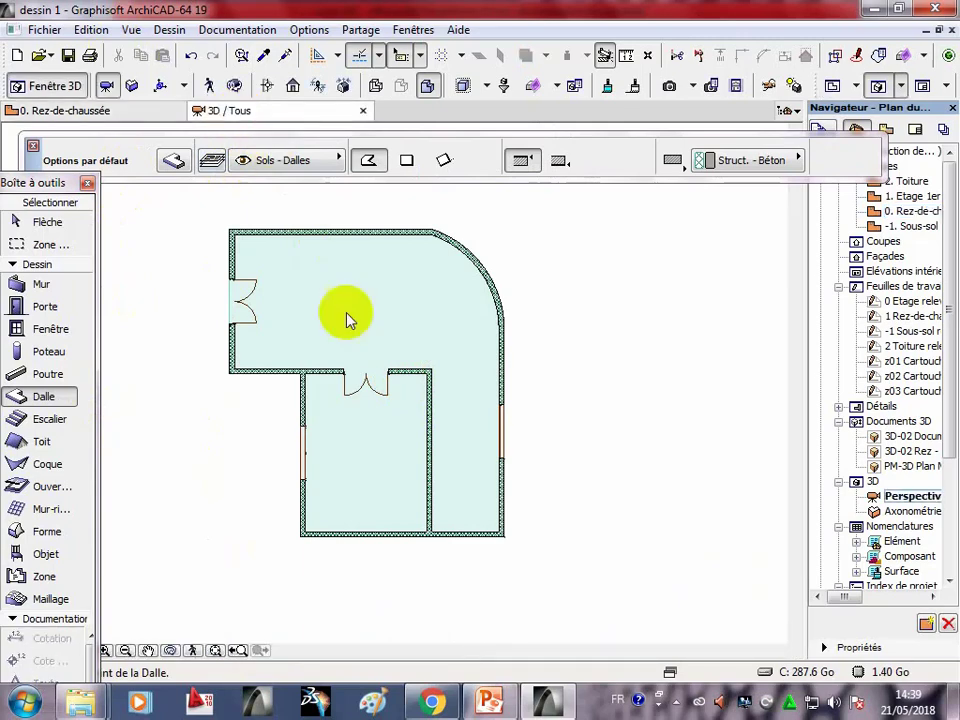
shift+middle_drag(364, 497, 255, 212)
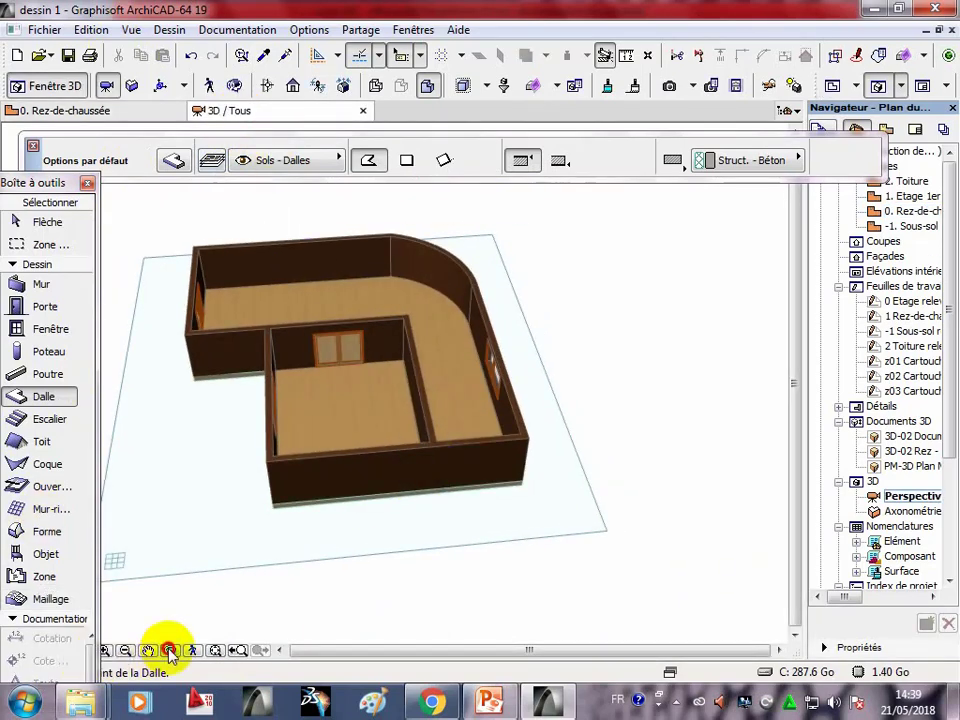
click(170, 652)
mouse_move(251, 377)
mouse_down()
mouse_move(227, 415)
mouse_move(356, 360)
mouse_move(448, 375)
mouse_move(534, 364)
mouse_move(549, 392)
mouse_move(514, 369)
mouse_move(508, 381)
mouse_move(515, 368)
mouse_up()
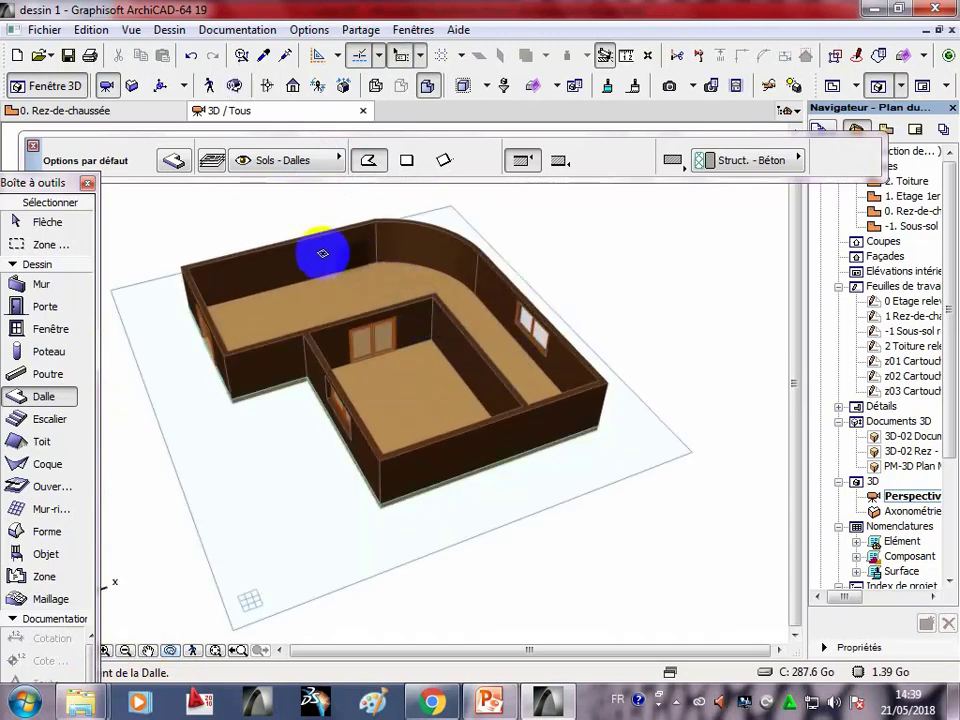
click(322, 253)
click(100, 110)
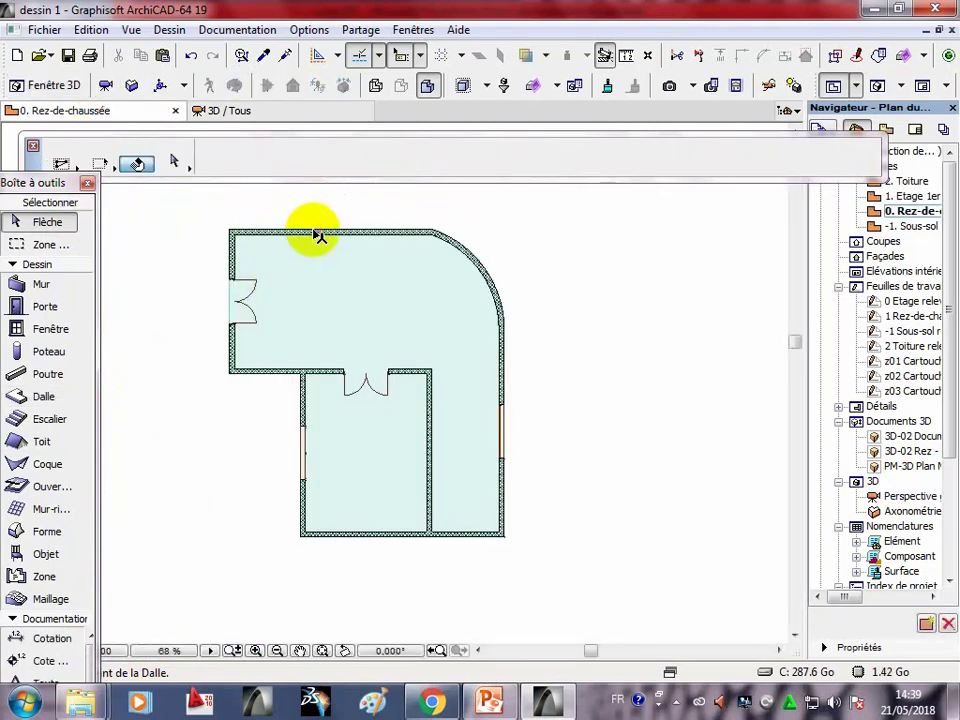
Select all ground-floor walls with Edition > Sélectionner tous les Murs.
click(318, 236)
click(280, 233)
click(281, 234)
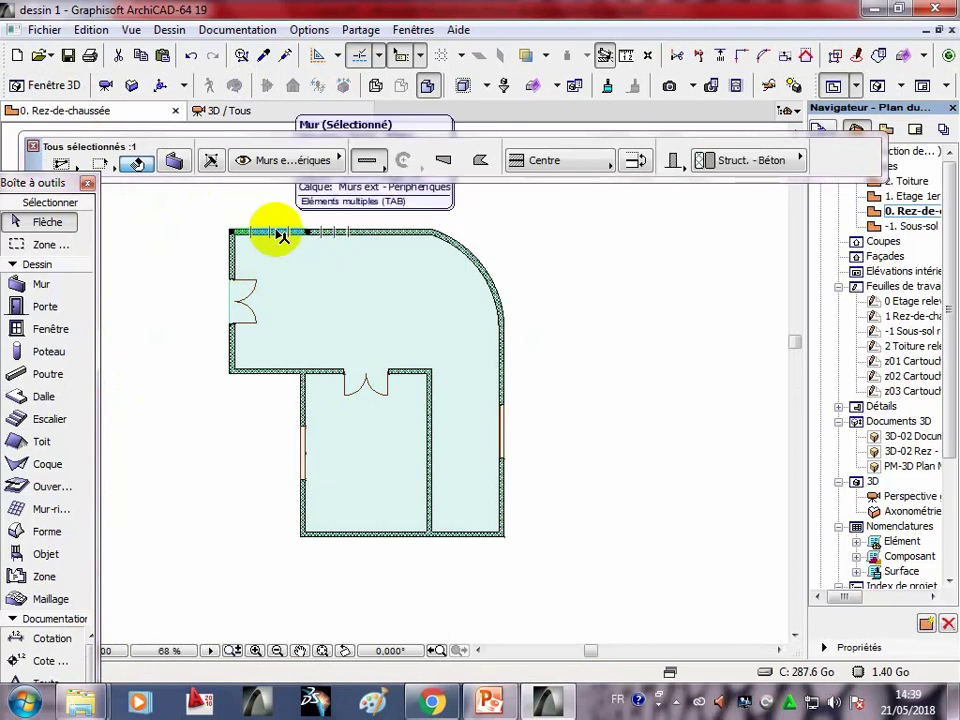
click(53, 288)
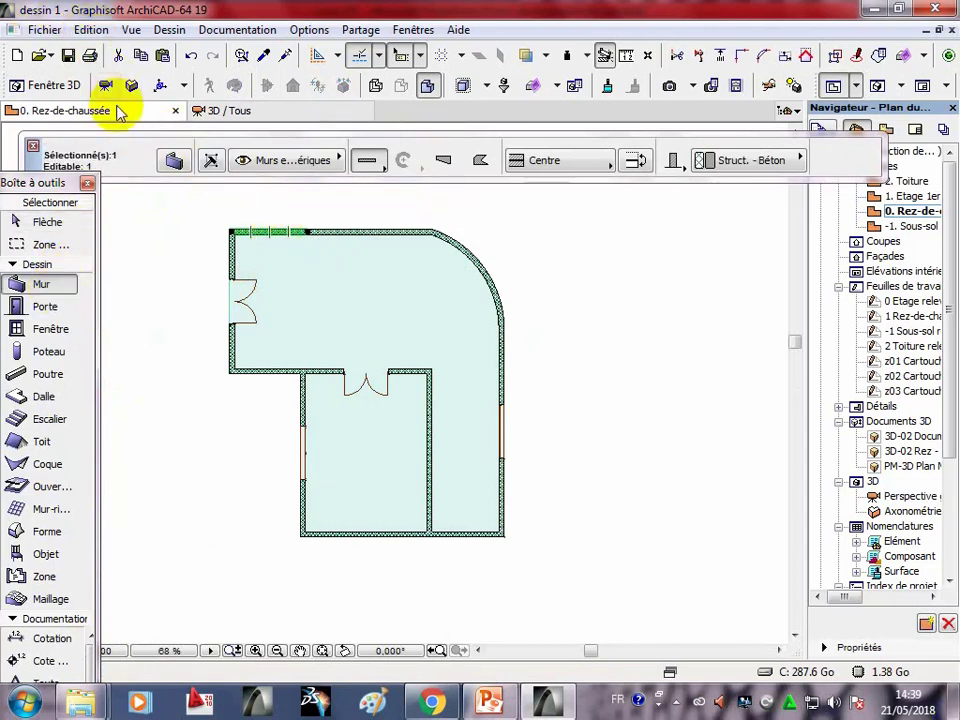
click(92, 30)
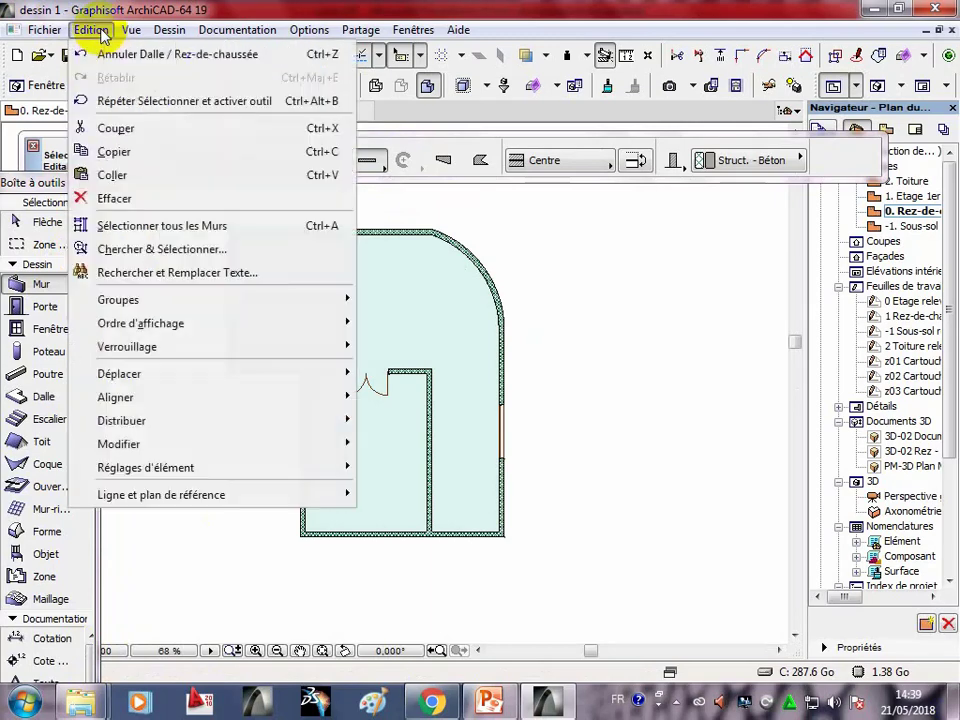
click(170, 227)
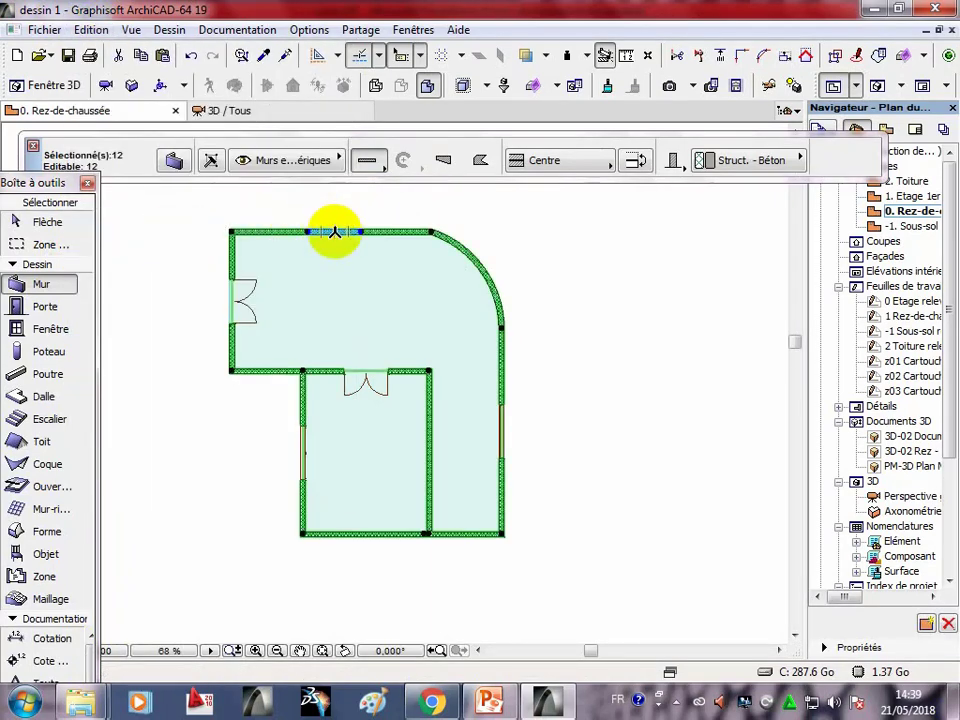
Override every surface of the selected walls with the Brique - rouge material.
right_click(335, 232)
click(368, 249)
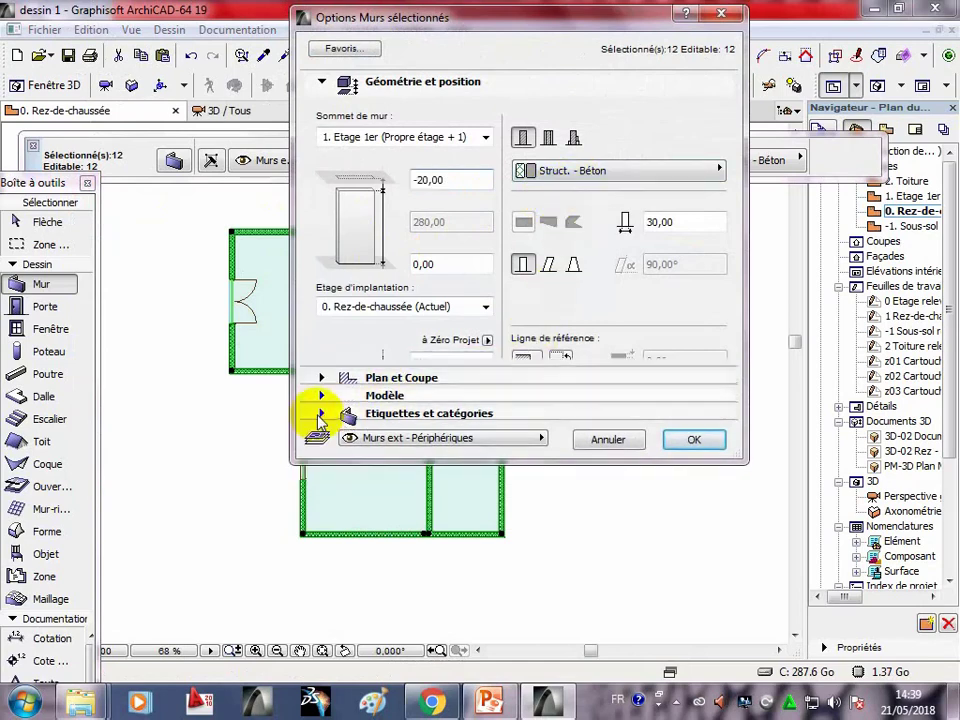
click(322, 412)
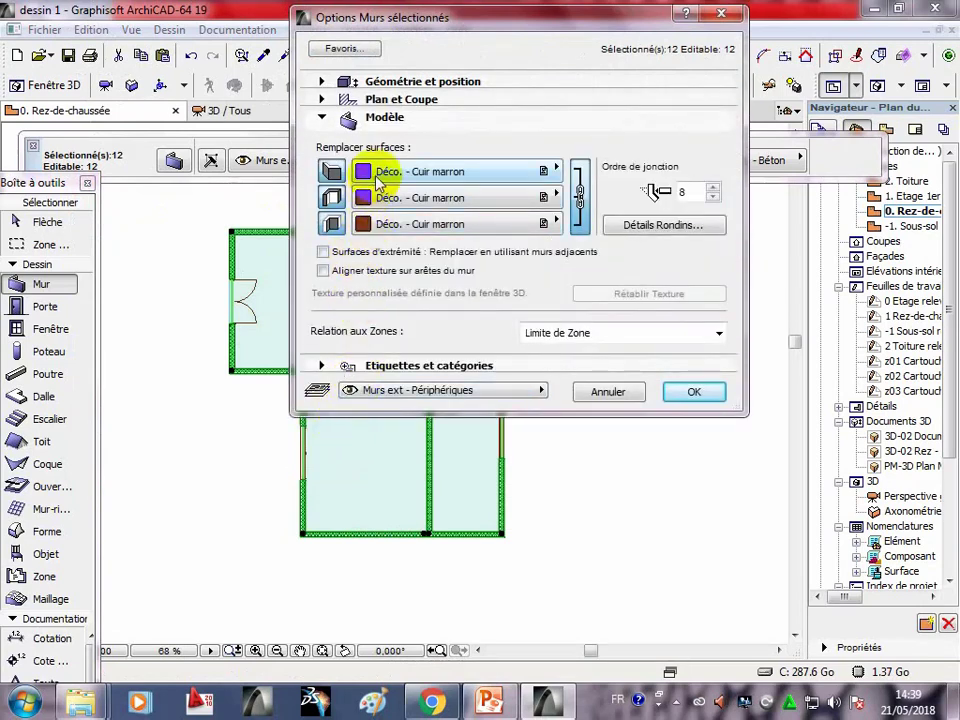
click(378, 178)
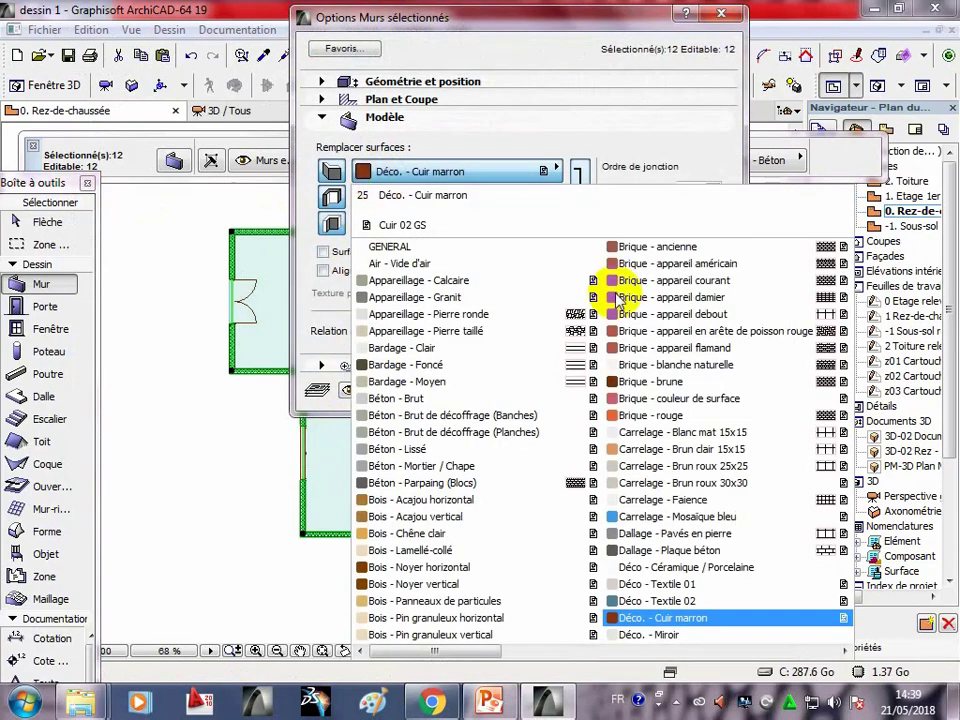
click(640, 417)
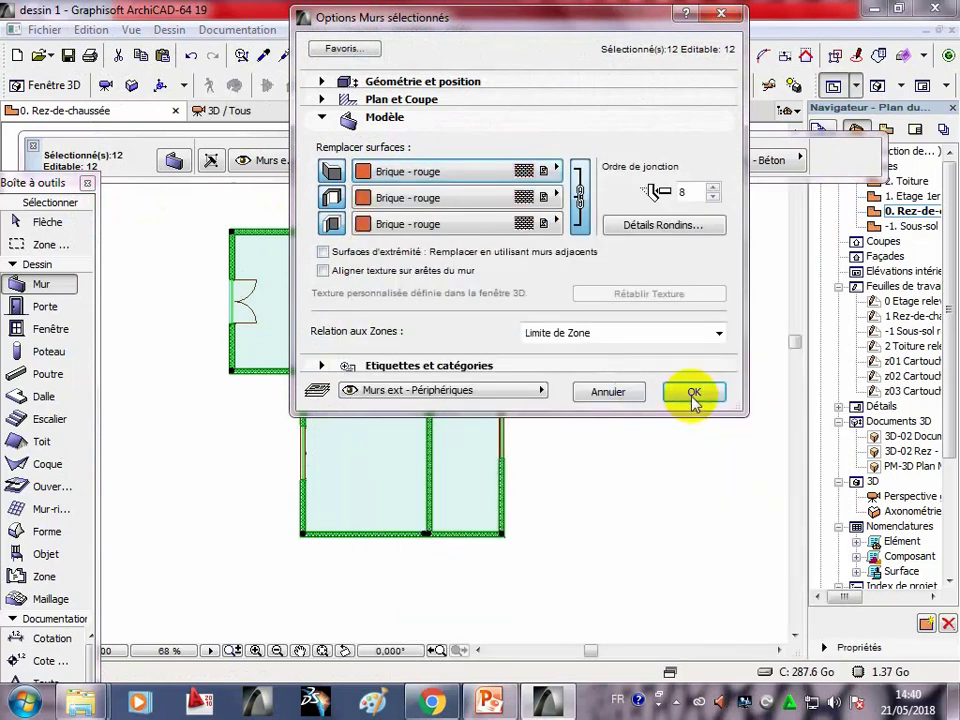
click(694, 393)
Orbit the 3D view to a frontal angle showing red brick walls around the slab.
click(240, 115)
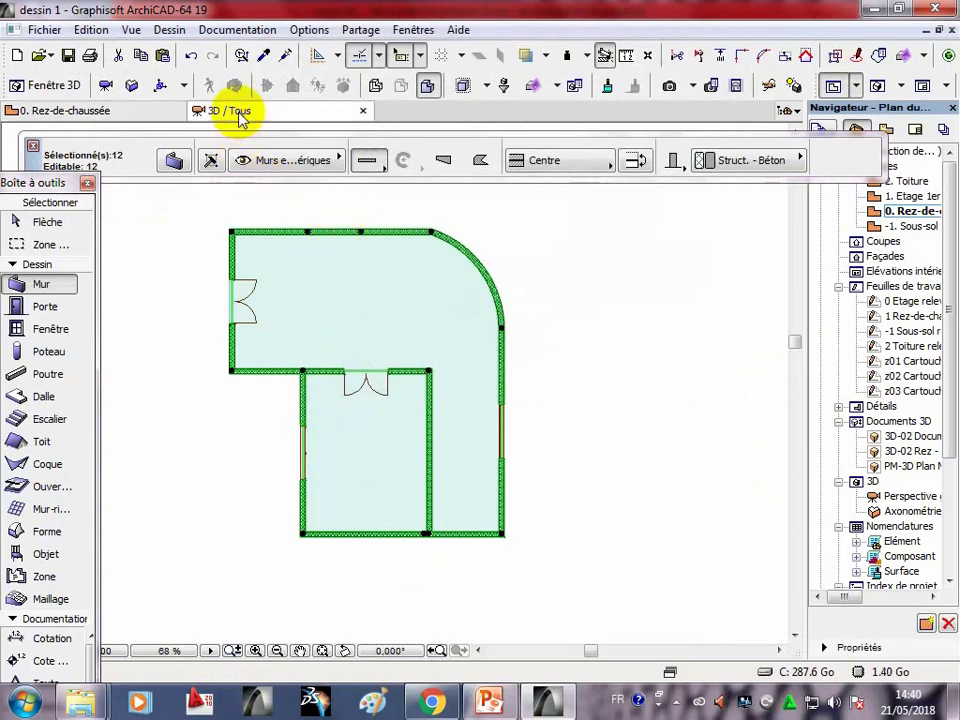
mouse_move(285, 268)
shift+middle_down()
mouse_move(381, 364)
mouse_move(376, 418)
shift+middle_up()
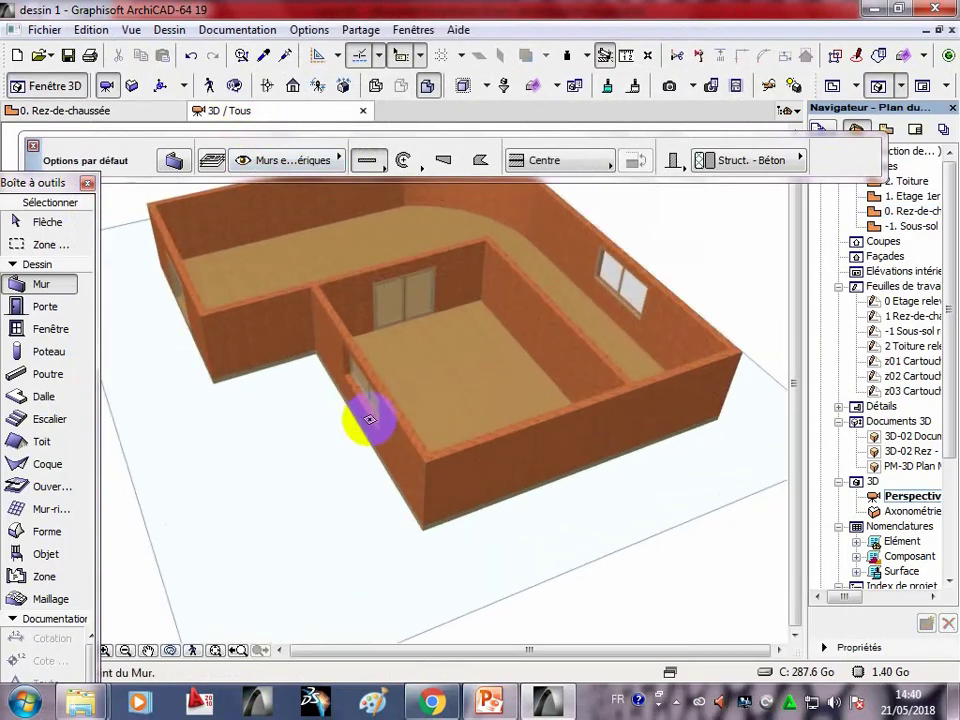
key(Escape)
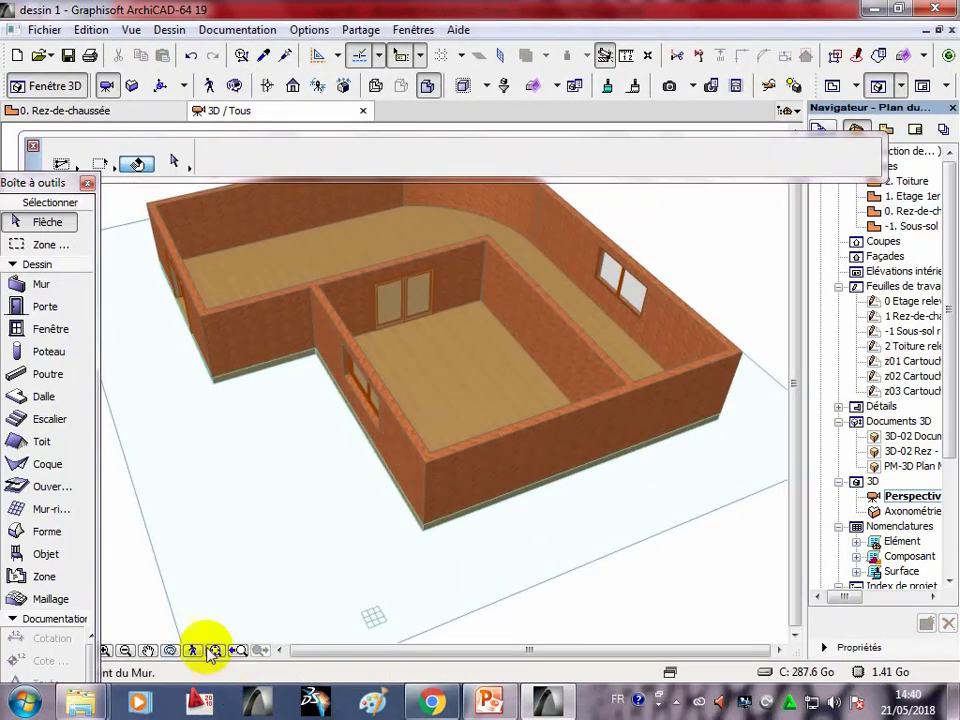
click(172, 652)
mouse_move(414, 446)
mouse_down()
mouse_move(343, 506)
mouse_move(467, 429)
mouse_move(527, 456)
mouse_move(556, 450)
mouse_move(463, 441)
mouse_move(489, 501)
mouse_move(338, 461)
mouse_move(377, 484)
mouse_move(377, 506)
mouse_move(364, 463)
mouse_move(431, 411)
mouse_move(279, 508)
mouse_move(283, 454)
mouse_move(331, 418)
mouse_move(386, 444)
mouse_move(366, 456)
mouse_move(326, 448)
mouse_move(272, 464)
mouse_move(377, 463)
mouse_move(388, 510)
mouse_move(340, 465)
mouse_up()
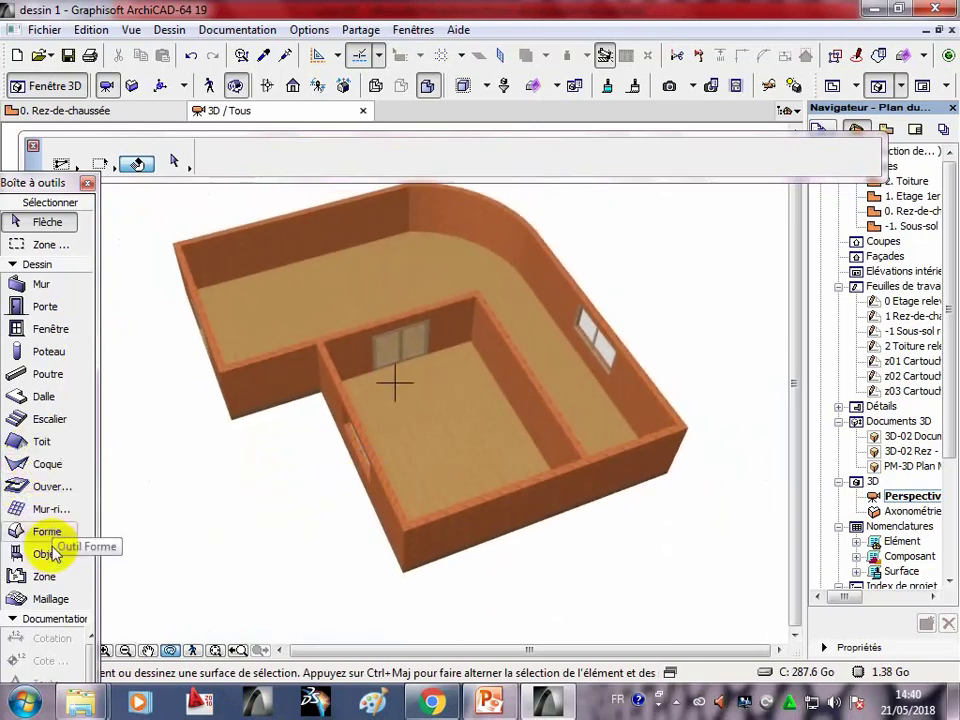
Load Bureaux linéaires 19 from Dispositions mobilier 19 as the default object.
click(51, 561)
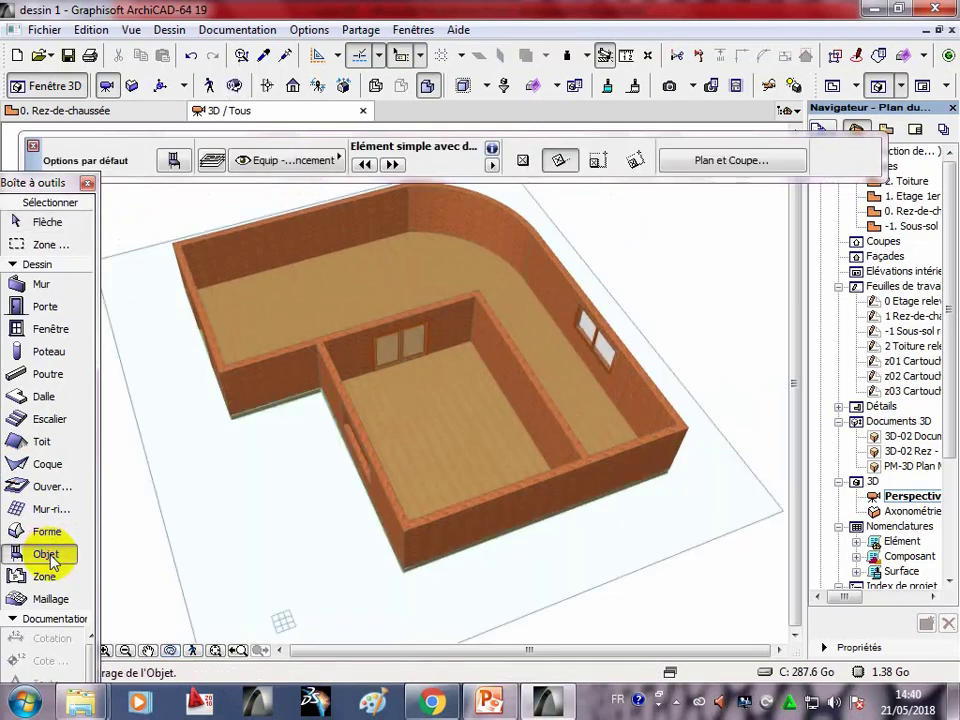
click(174, 161)
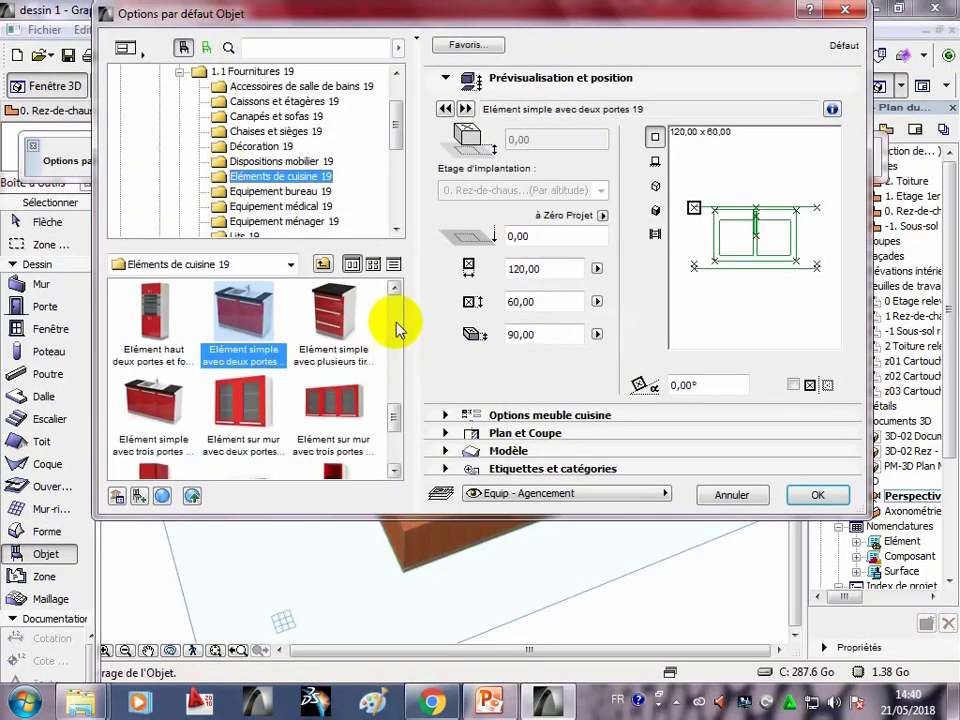
mouse_move(395, 418)
mouse_down()
mouse_move(397, 443)
mouse_move(407, 325)
mouse_up()
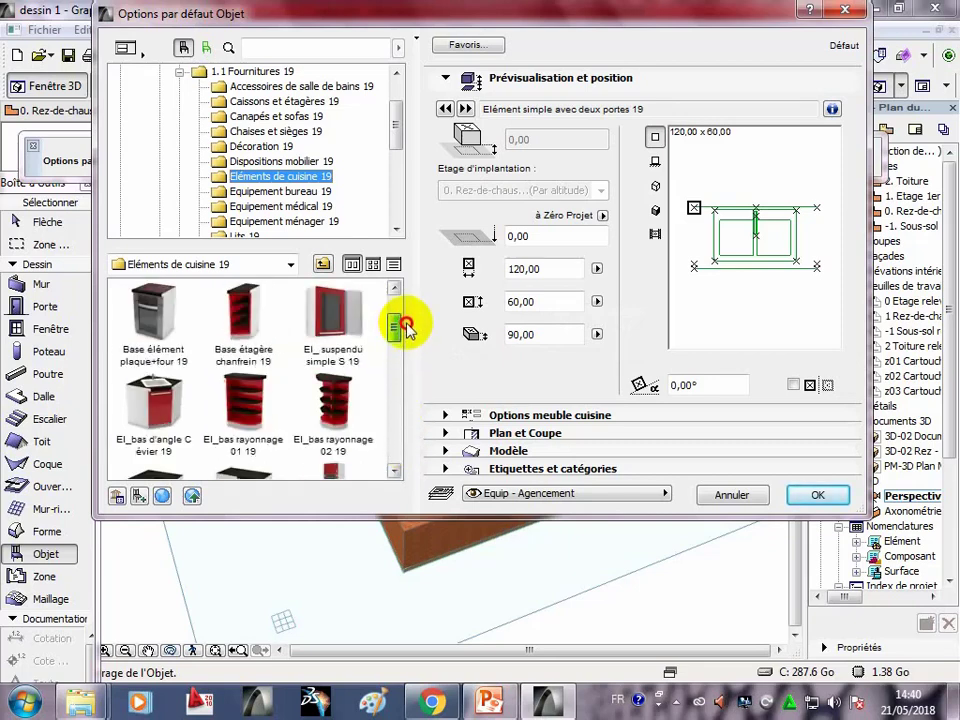
click(298, 193)
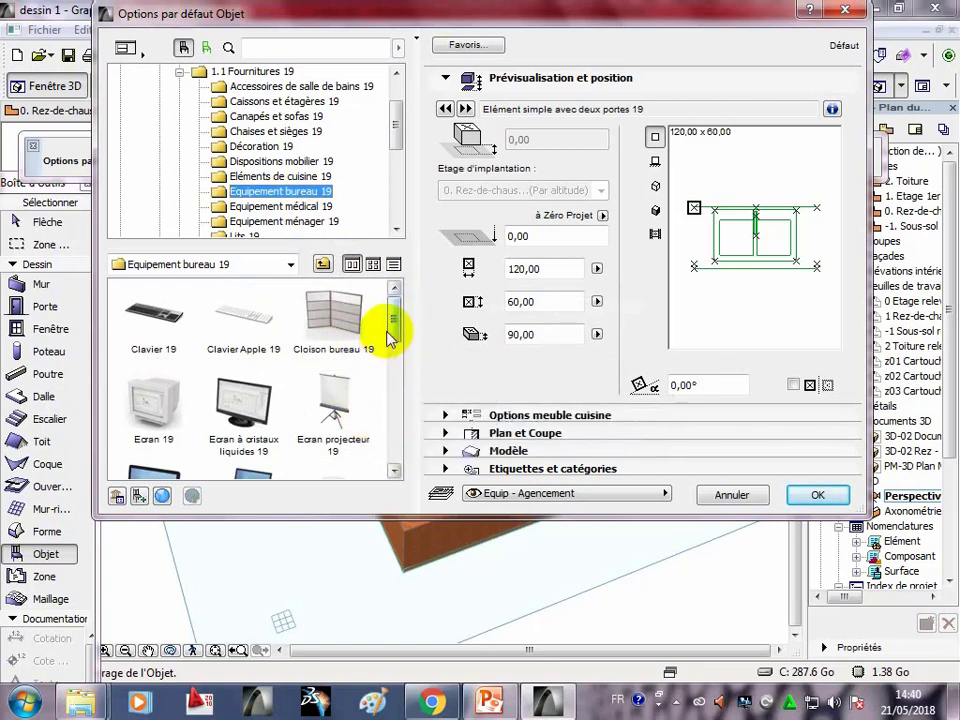
drag(390, 338, 397, 447)
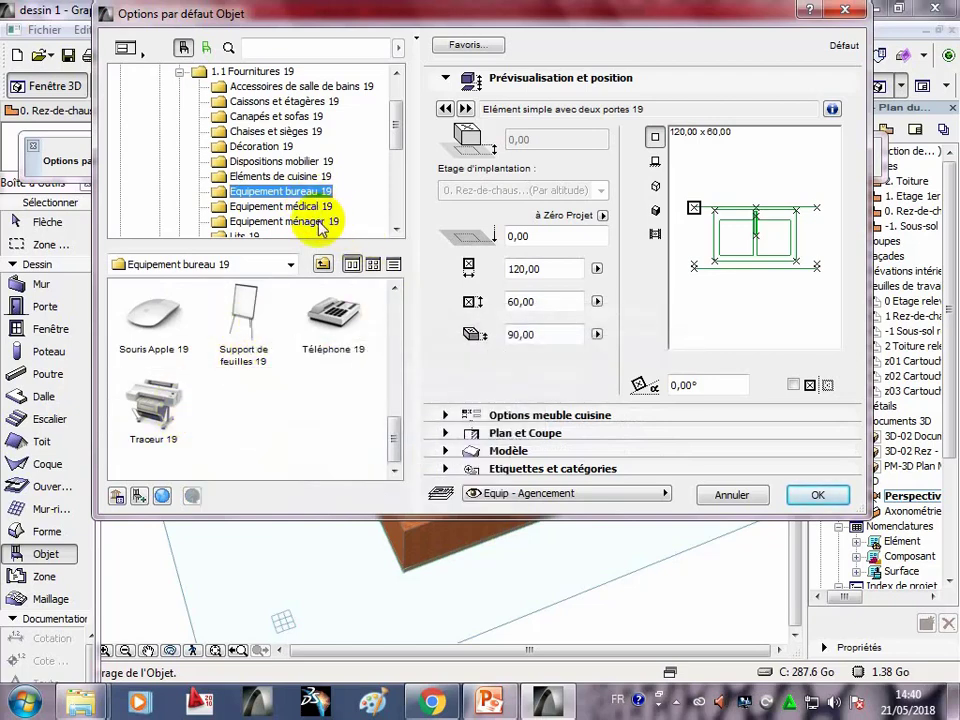
click(318, 162)
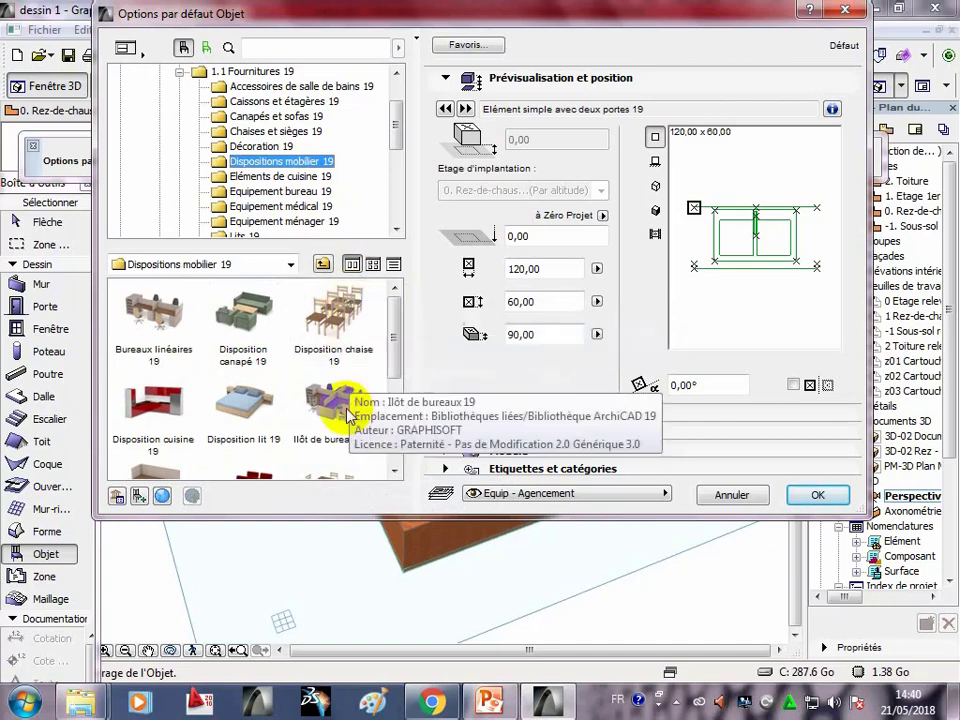
click(163, 318)
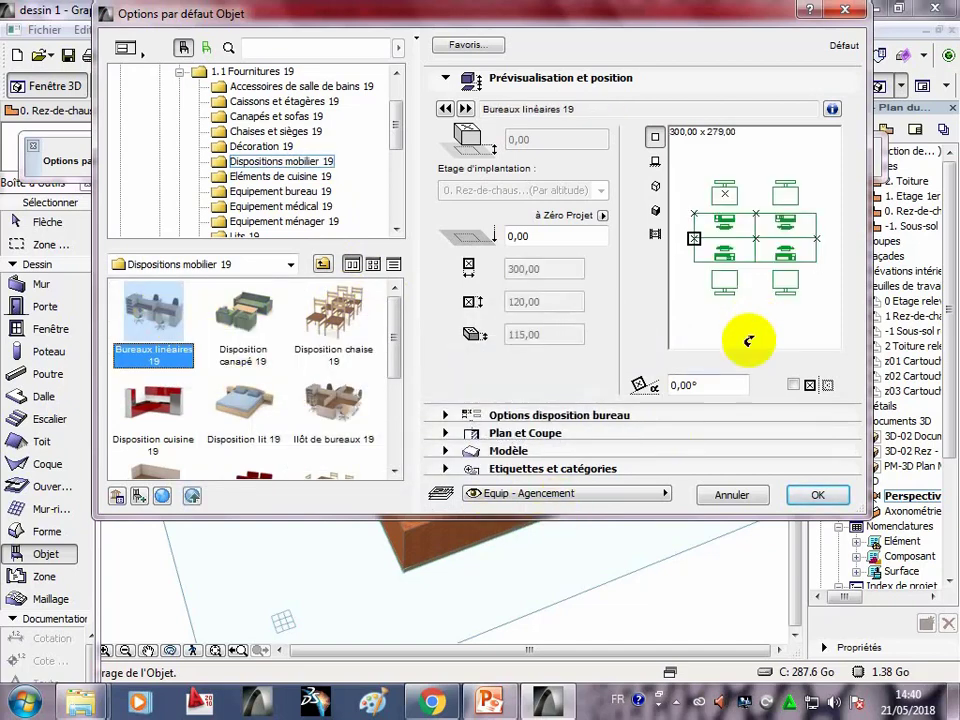
Place the Bureaux linéaires 19 desk layout in the lower ground-floor room, setting its position and orientation.
click(818, 498)
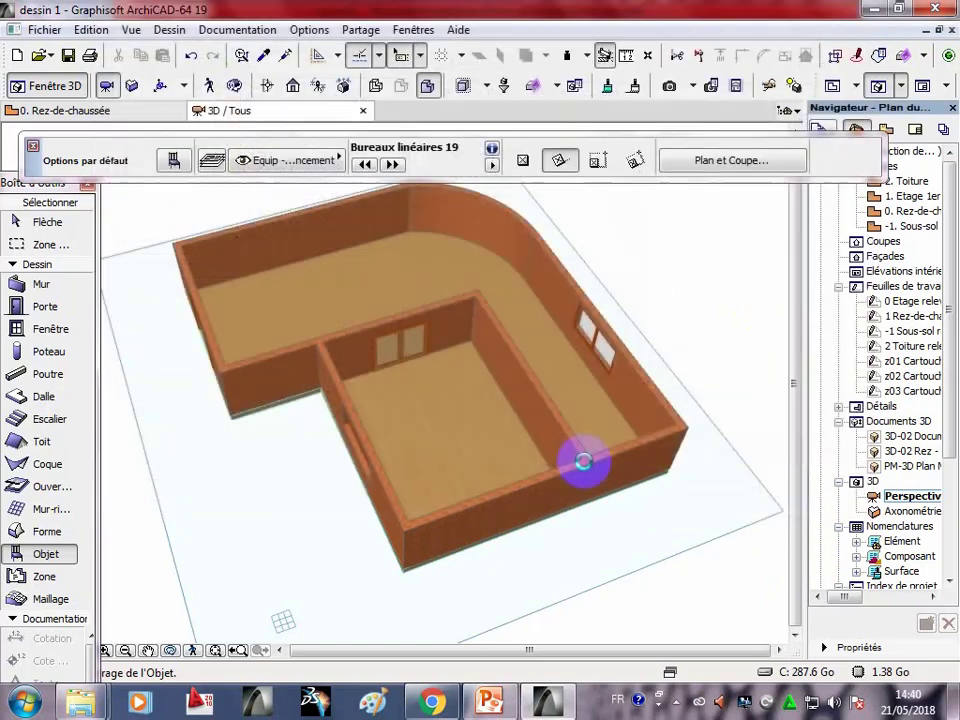
click(277, 218)
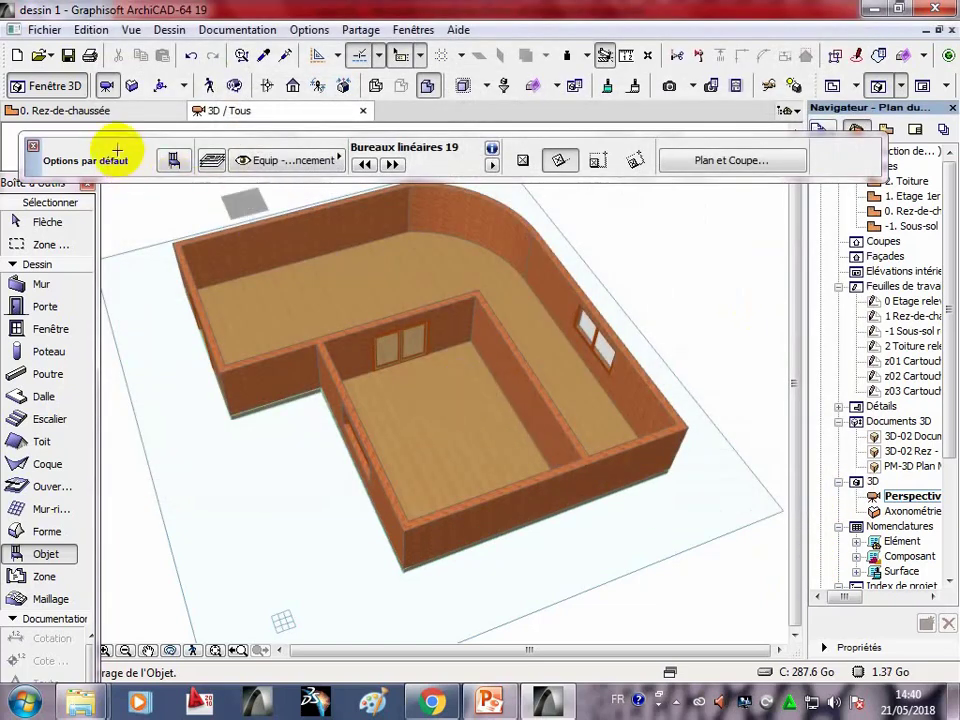
click(108, 112)
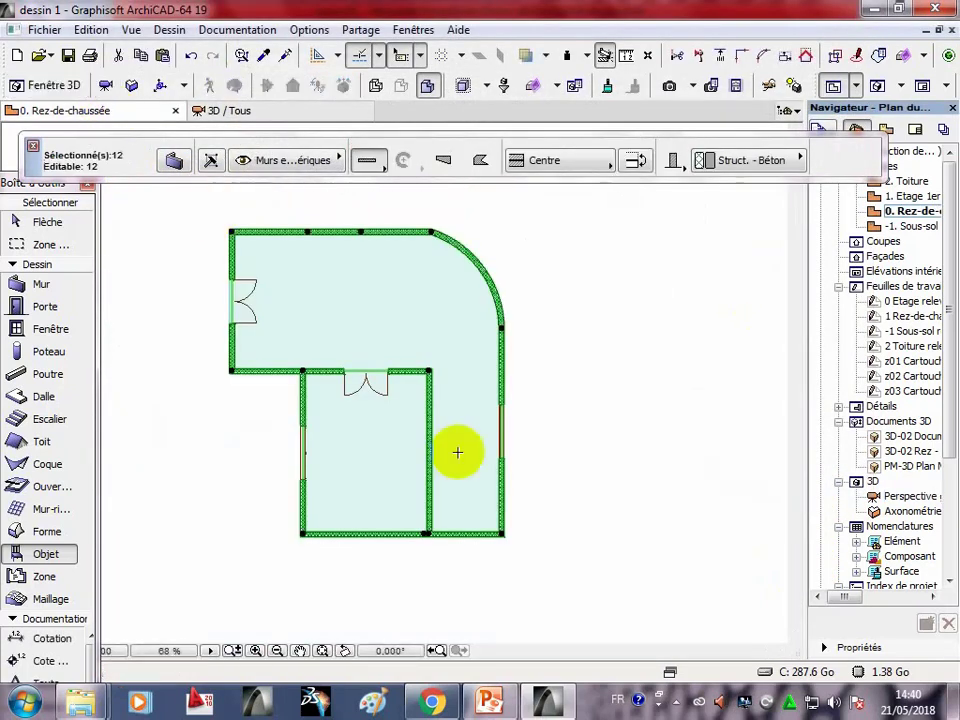
click(358, 481)
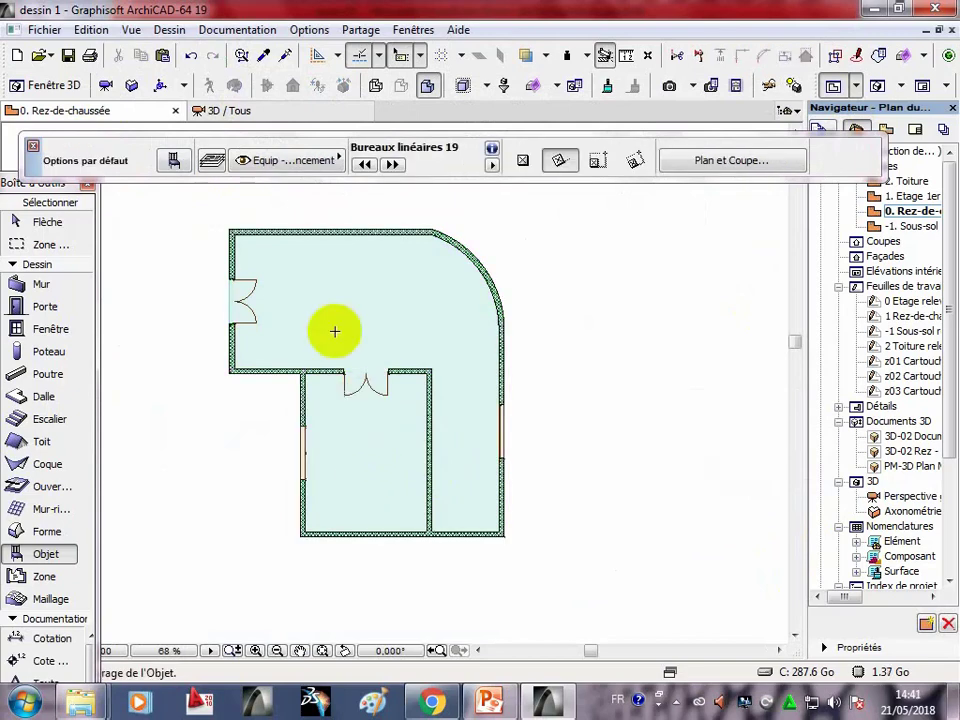
click(168, 162)
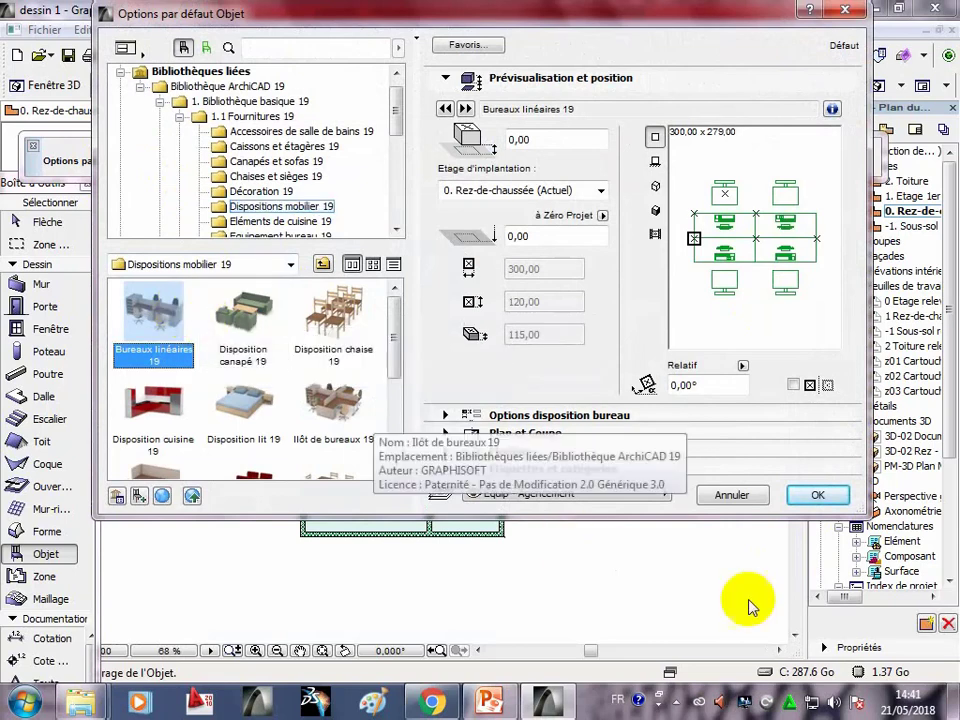
click(806, 497)
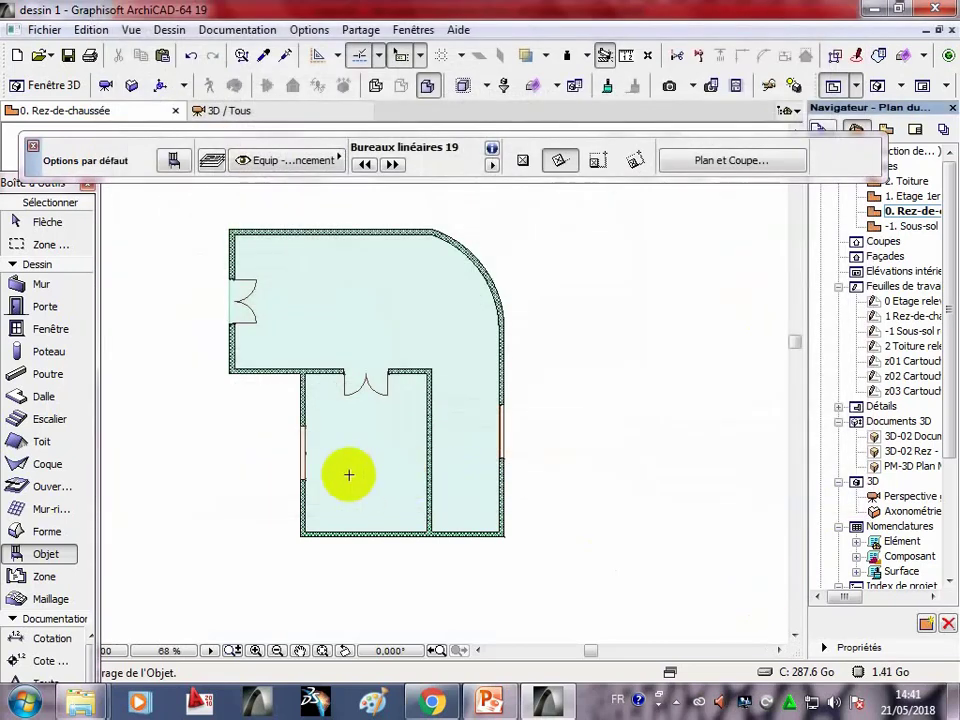
click(348, 475)
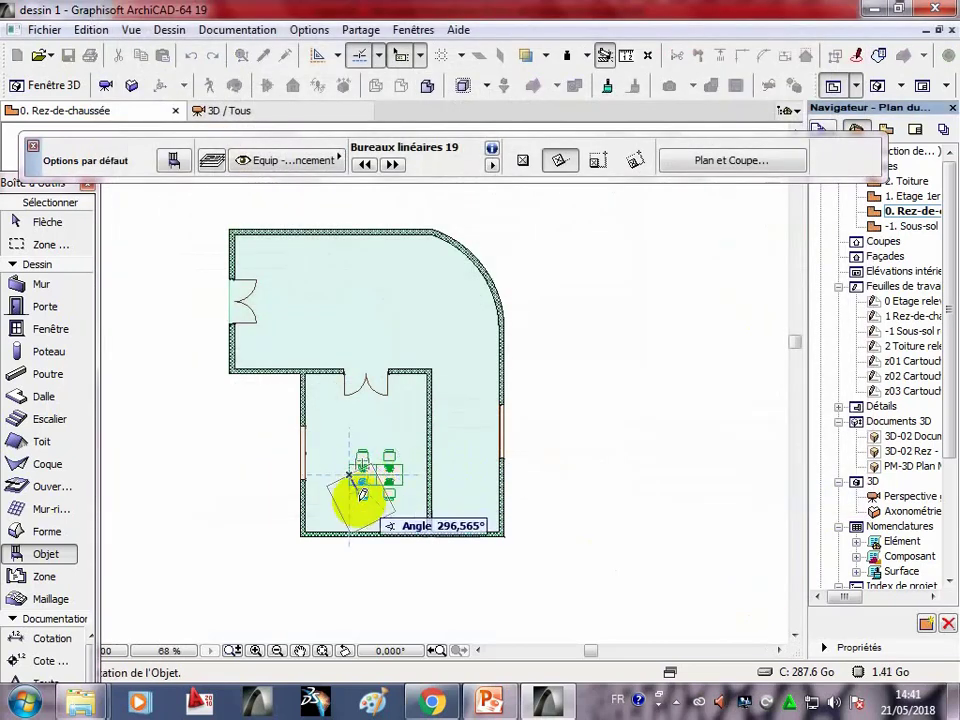
click(398, 471)
Set the selected desk group's table length to about 120,57.
key(Escape)
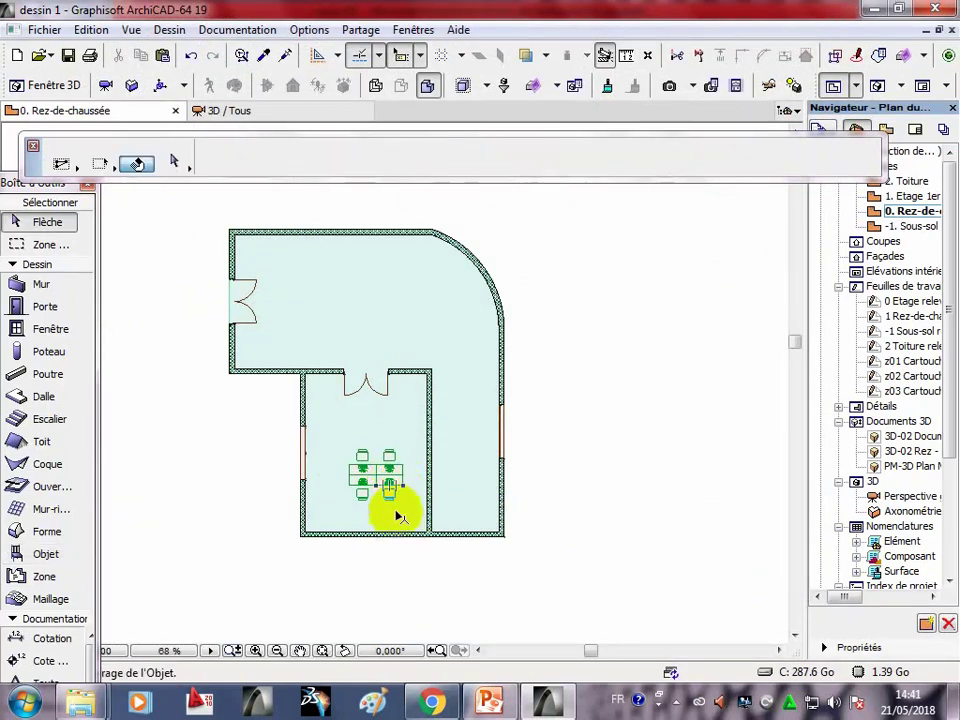
scroll(380, 490, up, 1)
click(375, 472)
click(360, 440)
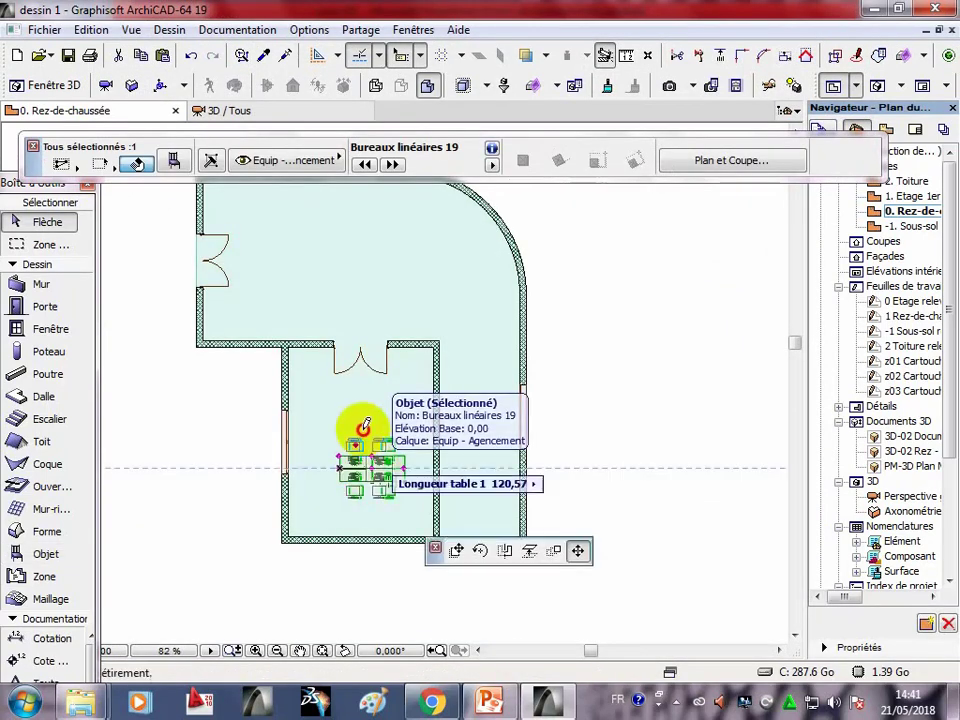
click(370, 442)
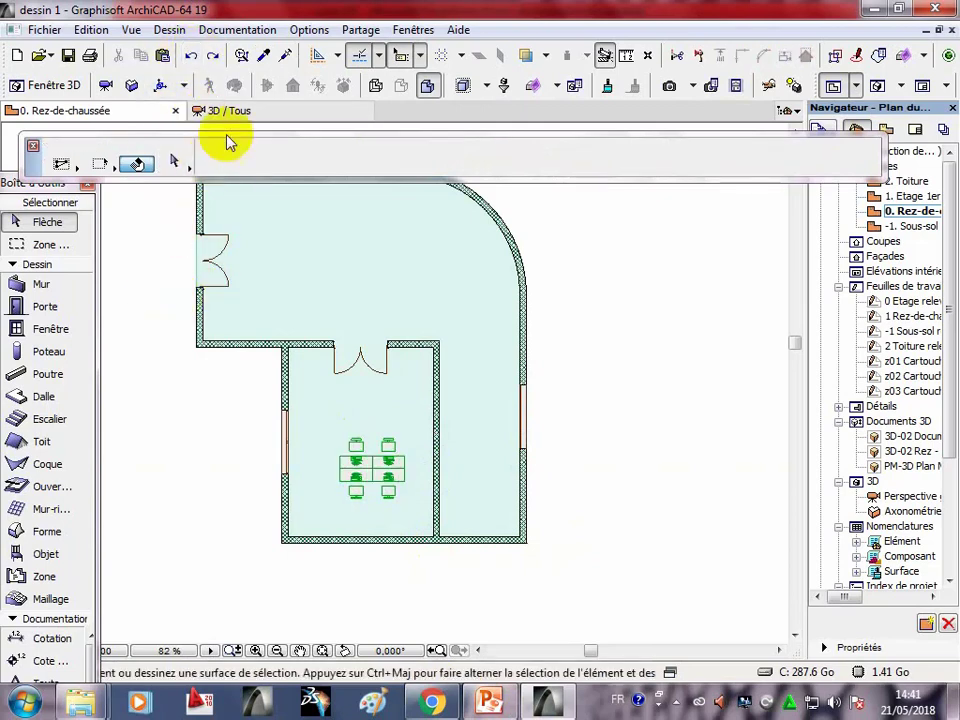
click(236, 111)
Zoom and orbit around the office room in 3D, then select the desks and the double door.
scroll(480, 462, up, 2)
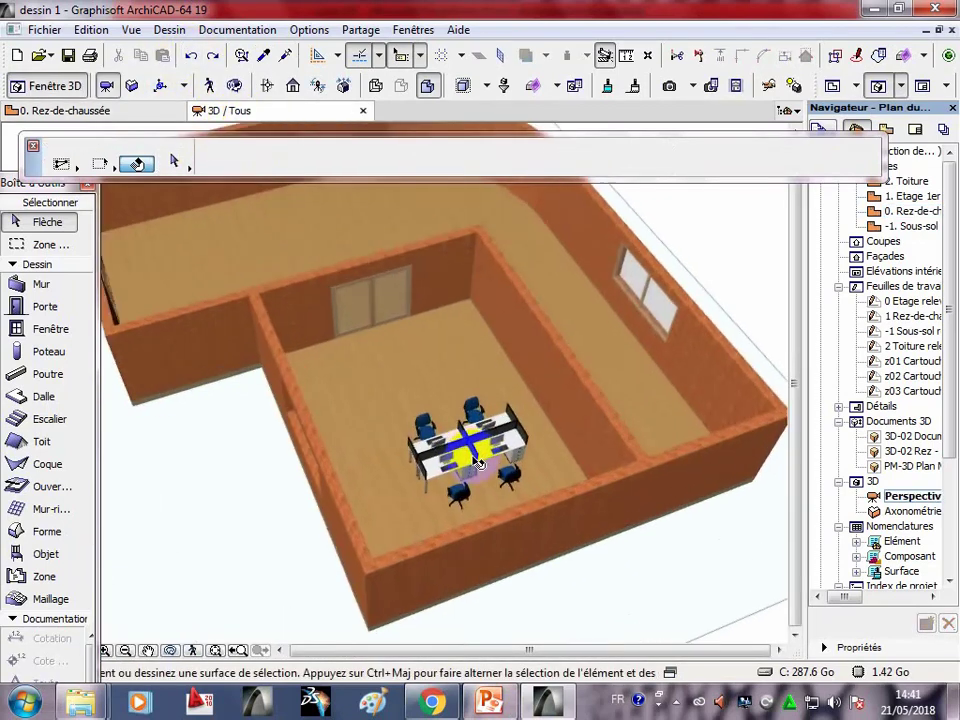
scroll(482, 458, up, 2)
scroll(485, 452, up, 2)
click(485, 452)
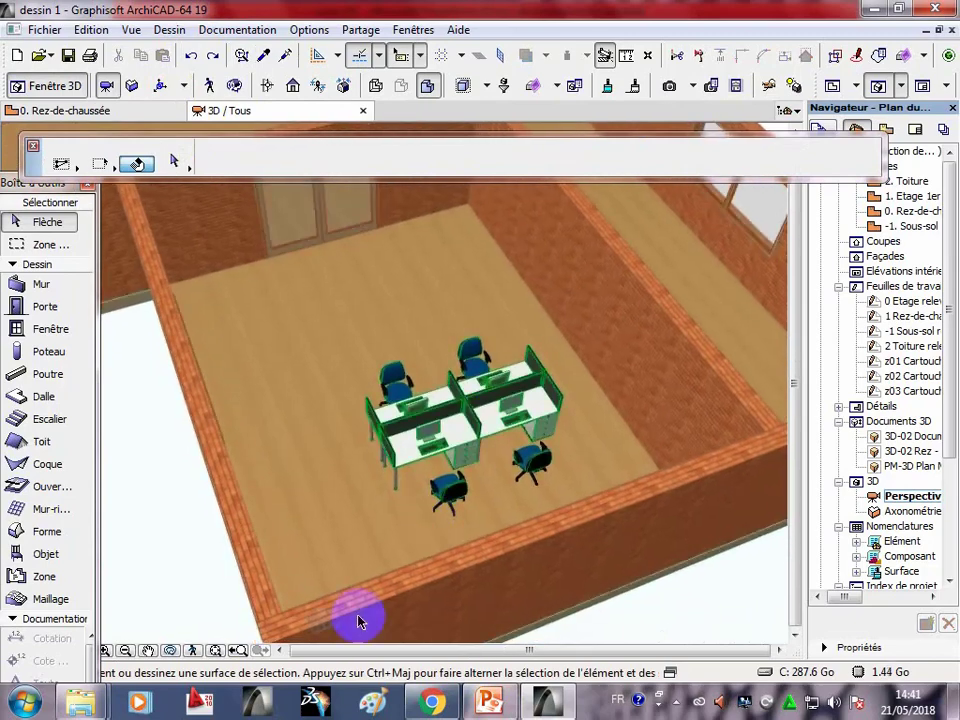
click(170, 651)
mouse_move(504, 482)
mouse_down()
mouse_move(548, 497)
mouse_move(371, 546)
mouse_move(369, 572)
mouse_move(425, 521)
mouse_move(424, 508)
mouse_move(439, 512)
mouse_move(450, 497)
mouse_move(649, 506)
mouse_move(506, 489)
mouse_move(334, 385)
mouse_move(439, 343)
mouse_move(381, 386)
mouse_move(390, 429)
mouse_move(362, 453)
mouse_move(332, 439)
mouse_move(281, 469)
mouse_move(189, 326)
mouse_up()
click(72, 222)
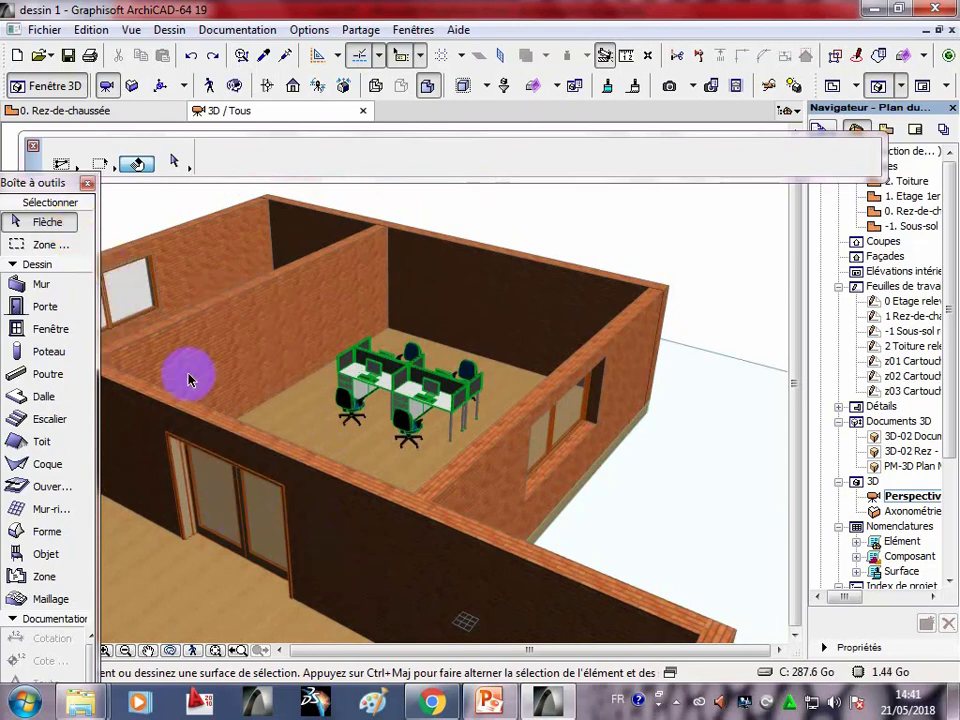
click(256, 528)
Review the selected double door's settings via Options Portes sélectionnées and close them.
right_click(254, 521)
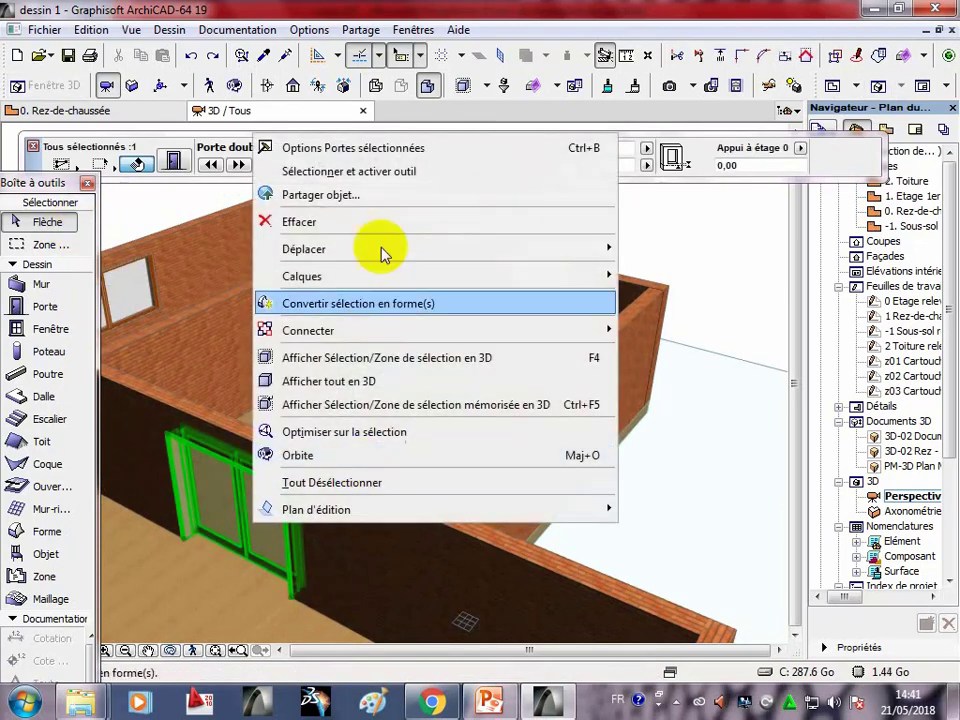
click(386, 150)
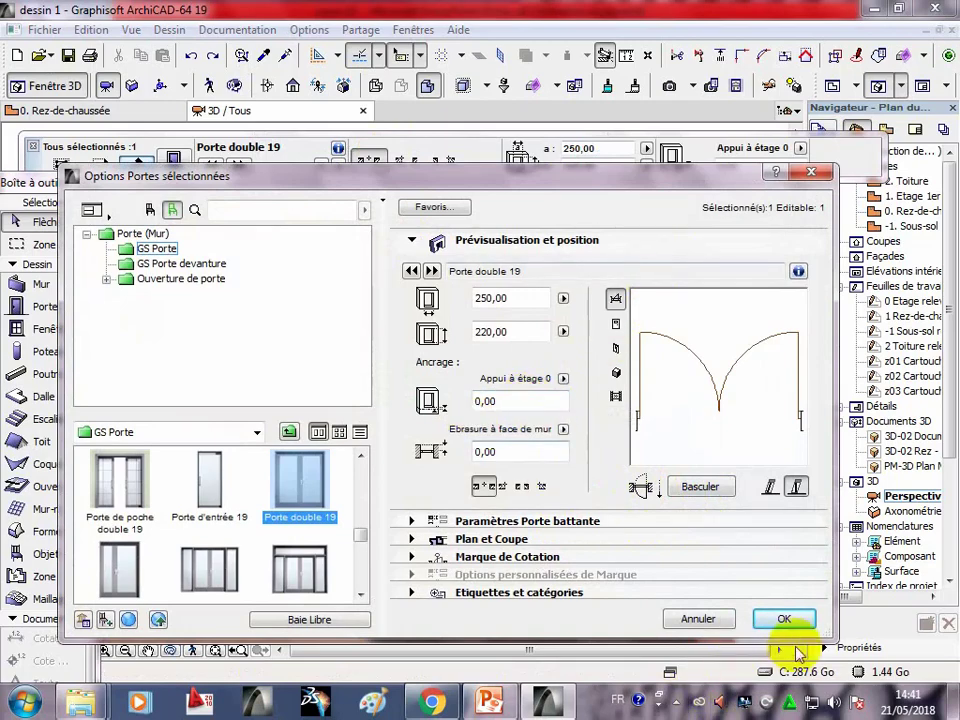
click(679, 704)
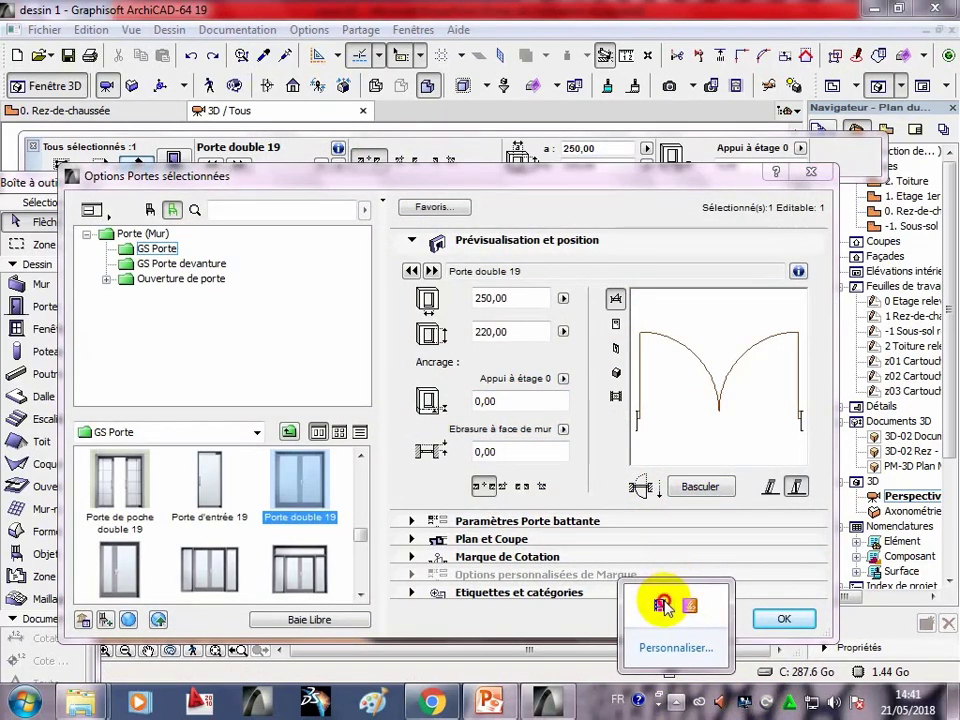
click(784, 619)
Orbit the 3D model around the door wall, then return to the 0. Rez-de-chaussée plan.
mouse_move(530, 555)
shift+middle_down()
mouse_move(561, 475)
mouse_move(365, 455)
mouse_move(469, 450)
mouse_move(506, 501)
mouse_move(499, 460)
mouse_move(480, 439)
shift+middle_up()
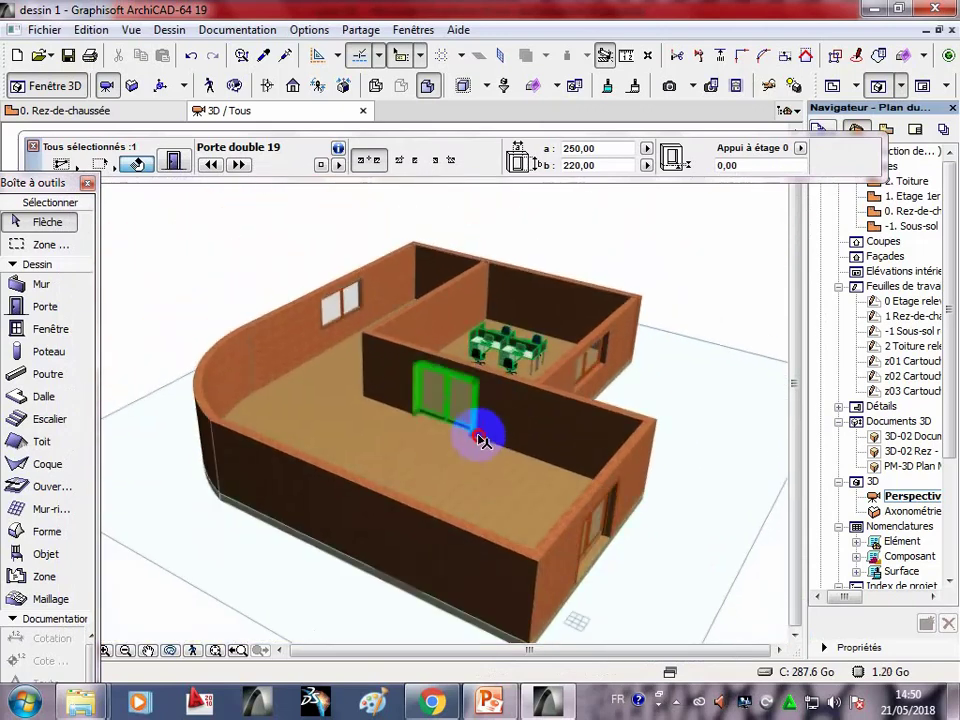
mouse_move(480, 439)
mouse_down()
mouse_move(422, 410)
mouse_move(456, 426)
mouse_up()
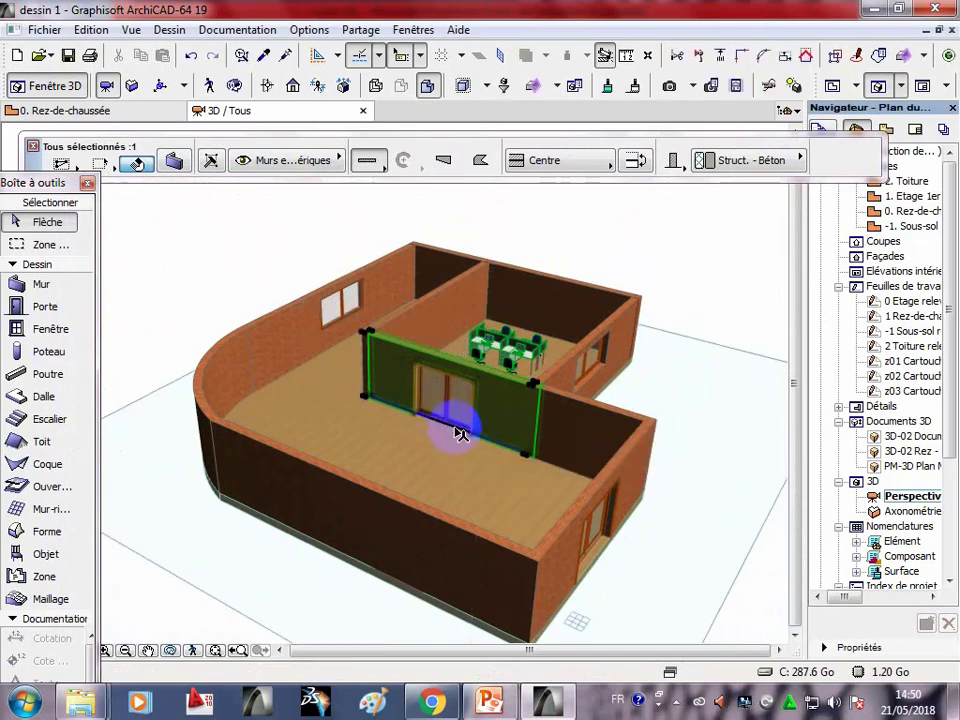
mouse_move(456, 426)
shift+middle_down()
mouse_move(510, 443)
mouse_move(653, 418)
mouse_move(645, 397)
mouse_move(531, 360)
shift+middle_up()
key(Escape)
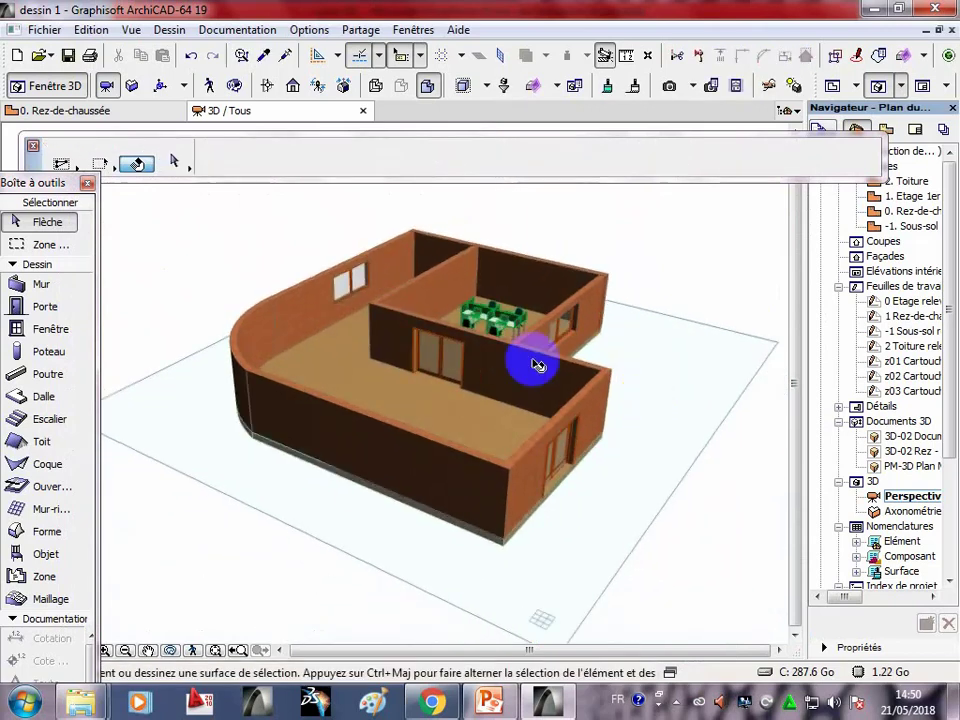
click(100, 116)
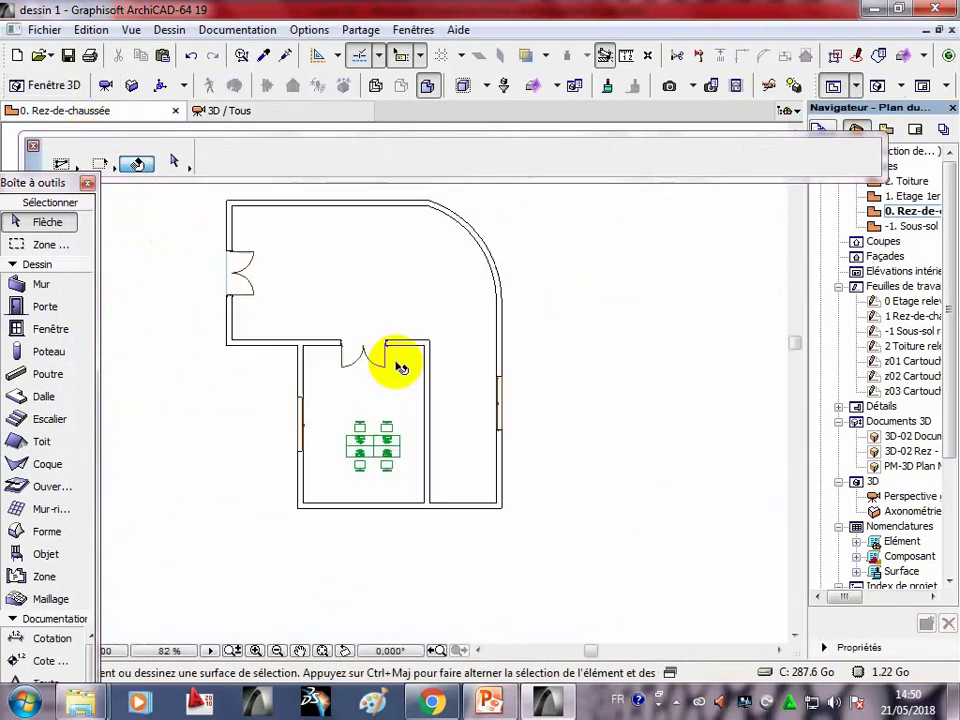
Open the Objet tool settings and browse into the 2.3 Personnages et véhicules 19 library folder.
scroll(482, 424, down, 3)
scroll(482, 424, up, 1)
scroll(450, 412, up, 1)
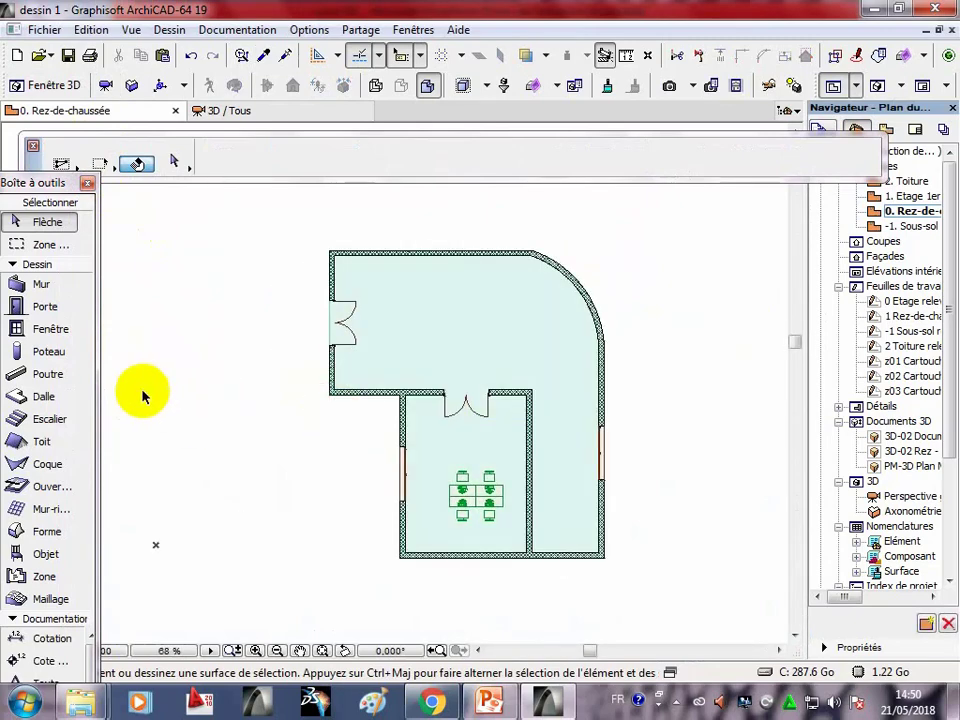
click(21, 552)
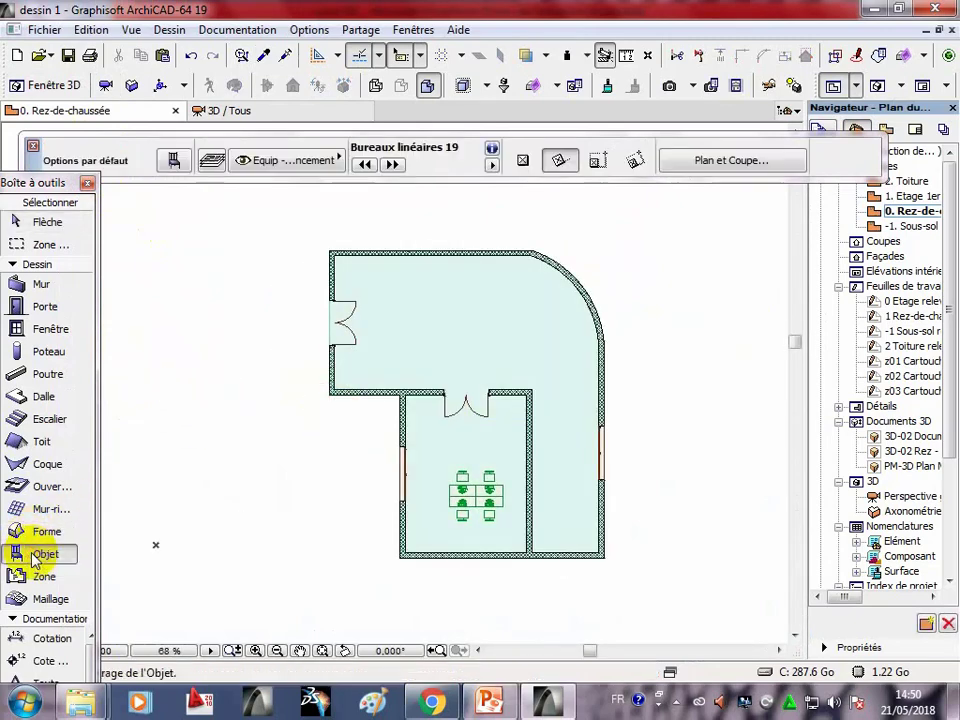
click(174, 158)
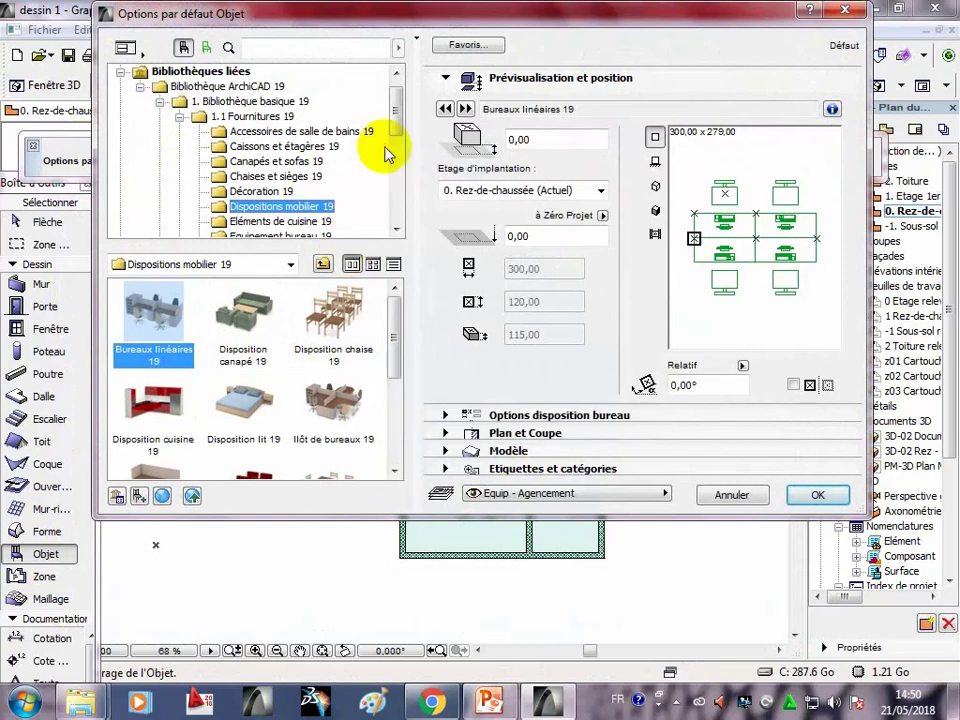
drag(396, 129, 394, 210)
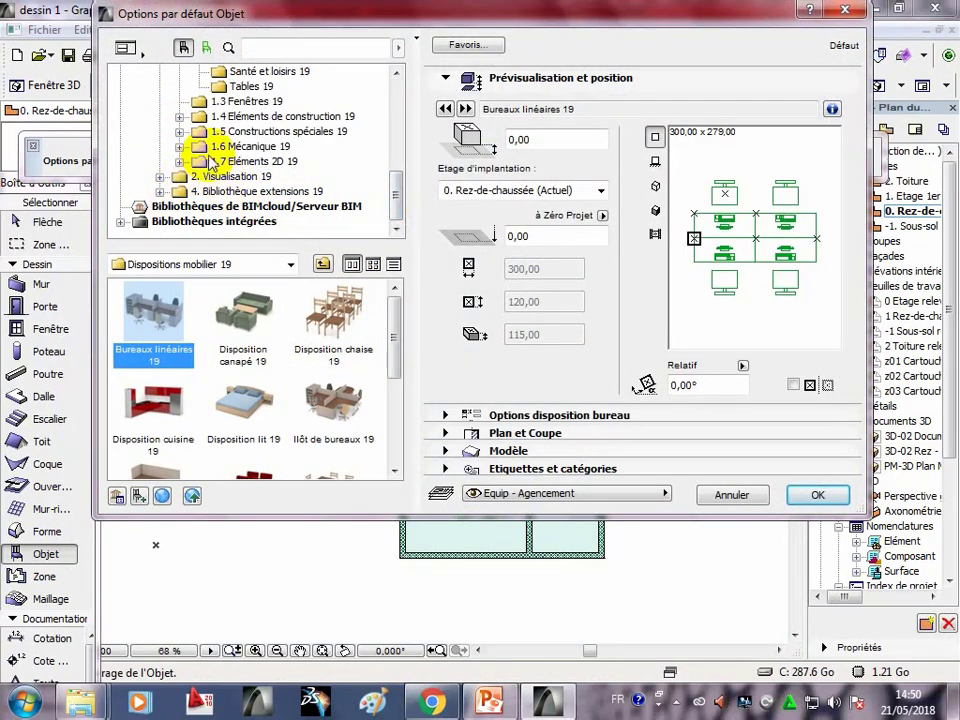
click(160, 178)
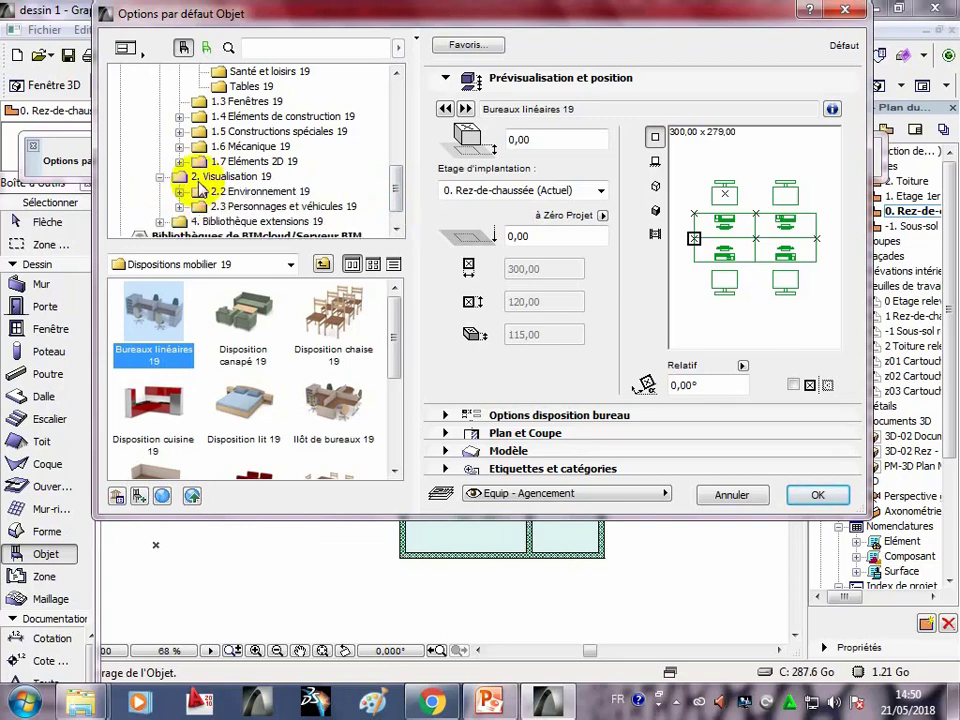
double_click(225, 205)
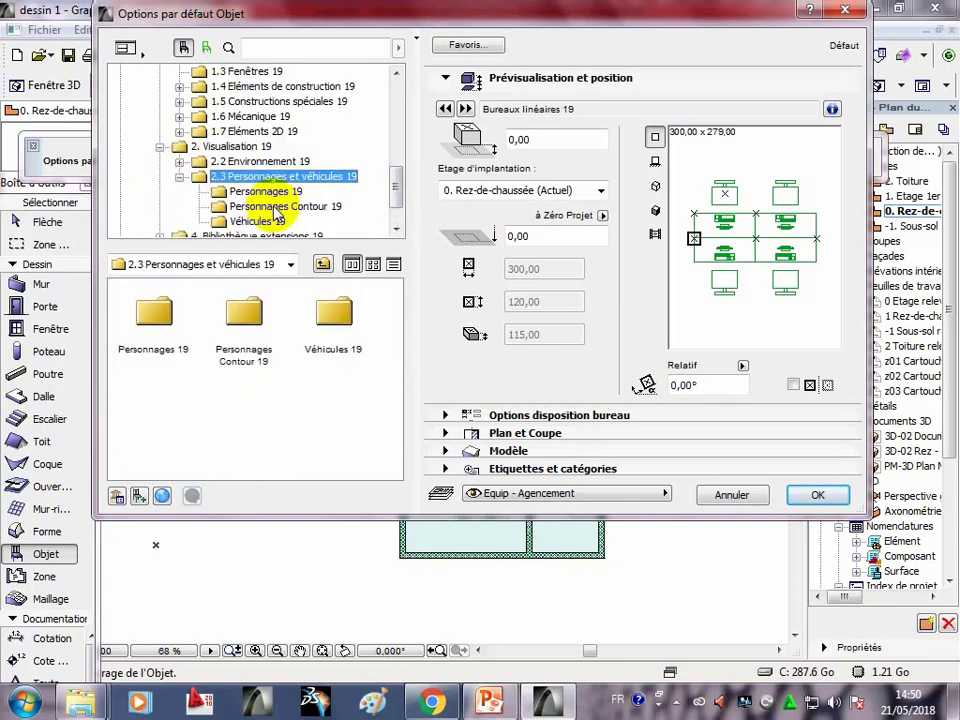
double_click(245, 312)
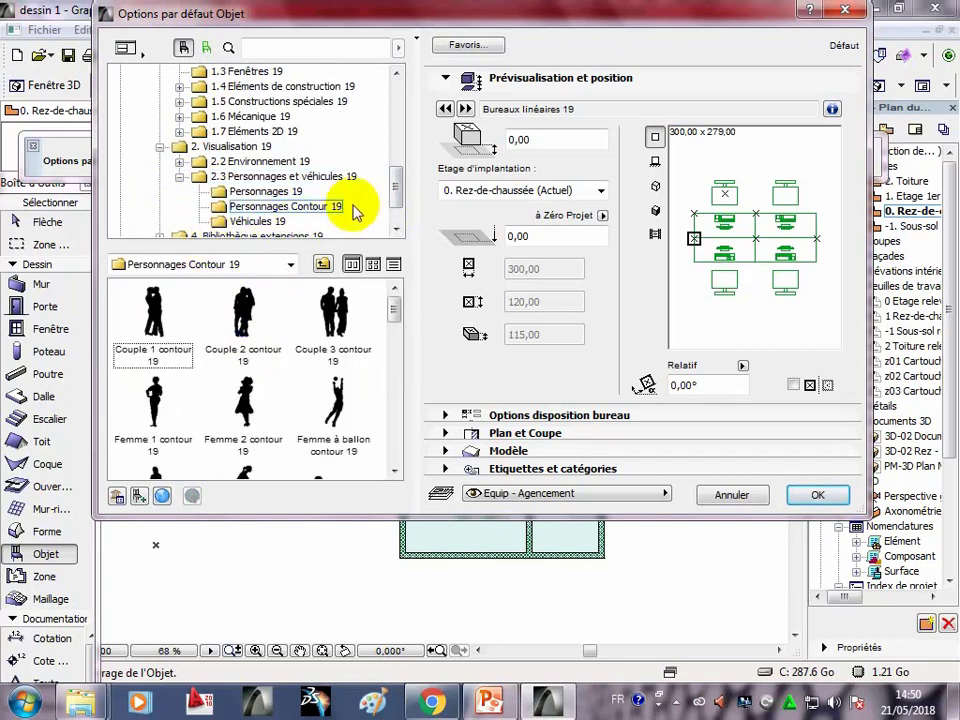
Choose Homme marchant 19 from the Personnages 19 folder as the object to place.
click(257, 221)
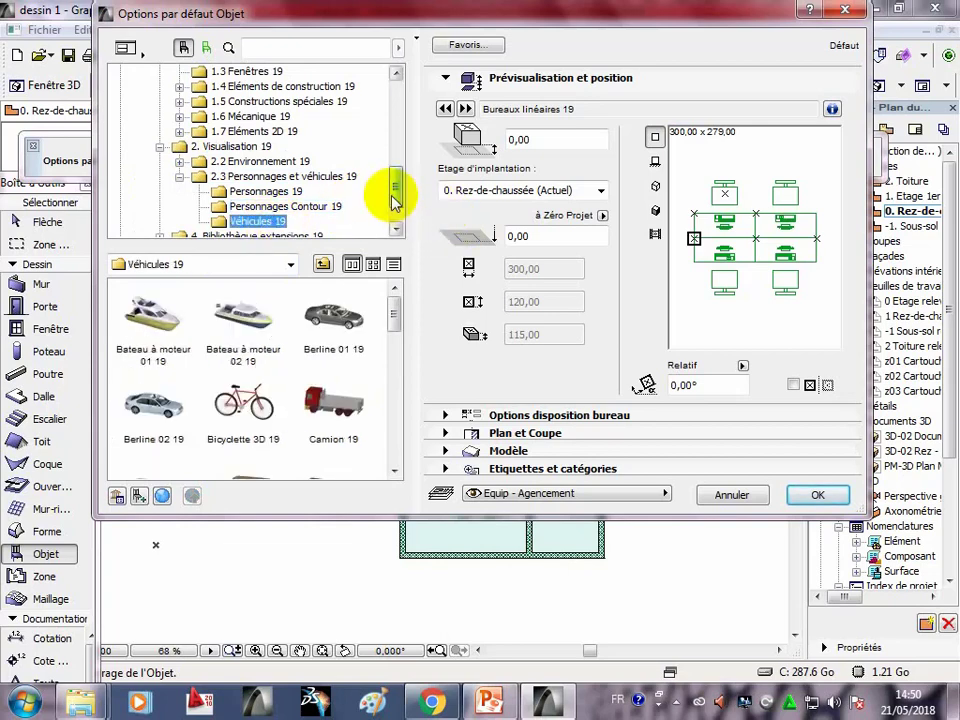
scroll(392, 215, down, 1)
click(287, 152)
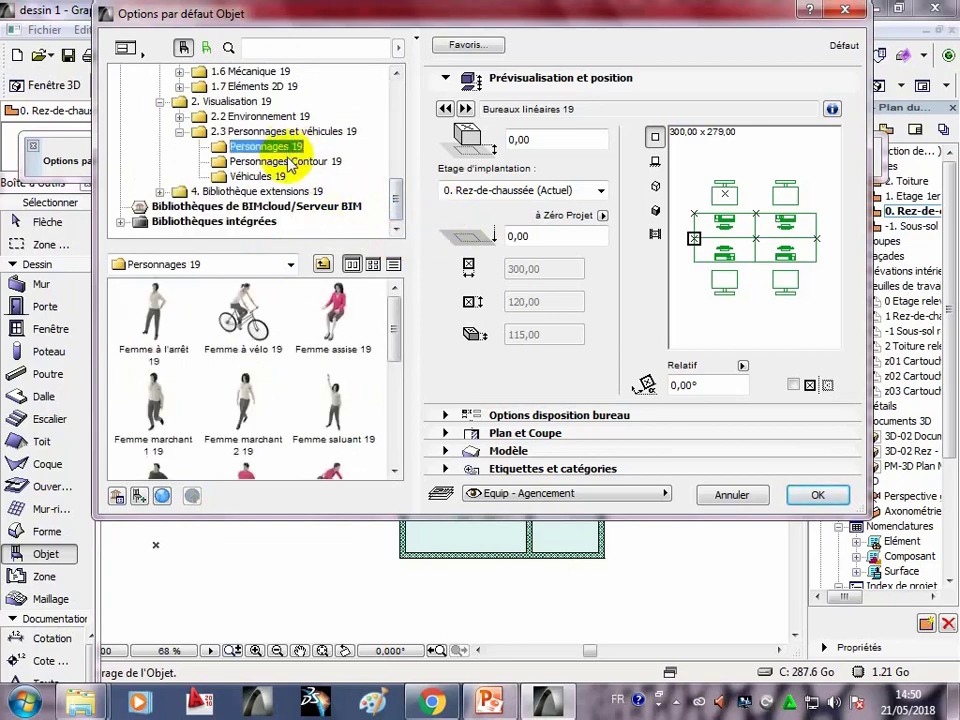
mouse_move(398, 328)
mouse_down()
mouse_move(397, 415)
mouse_move(398, 396)
mouse_up()
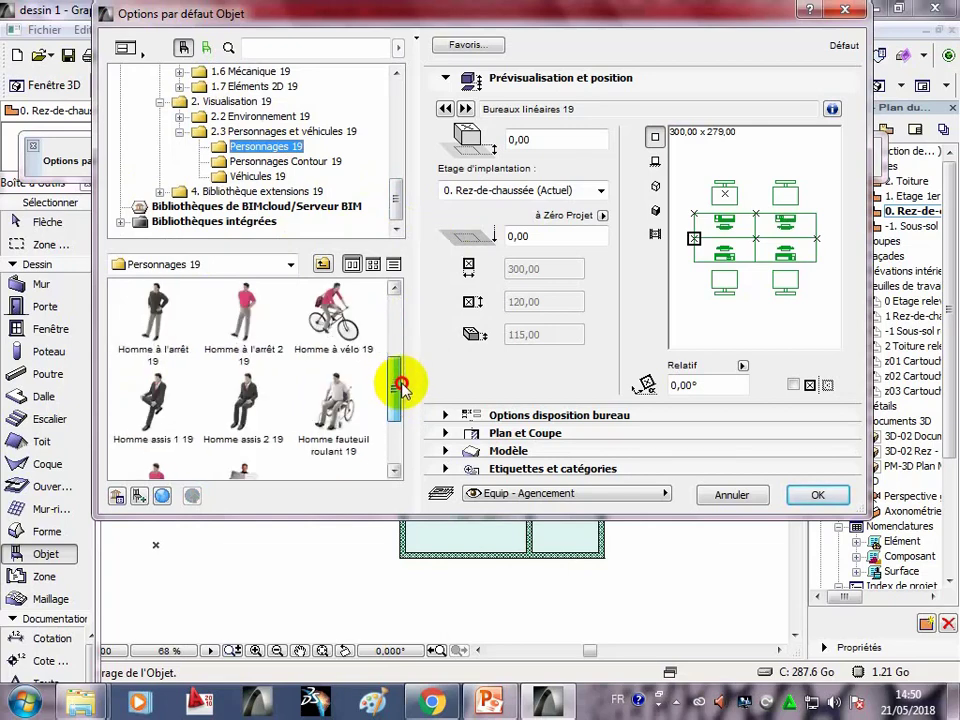
drag(400, 403, 401, 412)
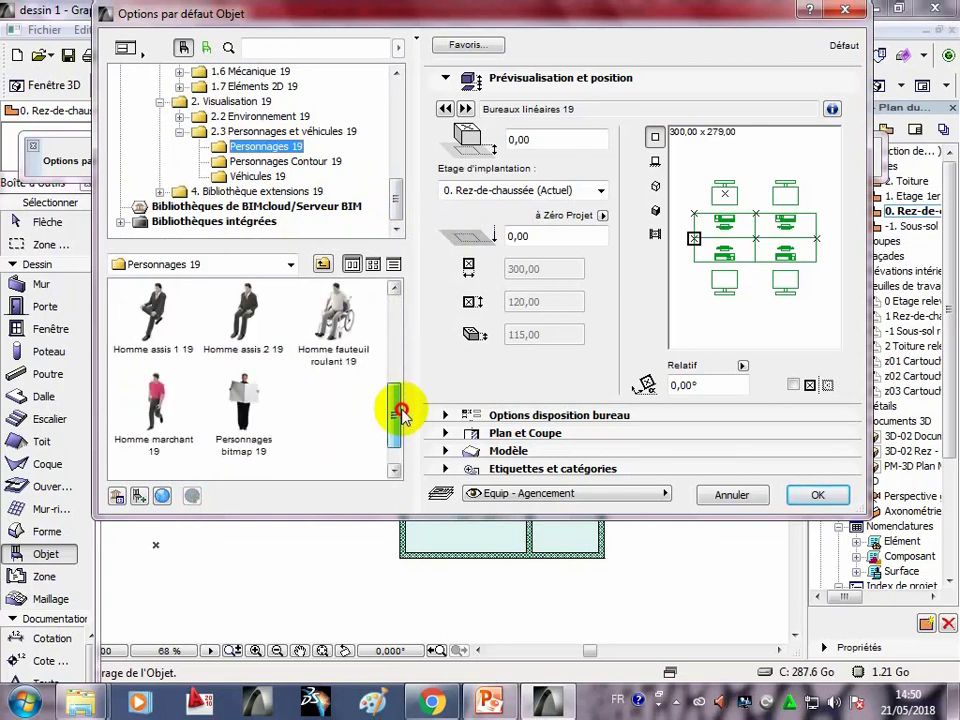
click(178, 398)
click(812, 495)
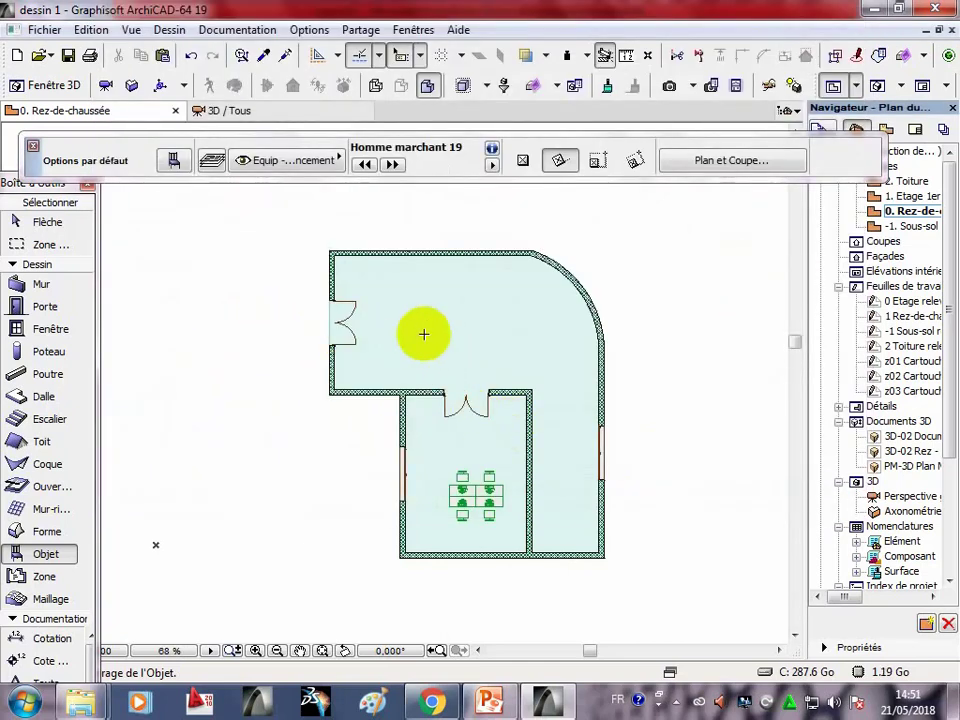
Place the walking man between the lower room's door and the desks, setting its rotation.
click(483, 436)
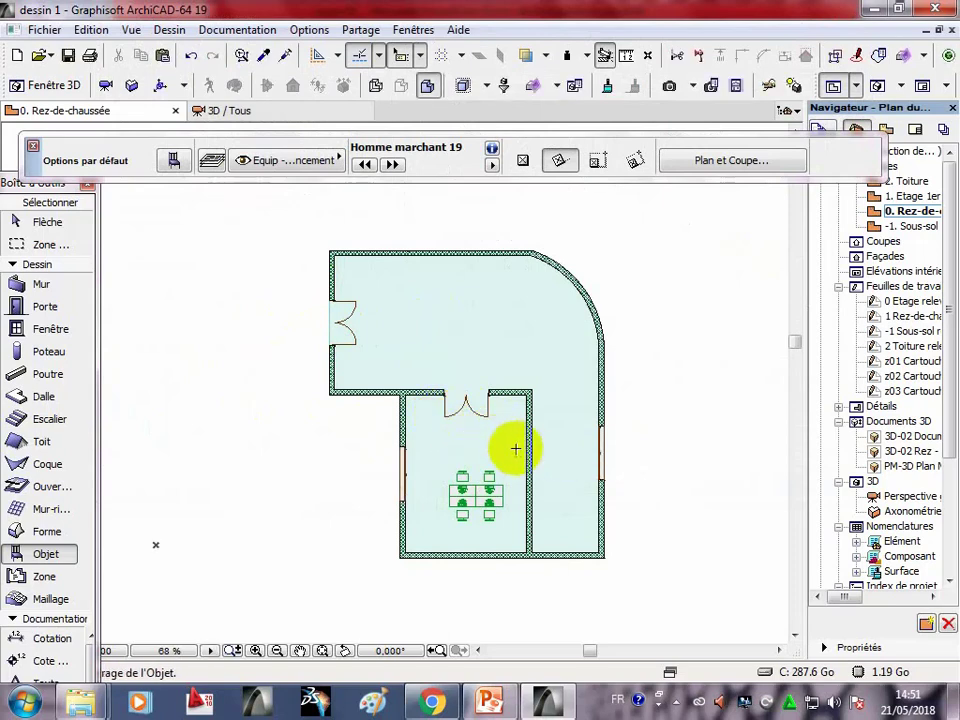
click(509, 437)
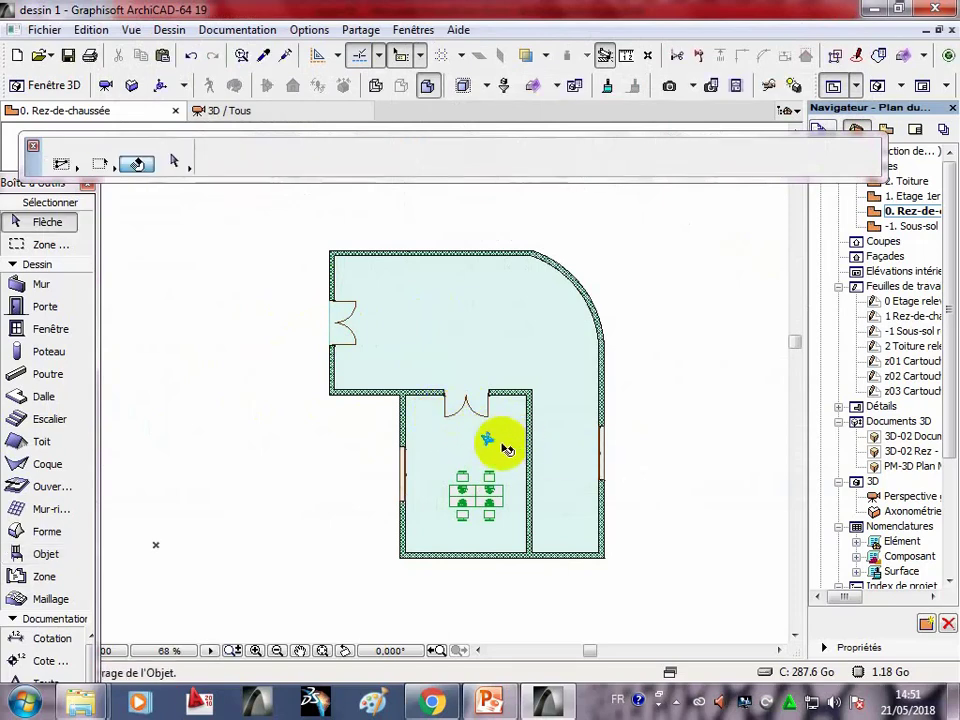
scroll(508, 440, up, 2)
click(221, 111)
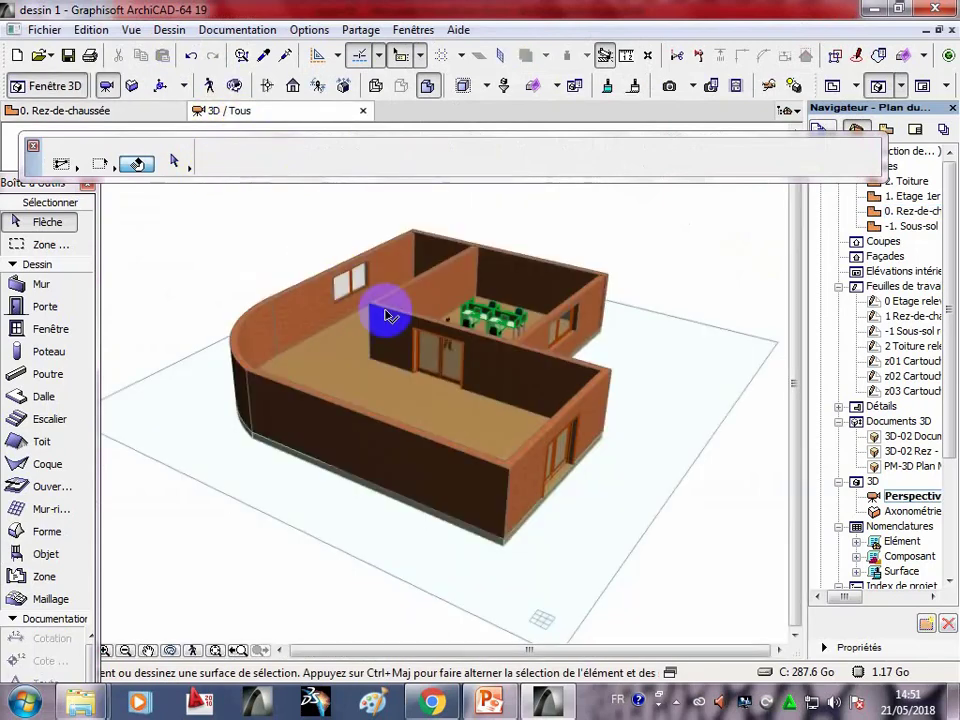
Orbit and zoom out to frame the whole L-shaped house with desks and walking man.
click(170, 650)
mouse_move(300, 470)
mouse_down()
mouse_move(349, 430)
mouse_move(446, 435)
mouse_move(497, 396)
mouse_move(465, 369)
mouse_move(425, 383)
mouse_move(394, 471)
mouse_move(527, 388)
mouse_move(426, 399)
mouse_move(481, 382)
mouse_move(480, 369)
mouse_move(407, 405)
mouse_move(345, 388)
mouse_move(491, 405)
mouse_move(332, 396)
mouse_move(377, 399)
mouse_move(456, 443)
mouse_move(426, 418)
mouse_move(360, 399)
mouse_move(563, 430)
mouse_move(600, 364)
mouse_move(699, 422)
mouse_move(645, 321)
mouse_move(555, 261)
mouse_move(609, 381)
mouse_move(643, 369)
mouse_move(648, 388)
mouse_up()
scroll(600, 372, down, 2)
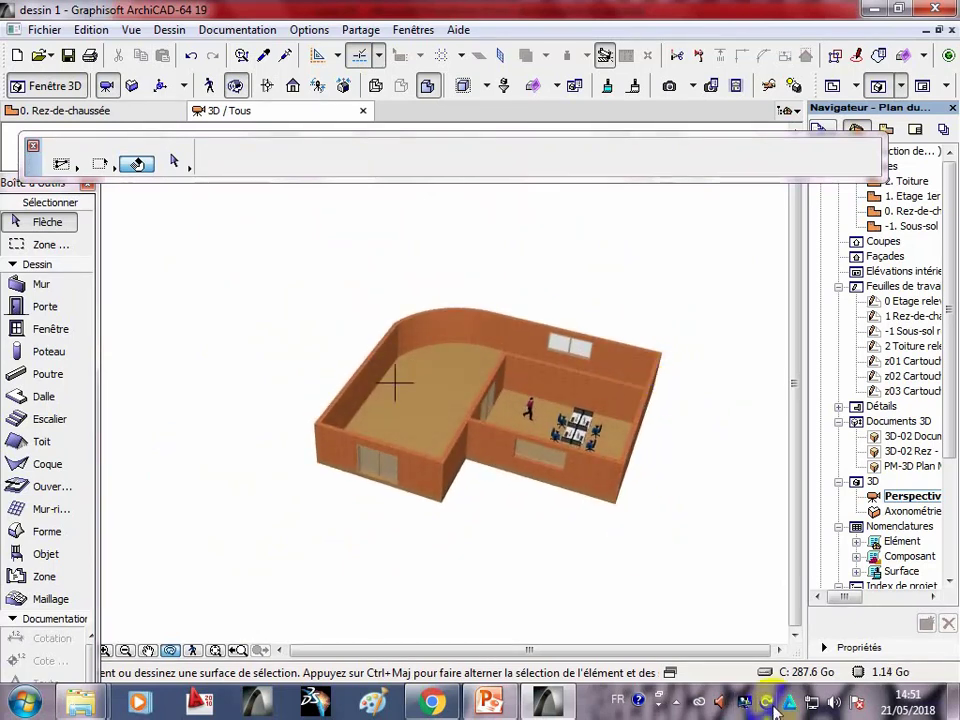
click(676, 701)
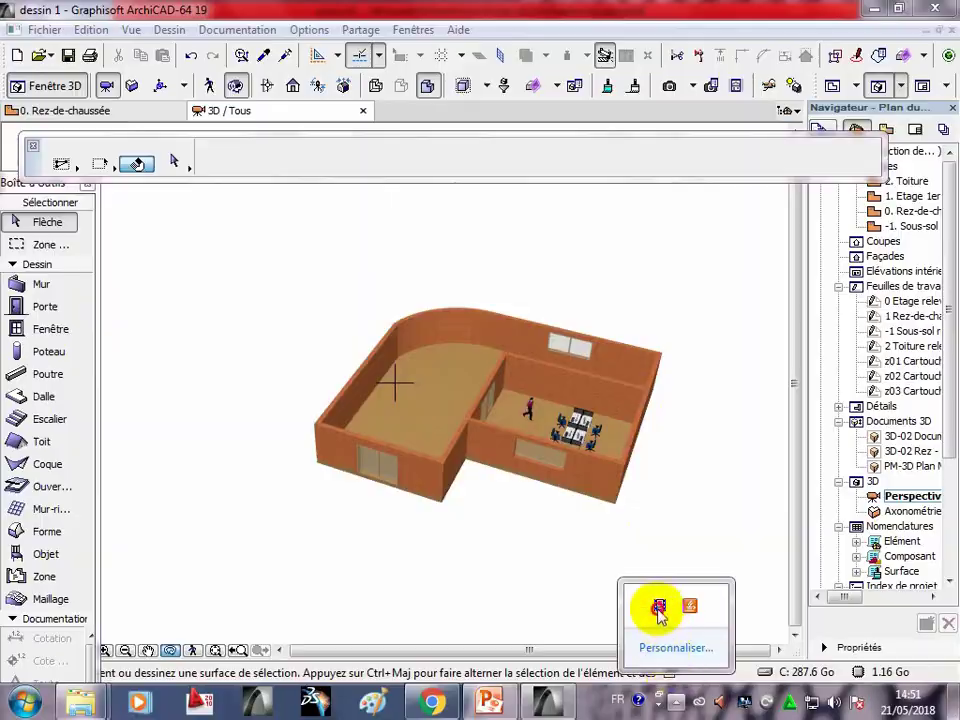